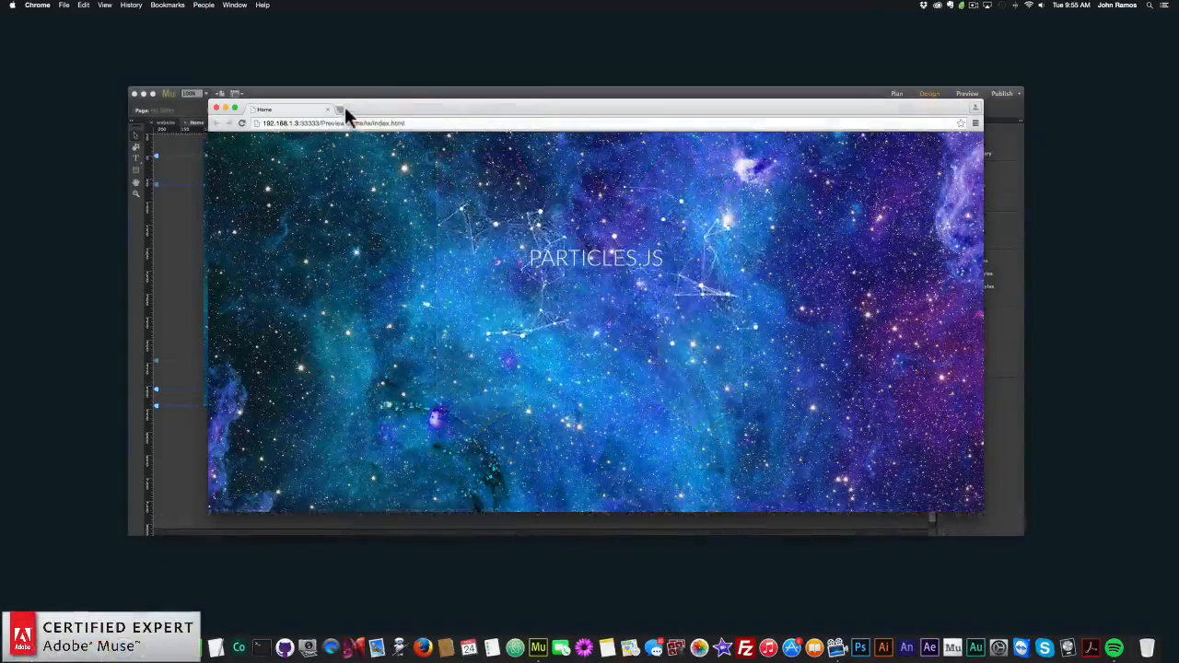
- Open museforyoushop.com in a new browser tab
{"action": "left_click", "coordinate": [345, 109]}
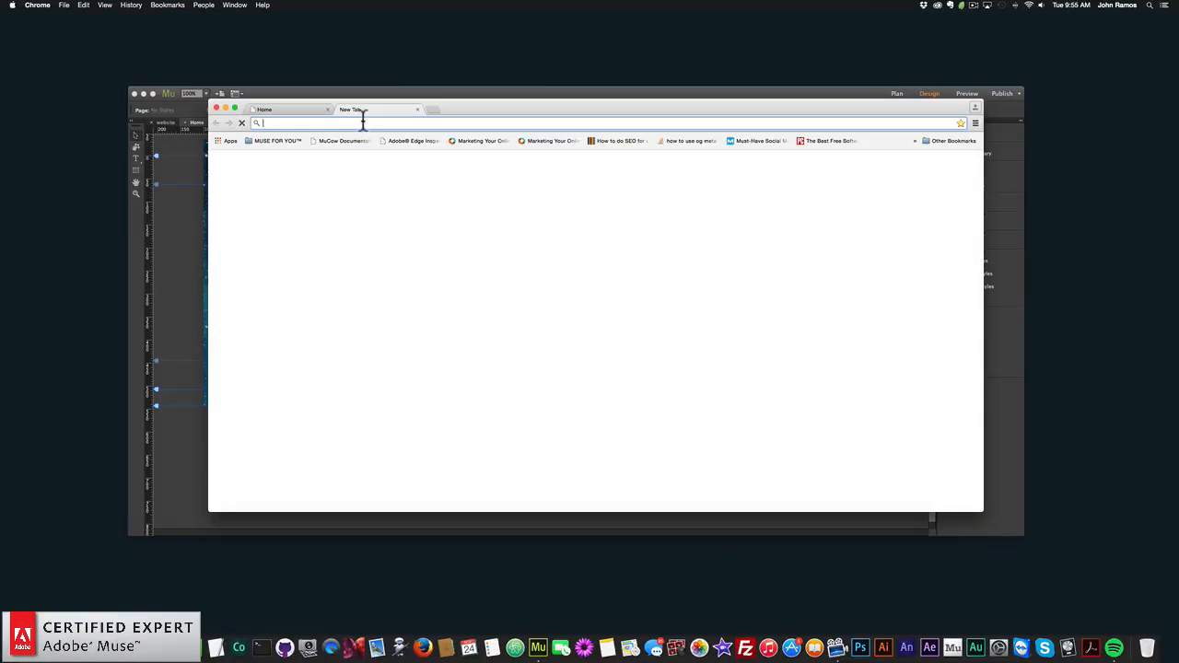
{"action": "type", "text": "museforyous"}
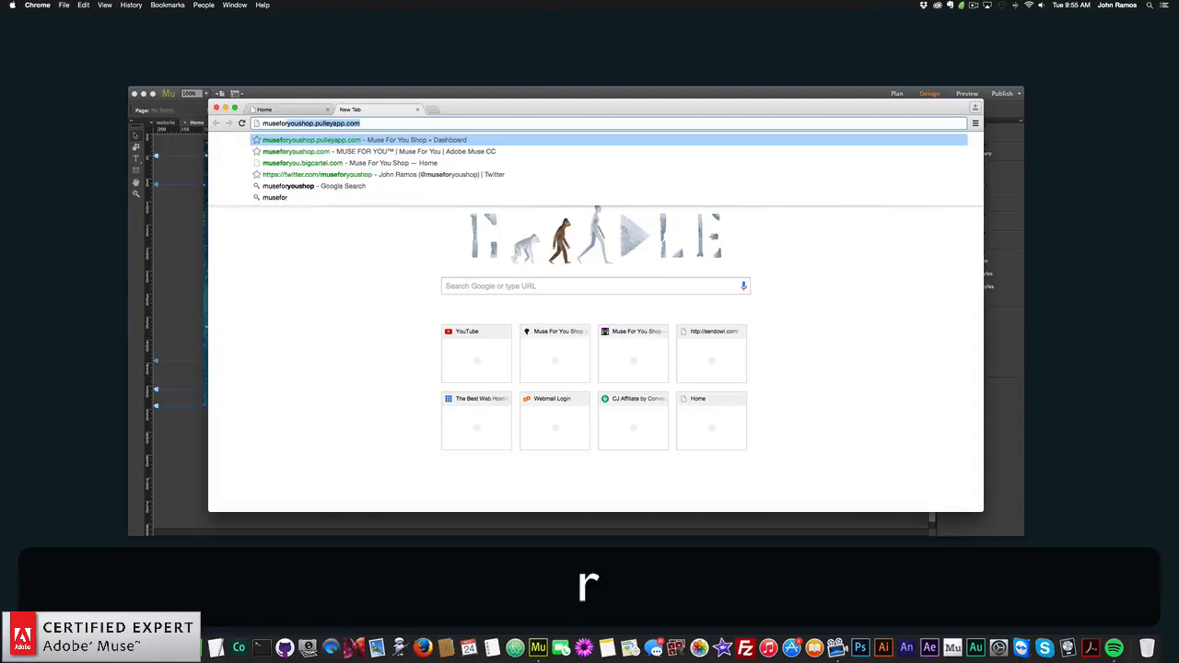
{"action": "type", "text": "hop.com"}
{"action": "key", "text": "Return"}
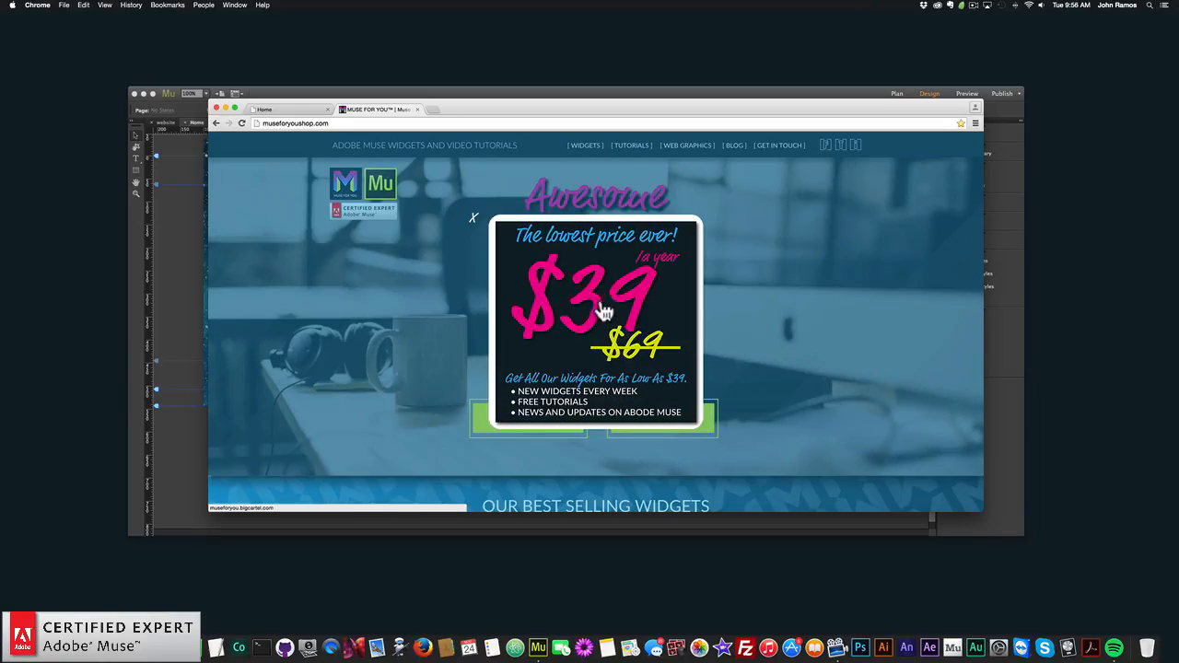
- Follow the $39 yearly widget offer to the shop and open the Particles.js Widget product page
{"action": "left_click", "coordinate": [605, 316]}
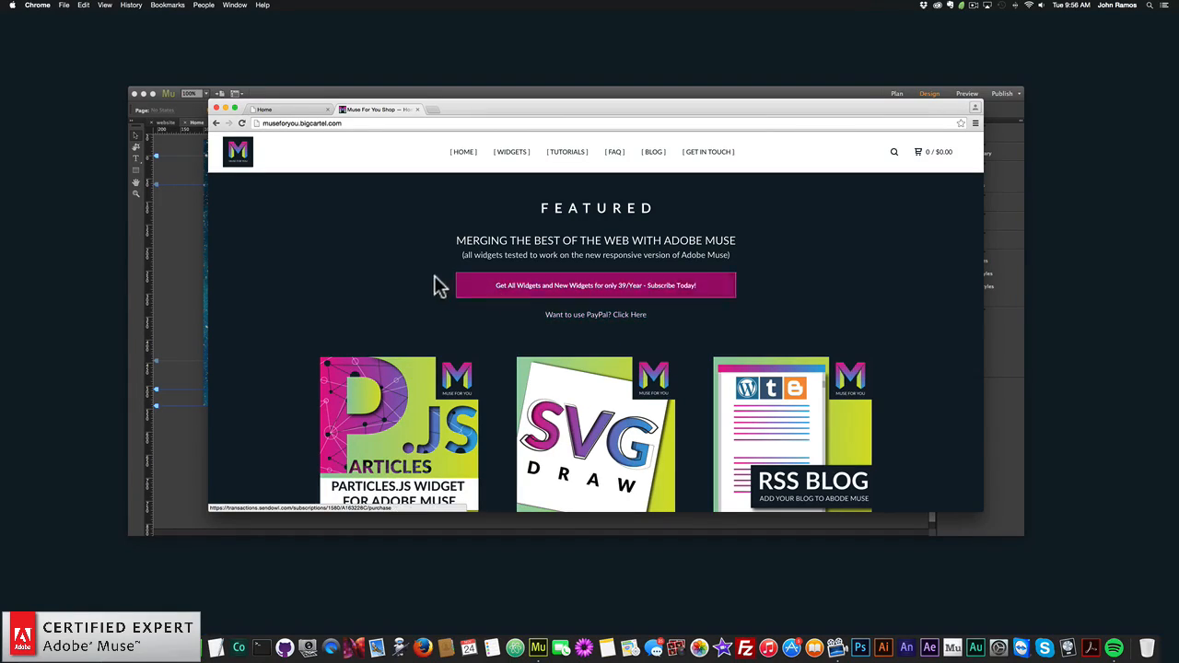
{"action": "scroll", "coordinate": [380, 386], "scroll_direction": "down", "scroll_amount": 2}
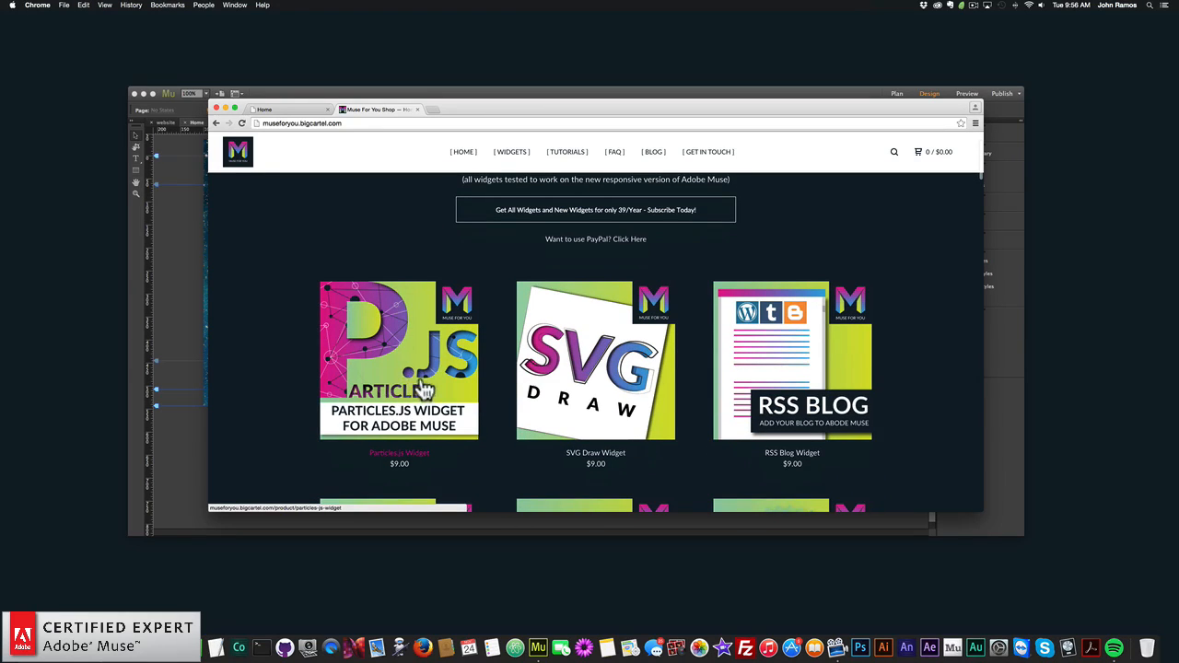
{"action": "left_click", "coordinate": [419, 369]}
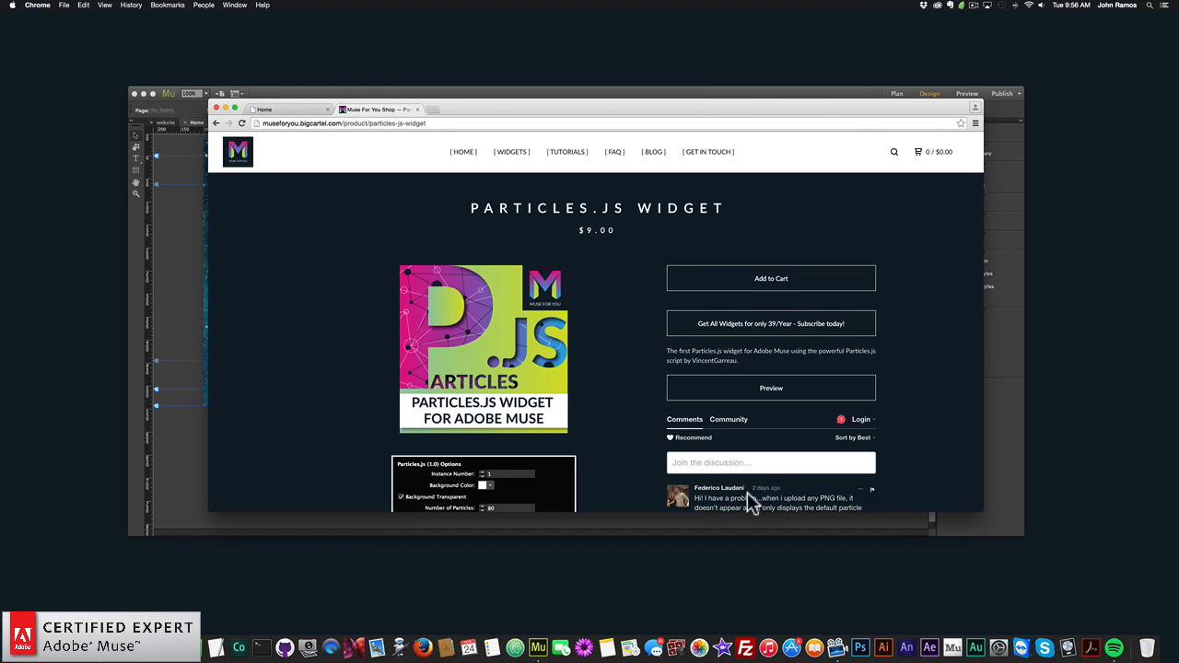
- Switch to Adobe Muse and check the library of installed widgets, showing and hiding it
{"action": "left_click", "coordinate": [968, 528]}
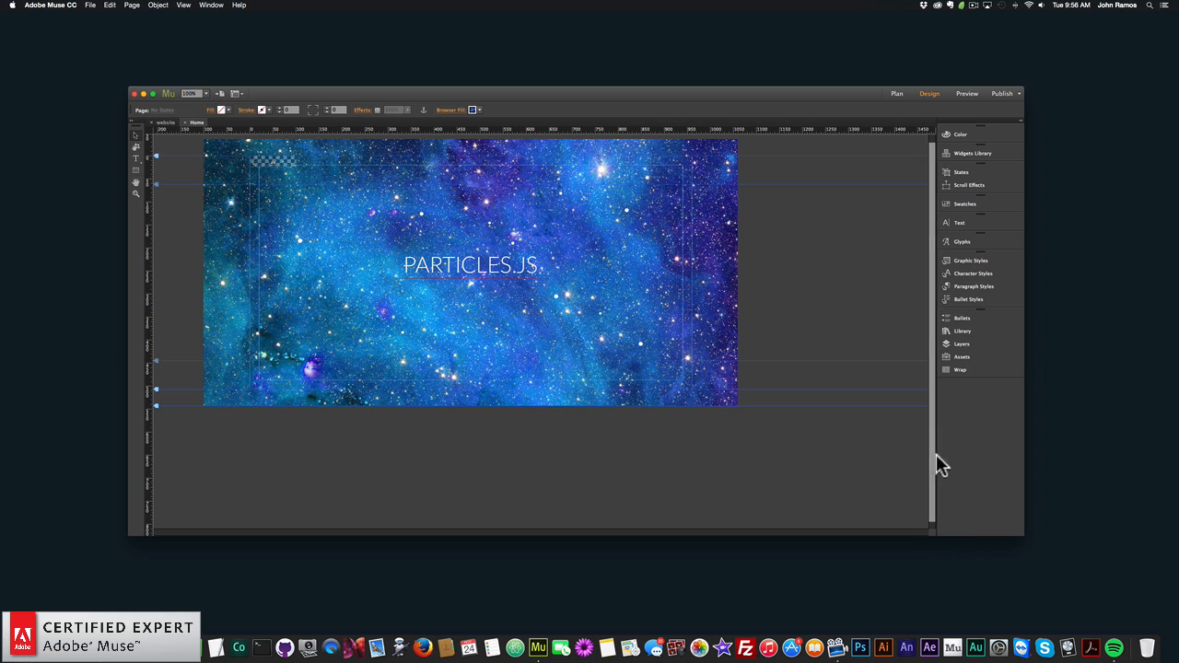
{"action": "left_click", "coordinate": [962, 333]}
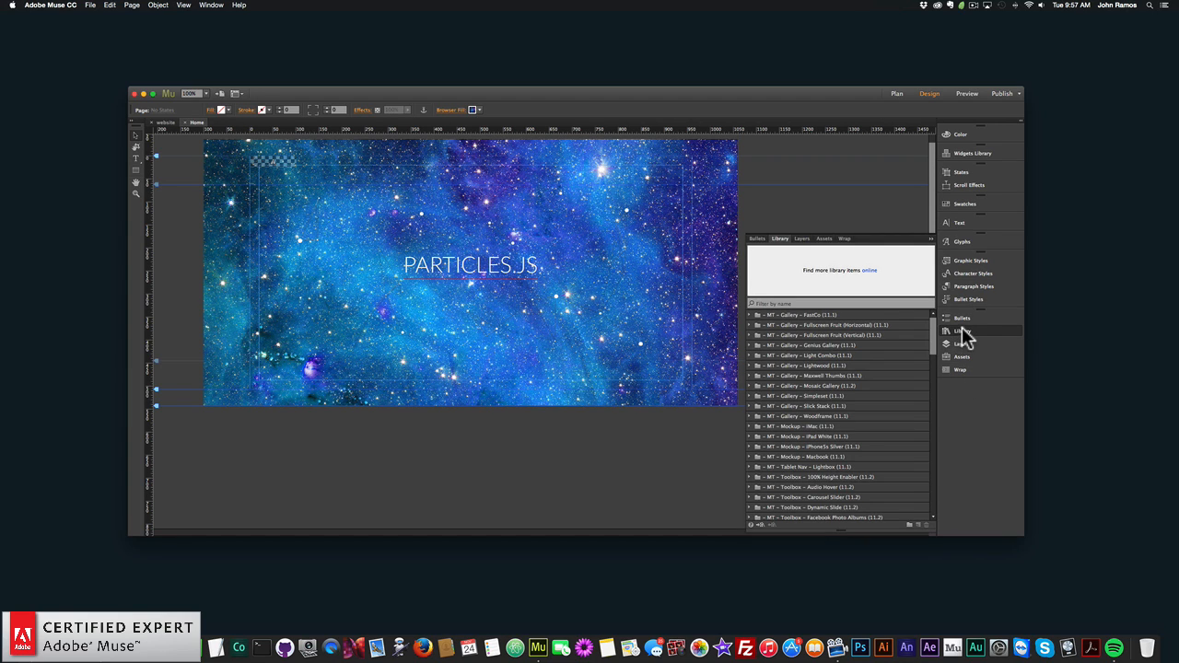
{"action": "left_click", "coordinate": [963, 332]}
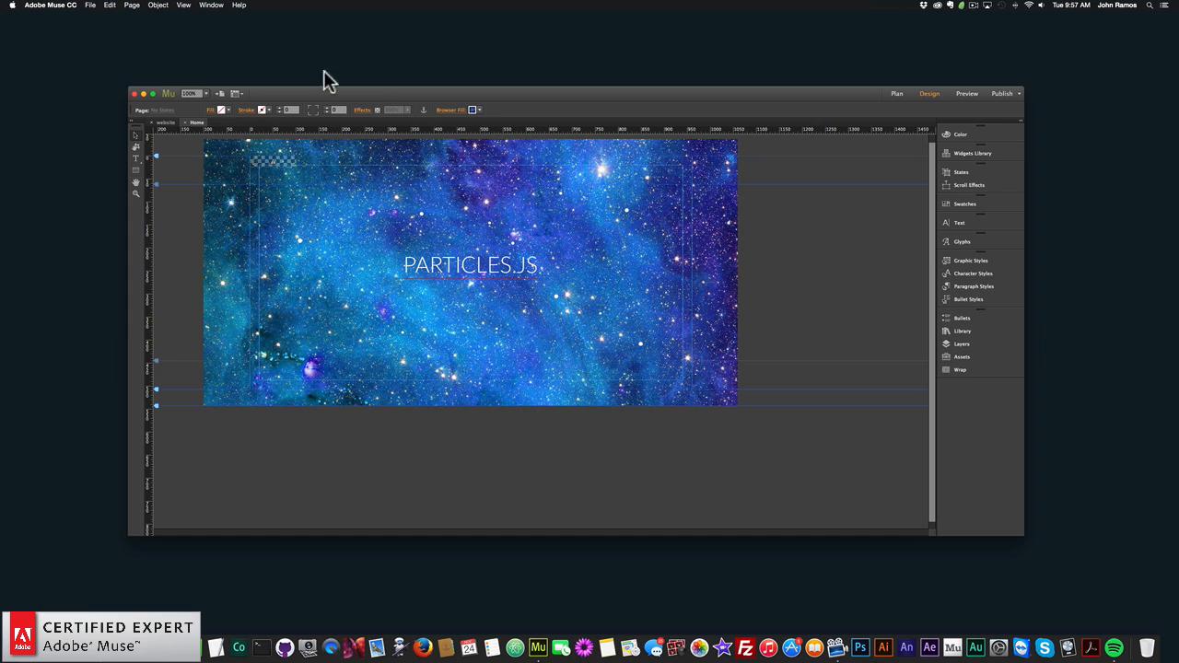
{"action": "left_click", "coordinate": [210, 6]}
{"action": "left_click", "coordinate": [218, 167]}
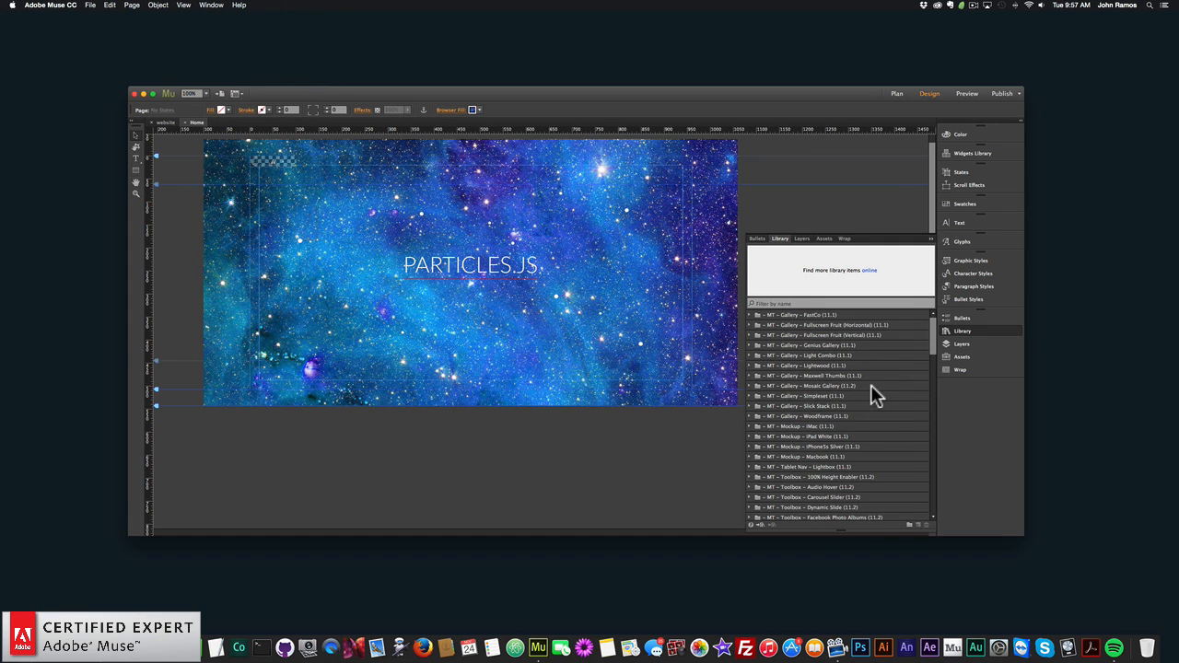
{"action": "left_click", "coordinate": [954, 332]}
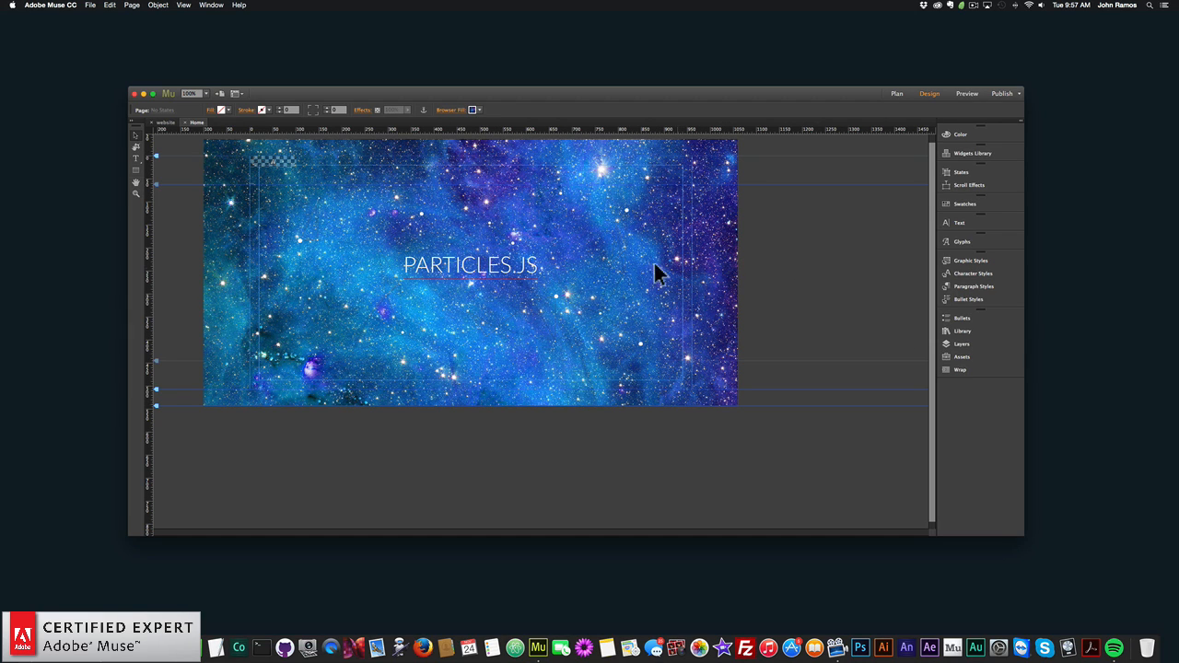
- Create a new desktop site with a page width of 960 and open its home page for editing
{"action": "left_click", "coordinate": [91, 7]}
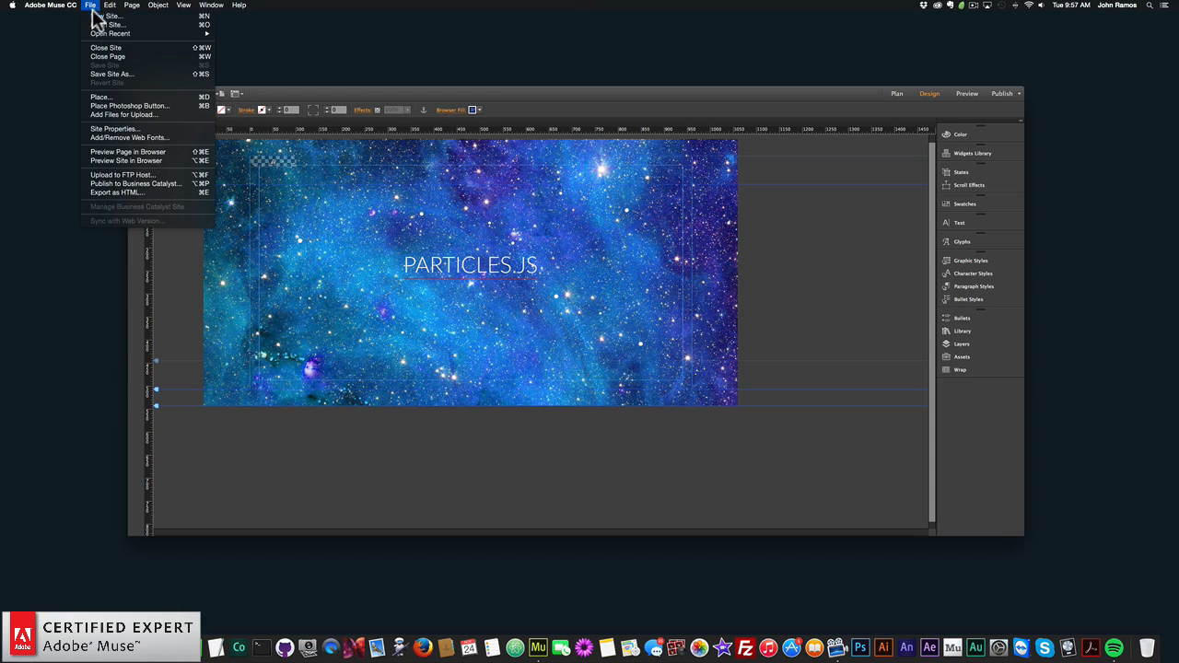
{"action": "left_click", "coordinate": [93, 9]}
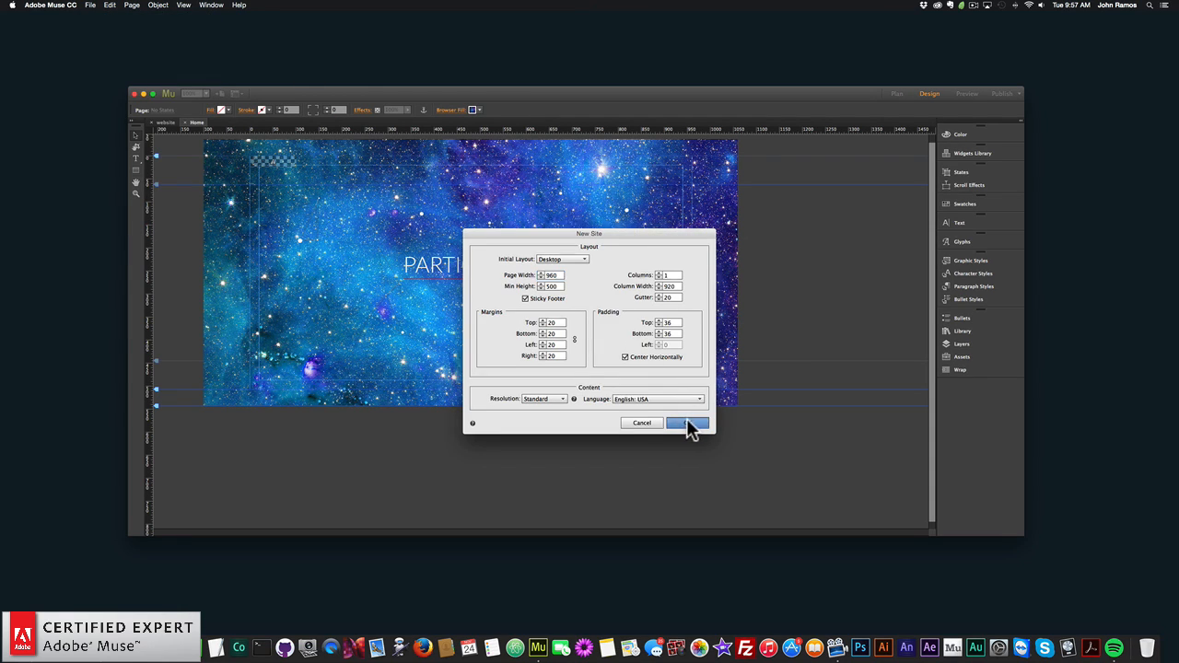
{"action": "left_click", "coordinate": [686, 422]}
{"action": "double_click", "coordinate": [175, 164]}
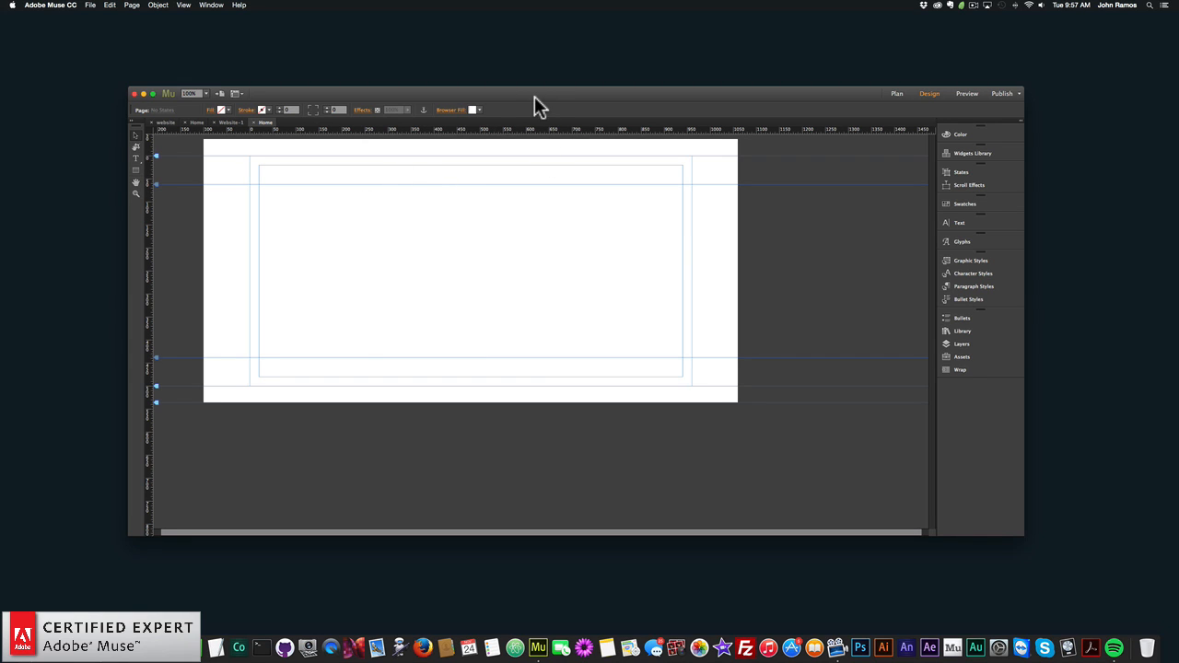
{"action": "left_click_drag", "start_coordinate": [534, 96], "coordinate": [530, 93]}
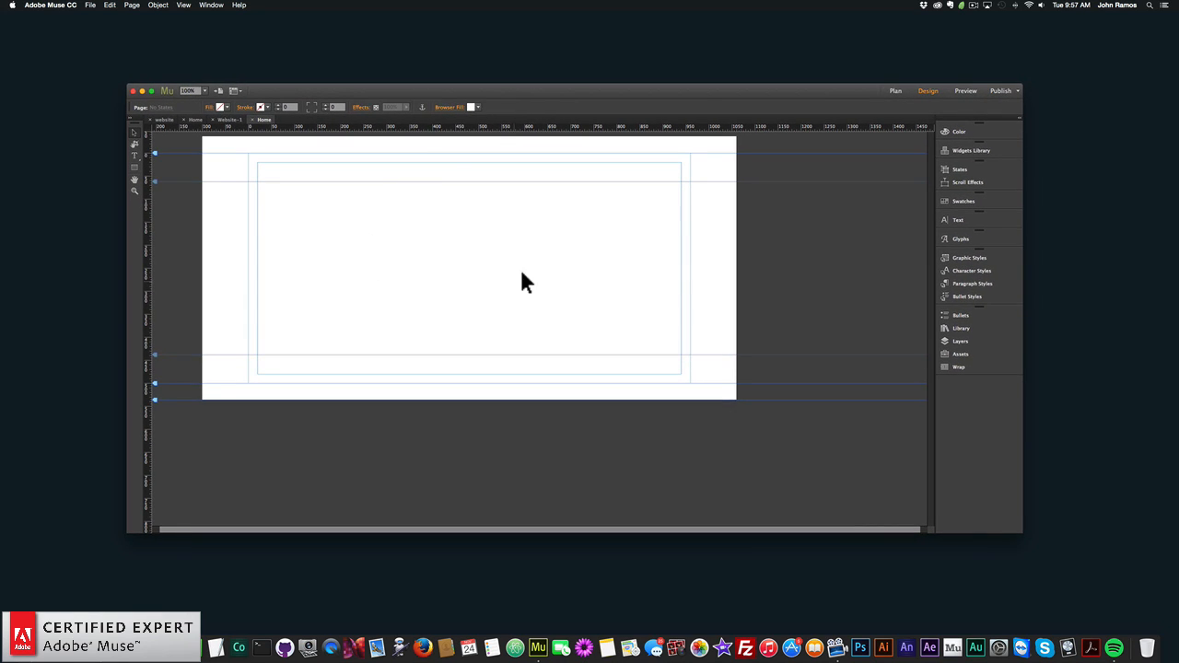
- Set the home page's browser fill to black
{"action": "left_click", "coordinate": [472, 107]}
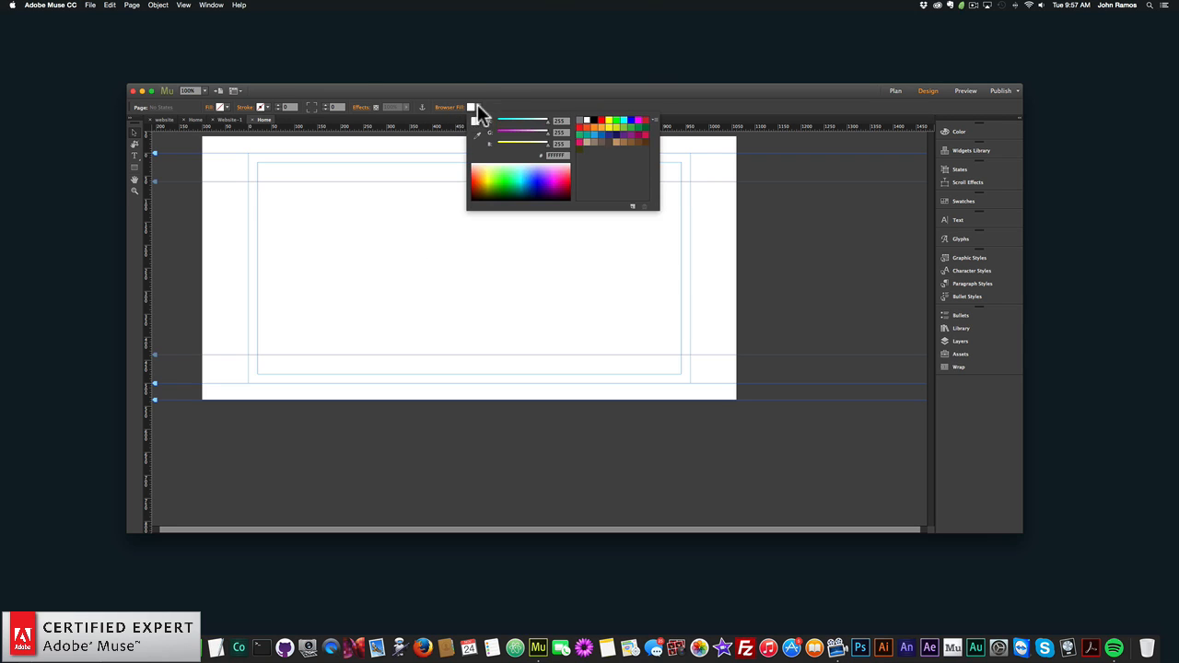
{"action": "left_click", "coordinate": [595, 121]}
{"action": "left_click", "coordinate": [586, 256]}
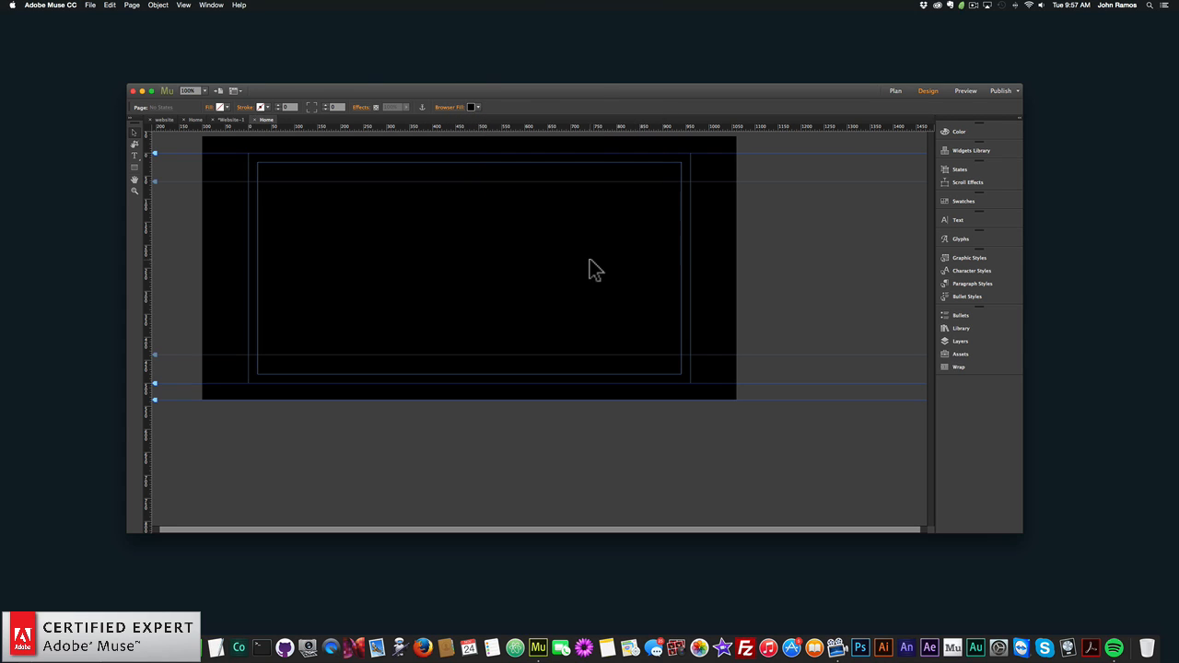
- Place the Muse For You Particles.js Widget from the library in the upper part of the page, keeping its default options
{"action": "left_click", "coordinate": [958, 328]}
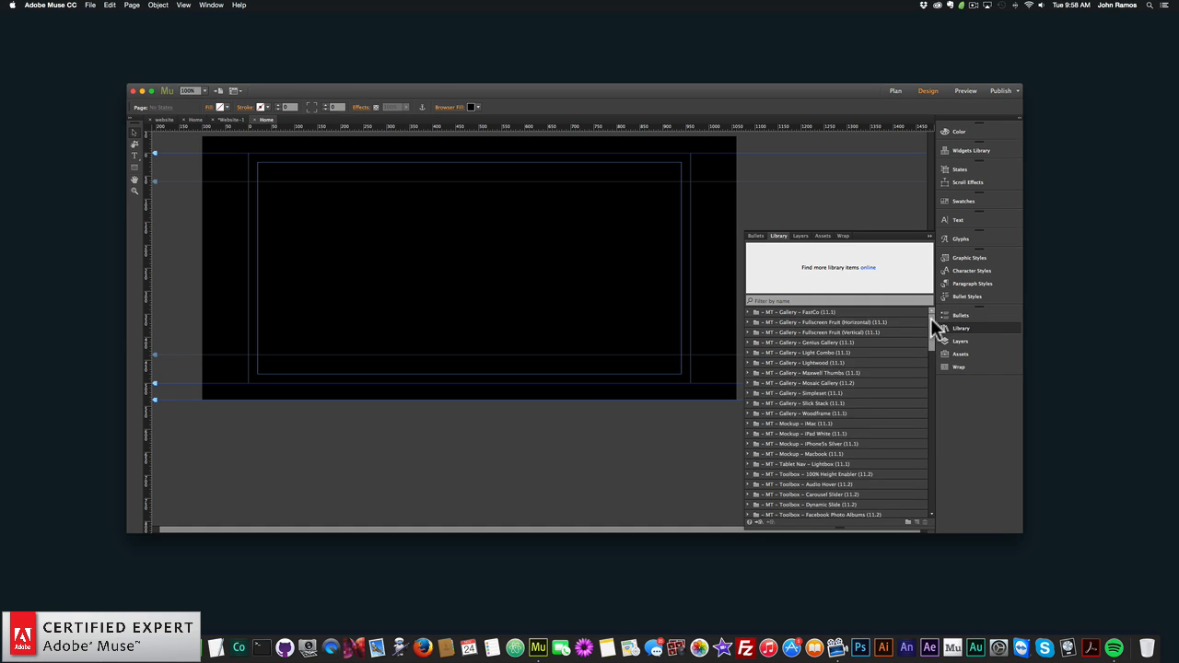
{"action": "left_click_drag", "start_coordinate": [931, 318], "coordinate": [929, 437]}
{"action": "left_click", "coordinate": [820, 444]}
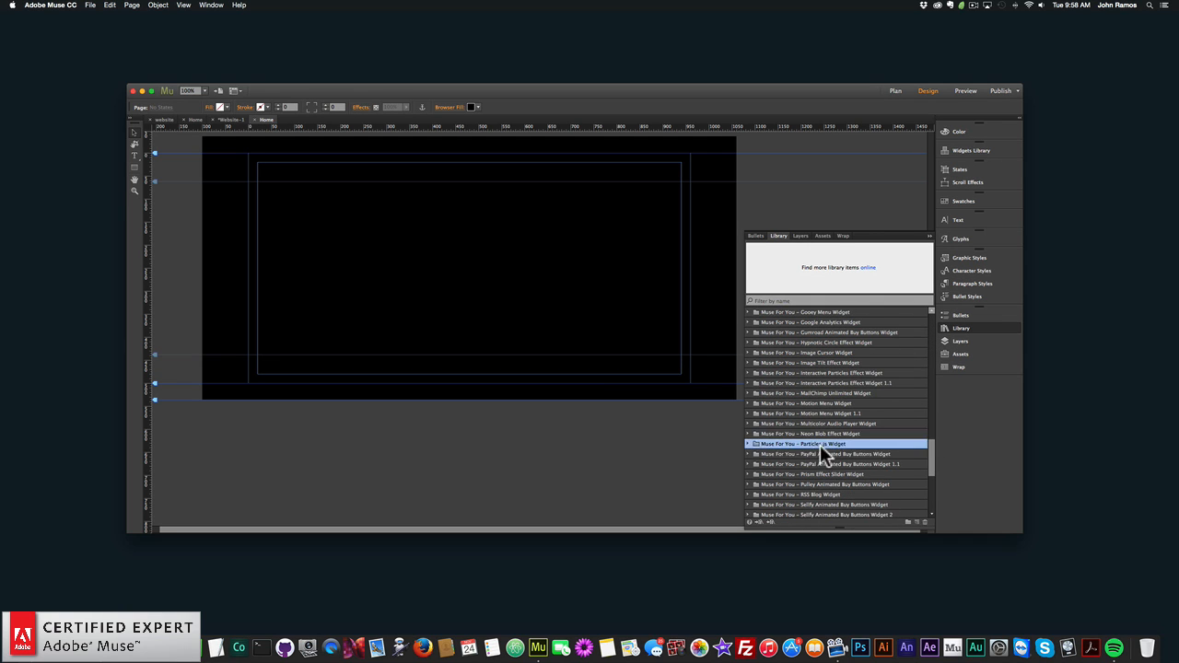
{"action": "left_click", "coordinate": [747, 443]}
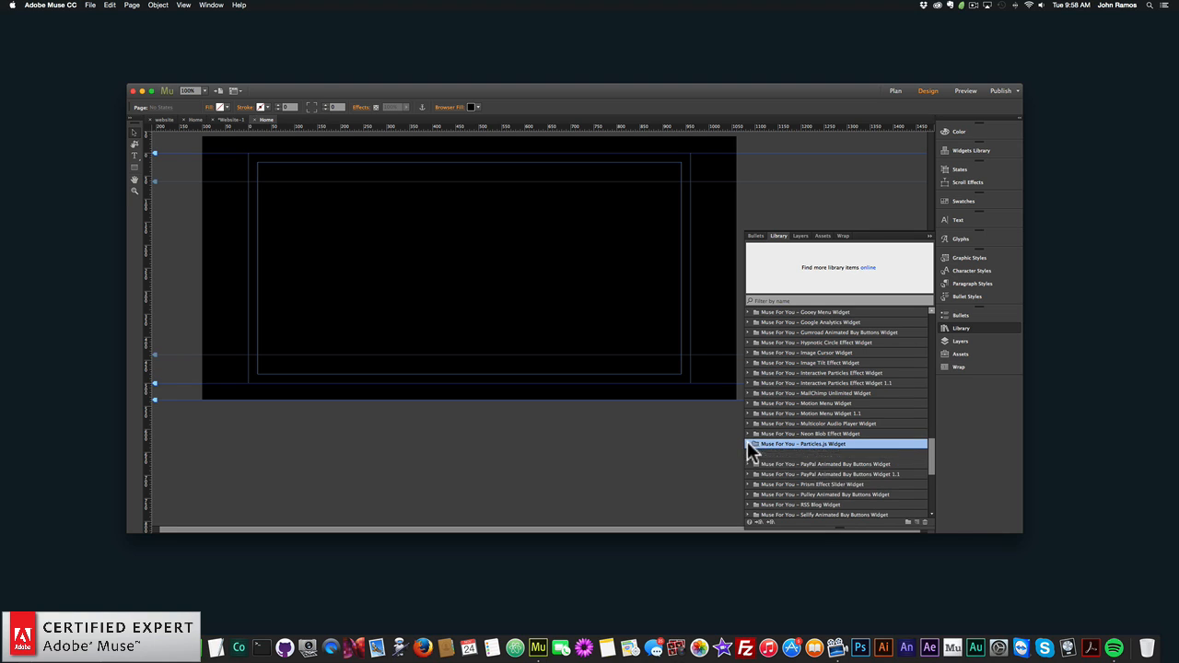
{"action": "left_click", "coordinate": [836, 454]}
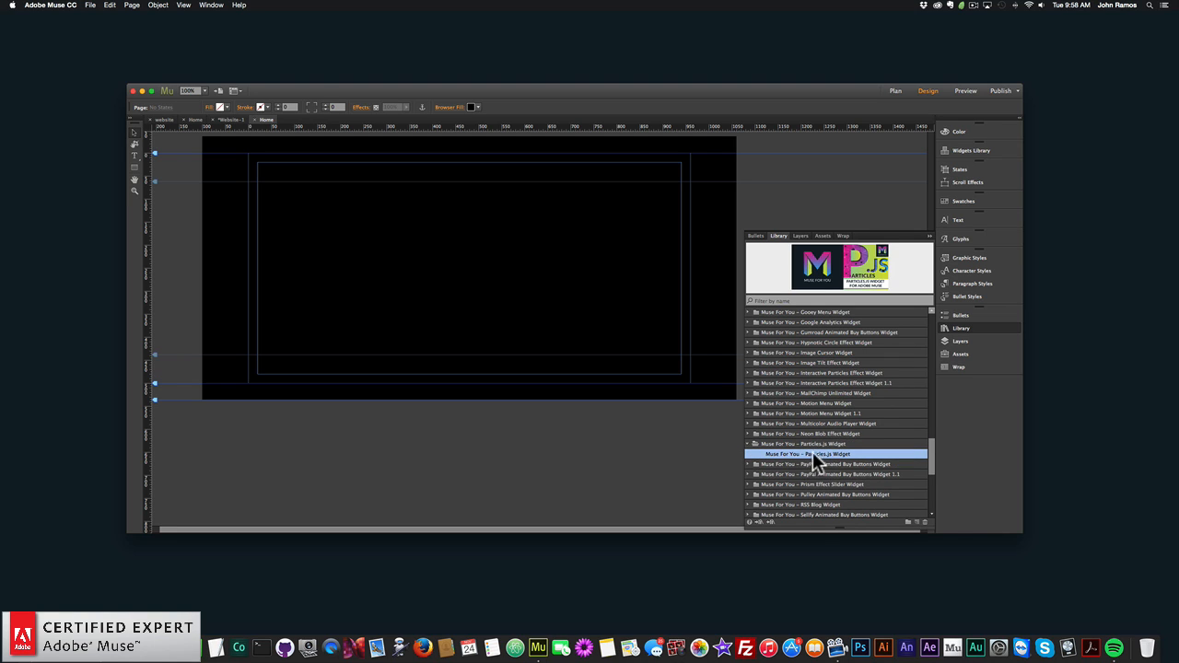
{"action": "left_click_drag", "start_coordinate": [832, 453], "coordinate": [290, 196]}
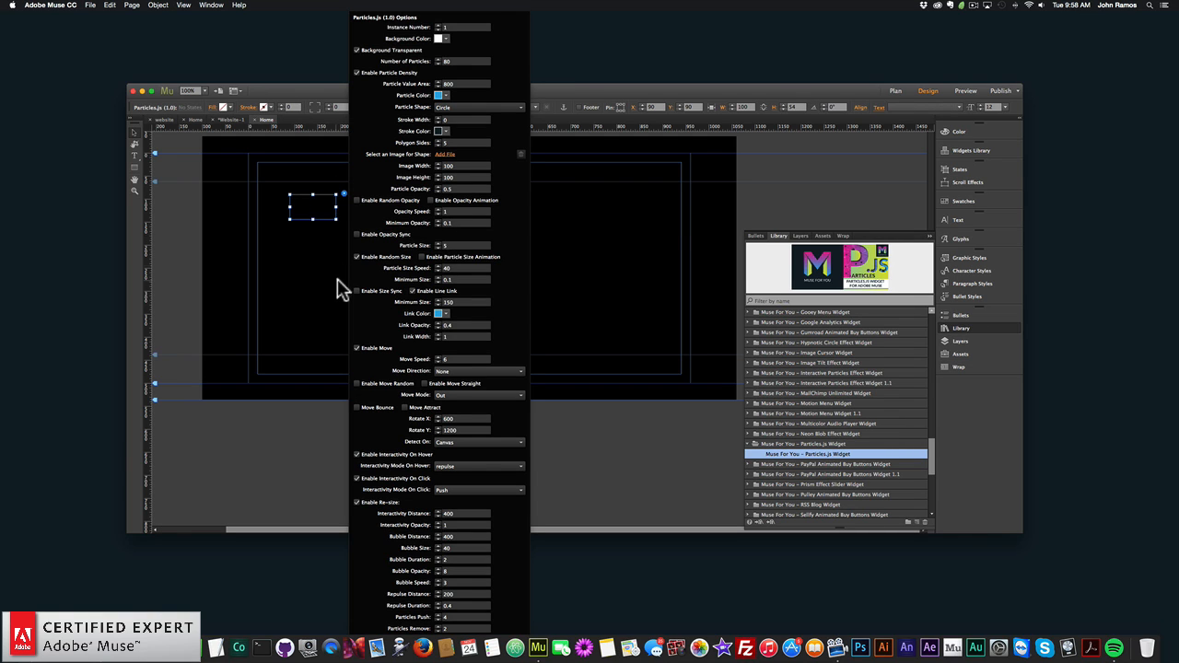
{"action": "left_click", "coordinate": [344, 194]}
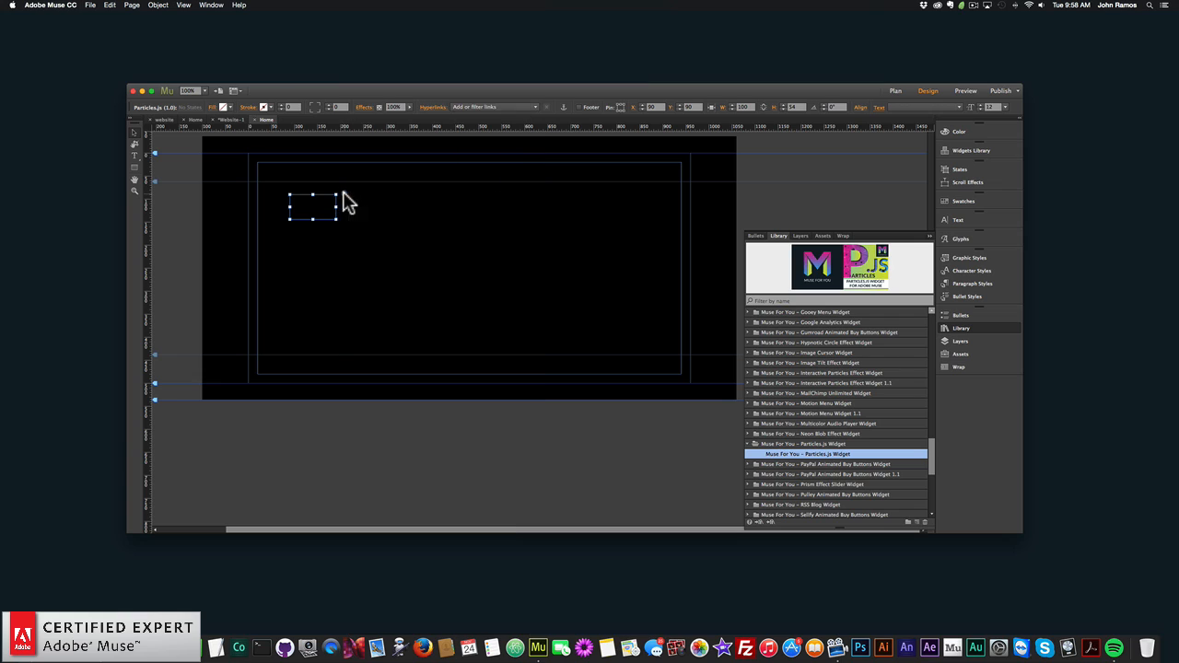
{"action": "left_click", "coordinate": [965, 328]}
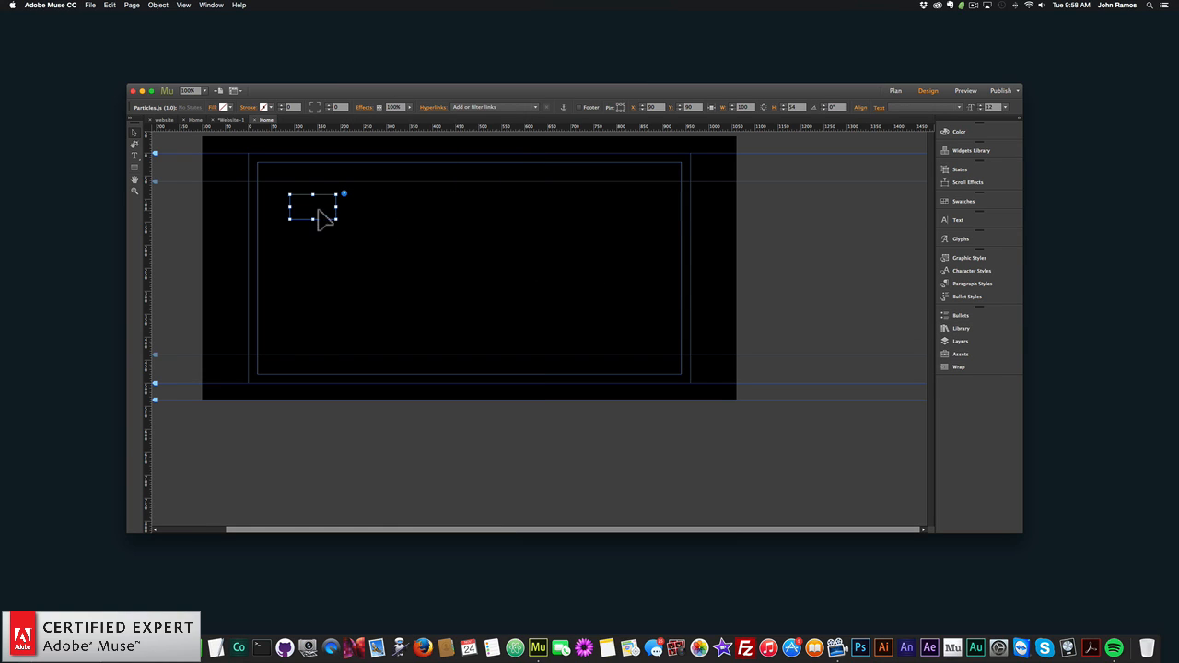
- Enlarge the particles widget to about 778 by 393 and centre it horizontally on the page at about X 91, Y 62
{"action": "left_click_drag", "start_coordinate": [318, 216], "coordinate": [322, 219]}
{"action": "left_click_drag", "start_coordinate": [339, 209], "coordinate": [652, 216]}
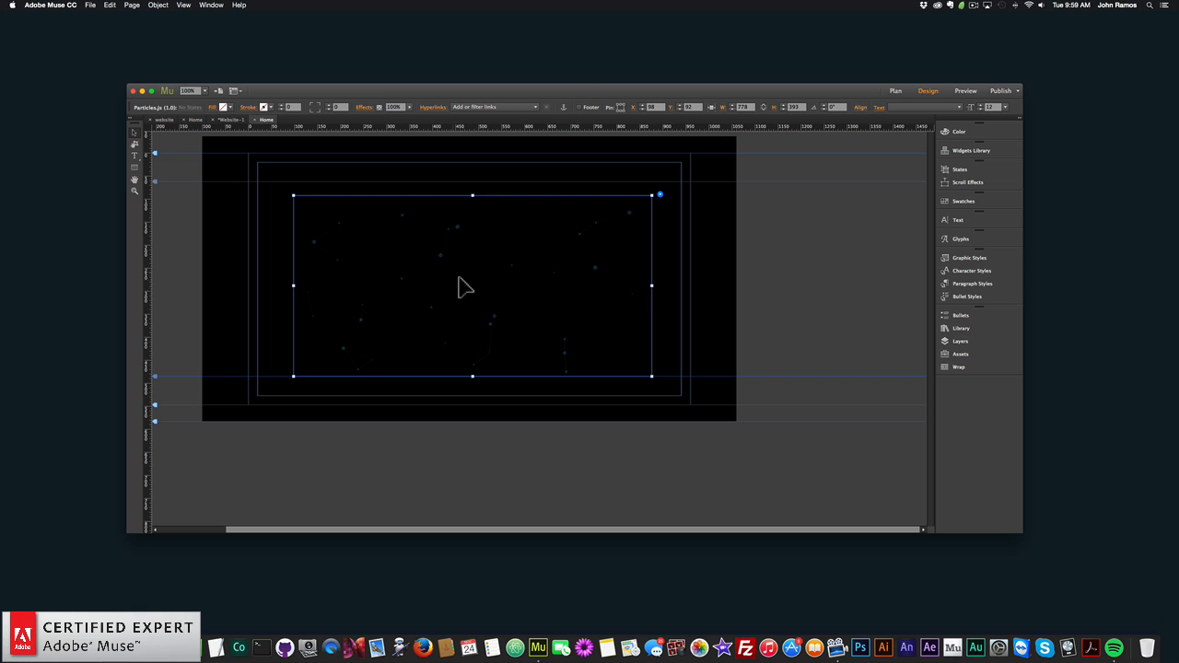
{"action": "mouse_move", "coordinate": [471, 282]}
{"action": "left_mouse_down"}
{"action": "mouse_move", "coordinate": [488, 288]}
{"action": "mouse_move", "coordinate": [477, 281]}
{"action": "left_mouse_up"}
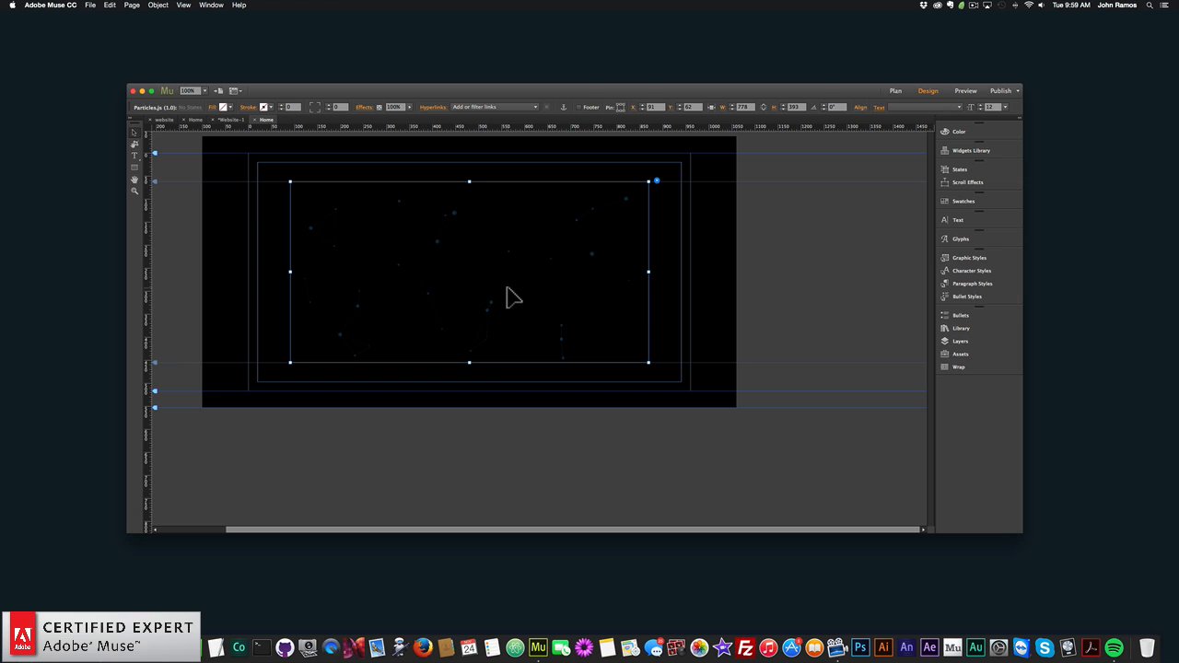
{"action": "left_click", "coordinate": [678, 320]}
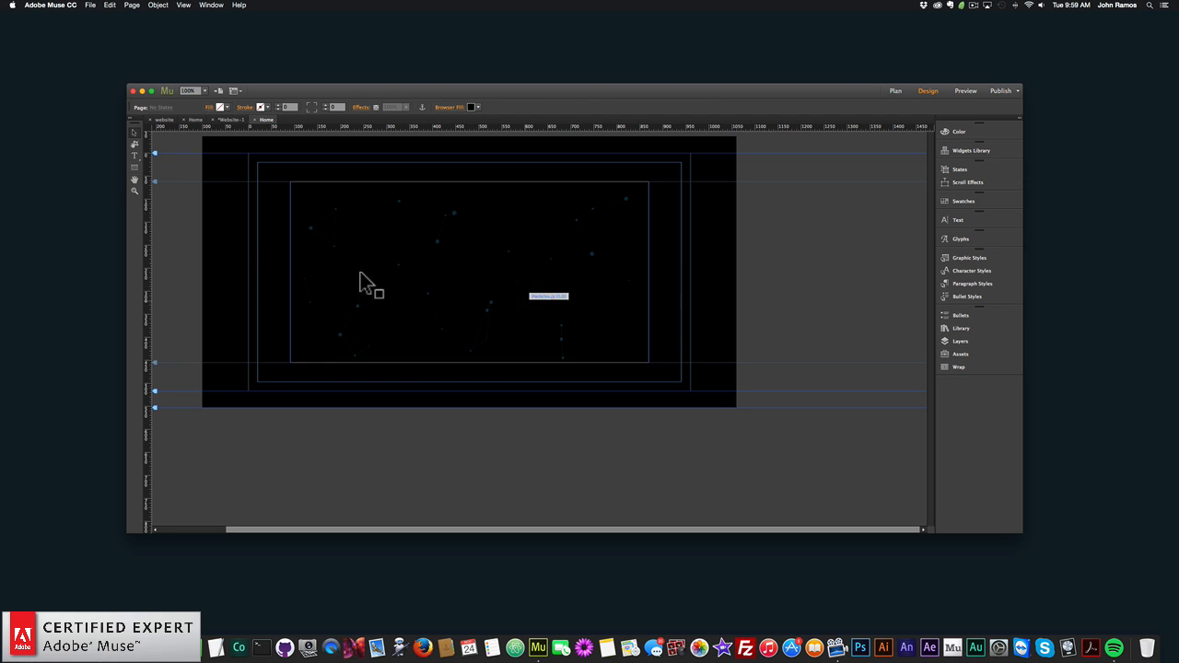
- Preview the page in the browser to check the particle effect, and return to Adobe Muse
{"action": "left_click", "coordinate": [91, 6]}
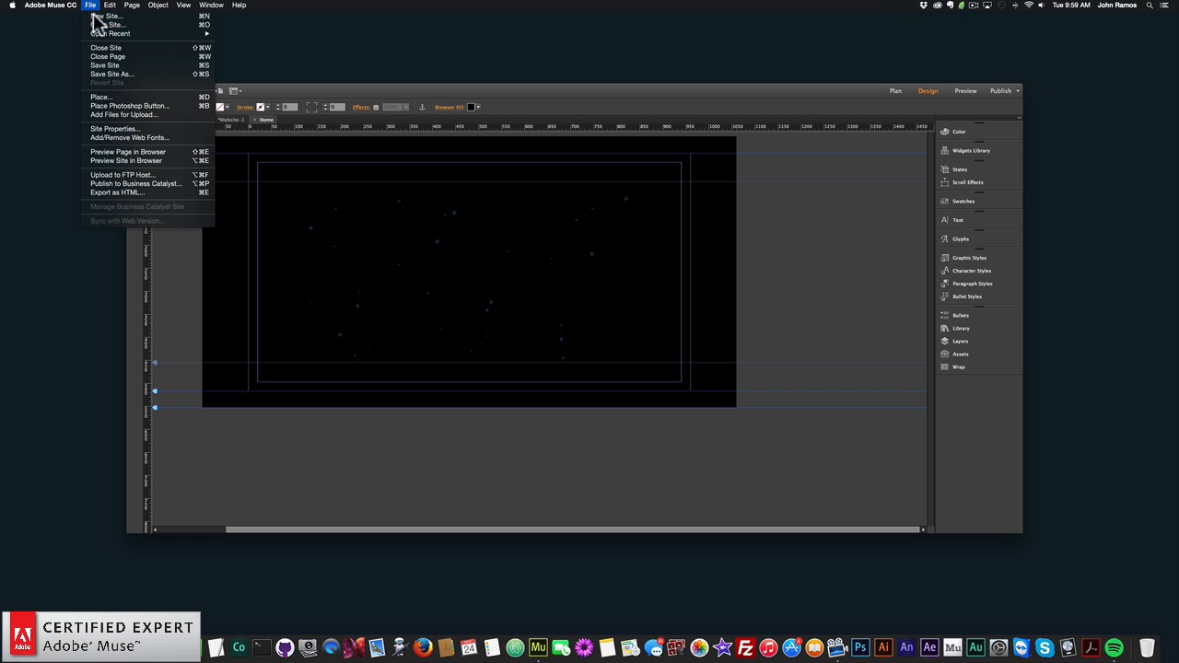
{"action": "left_click", "coordinate": [124, 152]}
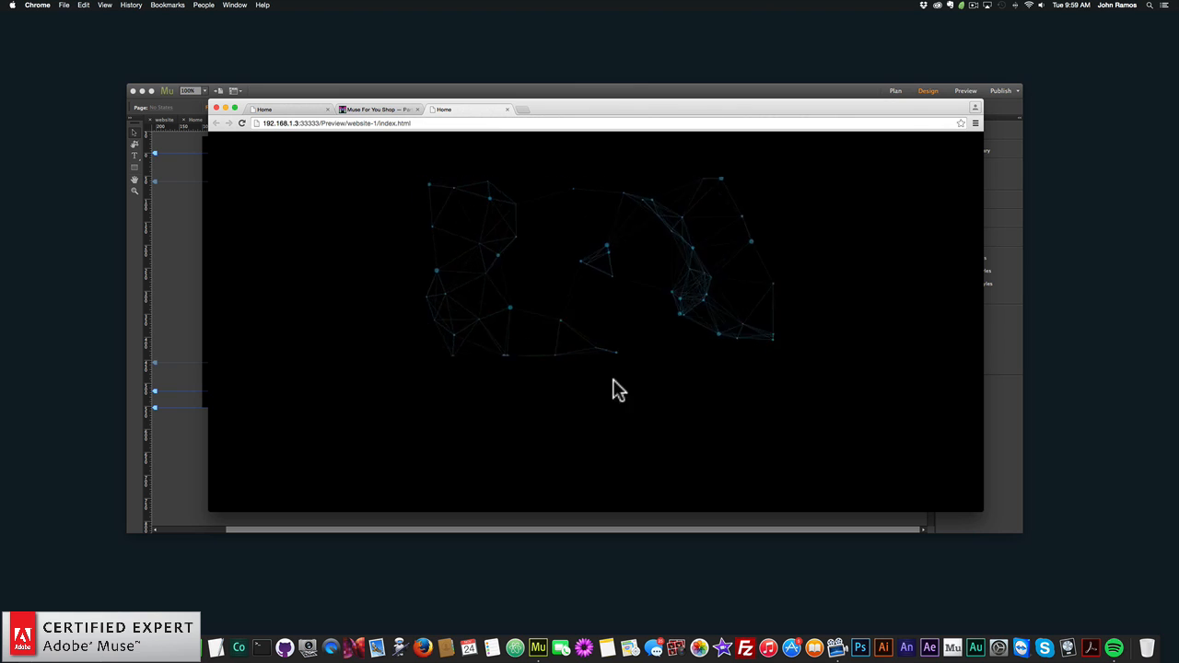
{"action": "left_click", "coordinate": [180, 305]}
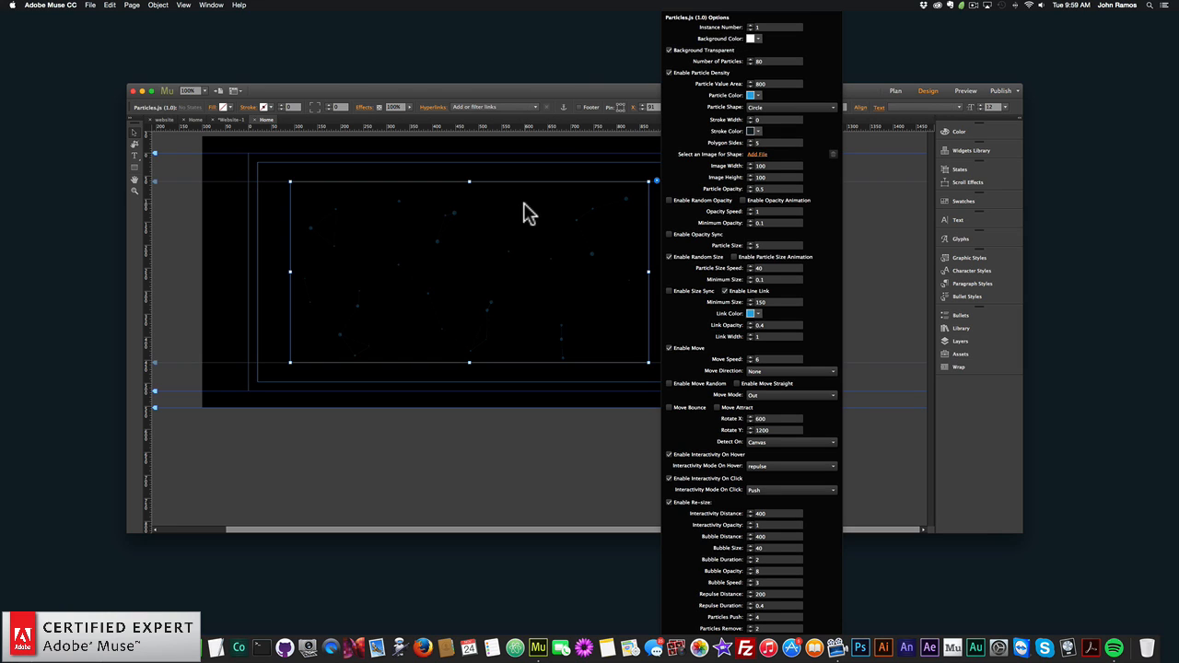
- Duplicate the particles widget and place the copy directly below the original at about X 91, Y 522
{"action": "left_click", "coordinate": [508, 231]}
{"action": "key", "text": "super+v"}
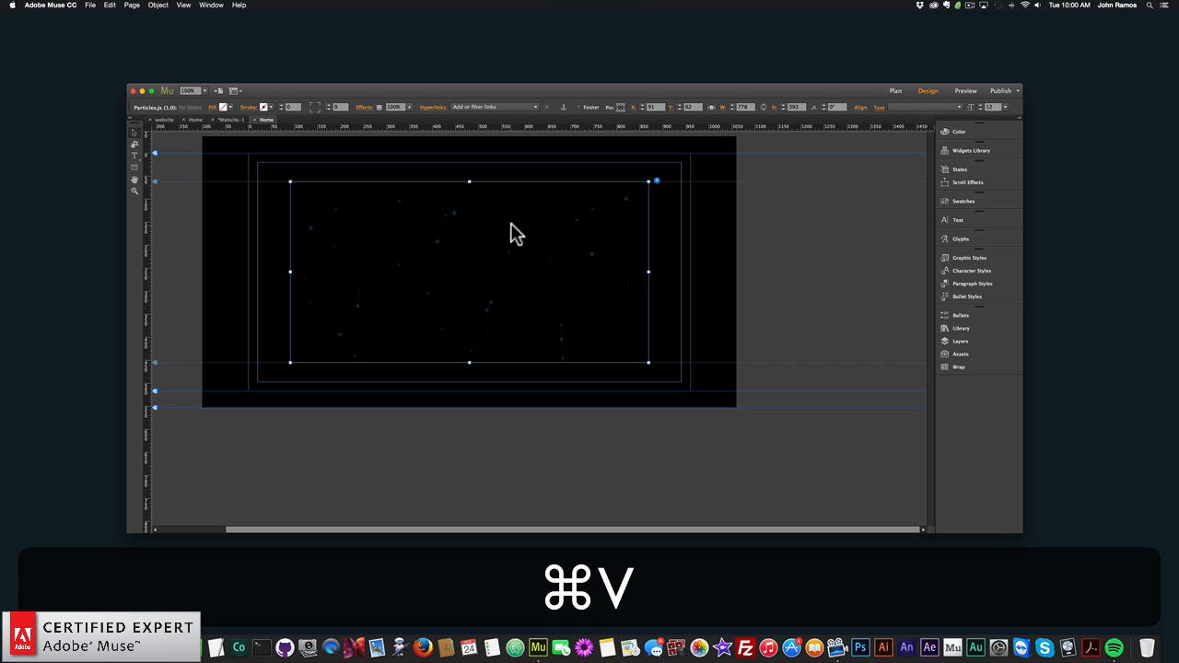
{"action": "left_click_drag", "start_coordinate": [577, 298], "coordinate": [508, 431]}
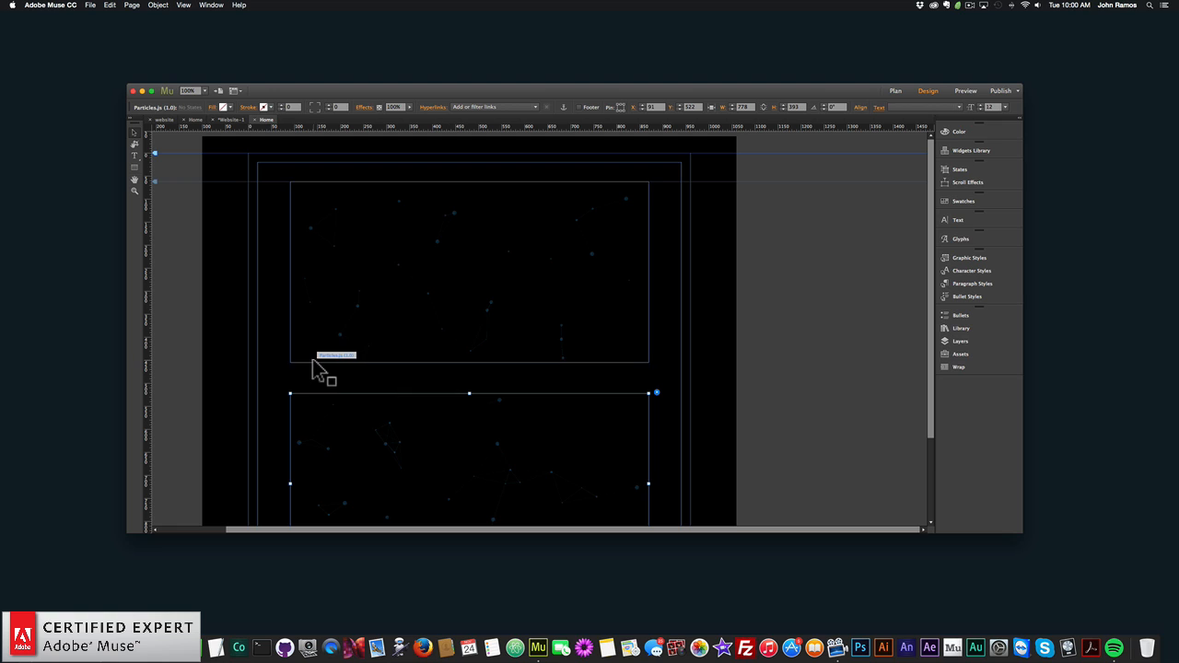
{"action": "left_click", "coordinate": [253, 359]}
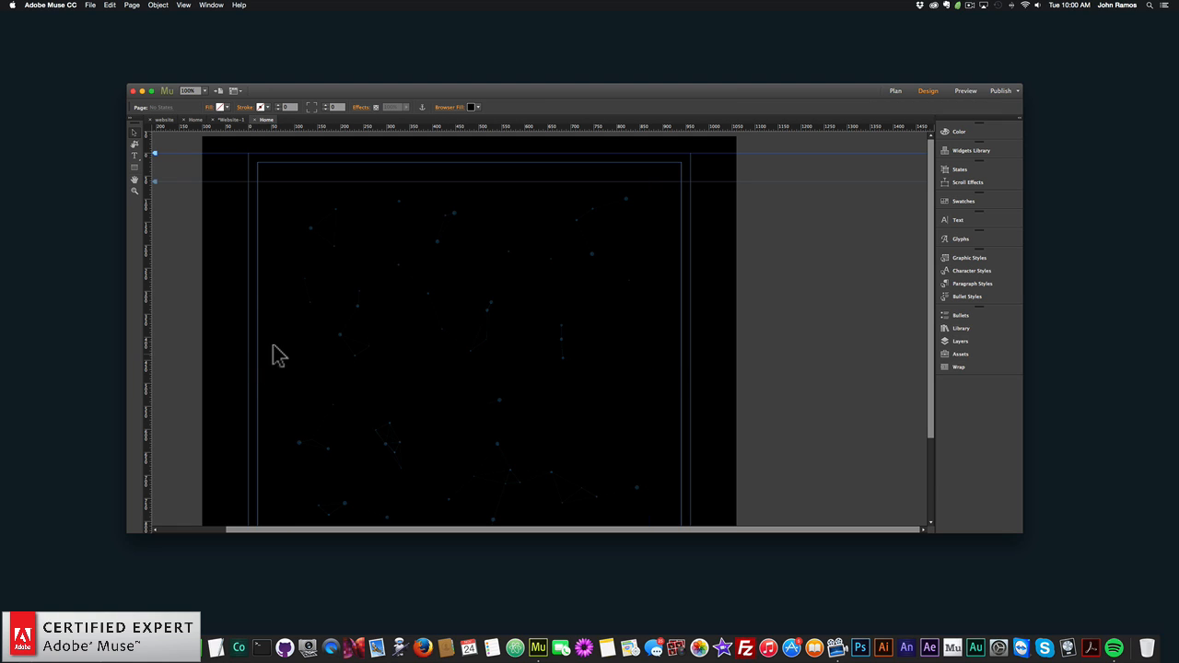
- Preview the page with both particles widgets in the browser, and return to Adobe Muse
{"action": "left_click", "coordinate": [96, 6]}
{"action": "left_click", "coordinate": [129, 152]}
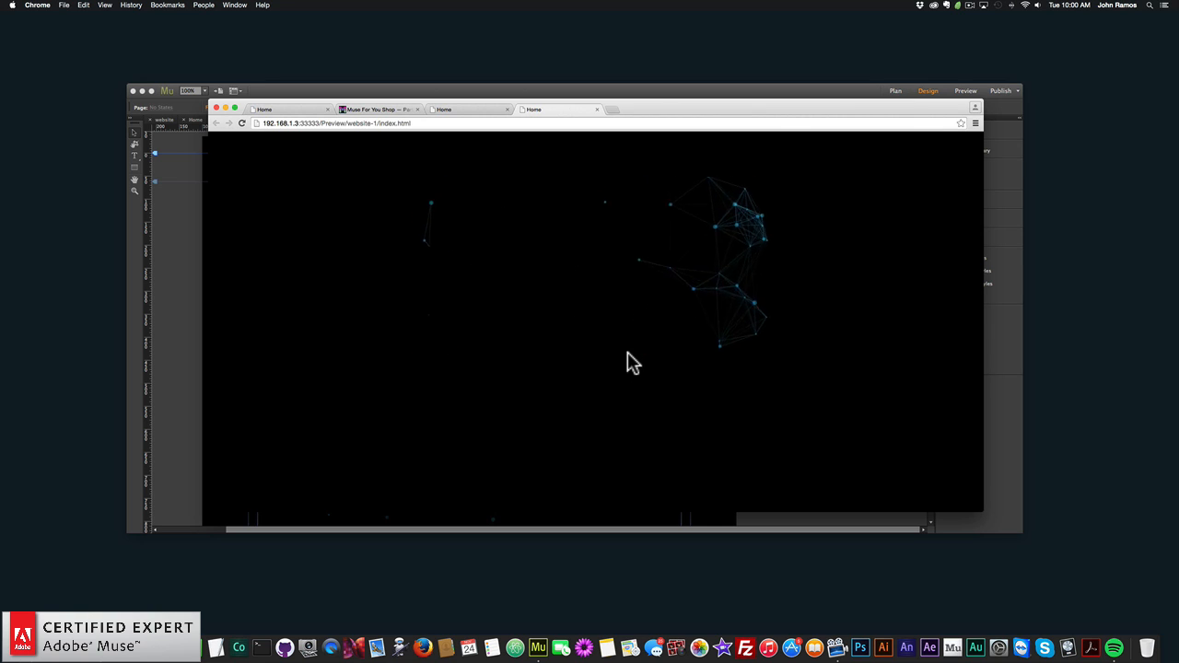
{"action": "left_click", "coordinate": [199, 281]}
- Set the instance number of the lower particles widget to 2
{"action": "left_click", "coordinate": [530, 443]}
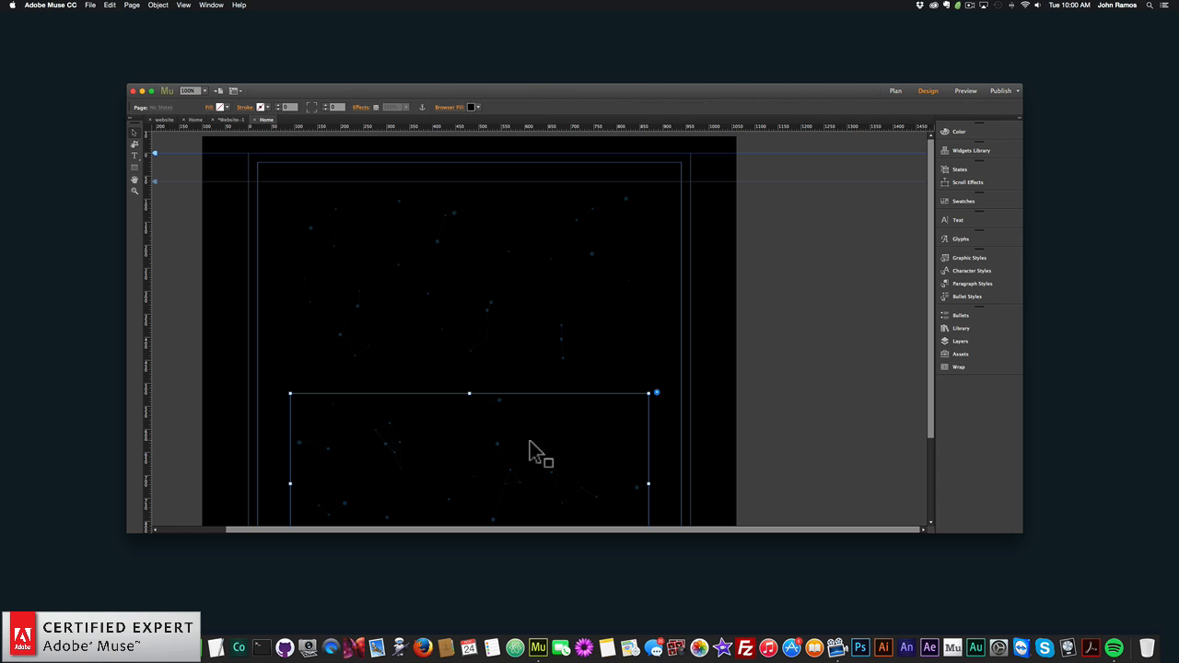
{"action": "left_click", "coordinate": [657, 393]}
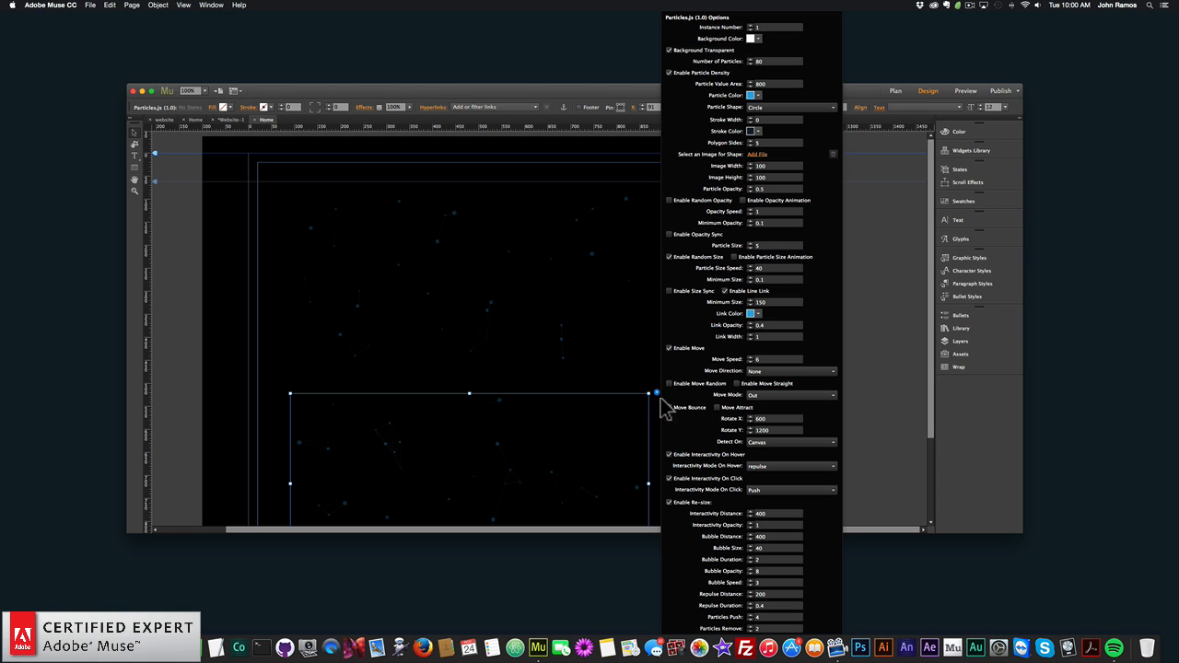
{"action": "left_click", "coordinate": [750, 26]}
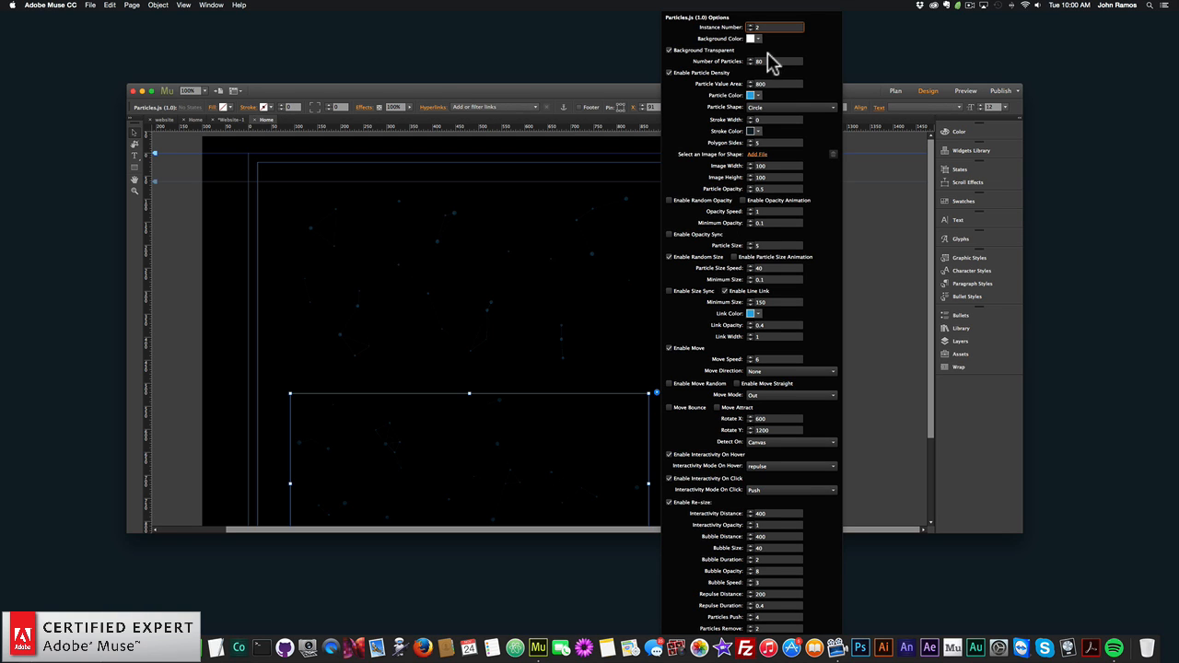
{"action": "left_click", "coordinate": [225, 218]}
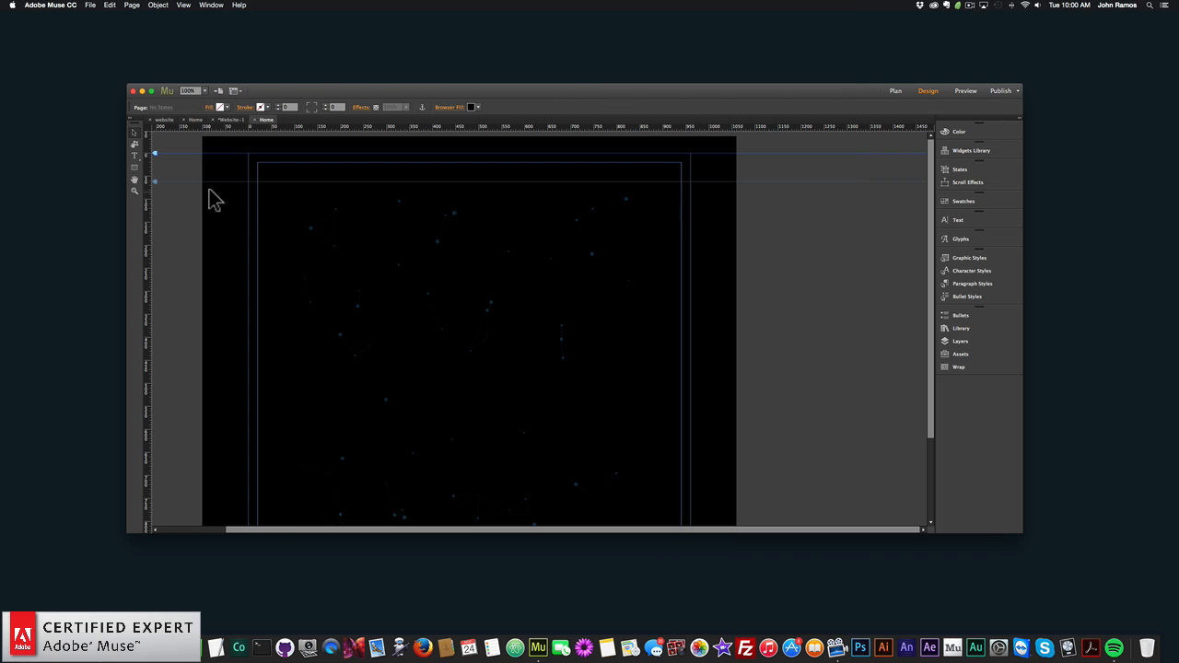
- Preview the page in the browser to check both widget instances, and return to Adobe Muse
{"action": "left_click", "coordinate": [89, 4]}
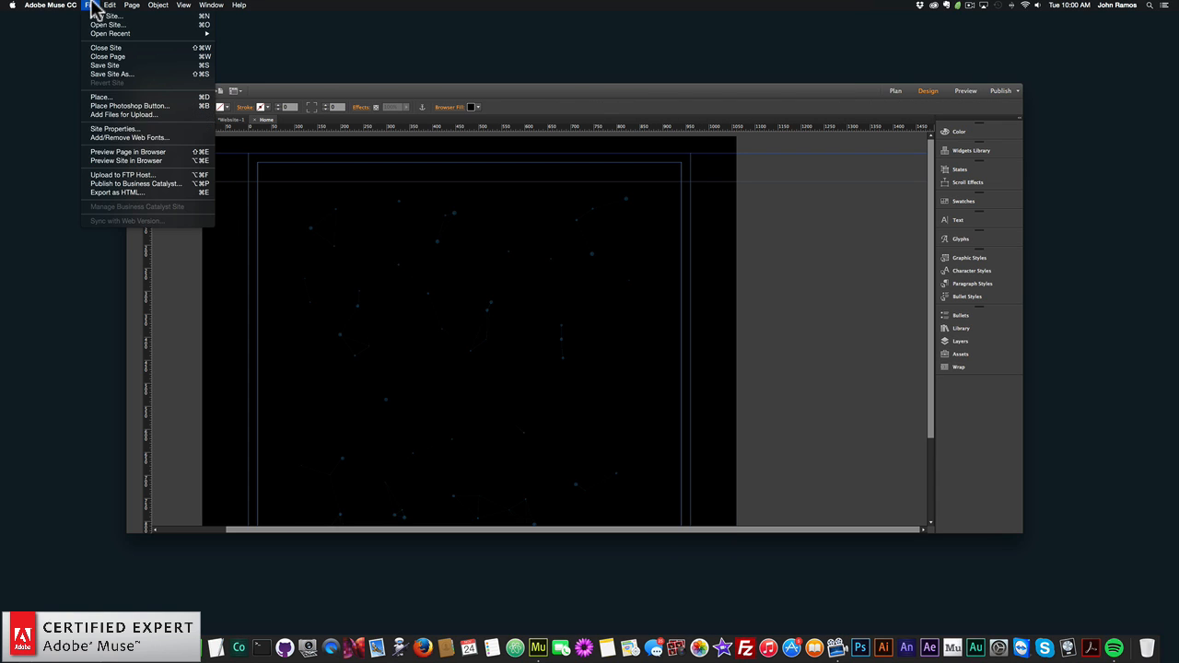
{"action": "left_click", "coordinate": [124, 157]}
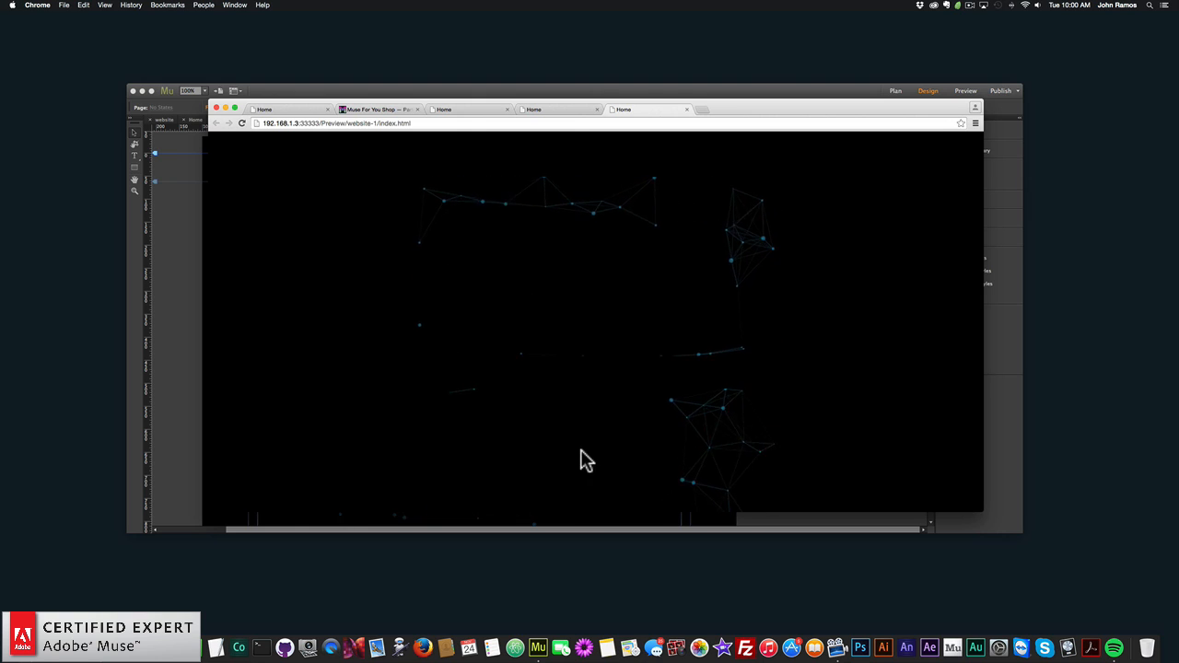
{"action": "left_click", "coordinate": [177, 365]}
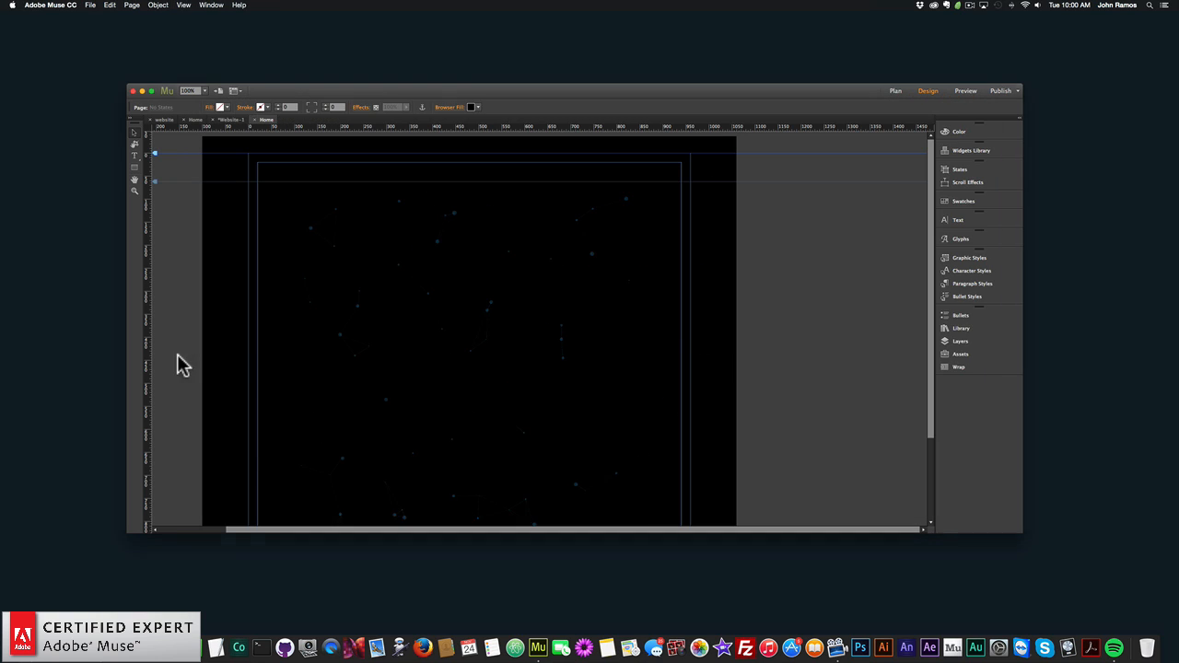
- Delete the lower copy of the particles widget from the page
{"action": "left_click", "coordinate": [465, 471]}
{"action": "key", "text": "BackSpace"}
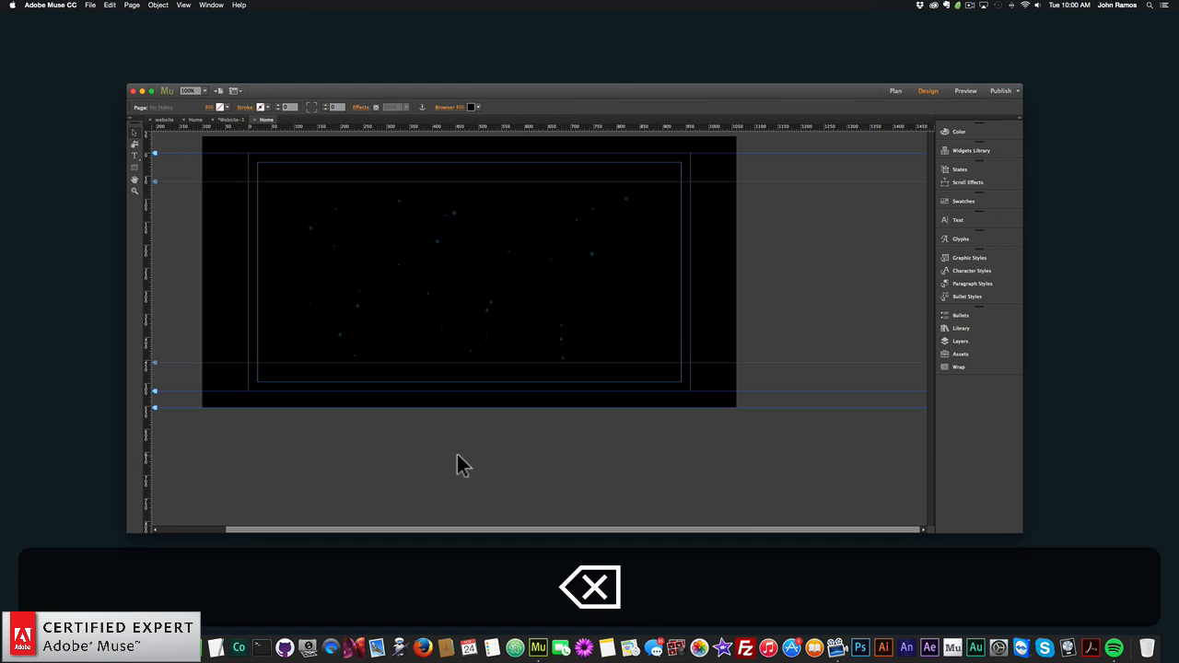
- Give the remaining particles widget an orange FBB03B background colour and disable its Background Transparent option
{"action": "left_click", "coordinate": [561, 264]}
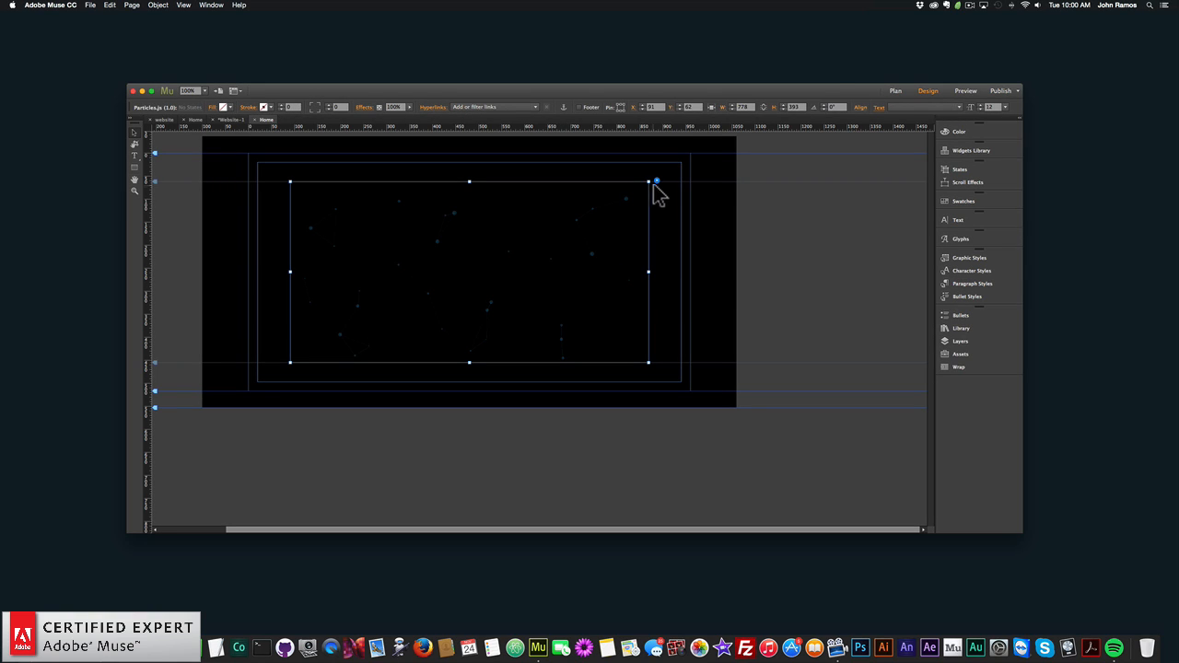
{"action": "left_click", "coordinate": [657, 181]}
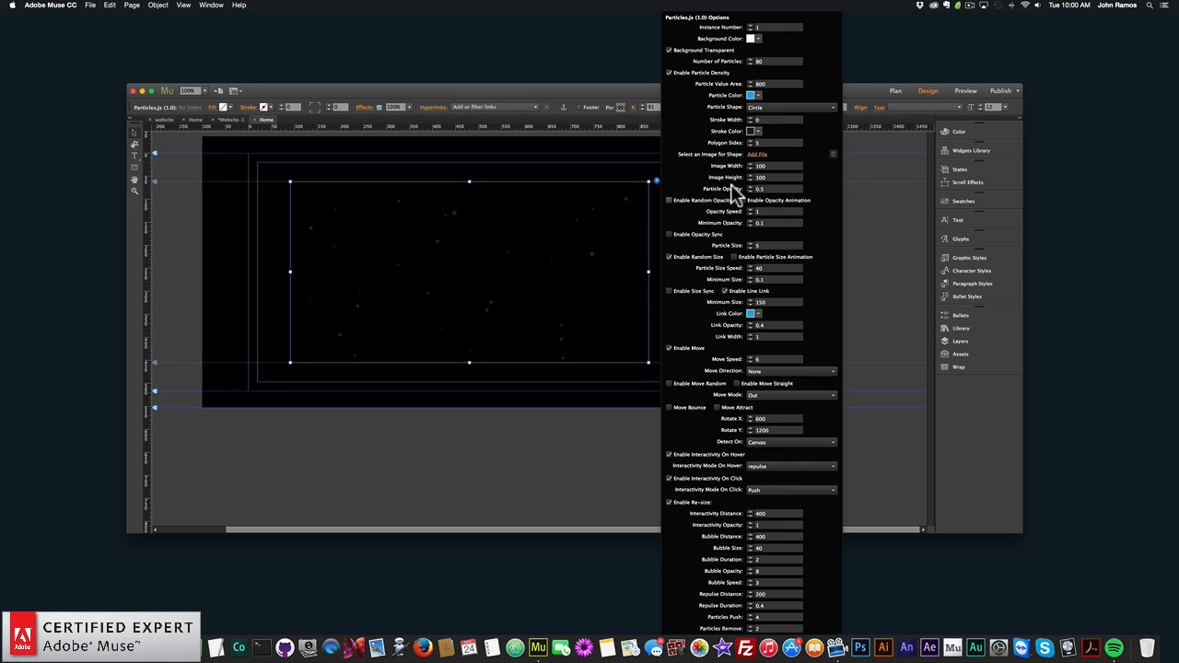
{"action": "left_click", "coordinate": [753, 38]}
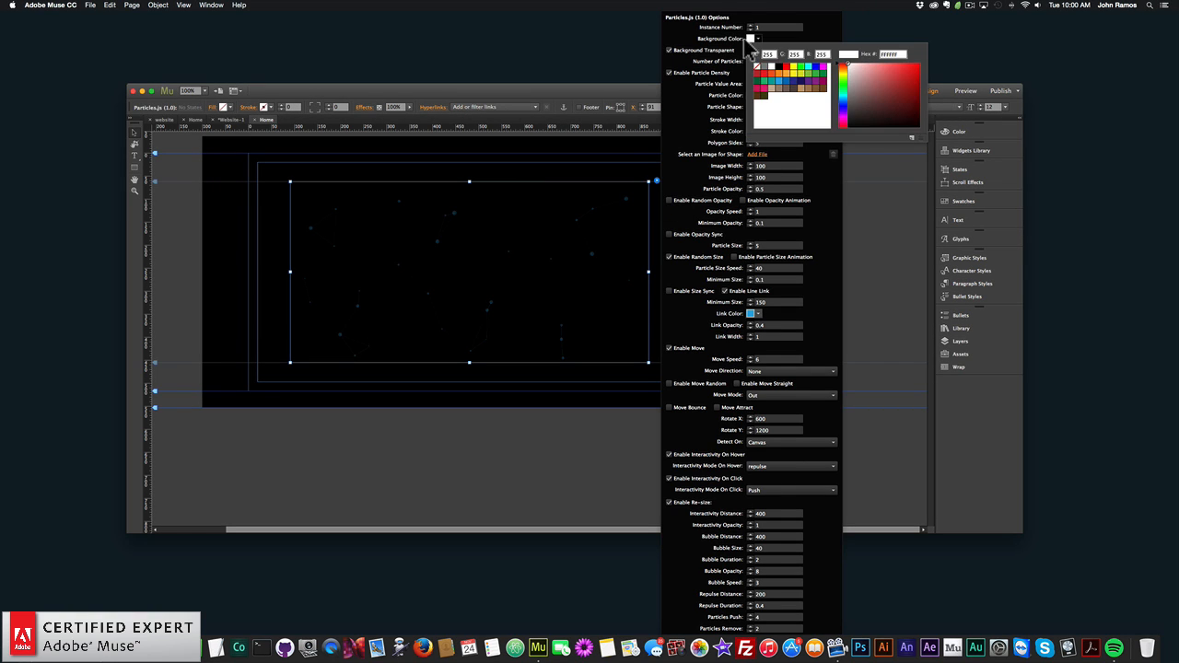
{"action": "left_click", "coordinate": [786, 73]}
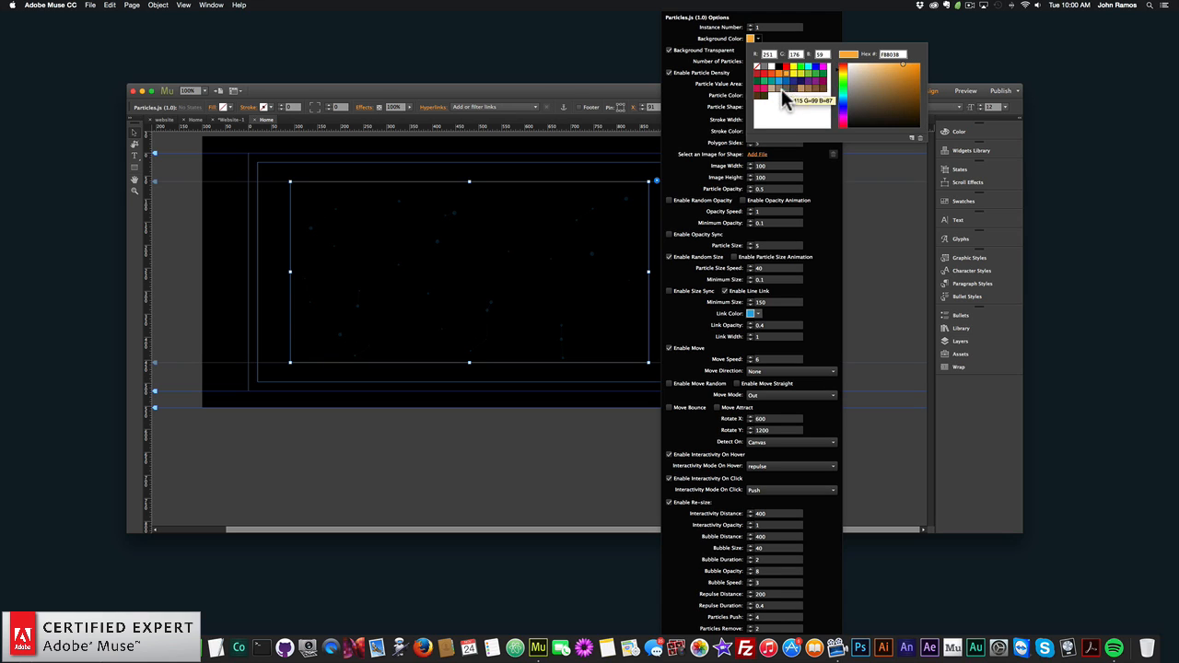
{"action": "left_click", "coordinate": [723, 52]}
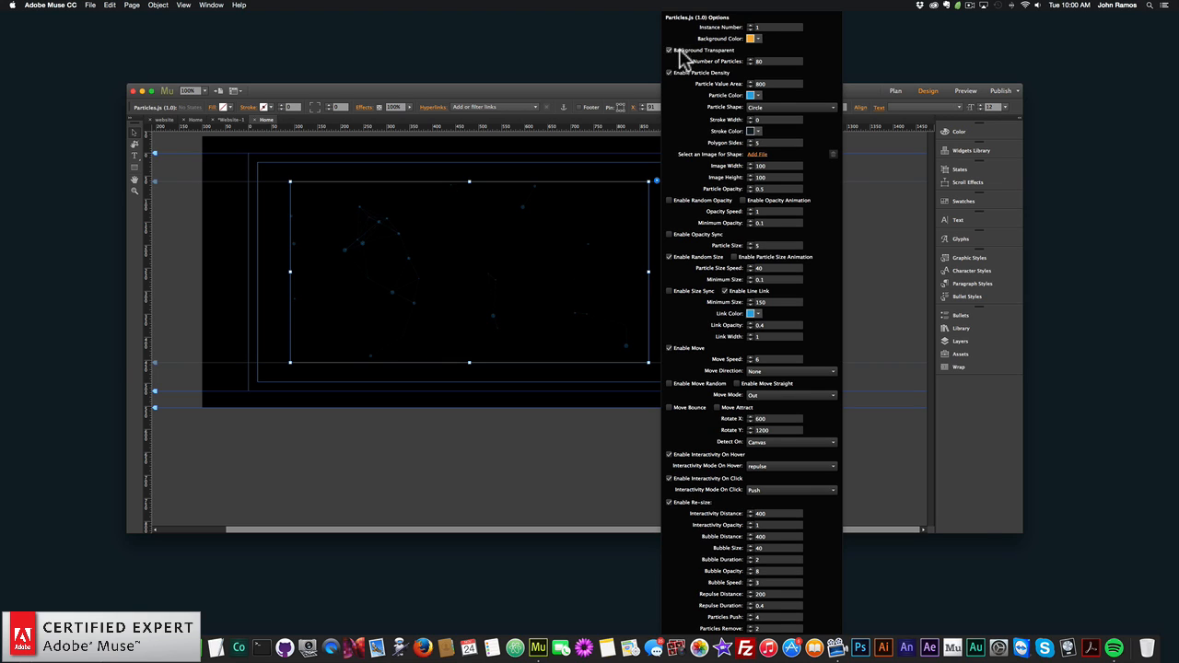
{"action": "left_click", "coordinate": [670, 51]}
{"action": "left_click", "coordinate": [670, 51]}
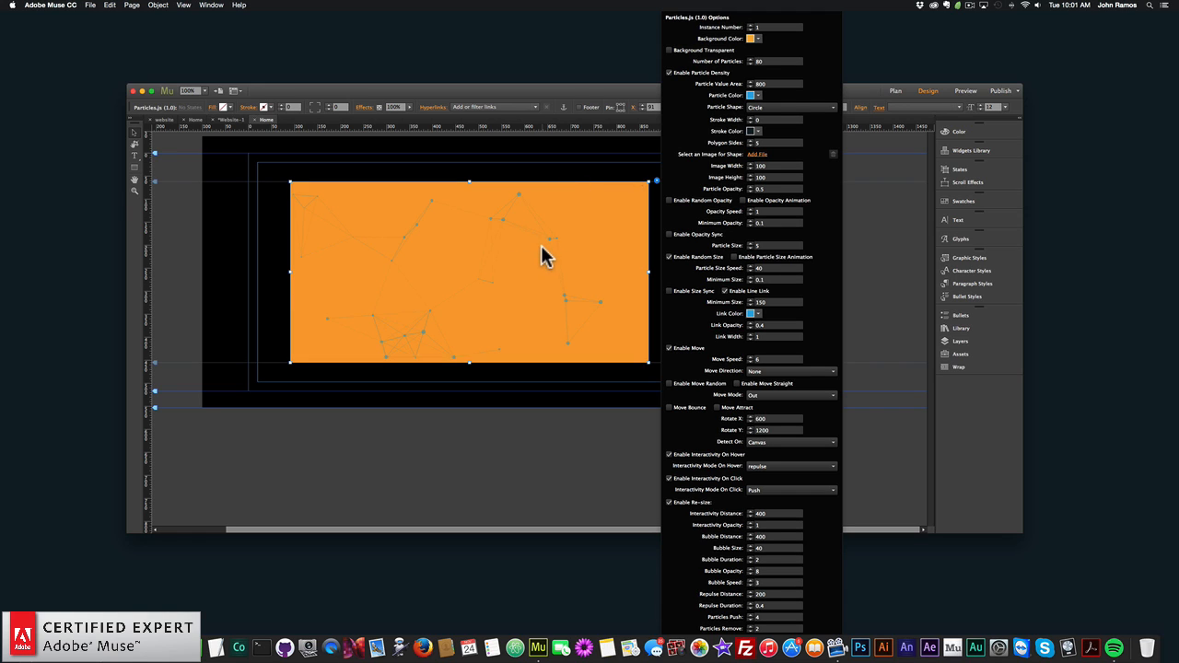
{"action": "left_click", "coordinate": [468, 247]}
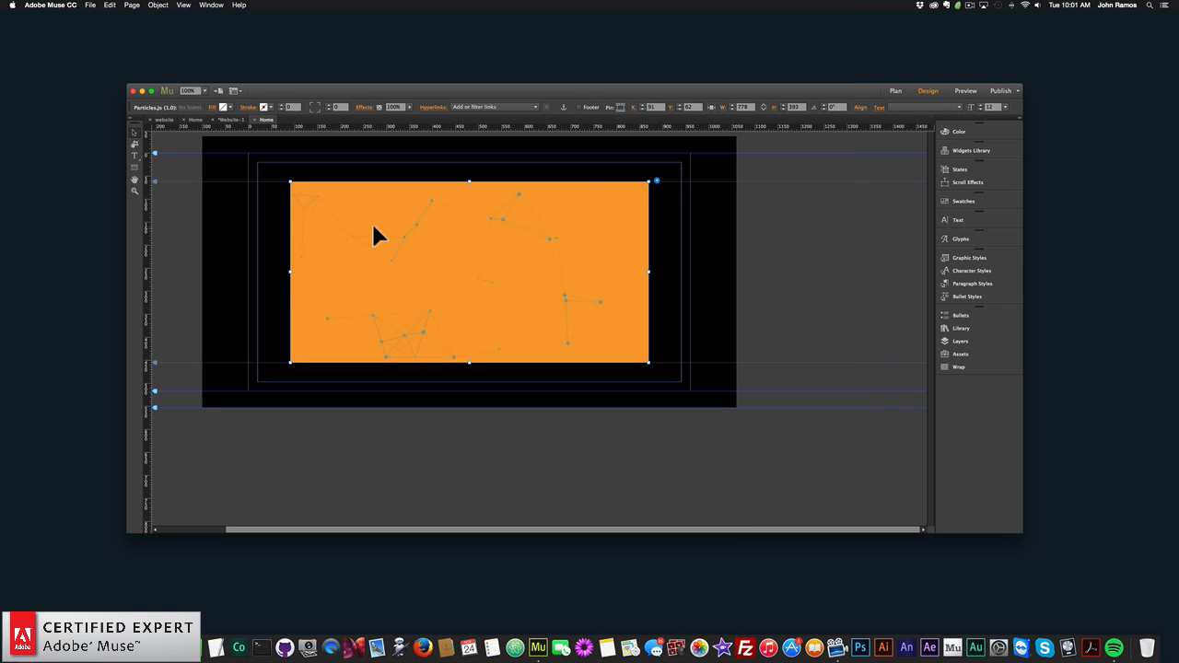
- Preview the widget's orange background in the browser, and return to Adobe Muse
{"action": "left_click", "coordinate": [92, 6]}
{"action": "left_click", "coordinate": [140, 153]}
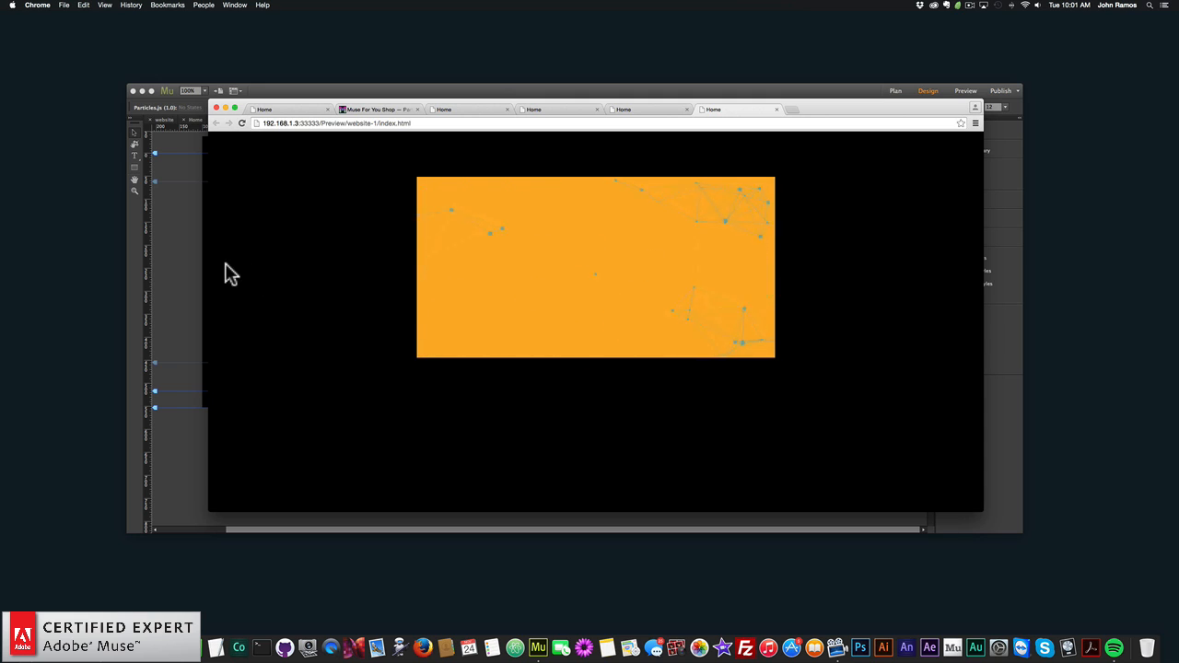
{"action": "left_click", "coordinate": [179, 264]}
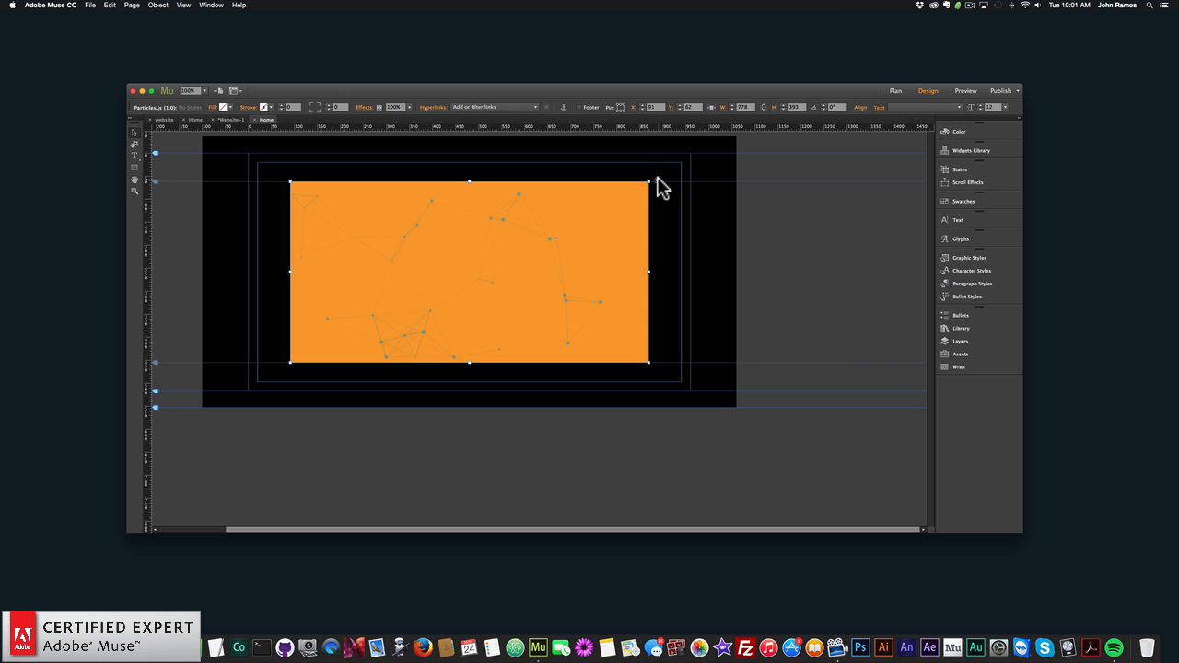
- Set the widget's number of particles to 120
{"action": "left_click", "coordinate": [656, 182]}
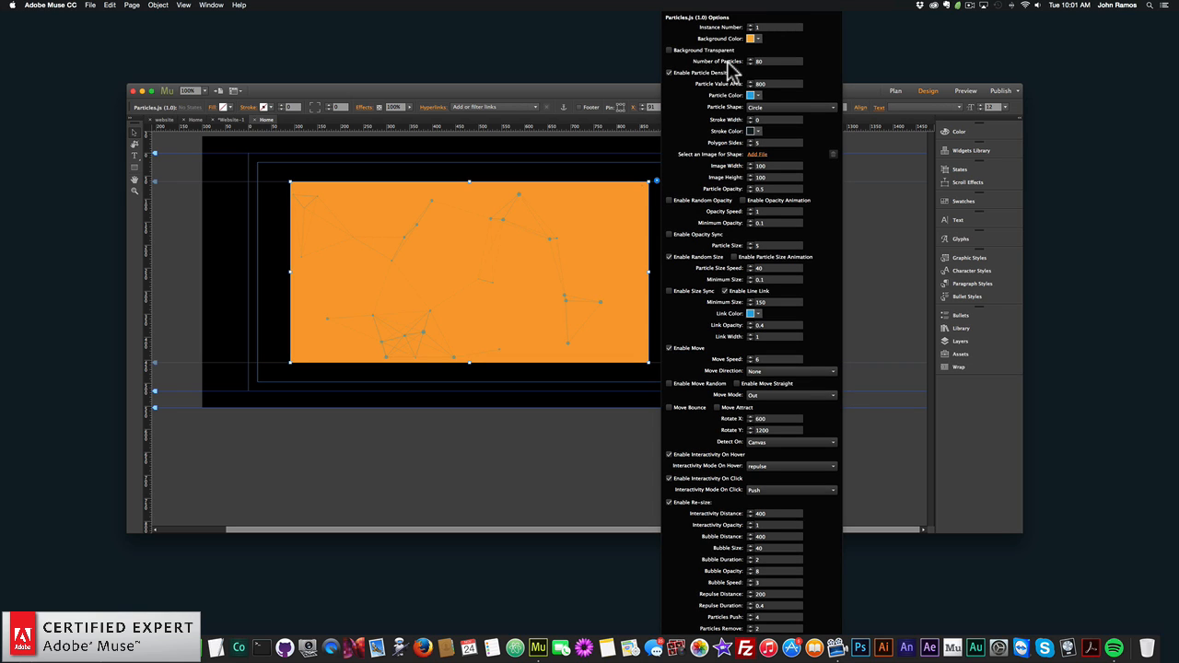
{"action": "double_click", "coordinate": [770, 61]}
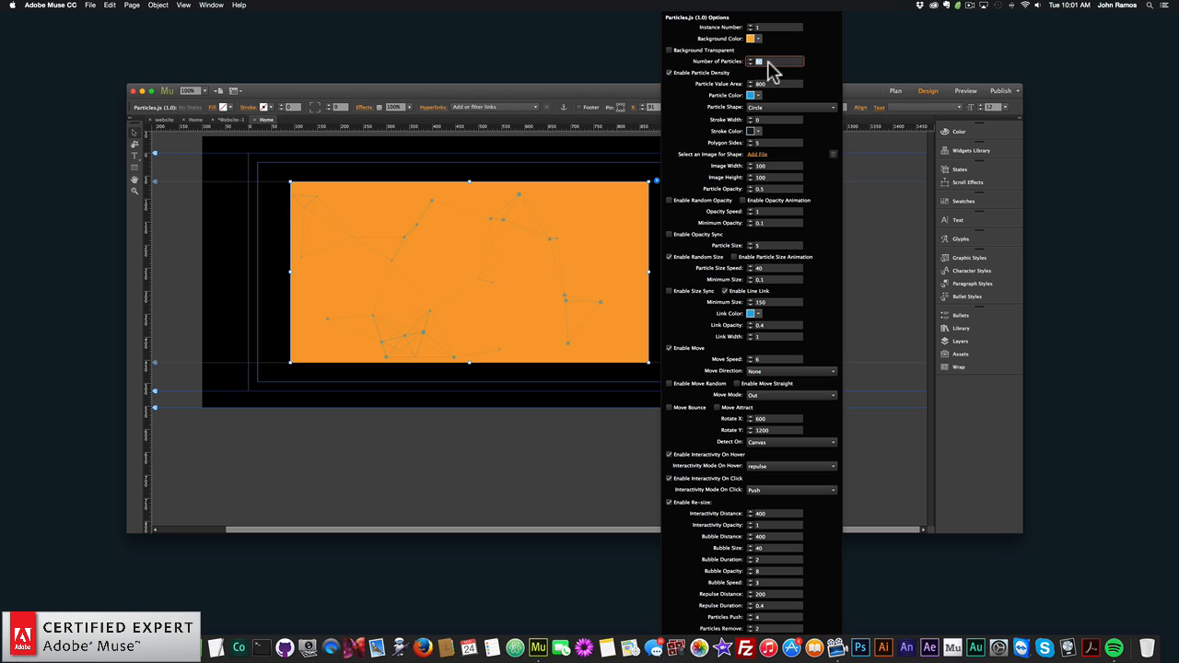
{"action": "type", "text": "120"}
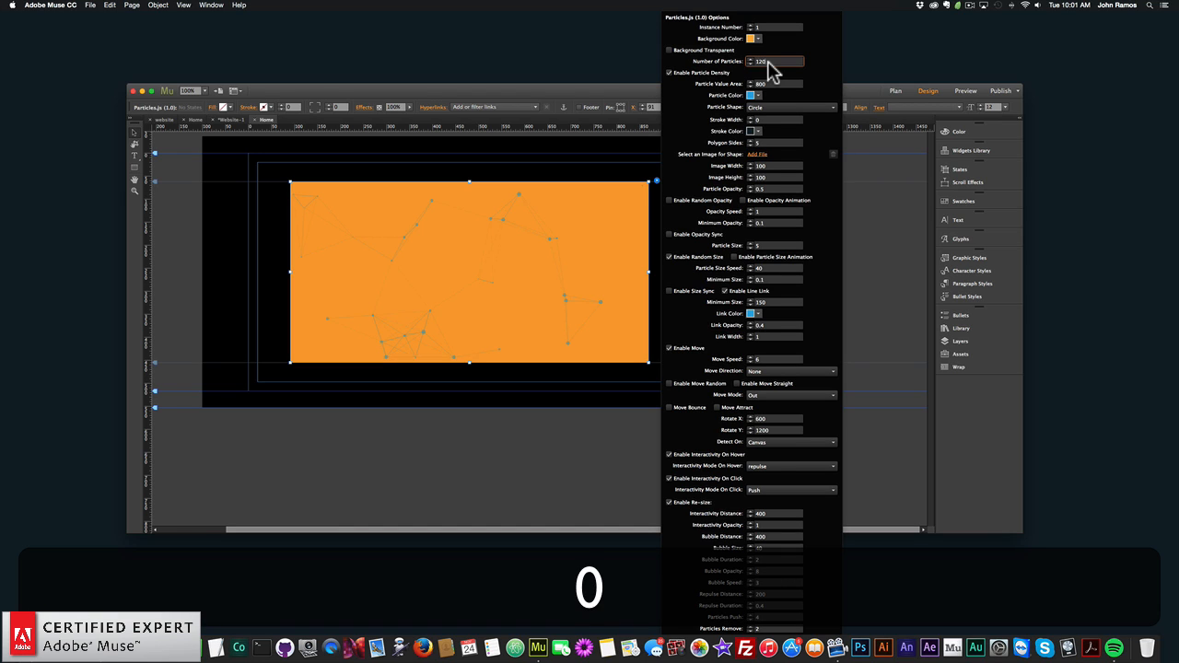
{"action": "key", "text": "Return"}
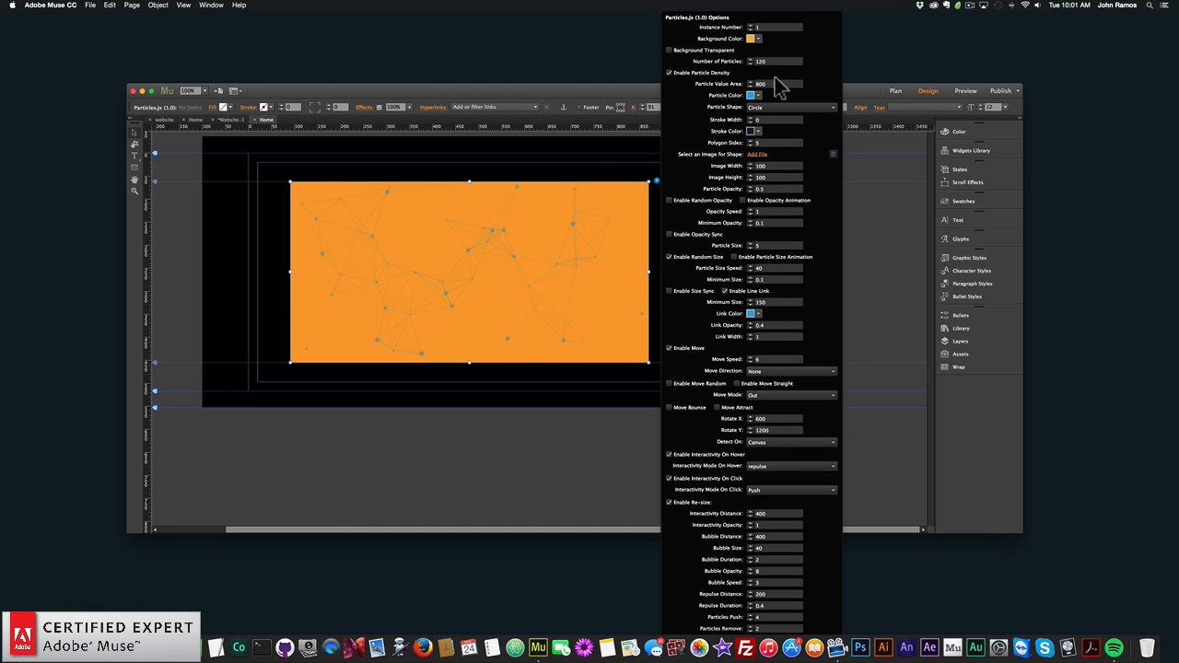
{"action": "left_click", "coordinate": [257, 190]}
- Preview the page with 120 particles in the browser, and return to Adobe Muse
{"action": "left_click", "coordinate": [97, 7]}
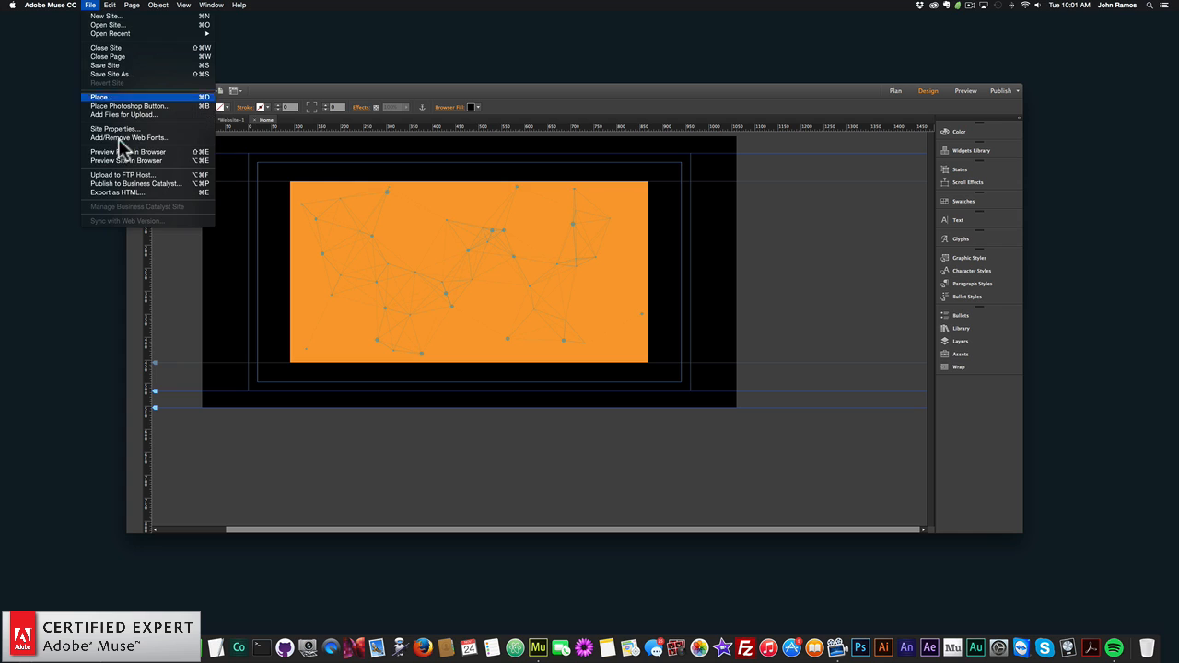
{"action": "left_click", "coordinate": [124, 153]}
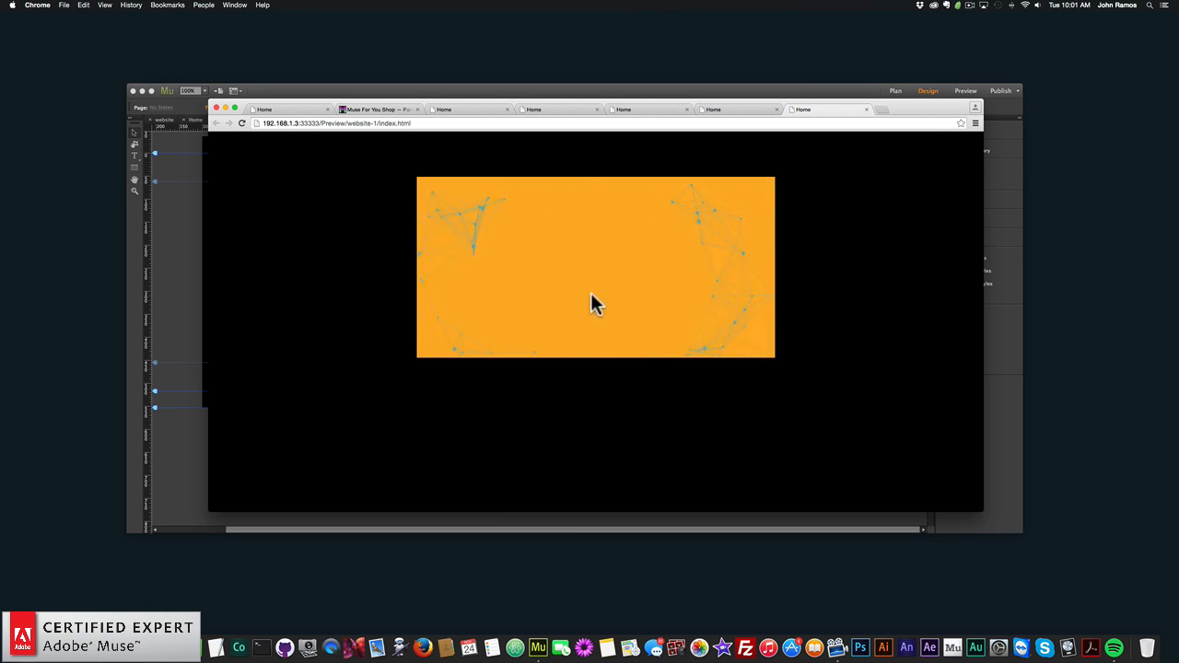
{"action": "left_click", "coordinate": [184, 268]}
- Set the widget's number of particles to 200
{"action": "left_click", "coordinate": [656, 182]}
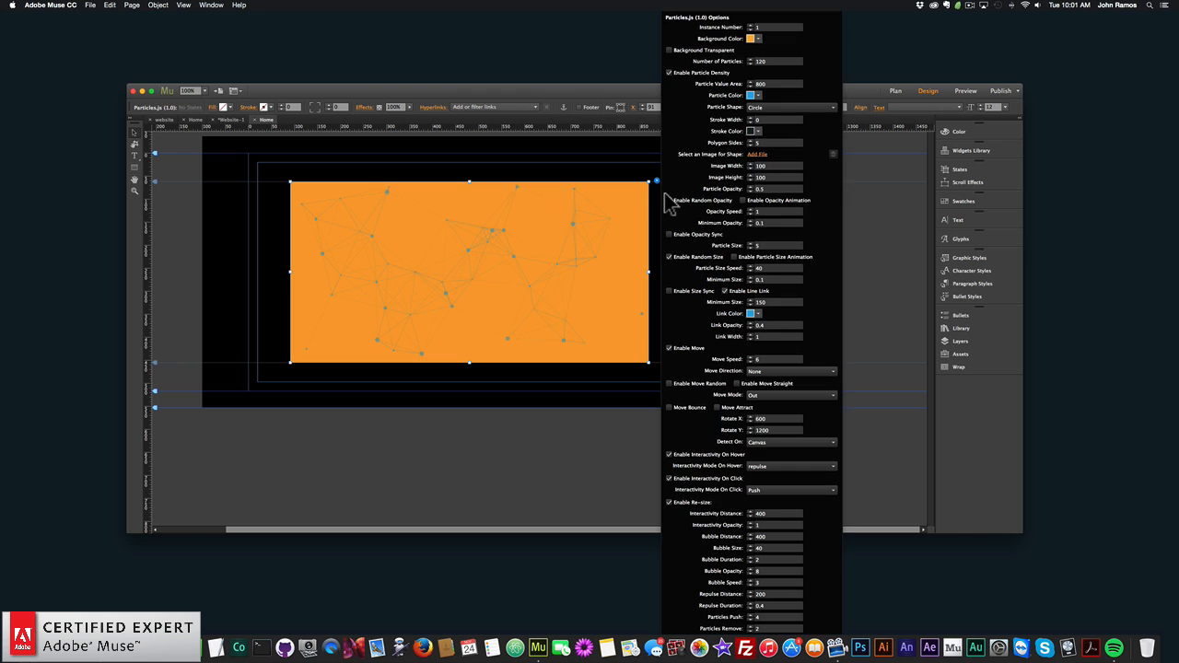
{"action": "double_click", "coordinate": [766, 61]}
{"action": "type", "text": "200"}
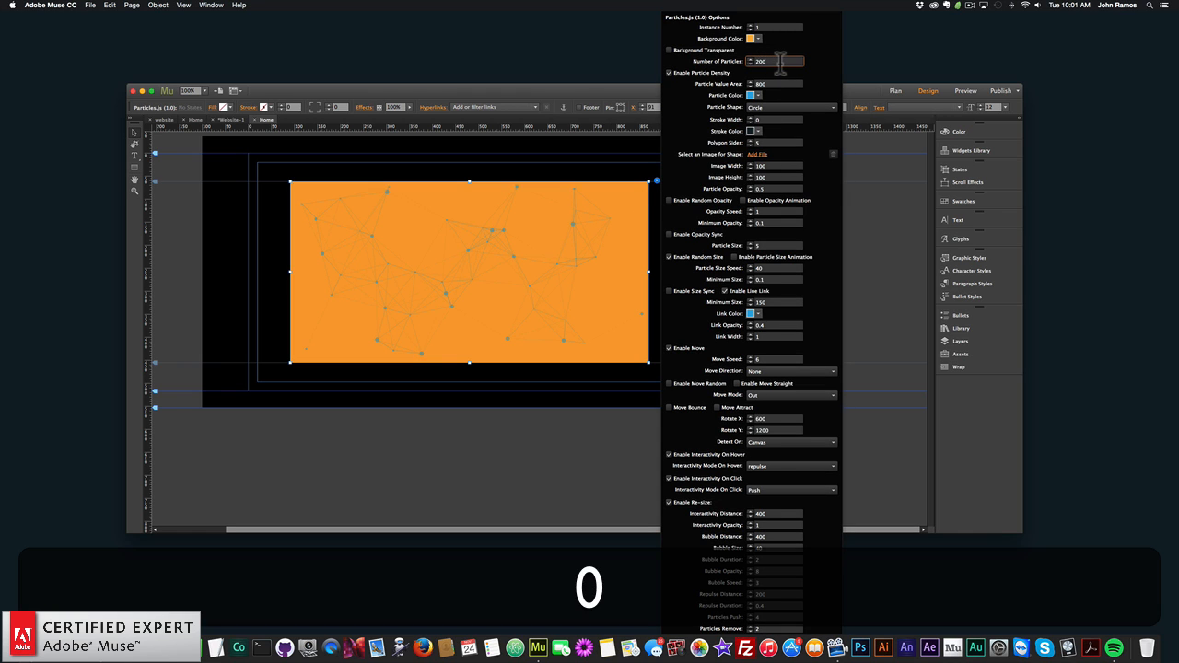
{"action": "key", "text": "Return"}
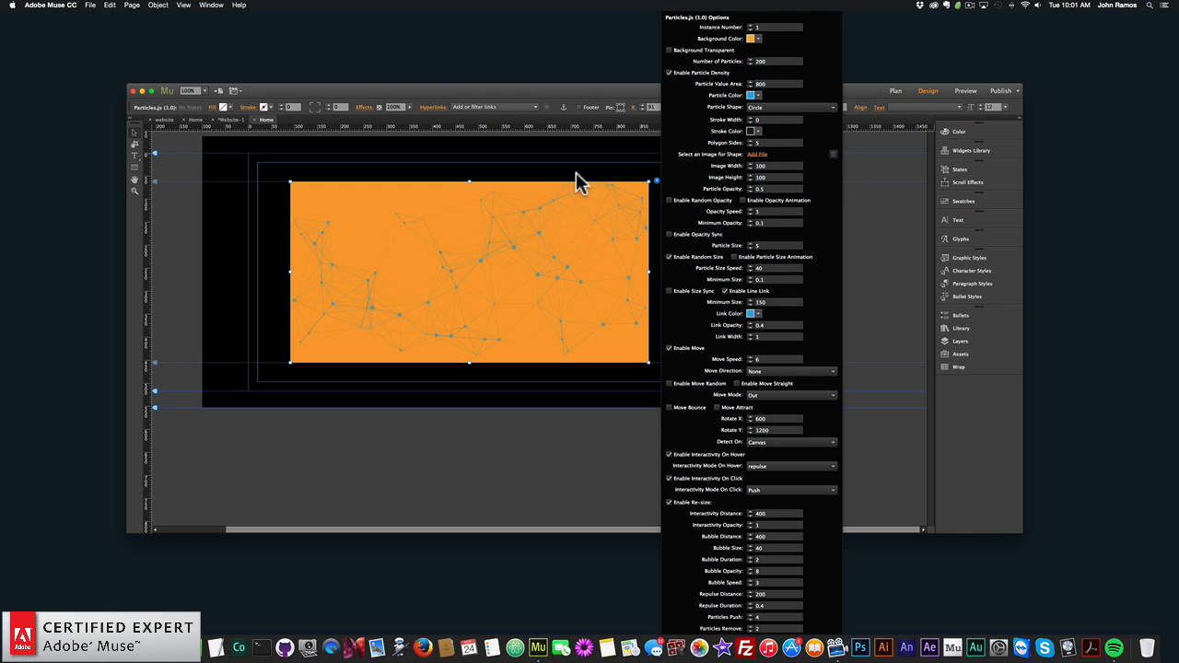
{"action": "left_click", "coordinate": [270, 247]}
- Preview the page with 200 particles in the browser, and return to Adobe Muse
{"action": "left_click", "coordinate": [90, 5]}
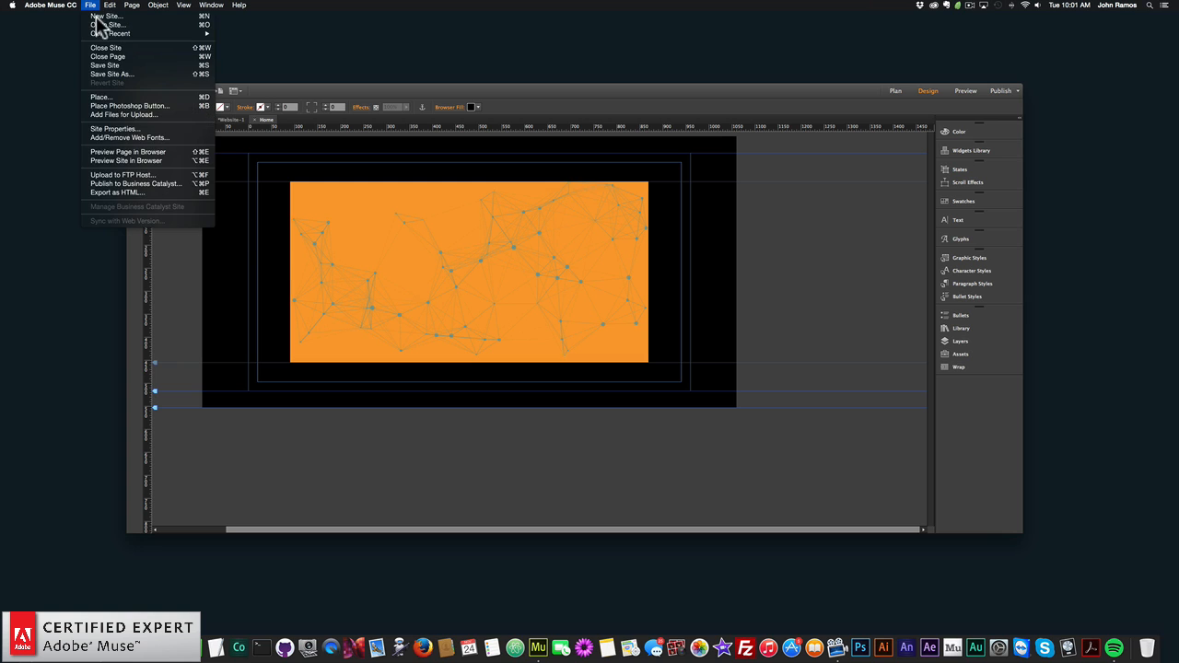
{"action": "left_click", "coordinate": [132, 153]}
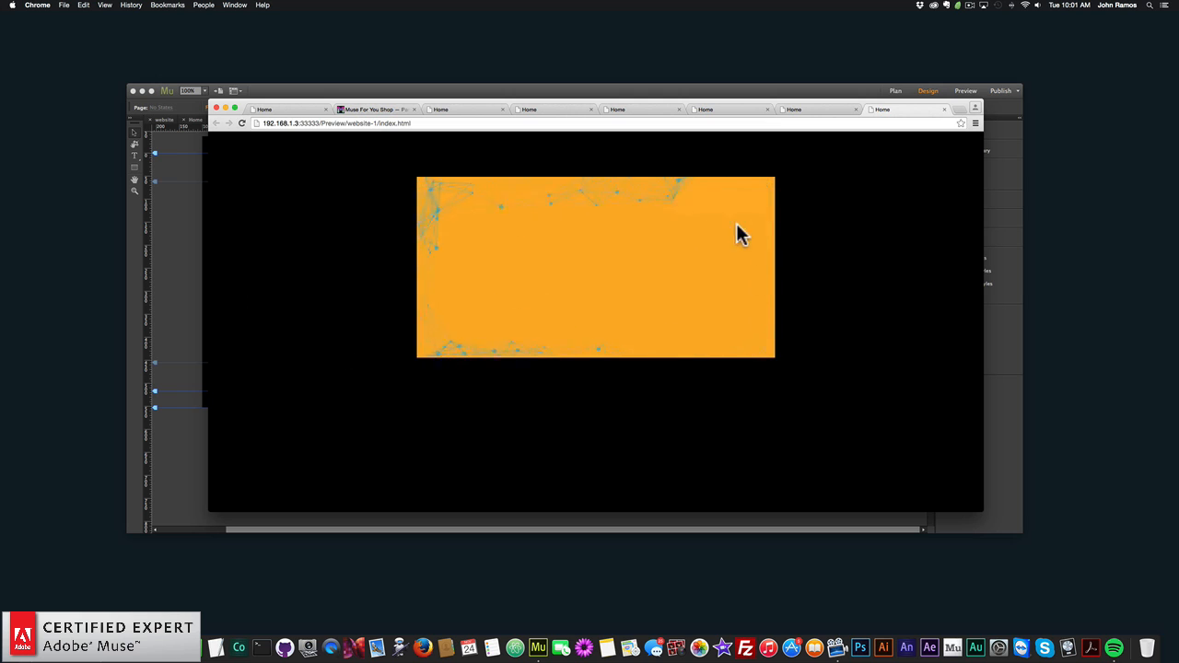
{"action": "left_click", "coordinate": [188, 231]}
- Set the widget's number of particles to 500
{"action": "left_click", "coordinate": [603, 220]}
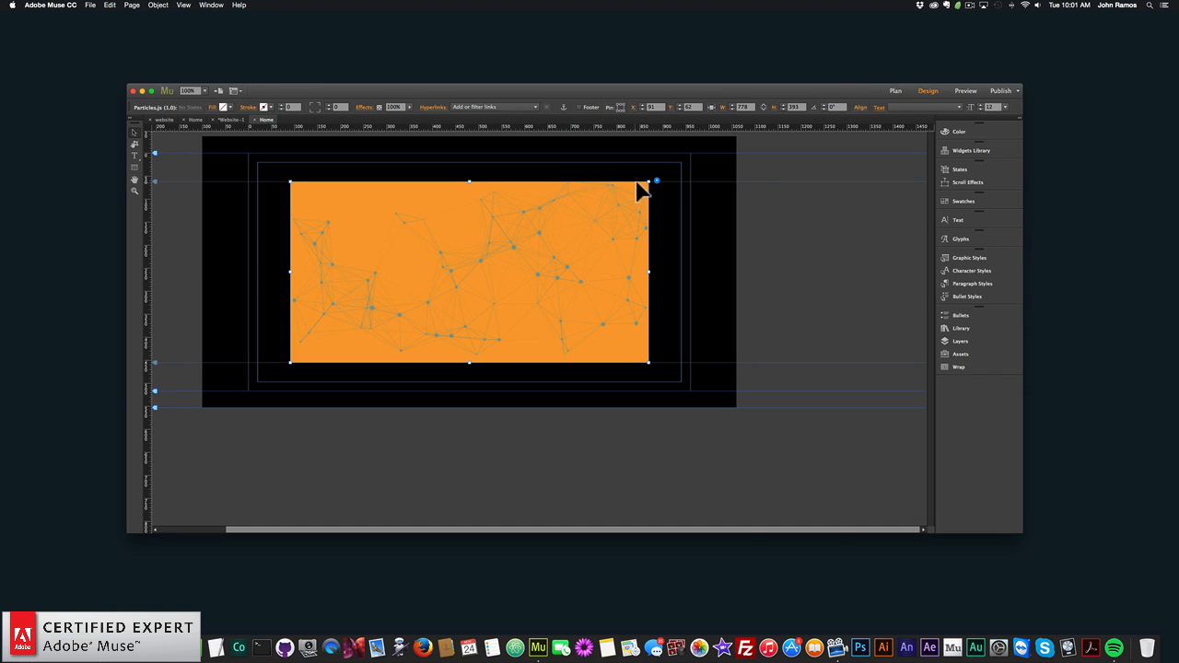
{"action": "left_click", "coordinate": [656, 182]}
{"action": "left_click", "coordinate": [771, 61]}
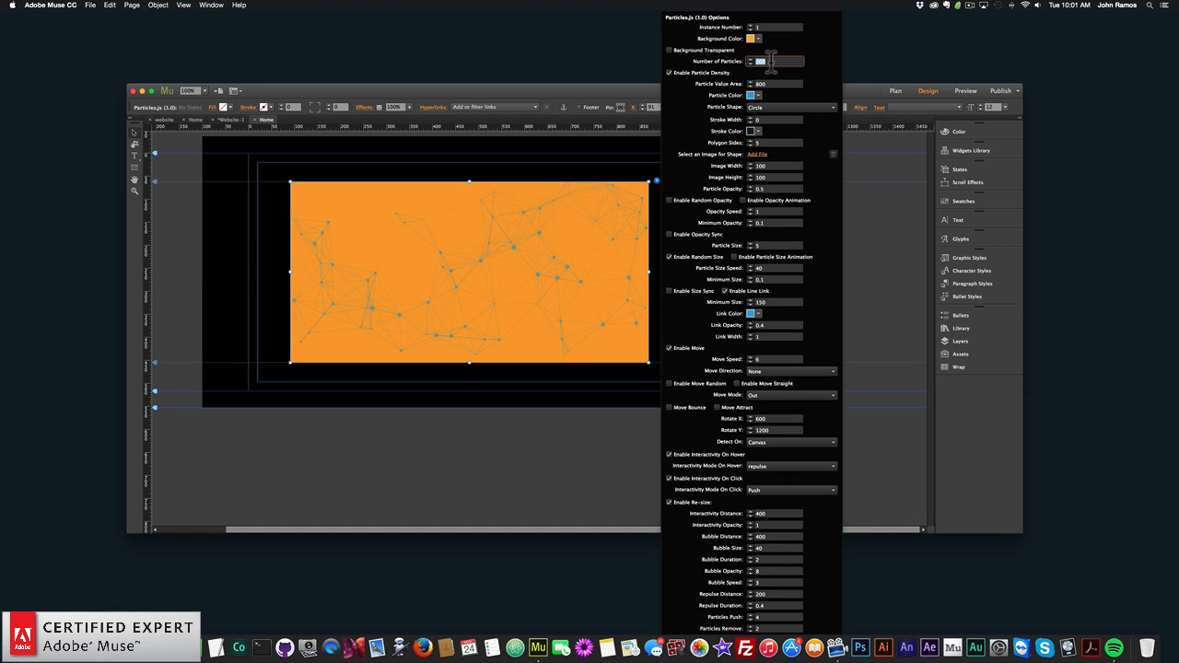
{"action": "type", "text": "250"}
{"action": "key", "text": "Return"}
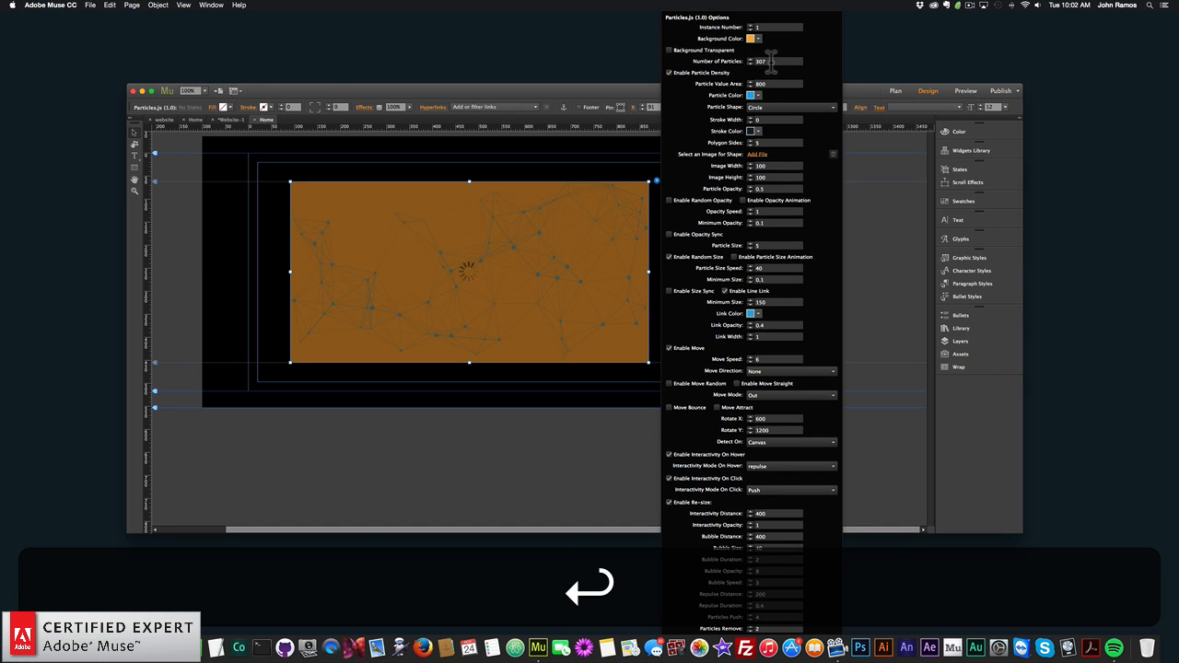
{"action": "left_click_drag", "start_coordinate": [773, 62], "coordinate": [703, 55]}
{"action": "type", "text": "500"}
{"action": "key", "text": "Return"}
{"action": "left_click", "coordinate": [292, 193]}
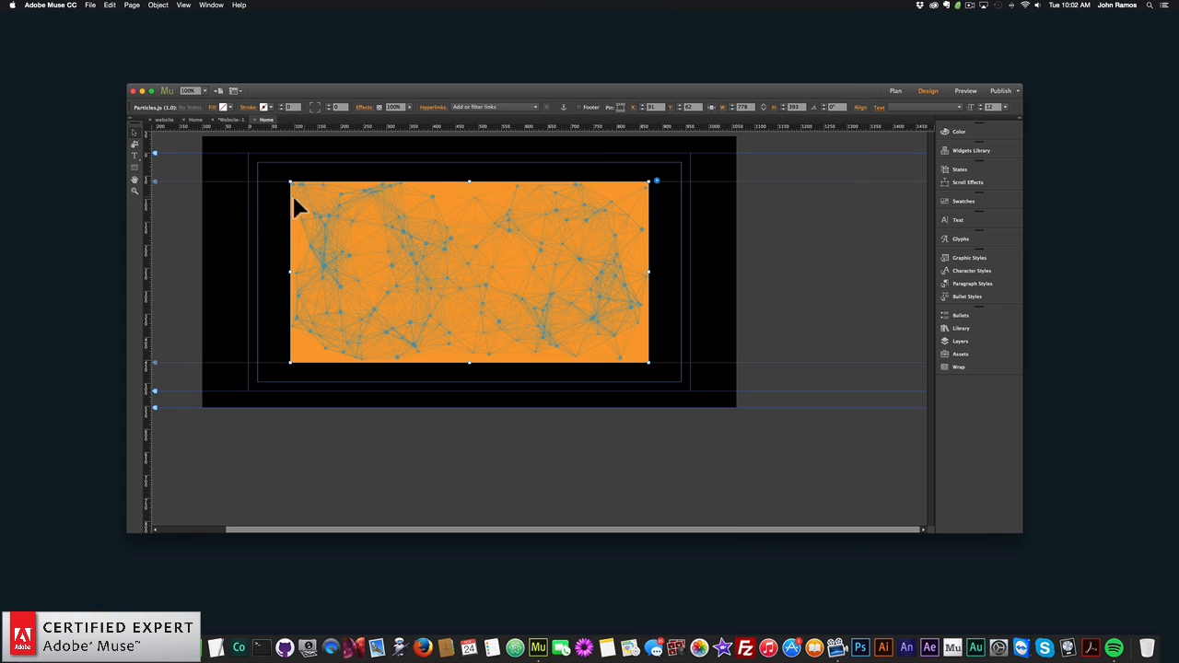
{"action": "left_click", "coordinate": [286, 200]}
- Preview the page with 500 particles in the browser, and return to Adobe Muse
{"action": "left_click", "coordinate": [90, 5]}
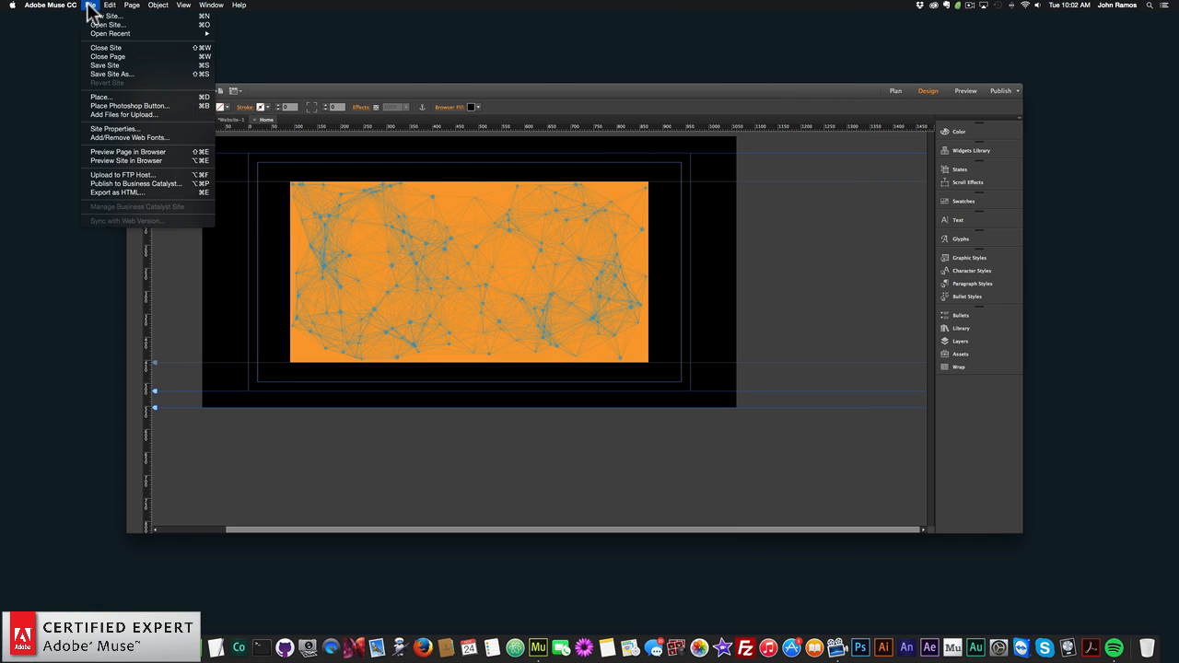
{"action": "left_click", "coordinate": [132, 157]}
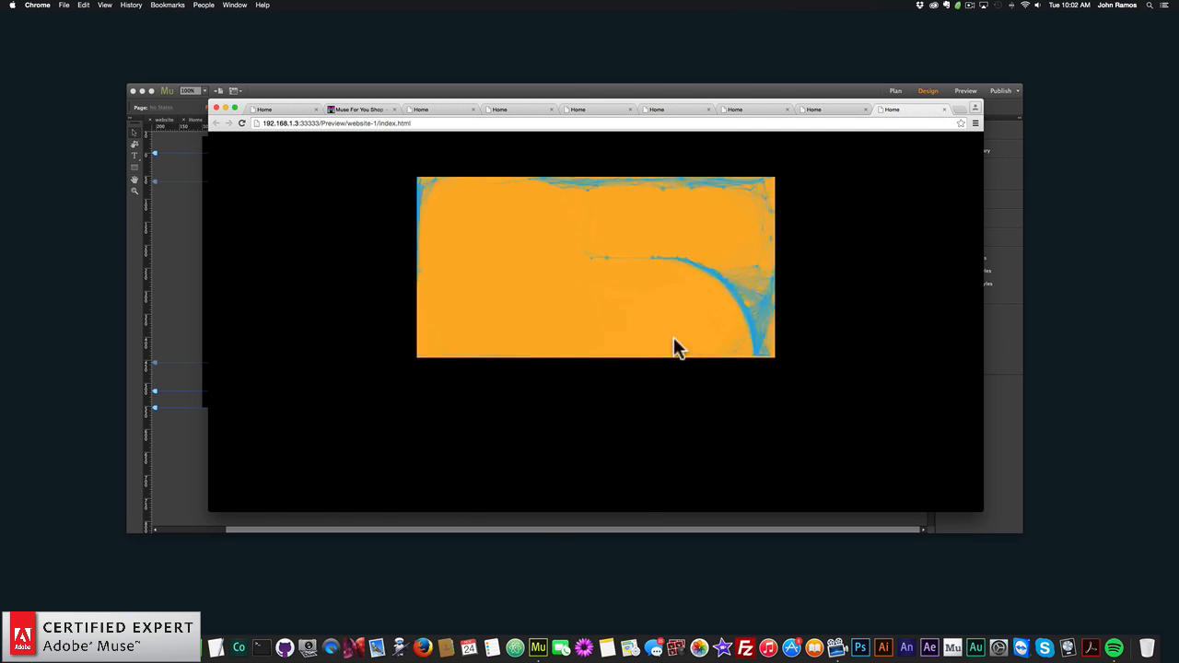
{"action": "left_click", "coordinate": [173, 257]}
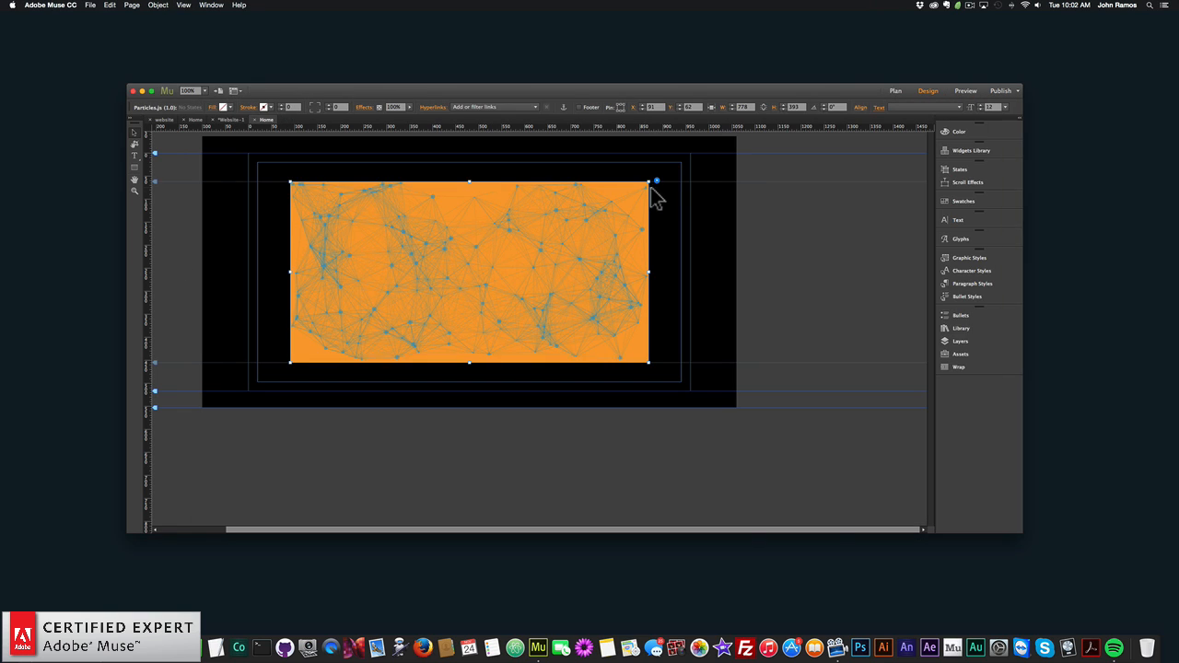
- Set the Particles.js widget's number of particles to 80
{"action": "left_click", "coordinate": [657, 182]}
{"action": "double_click", "coordinate": [780, 61]}
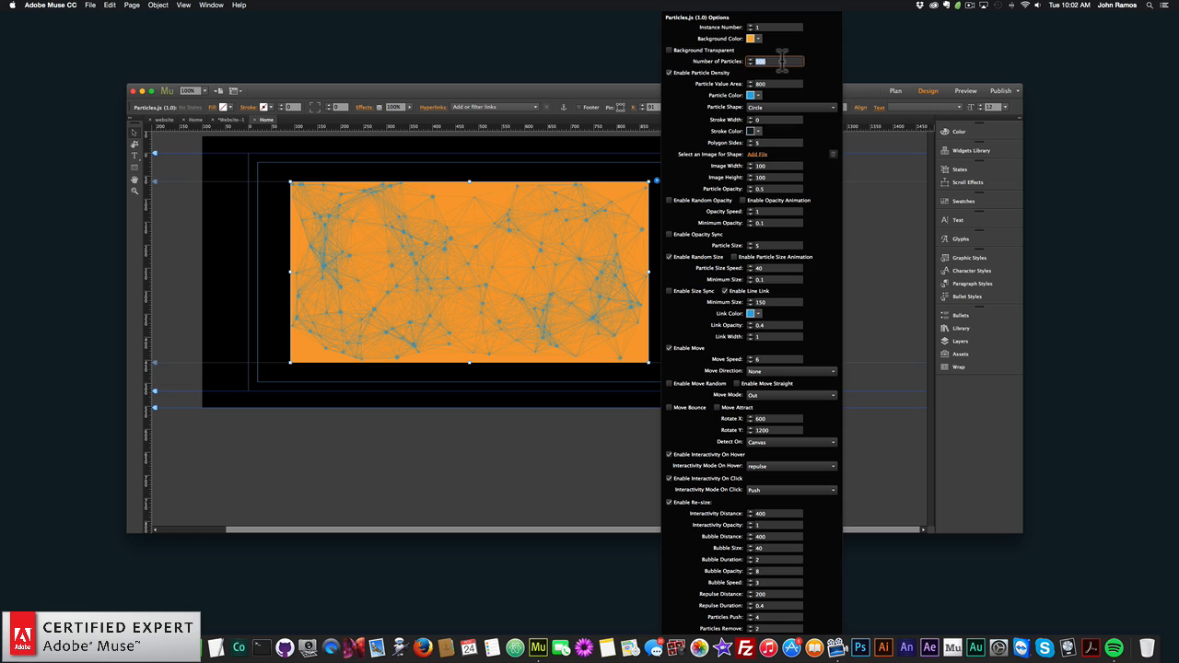
{"action": "type", "text": "80"}
{"action": "key", "text": "Return"}
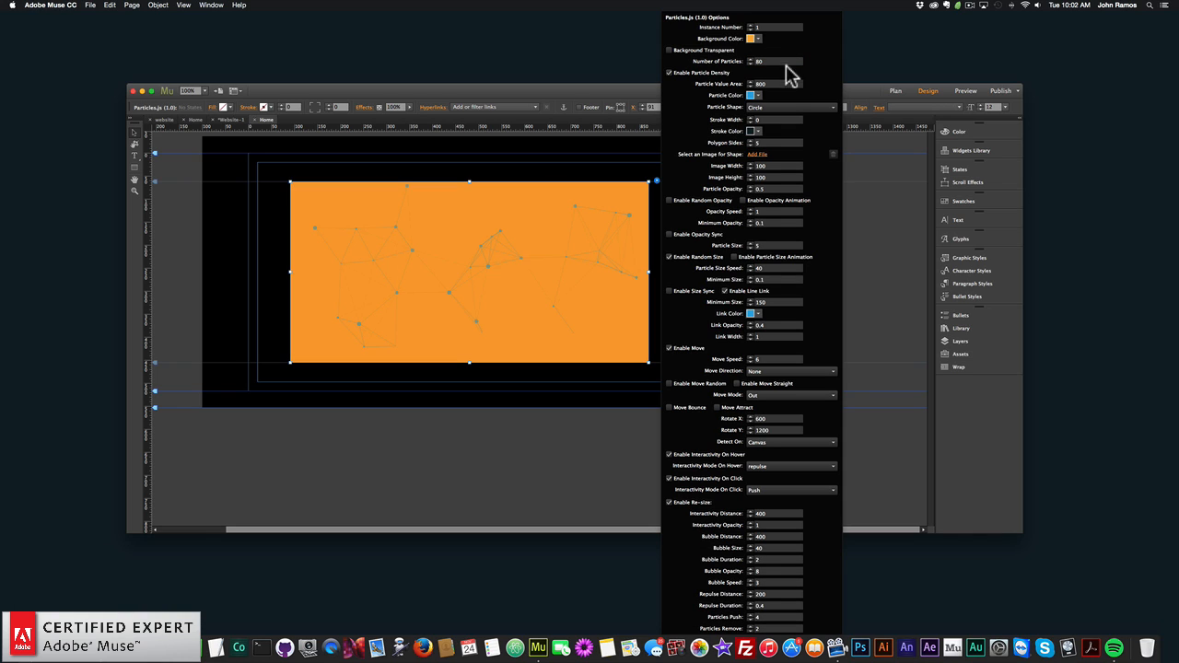
- Disable the widget's particle density and preview the page in the browser, and return to Adobe Muse
{"action": "left_click", "coordinate": [668, 72]}
{"action": "left_click", "coordinate": [285, 179]}
{"action": "left_click", "coordinate": [90, 5]}
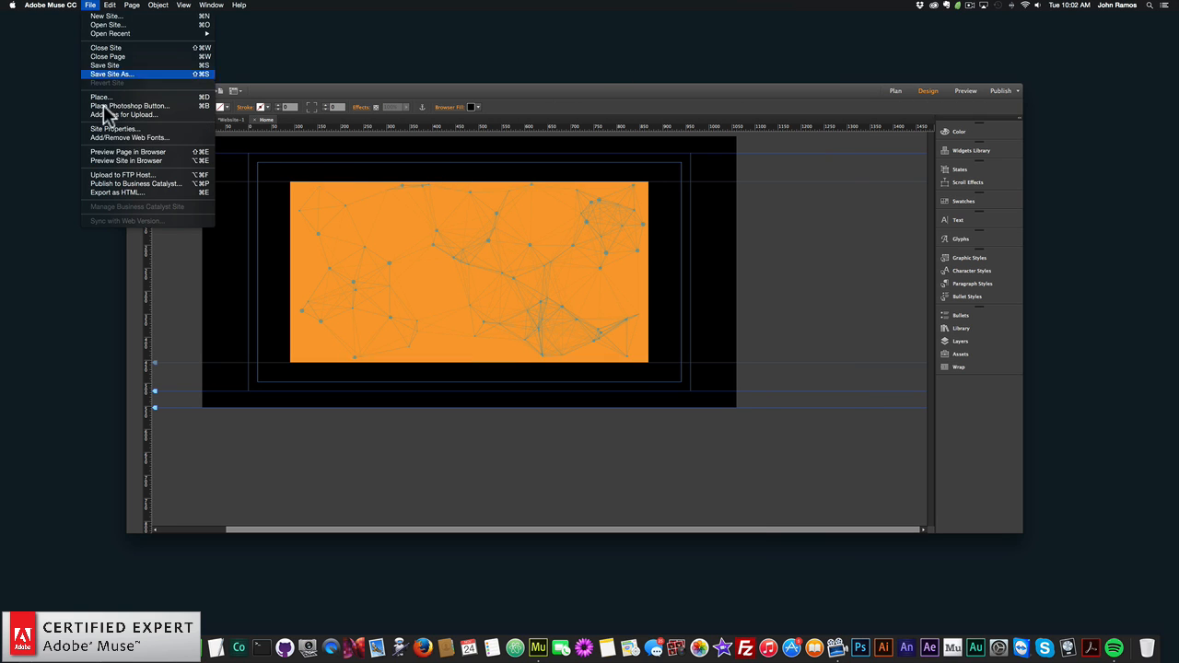
{"action": "left_click", "coordinate": [148, 155]}
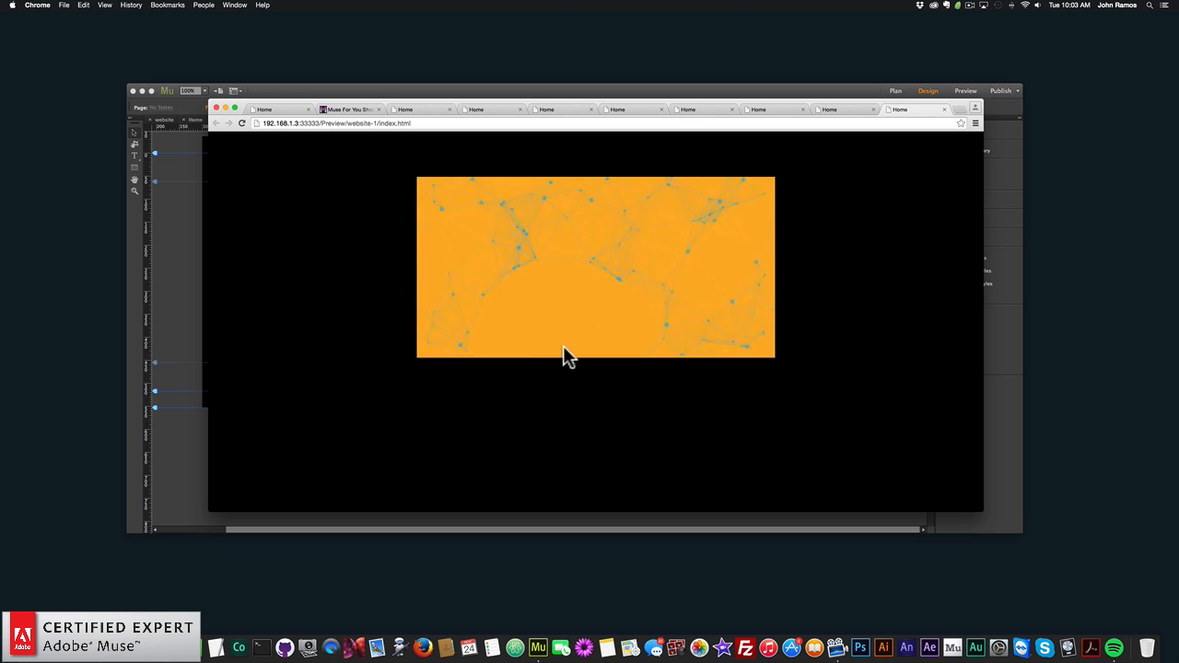
{"action": "left_click", "coordinate": [177, 277]}
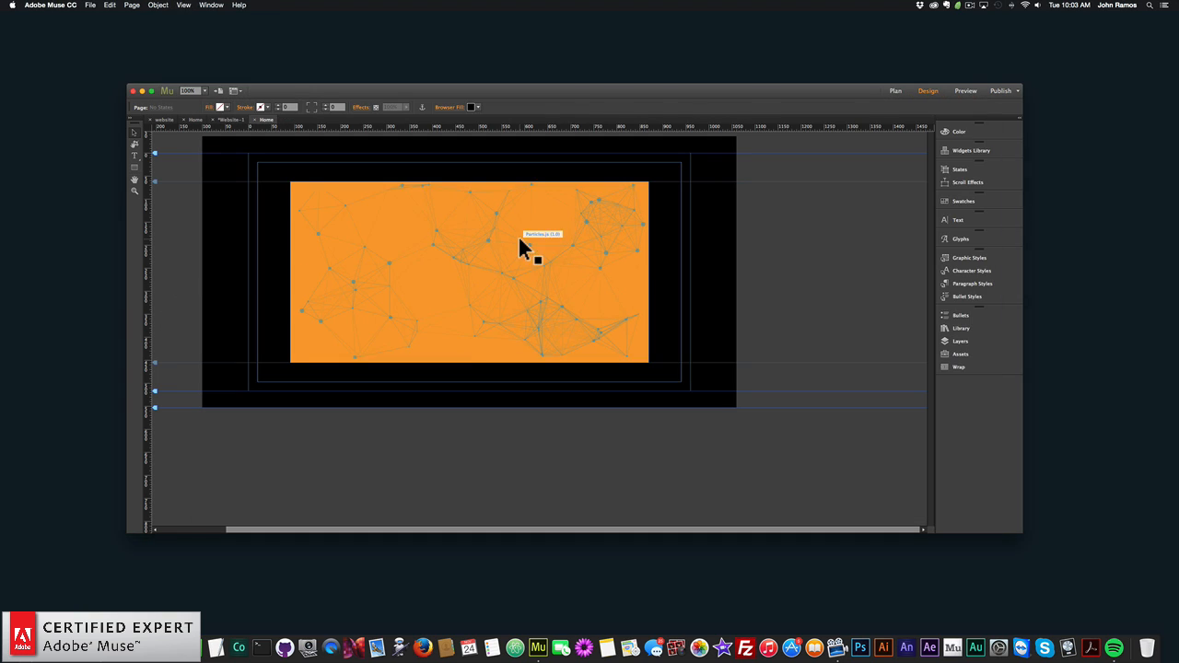
- Re-enable particle density in the Particles.js widget's options
{"action": "left_click", "coordinate": [526, 245]}
{"action": "left_click", "coordinate": [657, 182]}
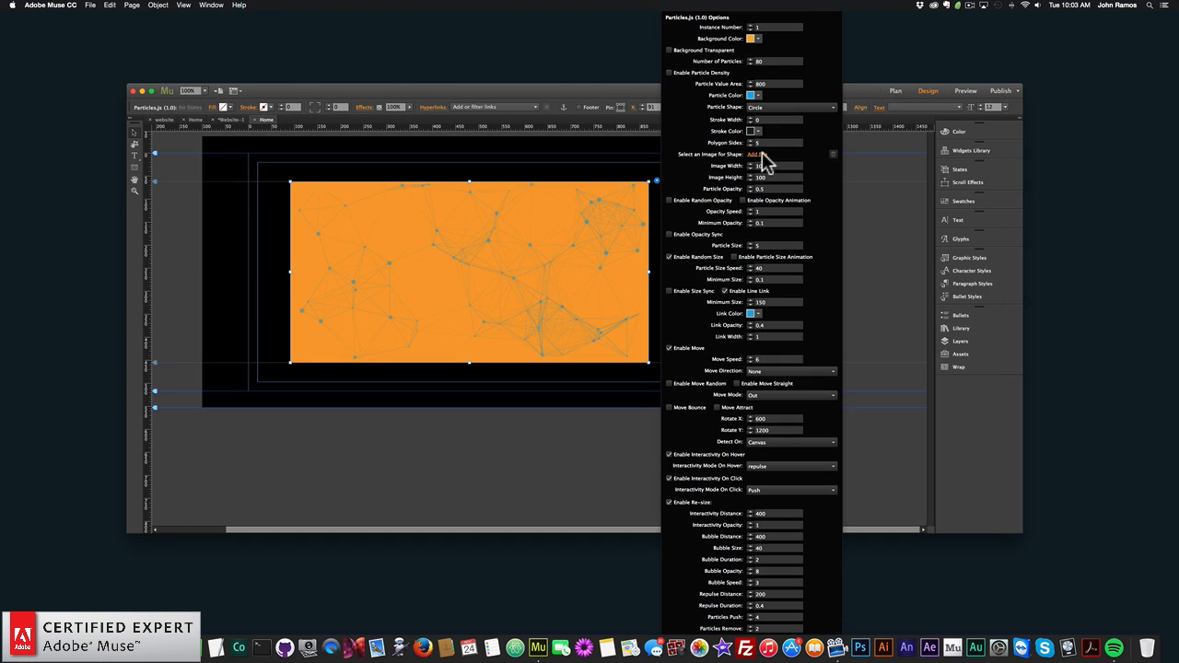
{"action": "left_click", "coordinate": [669, 72]}
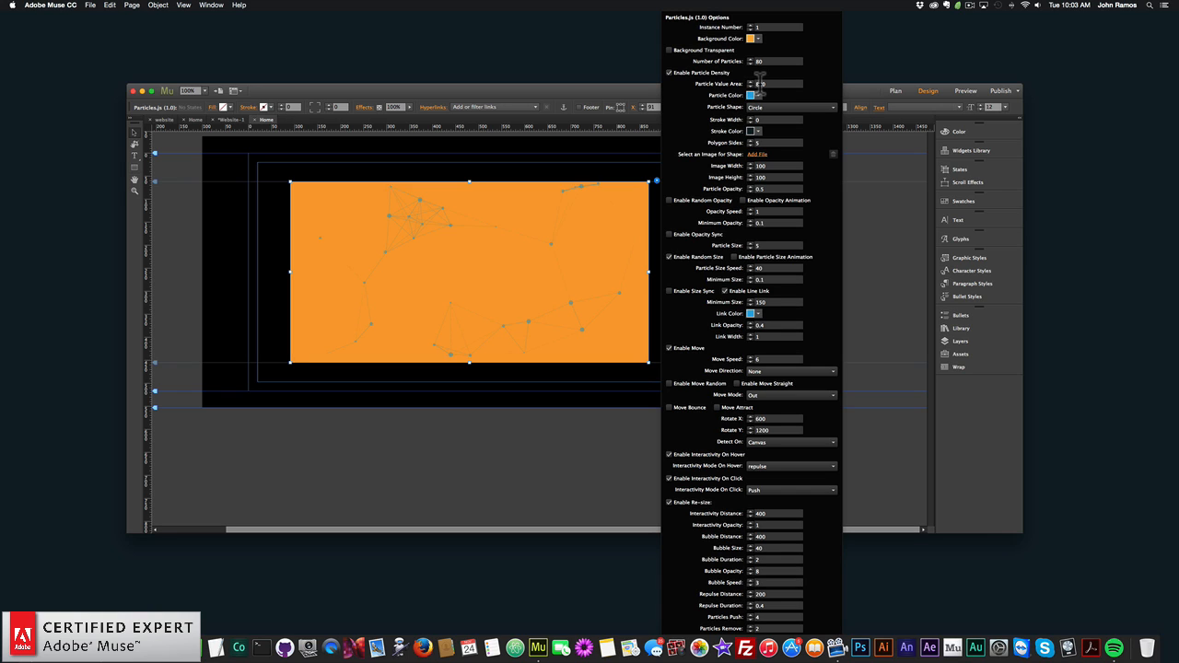
- Set the widget's particle value area to 200
{"action": "double_click", "coordinate": [770, 82]}
{"action": "left_click", "coordinate": [747, 83]}
{"action": "key", "text": "BackSpace"}
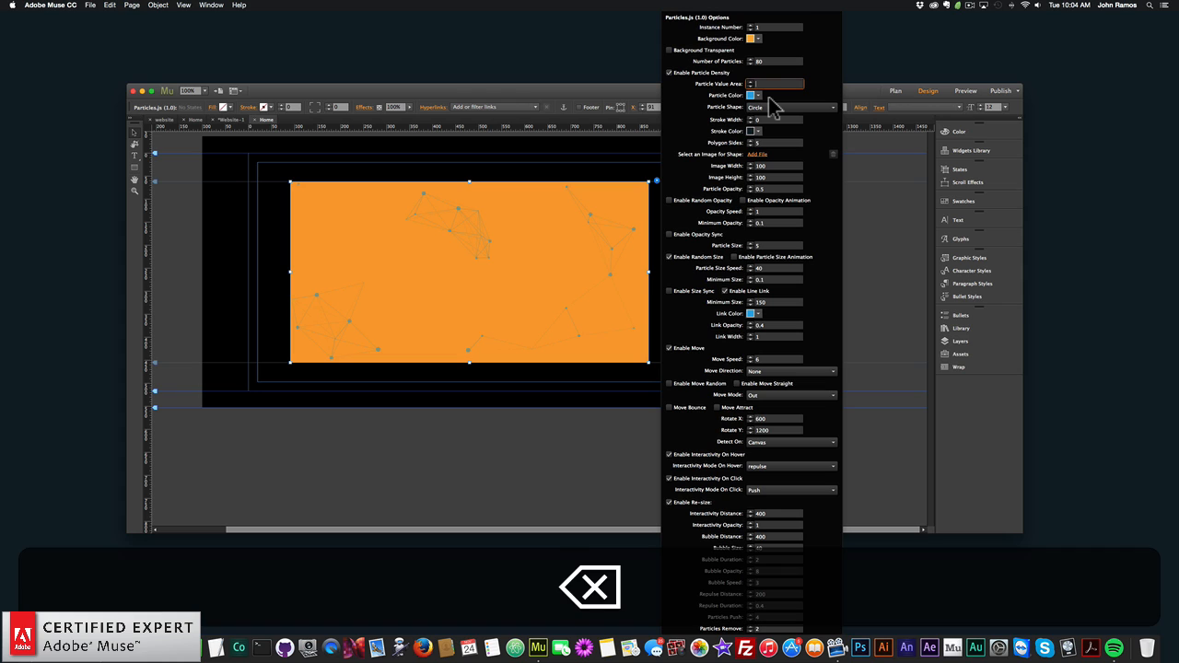
{"action": "type", "text": "200"}
{"action": "key", "text": "Return"}
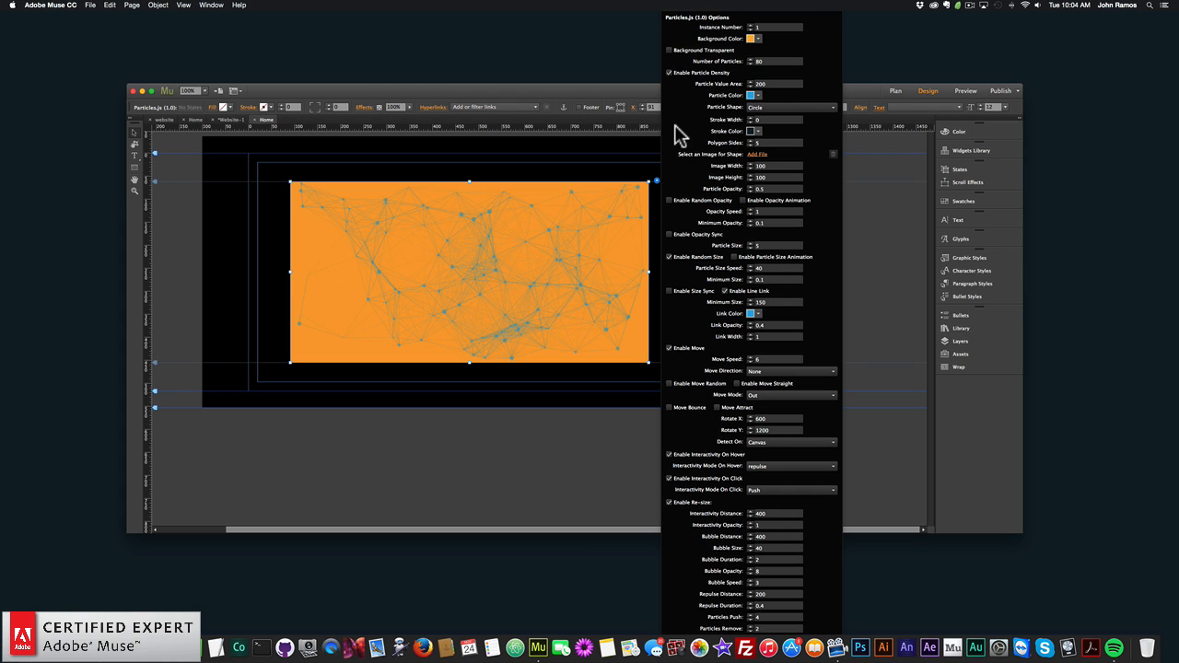
- Preview the page with a particle value area of 200 in the browser, and return to Adobe Muse
{"action": "left_click", "coordinate": [232, 218]}
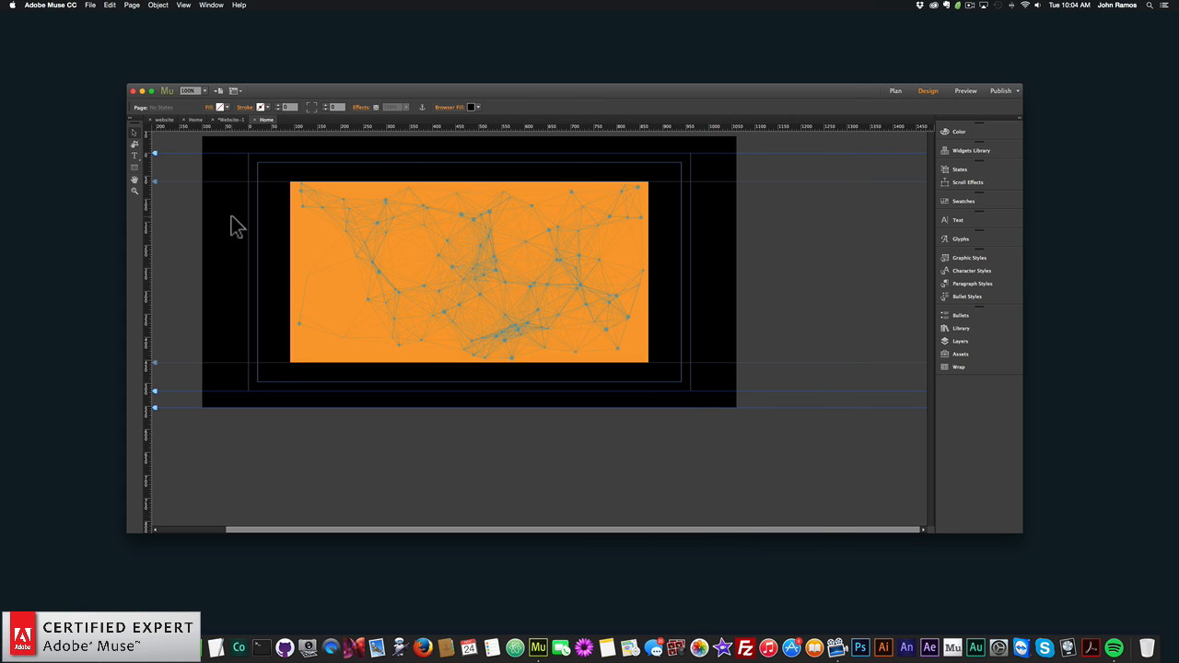
{"action": "left_click", "coordinate": [91, 6]}
{"action": "left_click", "coordinate": [130, 153]}
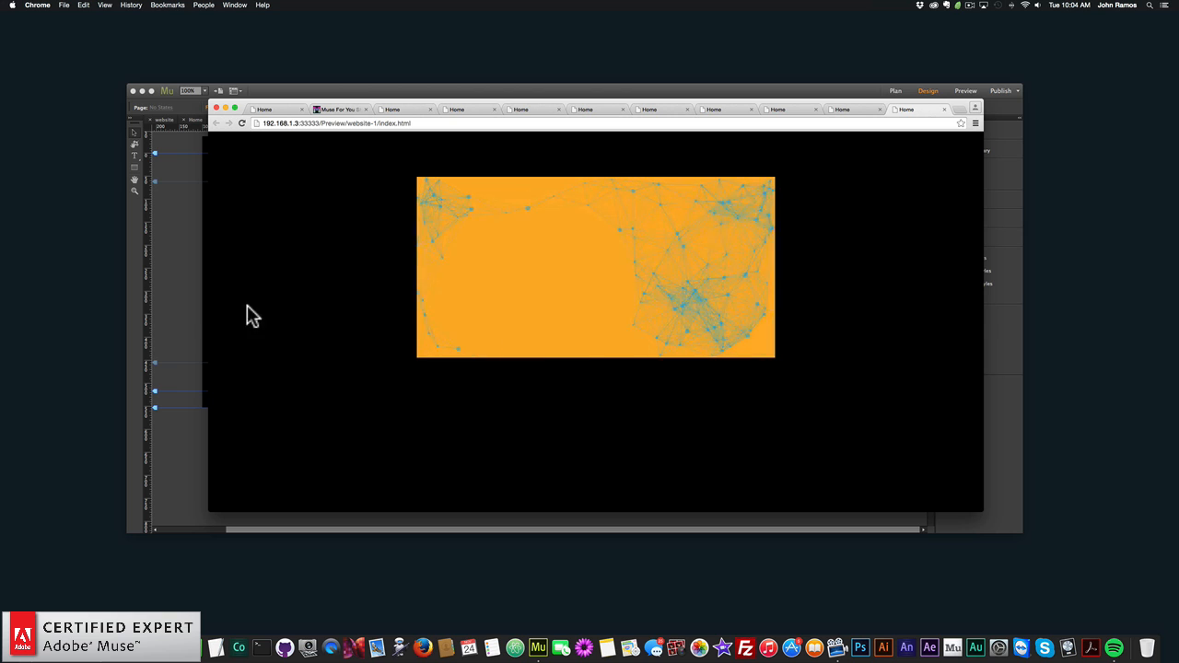
{"action": "left_click", "coordinate": [167, 293]}
- Set the widget's particle value area to 1200
{"action": "left_click", "coordinate": [599, 227]}
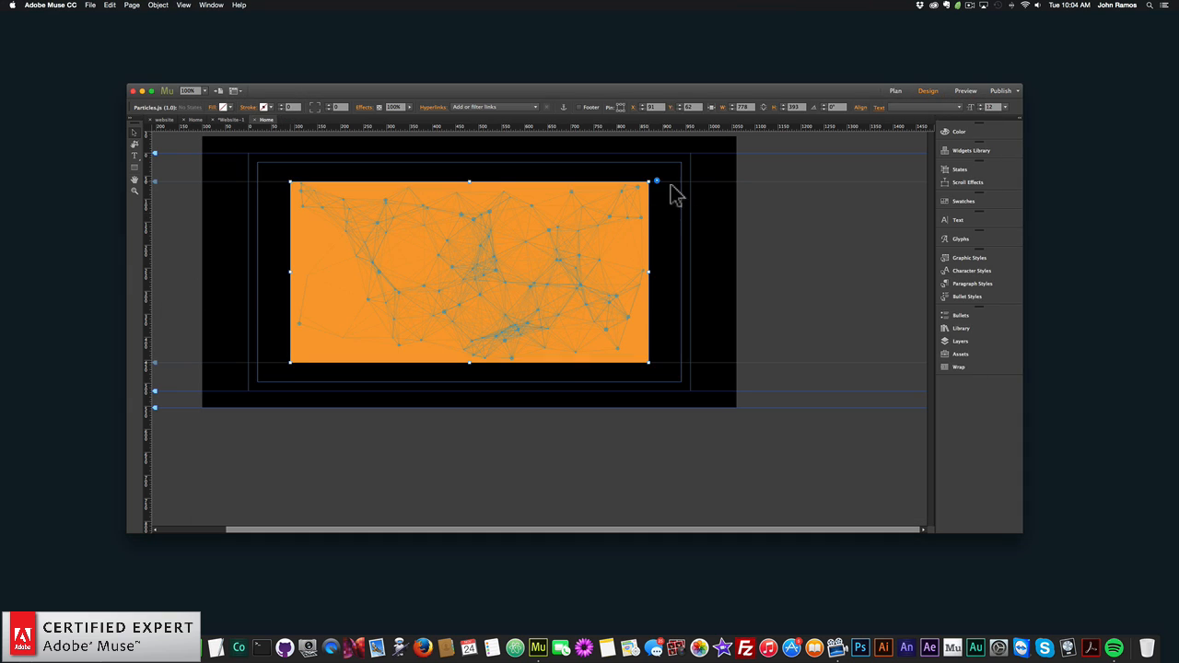
{"action": "left_click", "coordinate": [657, 181]}
{"action": "double_click", "coordinate": [769, 84]}
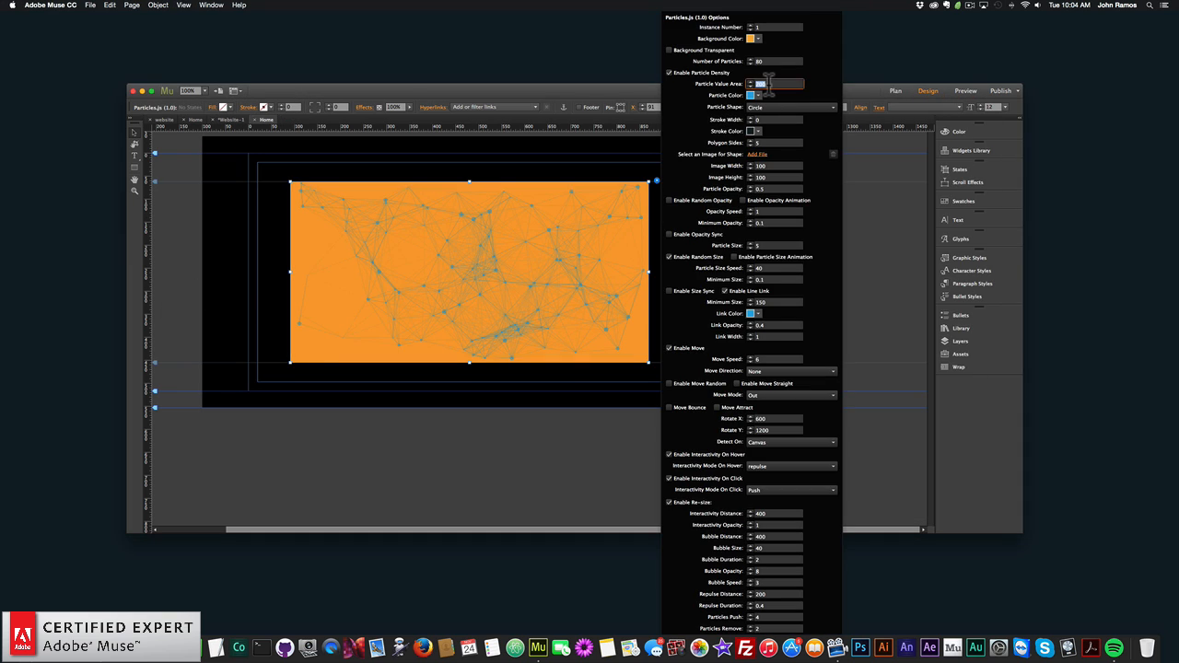
{"action": "type", "text": "1200"}
{"action": "key", "text": "Return"}
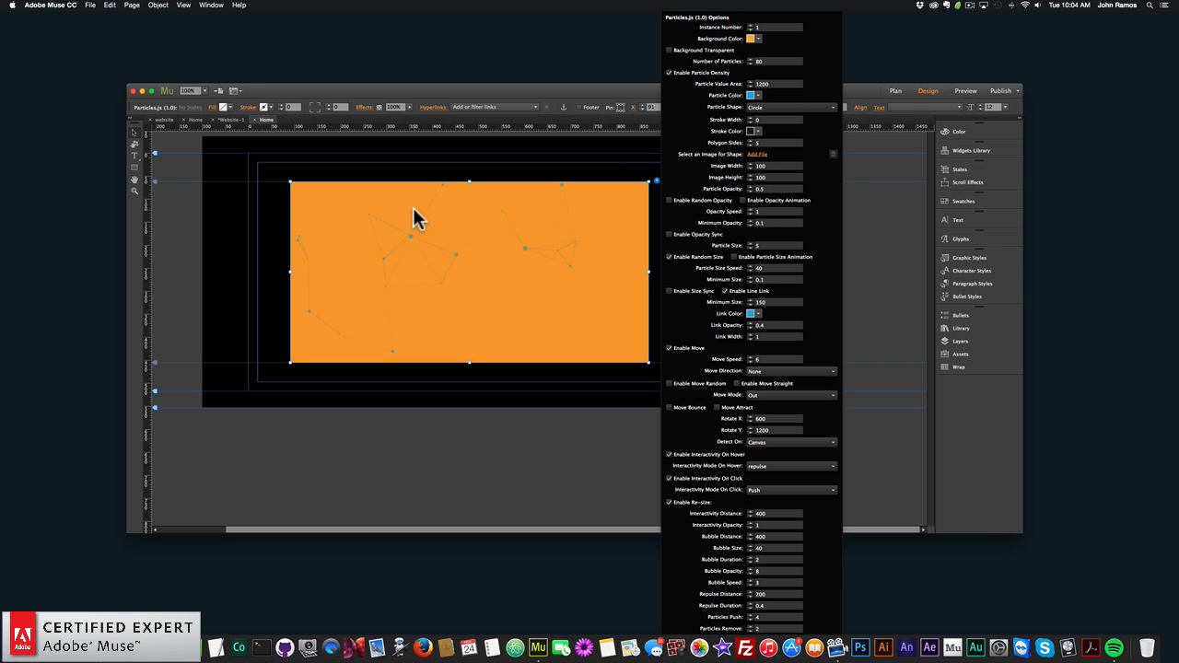
- Preview the page with a particle value area of 1200 in the browser, and return to Adobe Muse
{"action": "left_click", "coordinate": [256, 229]}
{"action": "left_click", "coordinate": [90, 5]}
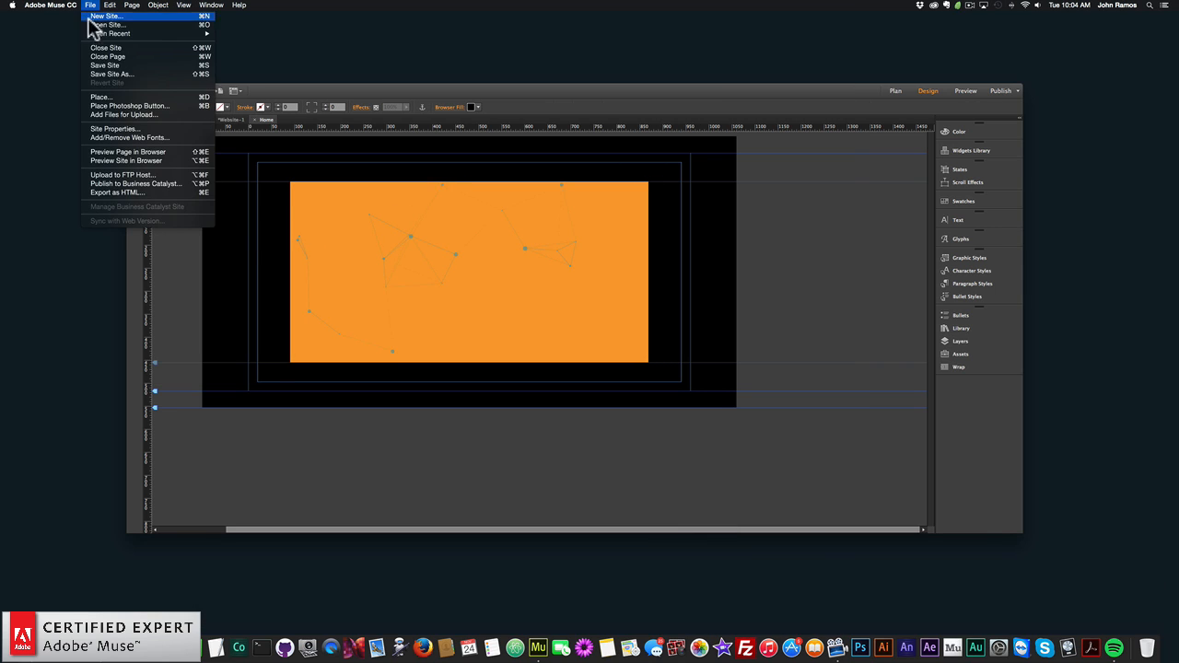
{"action": "left_click", "coordinate": [145, 152]}
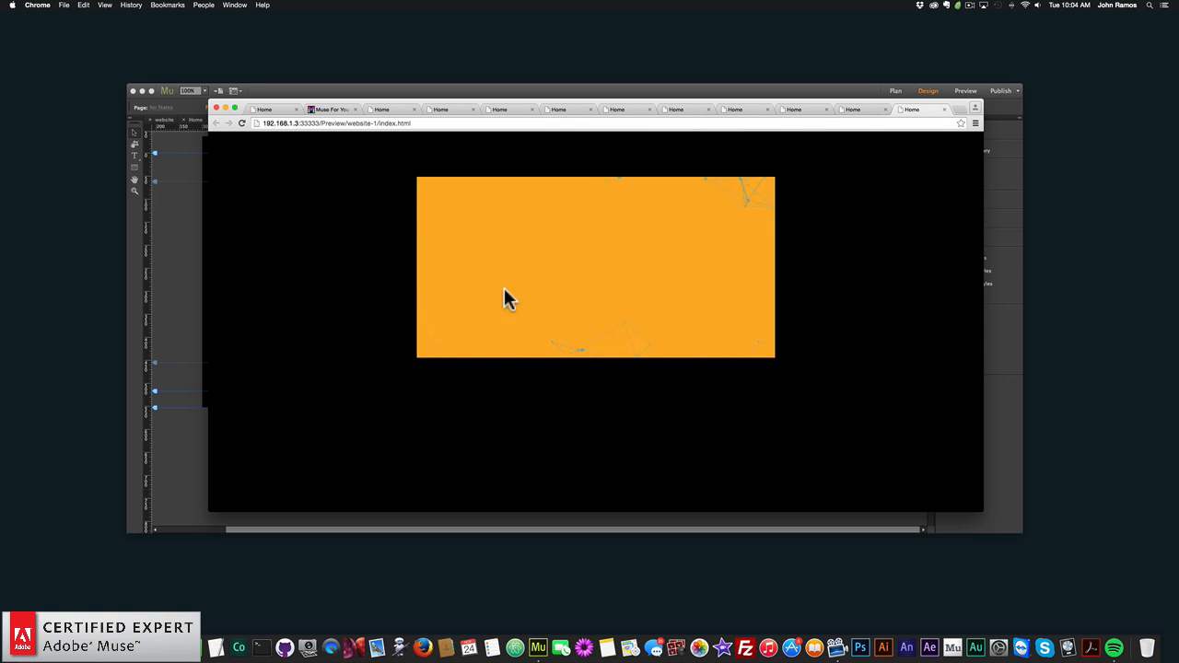
{"action": "left_click", "coordinate": [184, 237]}
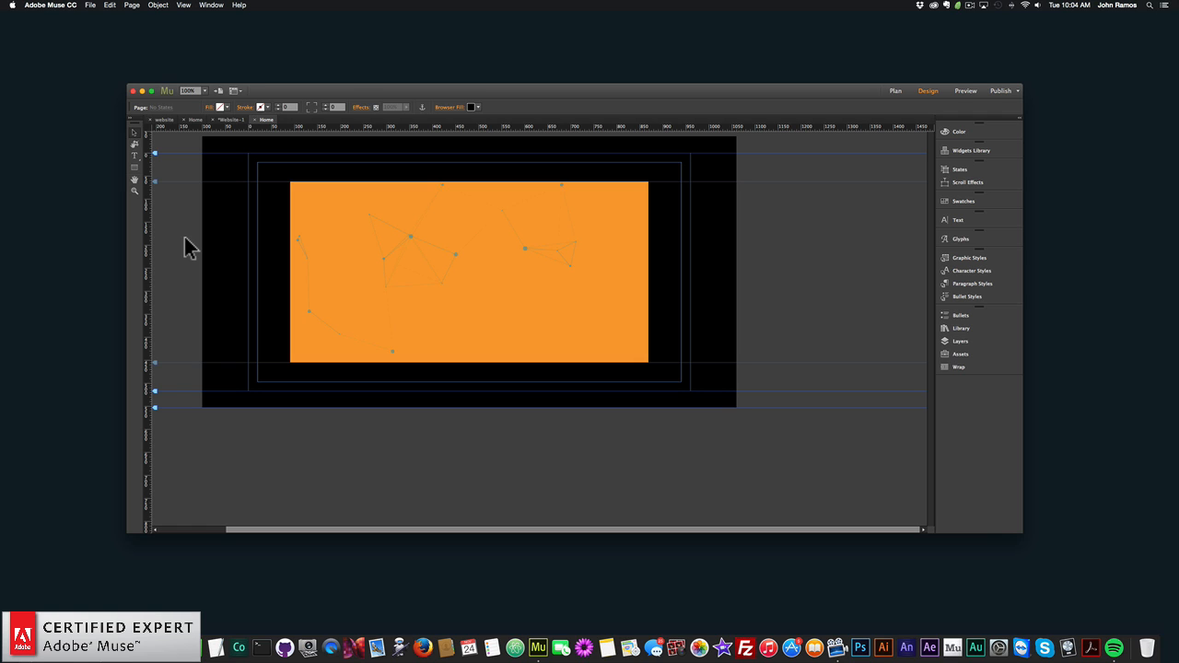
- Set the widget's particle value area to 800
{"action": "left_click", "coordinate": [556, 266]}
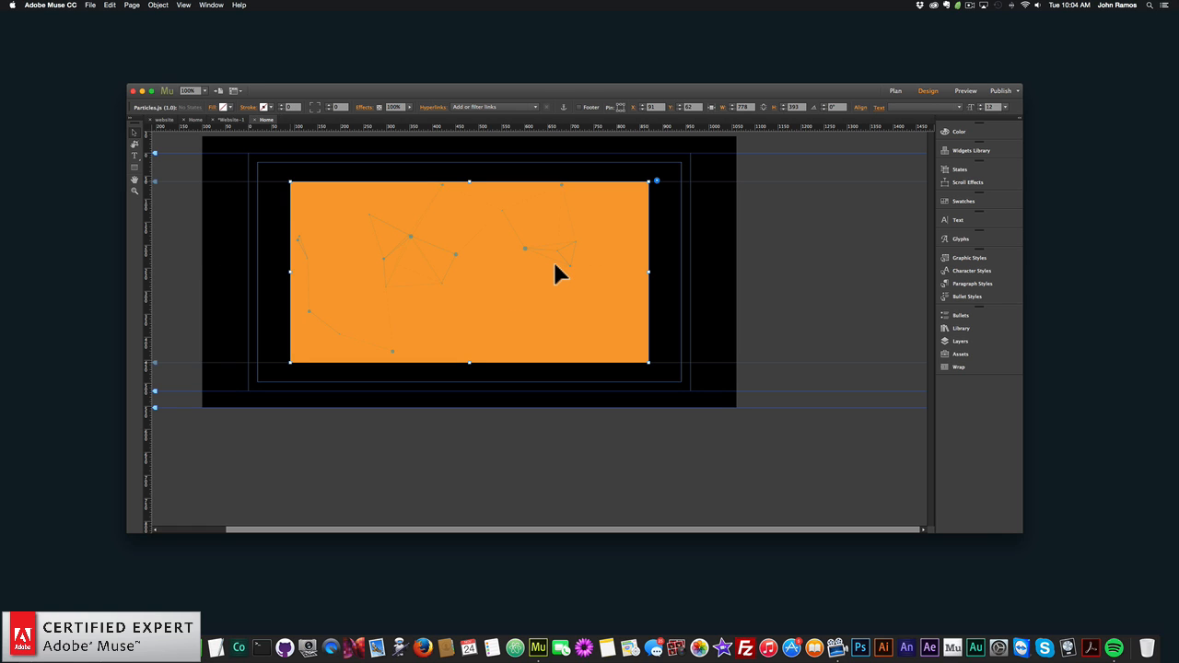
{"action": "left_click", "coordinate": [657, 181]}
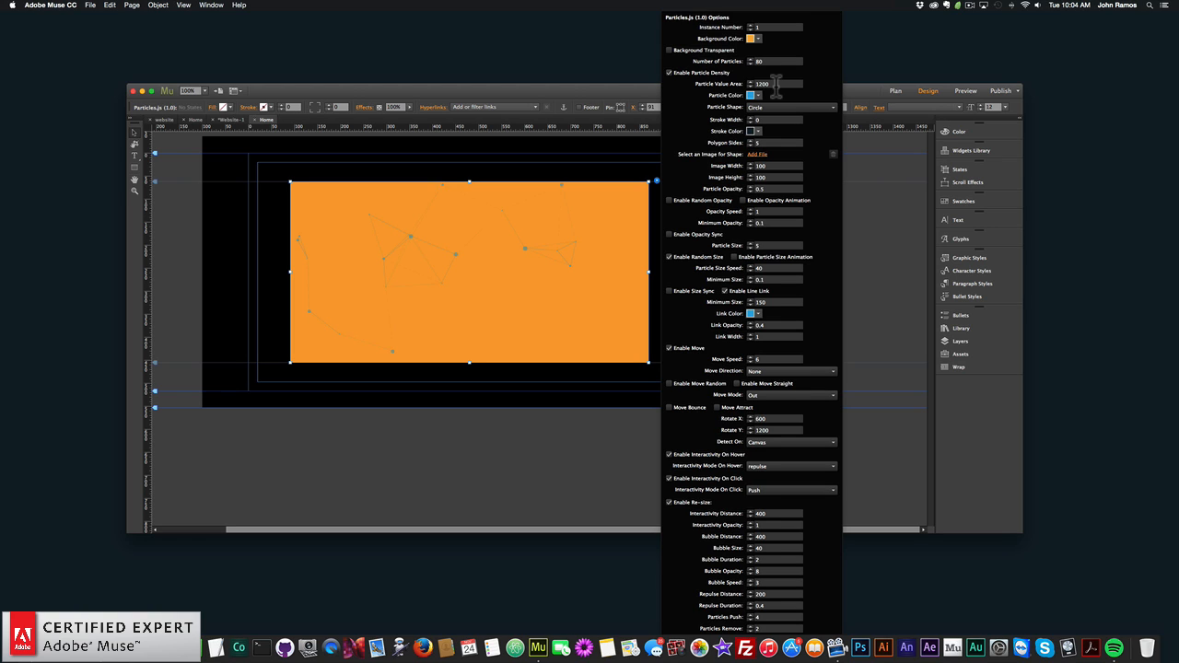
{"action": "left_click", "coordinate": [776, 84]}
{"action": "key", "text": "super+a"}
{"action": "type", "text": "800"}
{"action": "key", "text": "Return"}
- Change the widget's particle color to white (FFFFFF)
{"action": "left_click", "coordinate": [752, 95]}
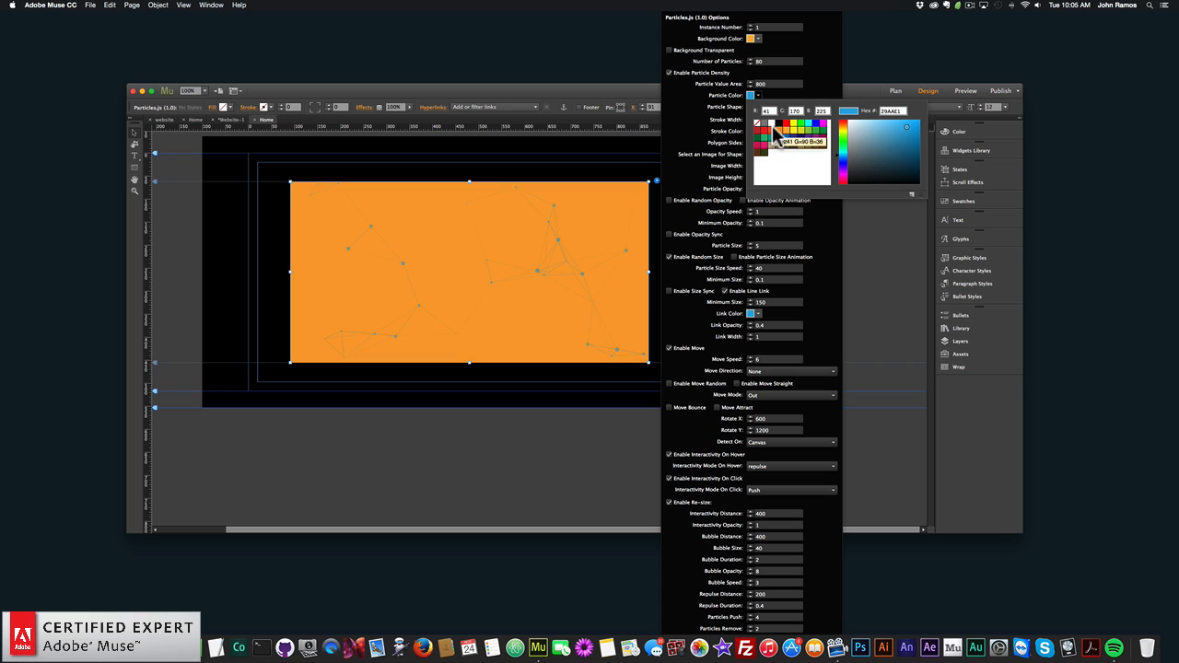
{"action": "left_click", "coordinate": [757, 123]}
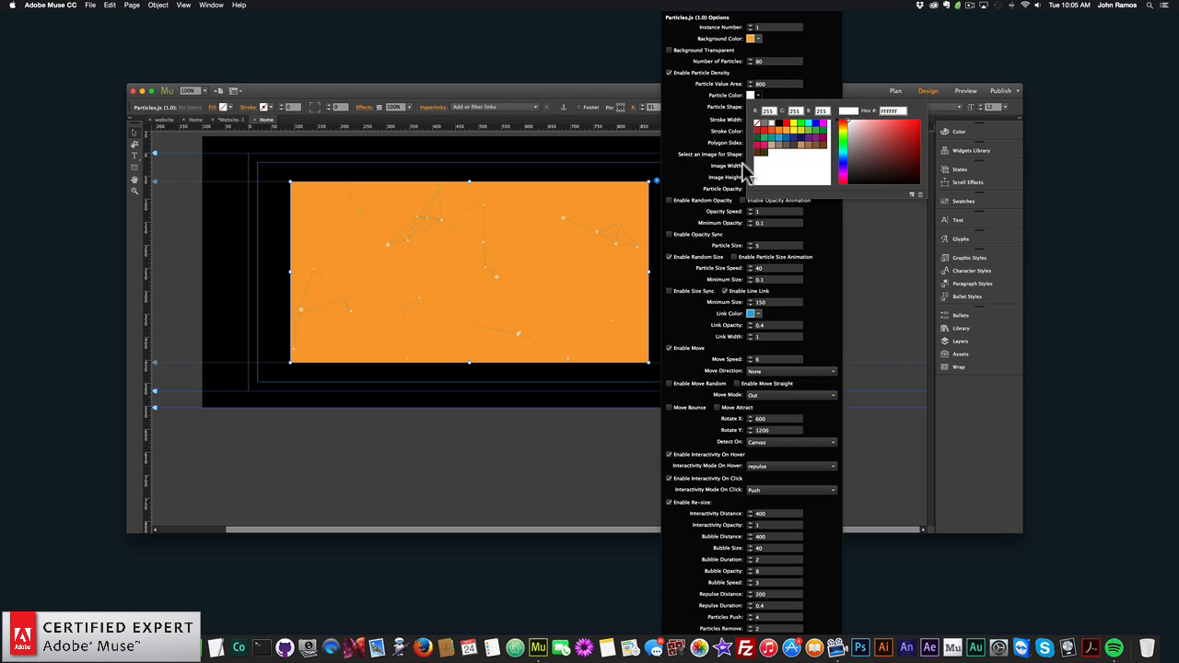
{"action": "left_click", "coordinate": [712, 127]}
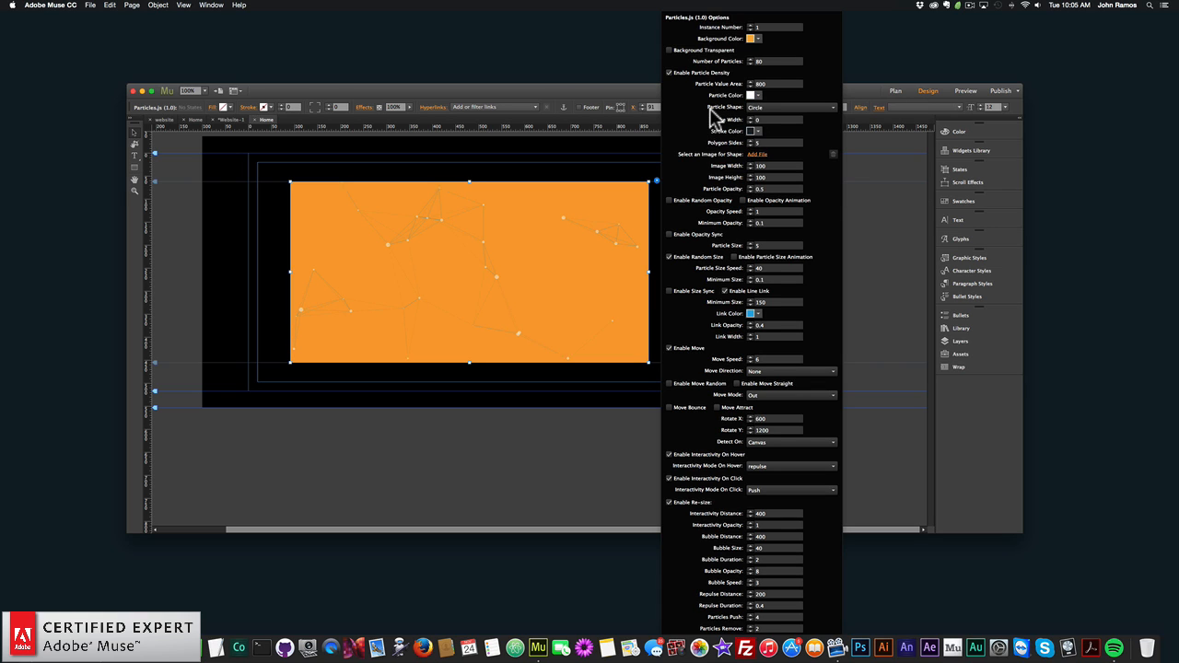
- Look through the available particle shapes and make the widget's background transparent
{"action": "left_click", "coordinate": [758, 109]}
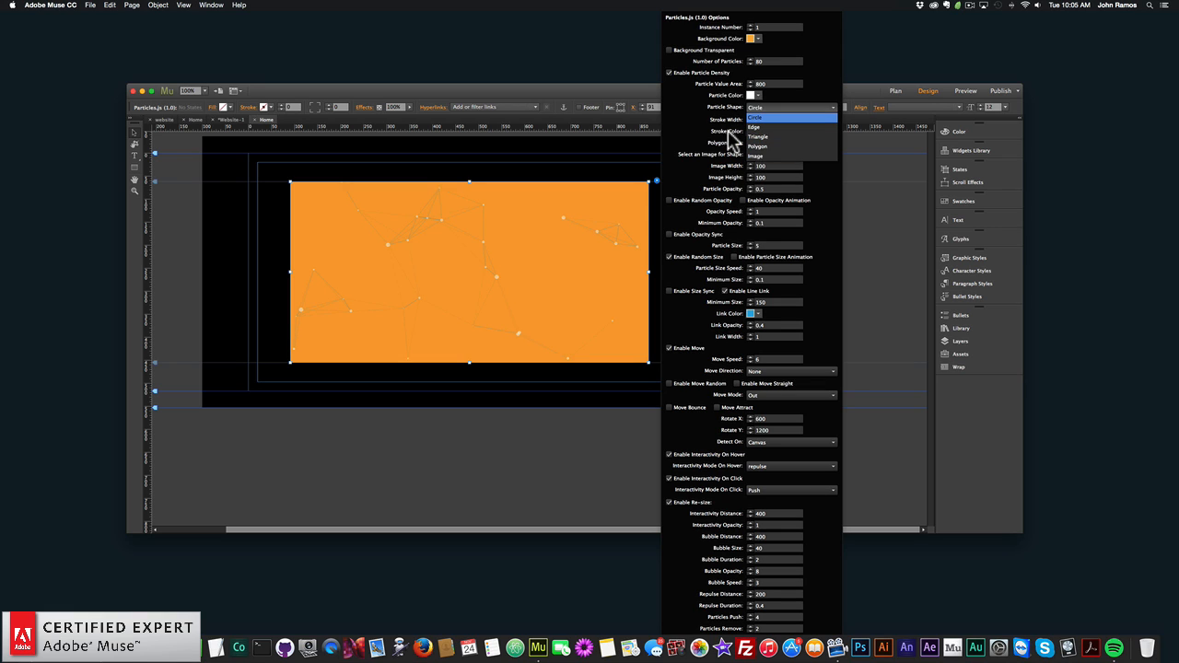
{"action": "left_click", "coordinate": [717, 131]}
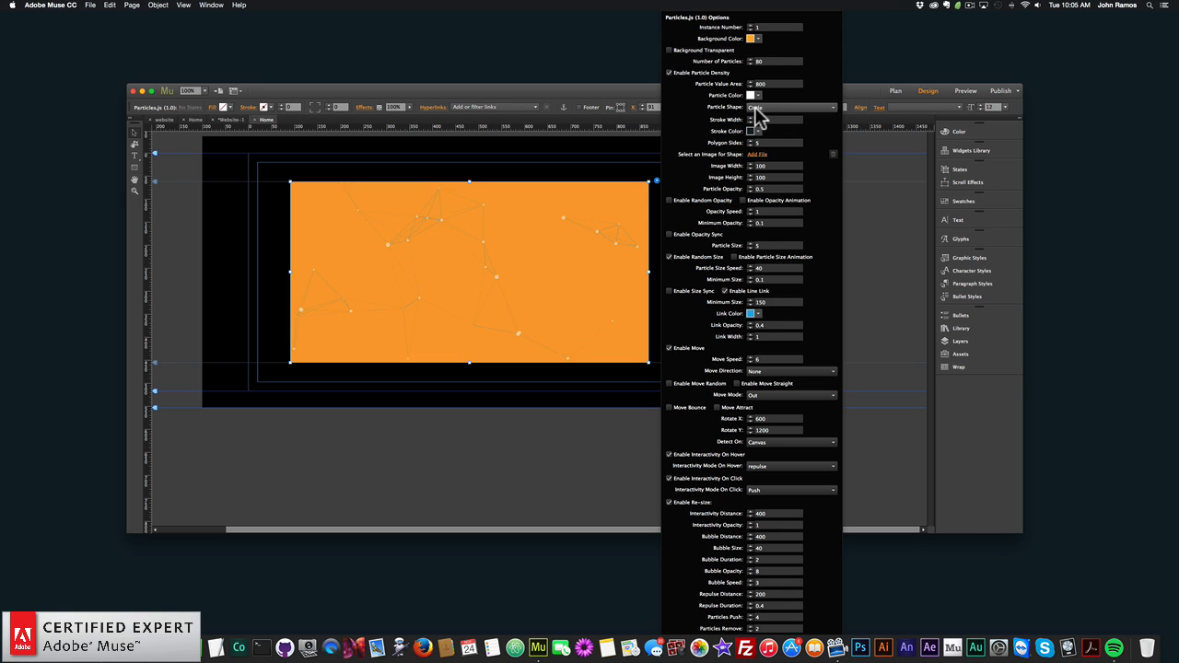
{"action": "left_click", "coordinate": [670, 50]}
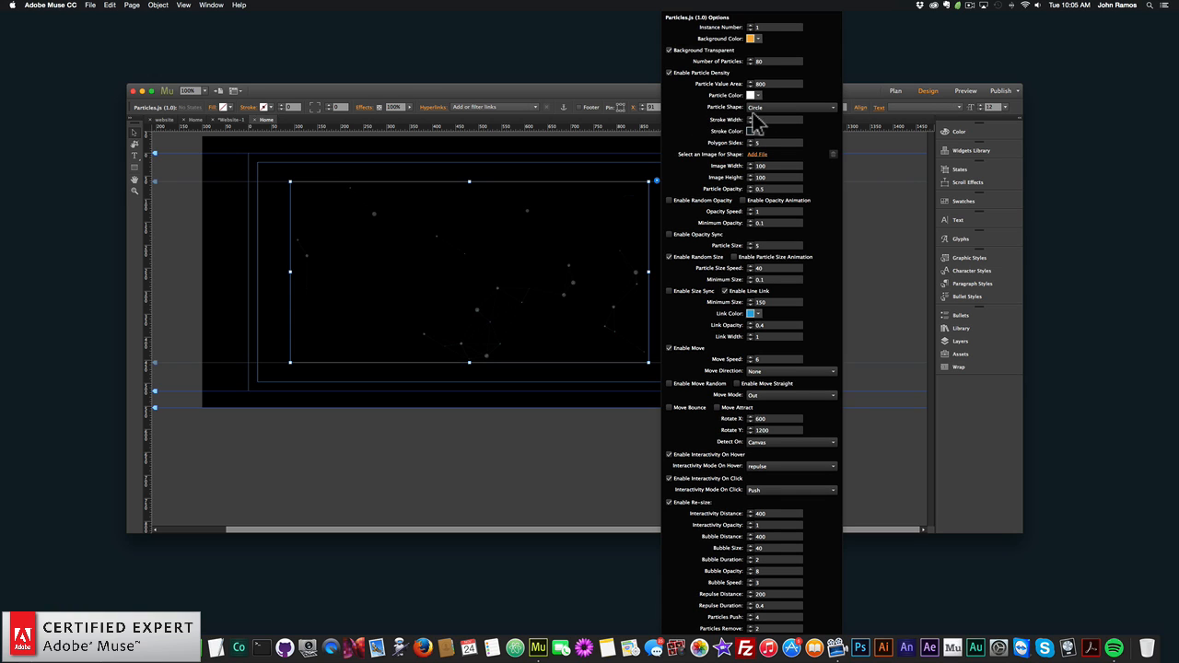
- Set the particle shape to Edge and preview the page in the browser, and return to Adobe Muse
{"action": "left_click", "coordinate": [768, 109]}
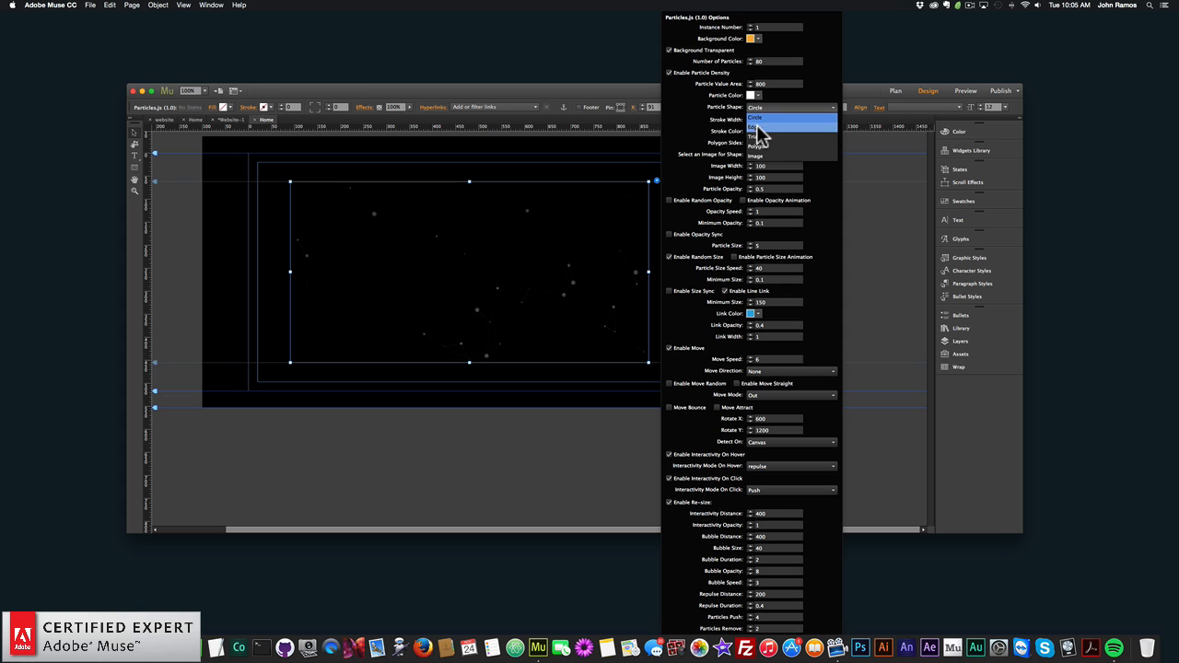
{"action": "left_click", "coordinate": [758, 125]}
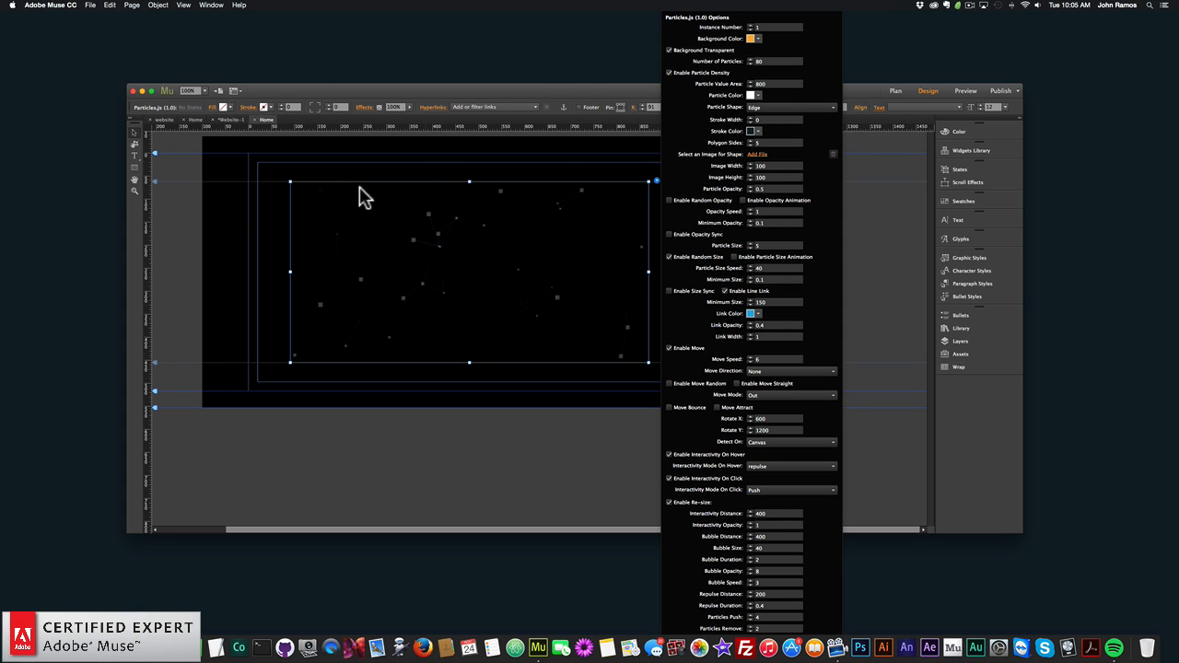
{"action": "left_click", "coordinate": [277, 215]}
{"action": "left_click", "coordinate": [90, 5]}
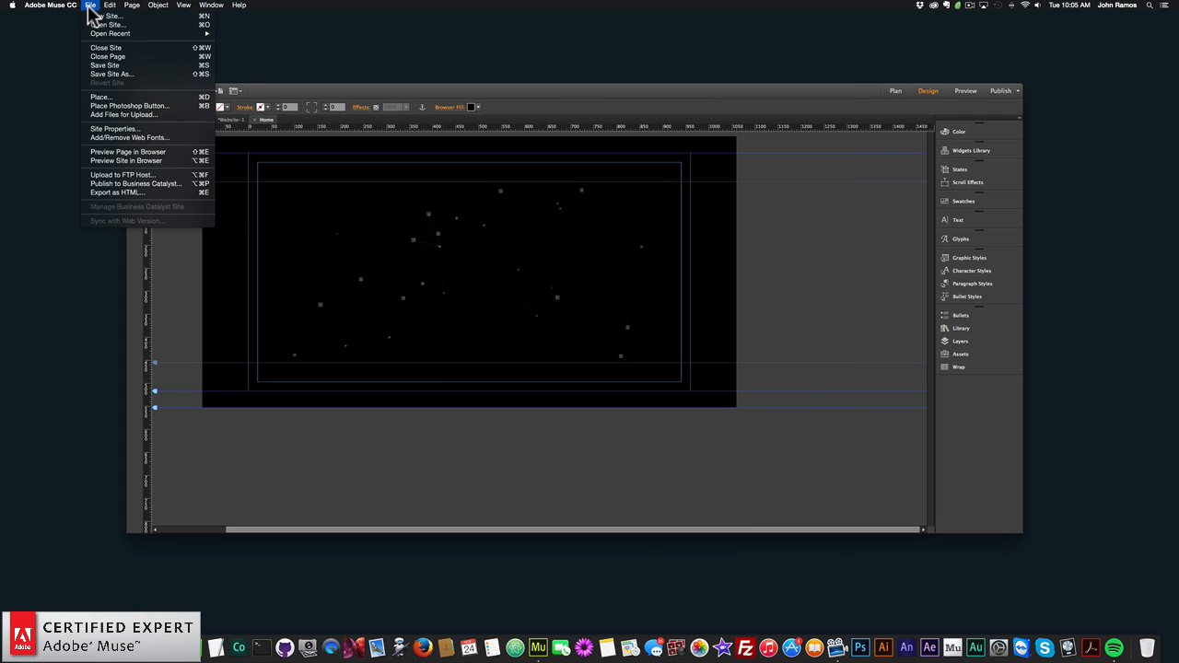
{"action": "left_click", "coordinate": [145, 157]}
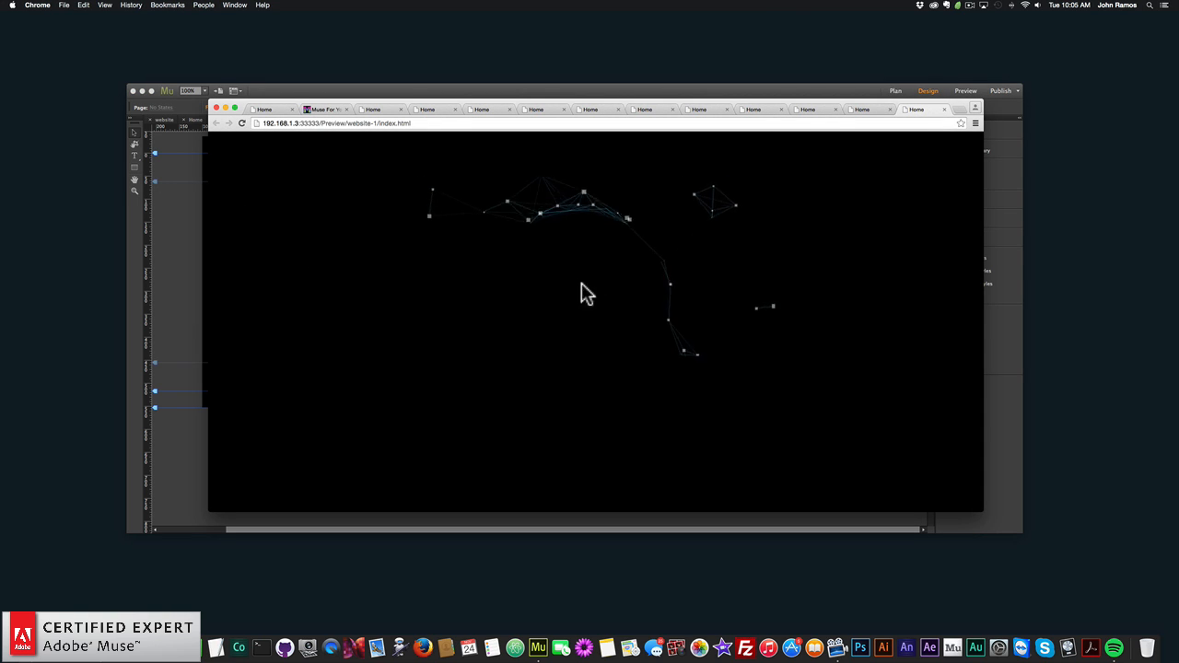
{"action": "left_click", "coordinate": [202, 224]}
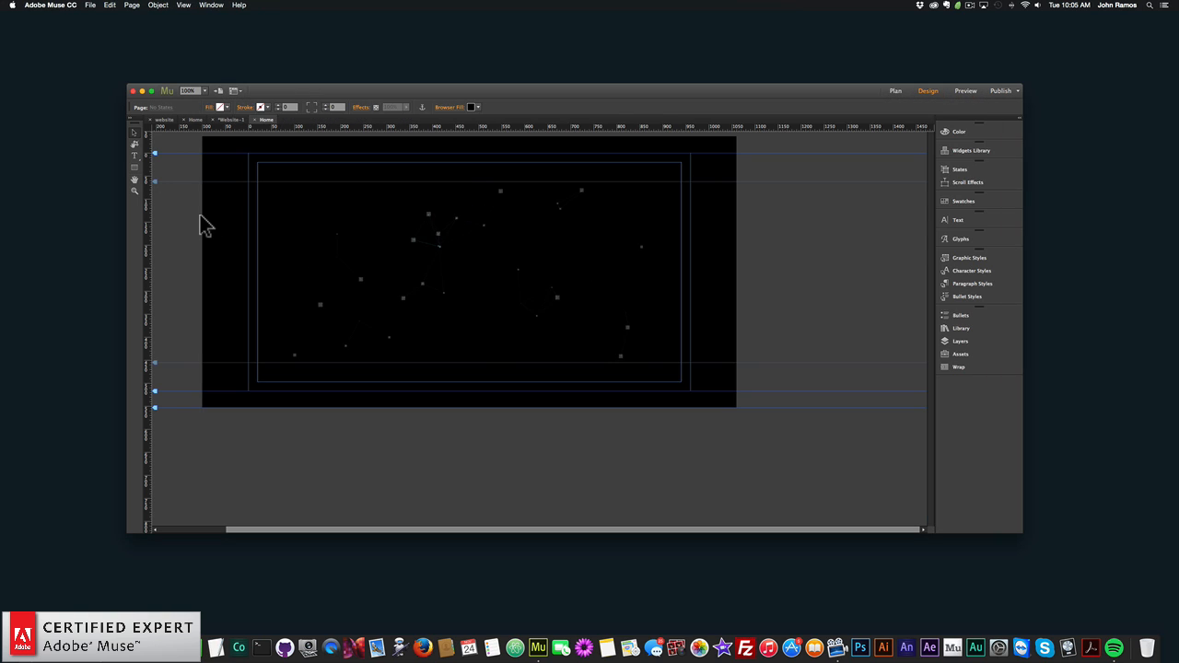
- Set the widget's particle shape to Triangle
{"action": "left_click", "coordinate": [659, 184]}
{"action": "left_click", "coordinate": [657, 182]}
{"action": "left_click", "coordinate": [782, 108]}
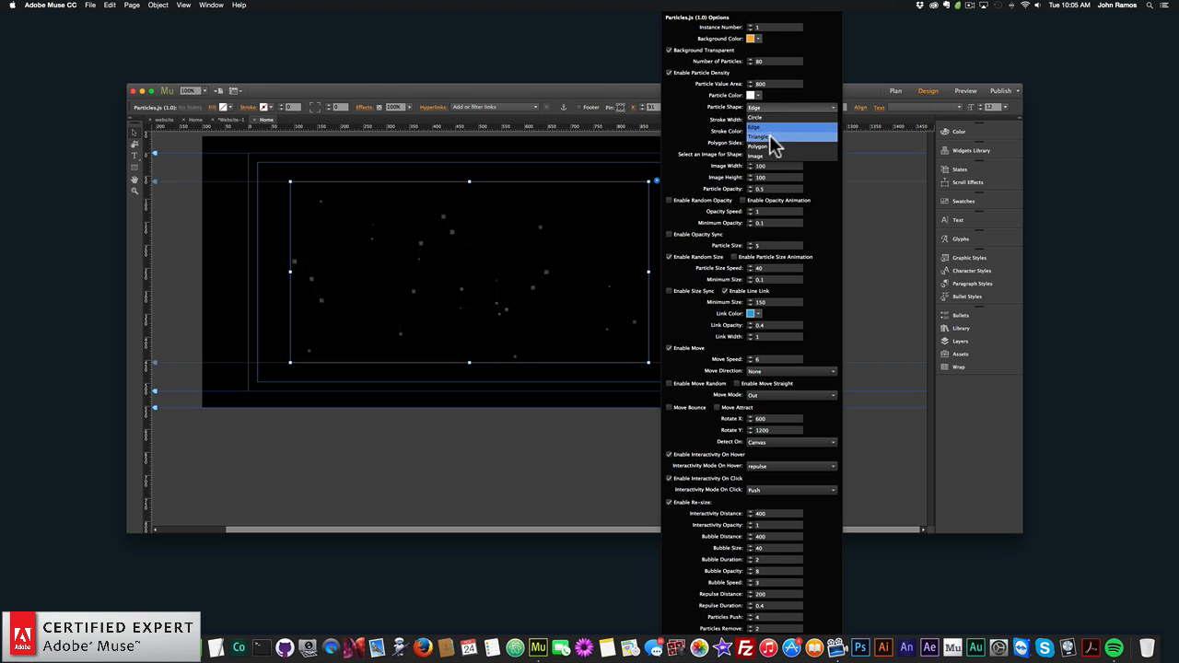
{"action": "left_click", "coordinate": [770, 138]}
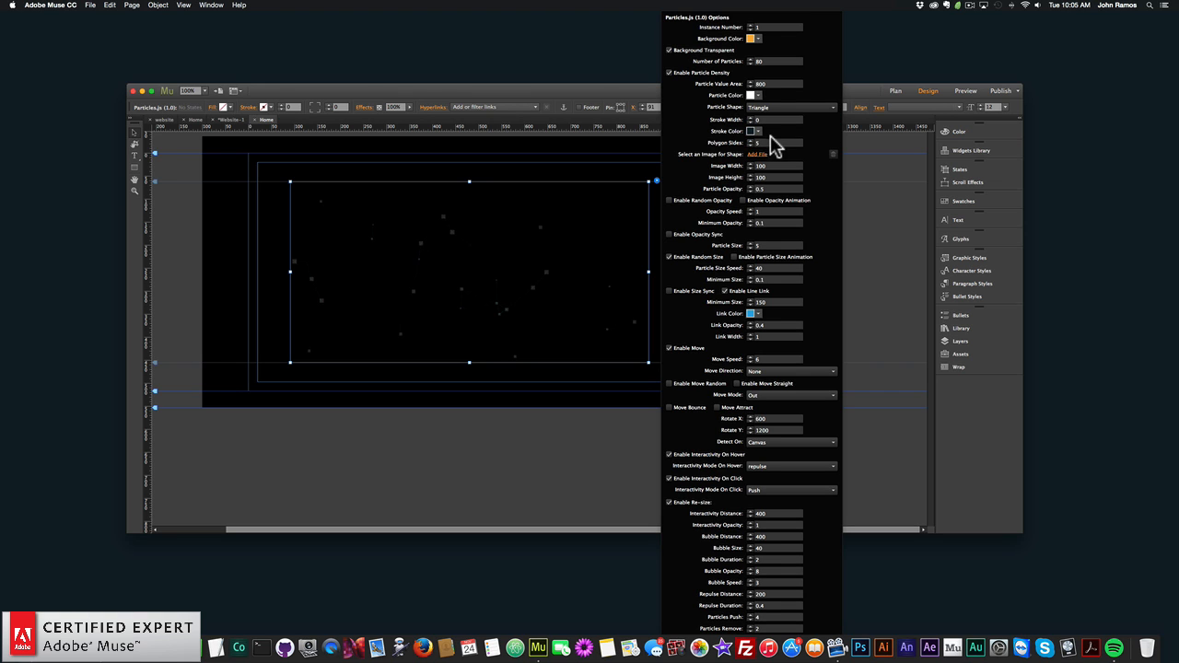
- Preview the page with triangle-shaped particles in the browser
{"action": "left_click", "coordinate": [255, 221]}
{"action": "left_click", "coordinate": [90, 4]}
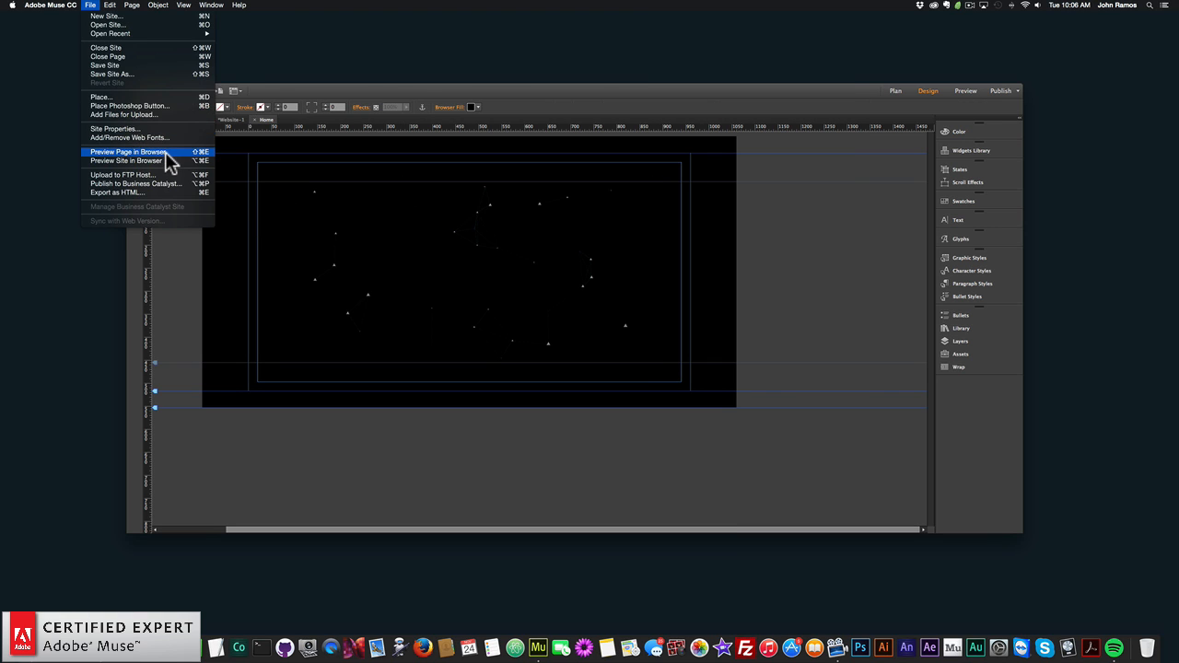
{"action": "left_click", "coordinate": [127, 151]}
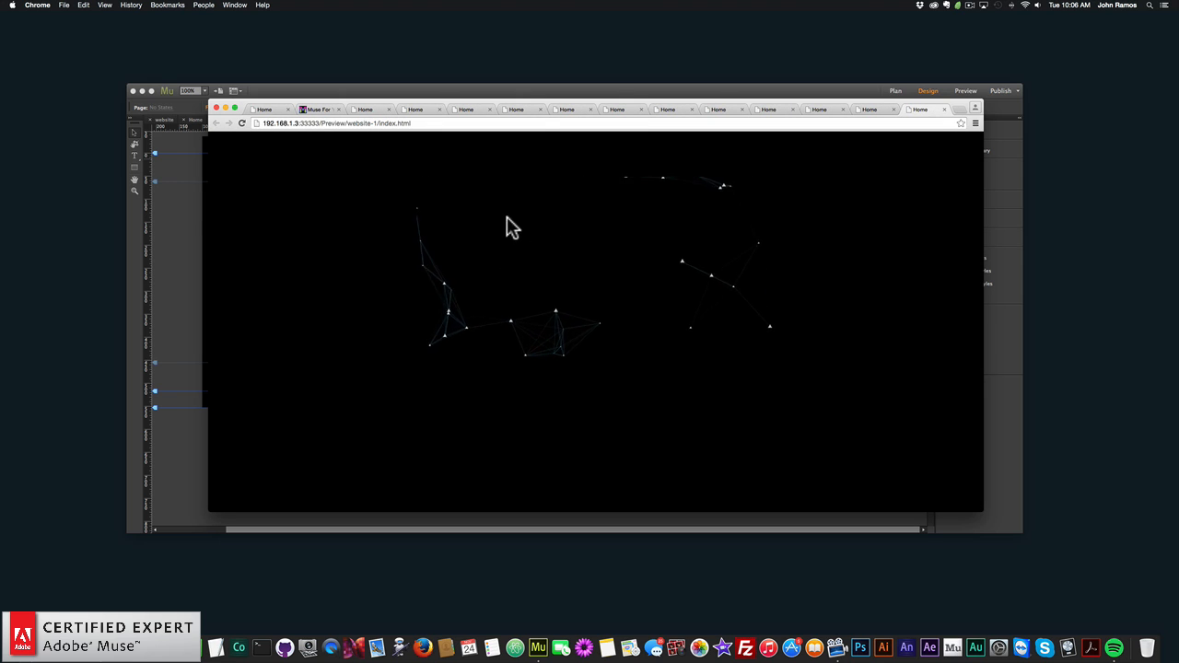
- Return to Adobe Muse, set the widget's particle shape to Polygon and the number of polygon sides to 14
{"action": "left_click", "coordinate": [202, 217]}
{"action": "left_click", "coordinate": [452, 231]}
{"action": "left_click", "coordinate": [656, 181]}
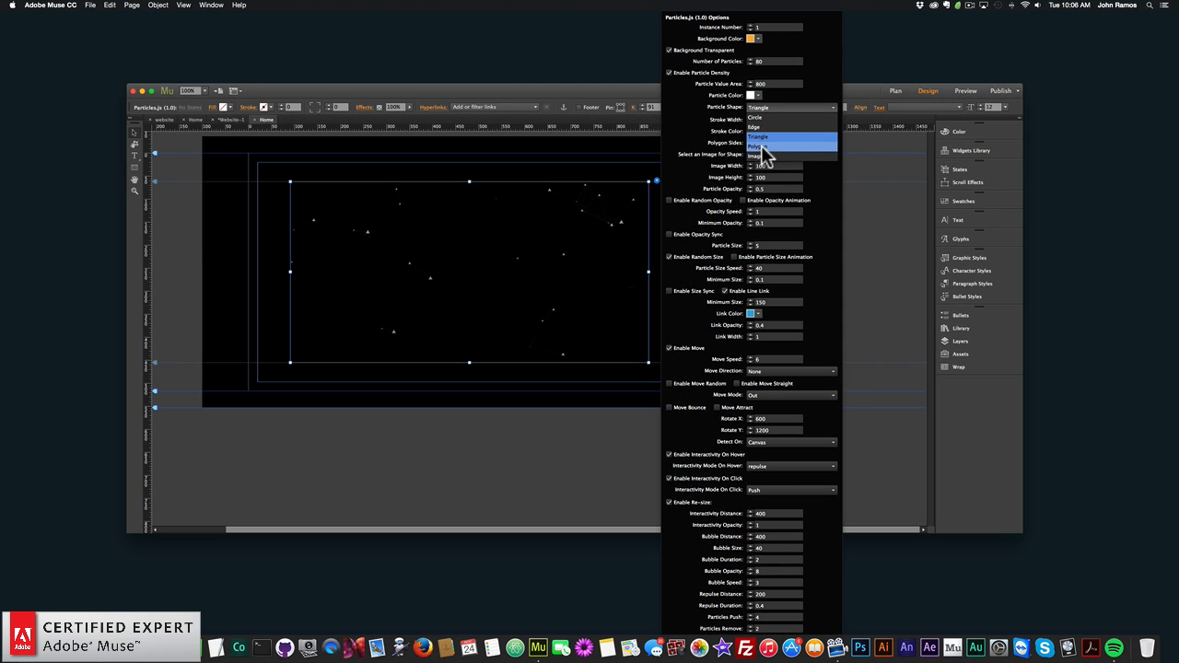
{"action": "left_click", "coordinate": [761, 146]}
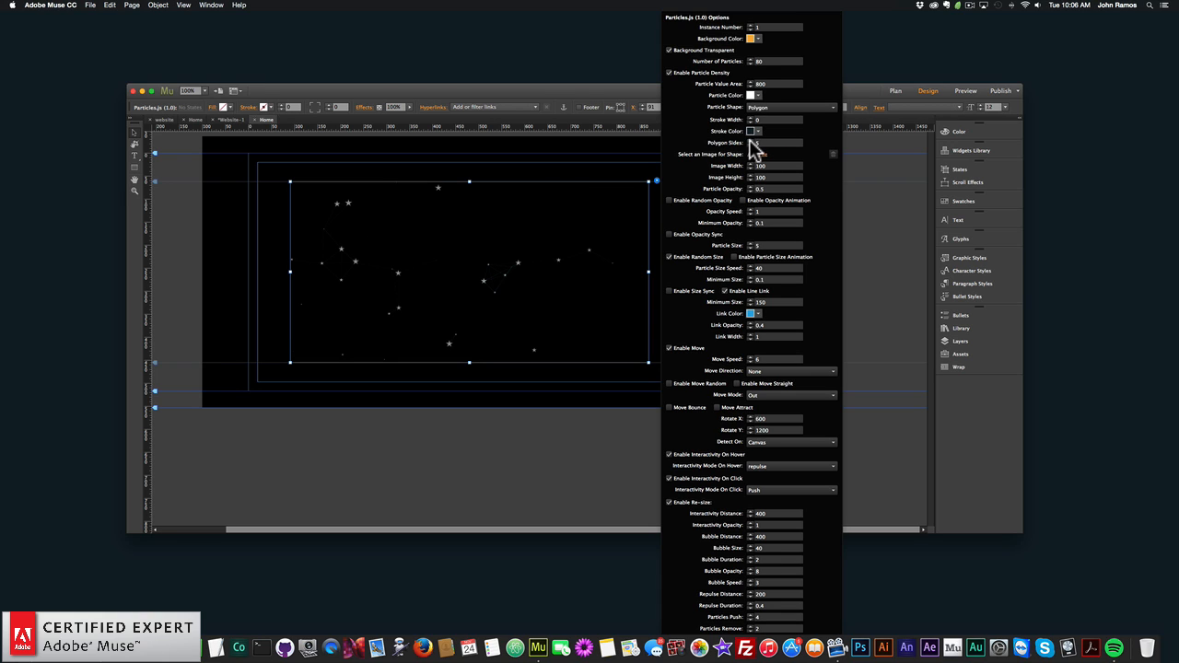
{"action": "left_click", "coordinate": [751, 142]}
{"action": "type", "text": "6"}
{"action": "key", "text": "Return"}
- Load muse-for-you-particles-js-widget-adobe-muse-cc-500x500.png as the shape image and set the particle shape to Image
{"action": "left_click", "coordinate": [757, 155]}
{"action": "left_click", "coordinate": [512, 136]}
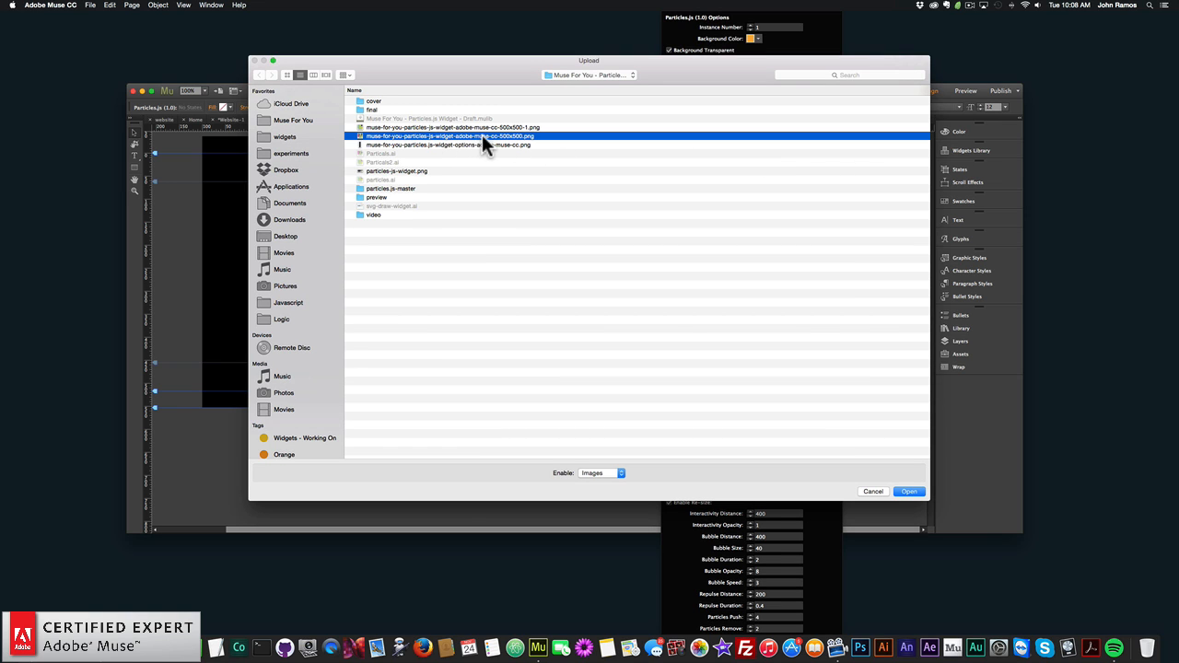
{"action": "key", "text": "Return"}
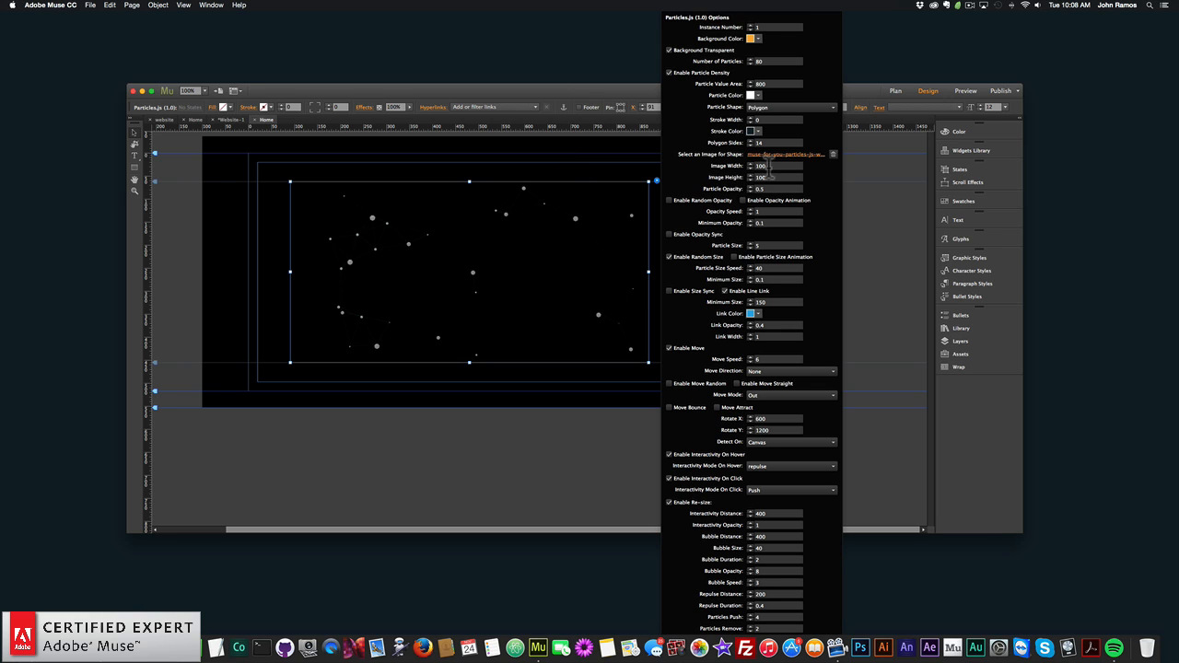
{"action": "double_click", "coordinate": [759, 166]}
{"action": "left_click", "coordinate": [769, 177]}
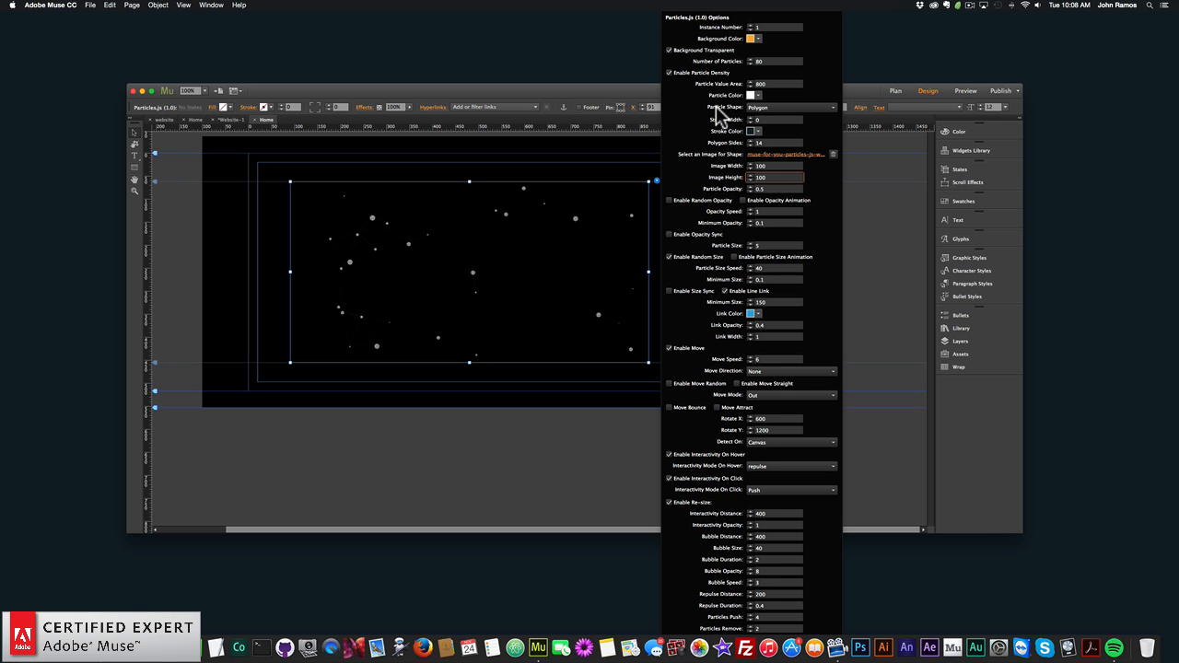
{"action": "left_click", "coordinate": [770, 109]}
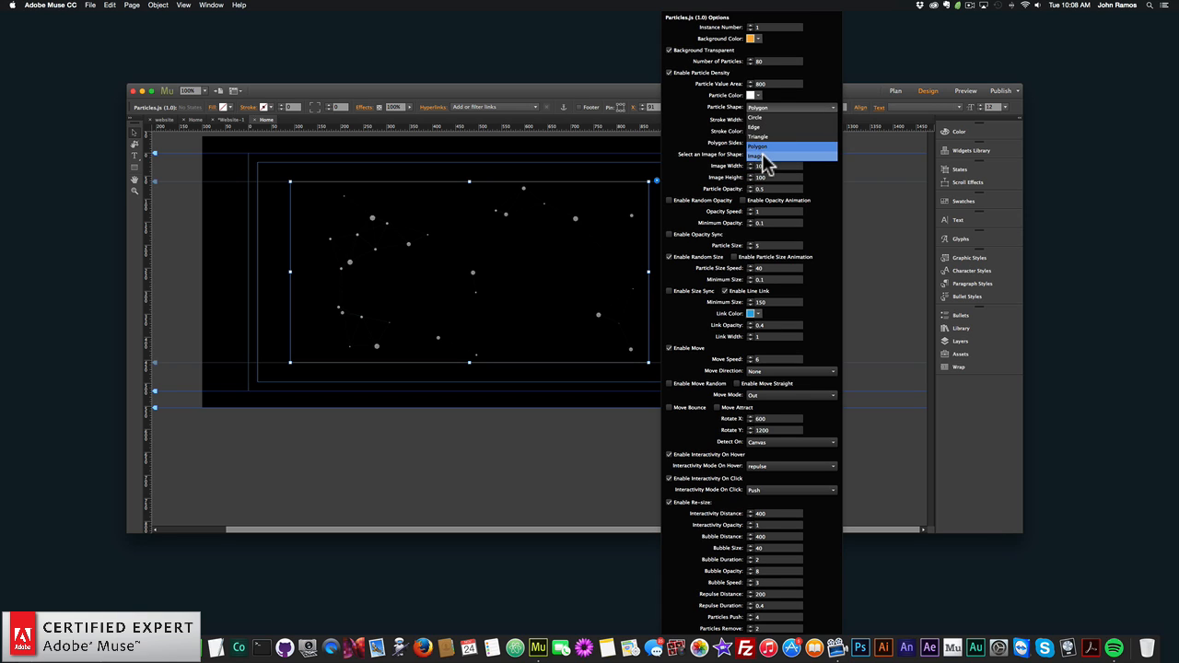
{"action": "left_click", "coordinate": [763, 153]}
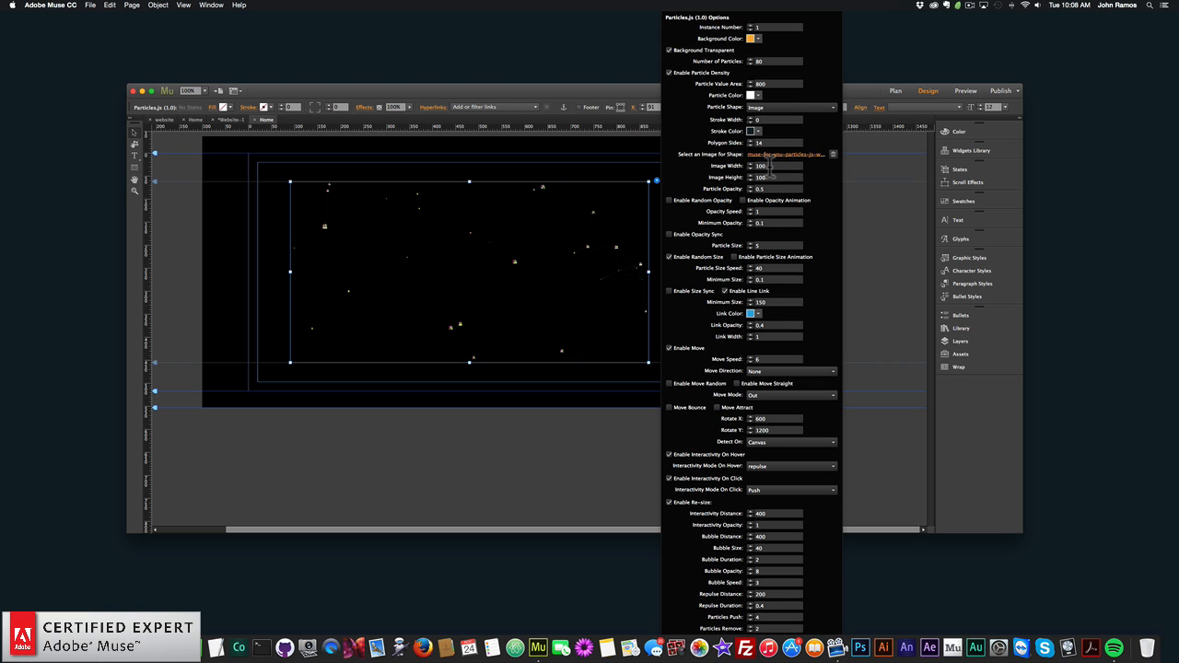
- Set the widget's particle size to 25 and close its options
{"action": "left_click", "coordinate": [772, 166]}
{"action": "left_click", "coordinate": [769, 245]}
{"action": "type", "text": "25"}
{"action": "key", "text": "Return"}
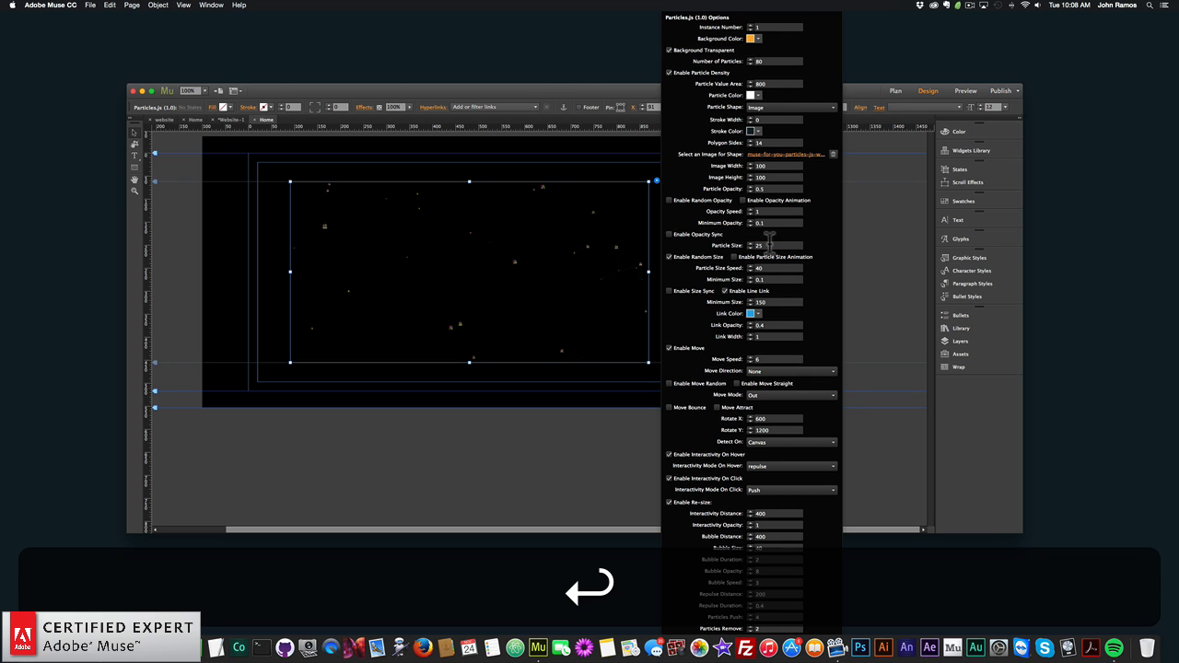
{"action": "left_click", "coordinate": [478, 238]}
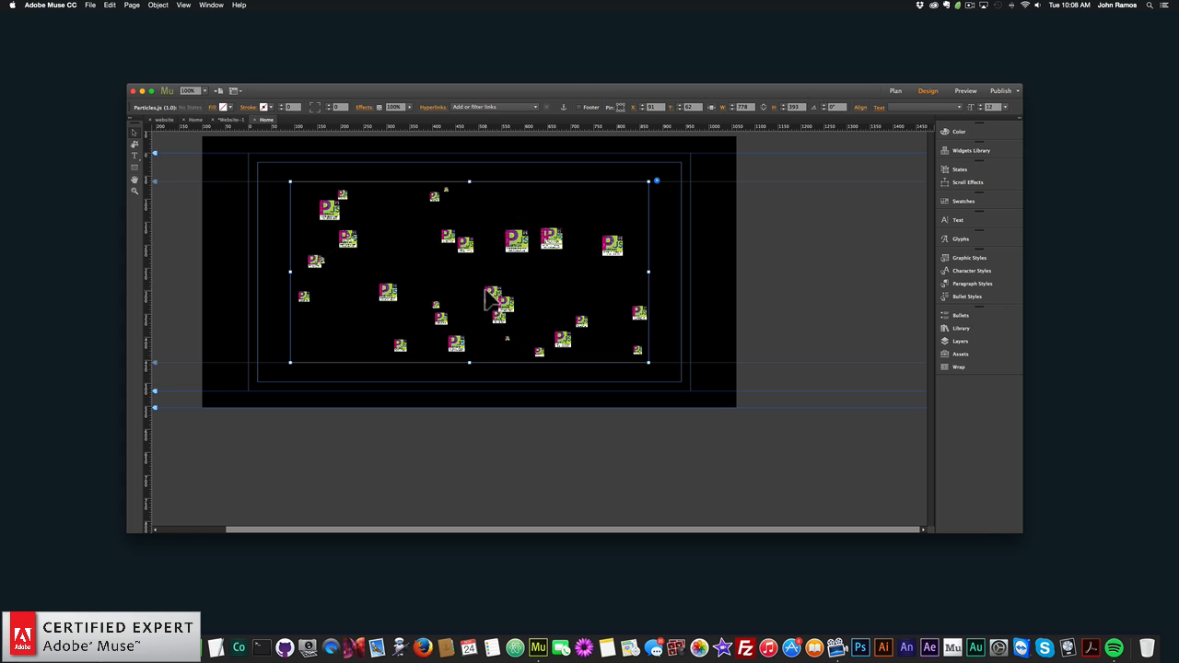
- Preview the page with image-shaped particles in the browser, and return to Adobe Muse
{"action": "left_click", "coordinate": [91, 5]}
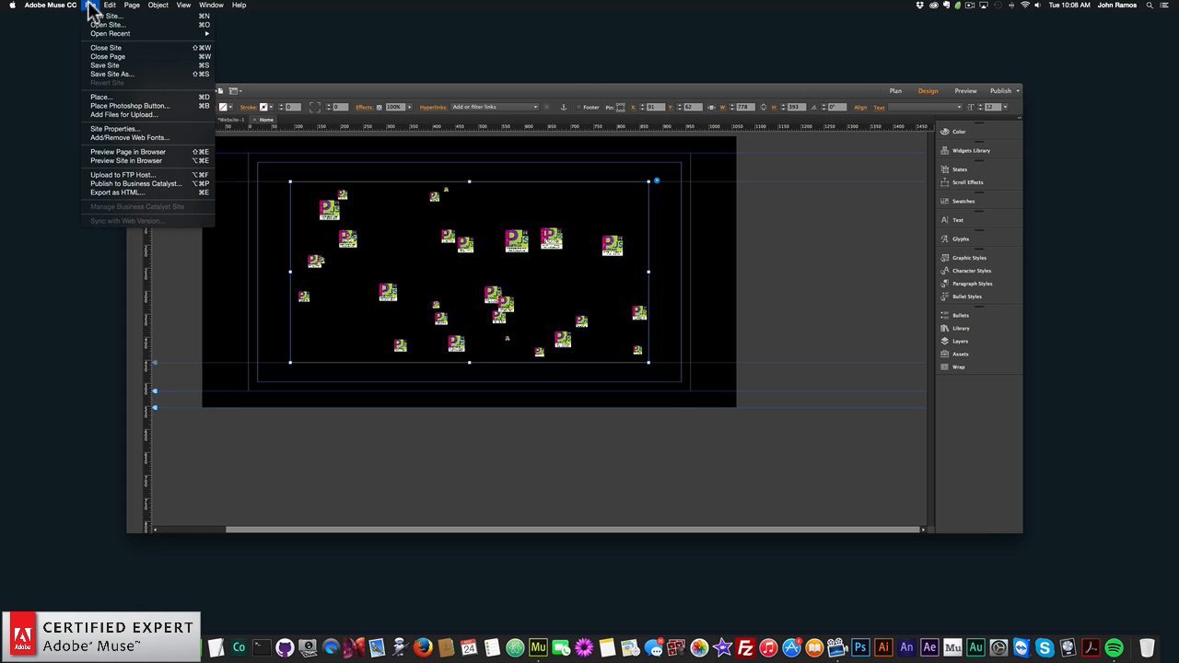
{"action": "left_click", "coordinate": [144, 154]}
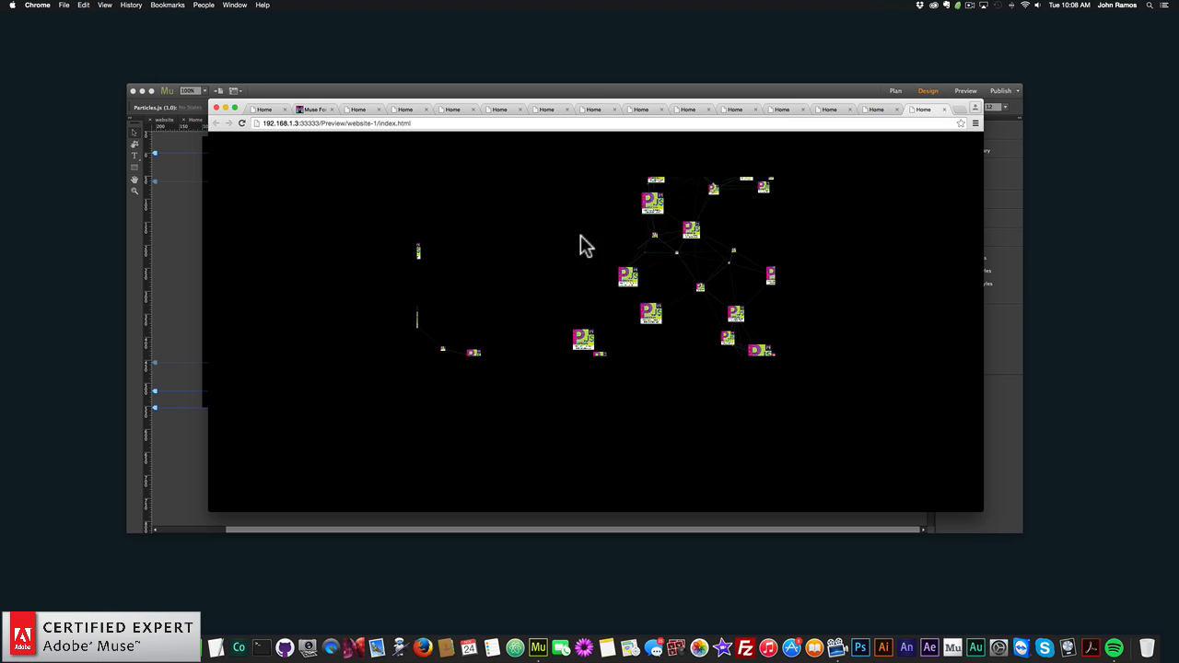
{"action": "left_click", "coordinate": [163, 250]}
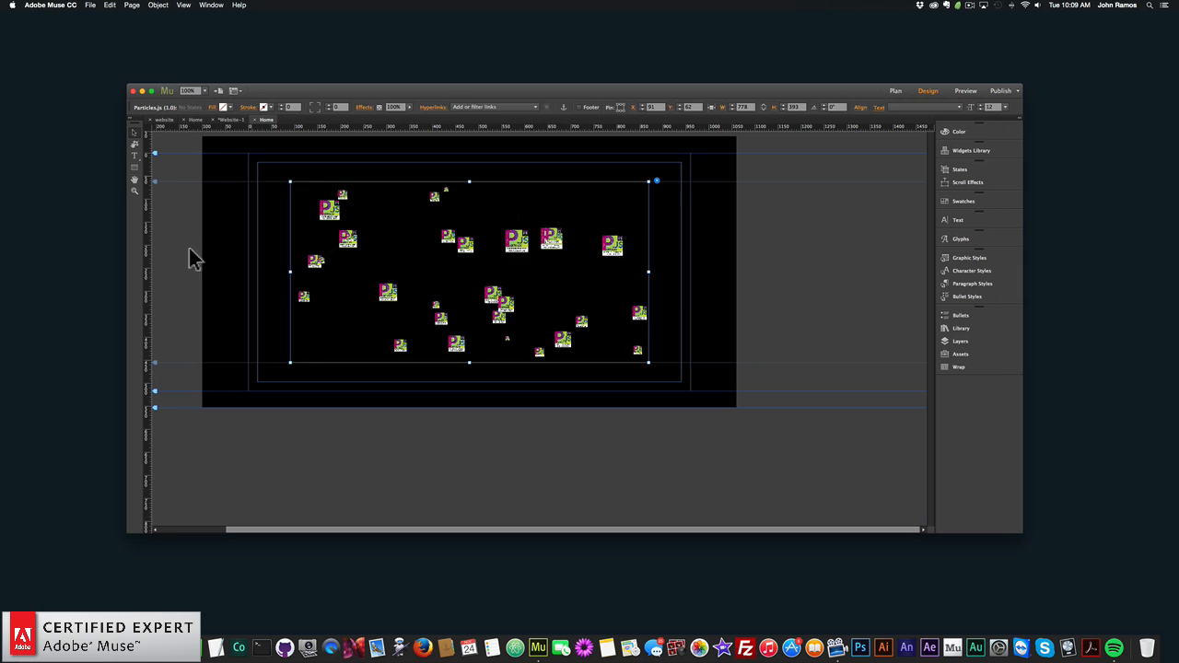
- Set the widget's particle shape to Circle and its stroke width to 3
{"action": "left_click", "coordinate": [656, 182]}
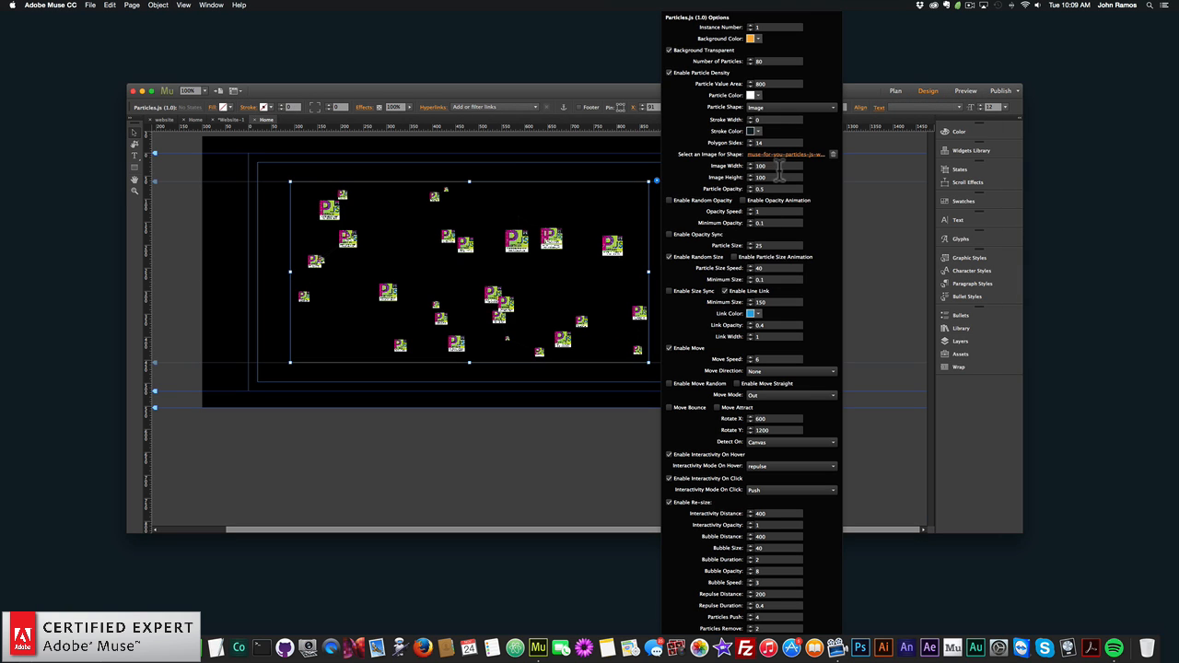
{"action": "left_click", "coordinate": [765, 109]}
{"action": "left_click", "coordinate": [761, 117]}
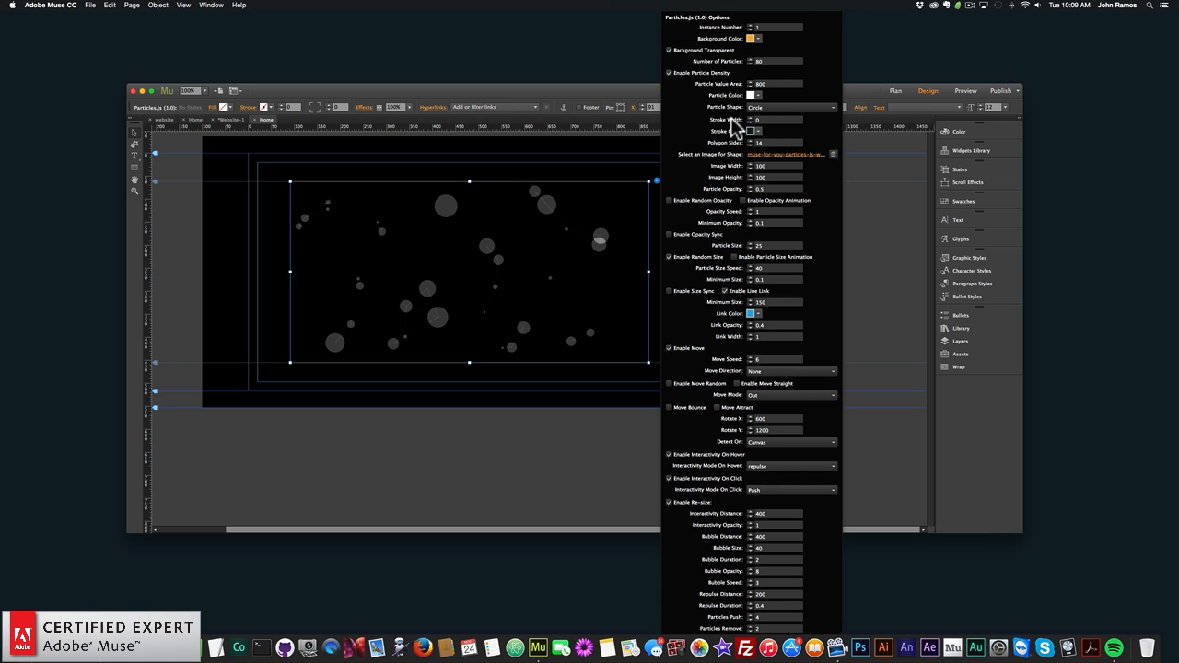
{"action": "left_click", "coordinate": [765, 120]}
{"action": "key", "text": "BackSpace"}
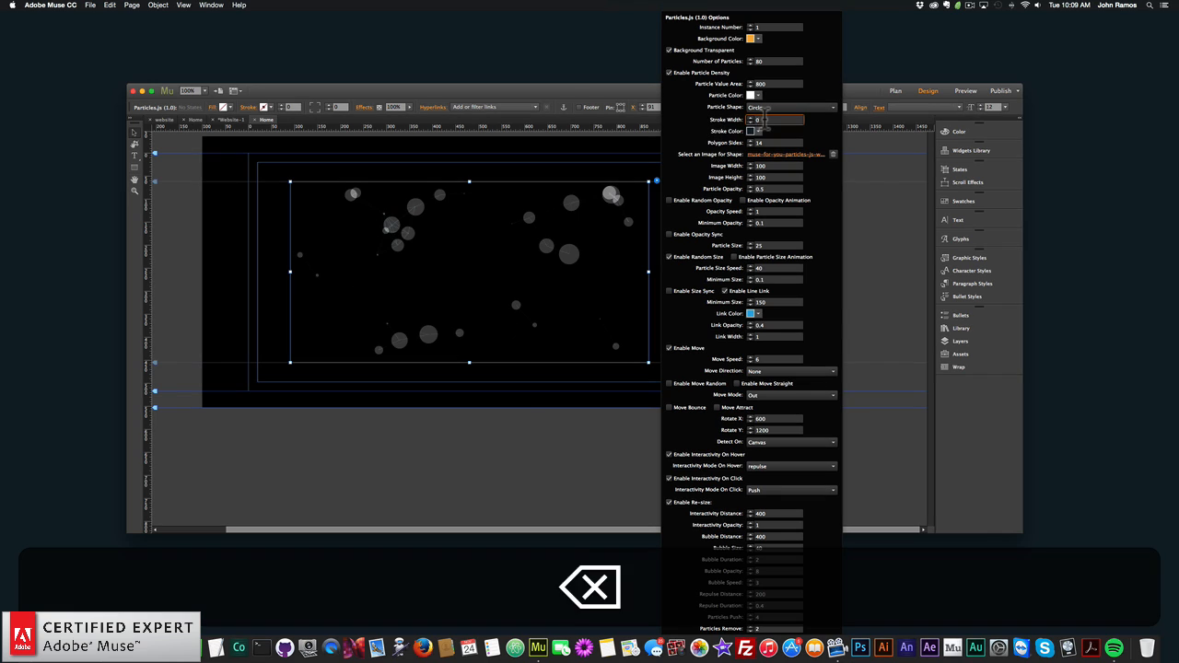
{"action": "type", "text": "3"}
{"action": "key", "text": "Return"}
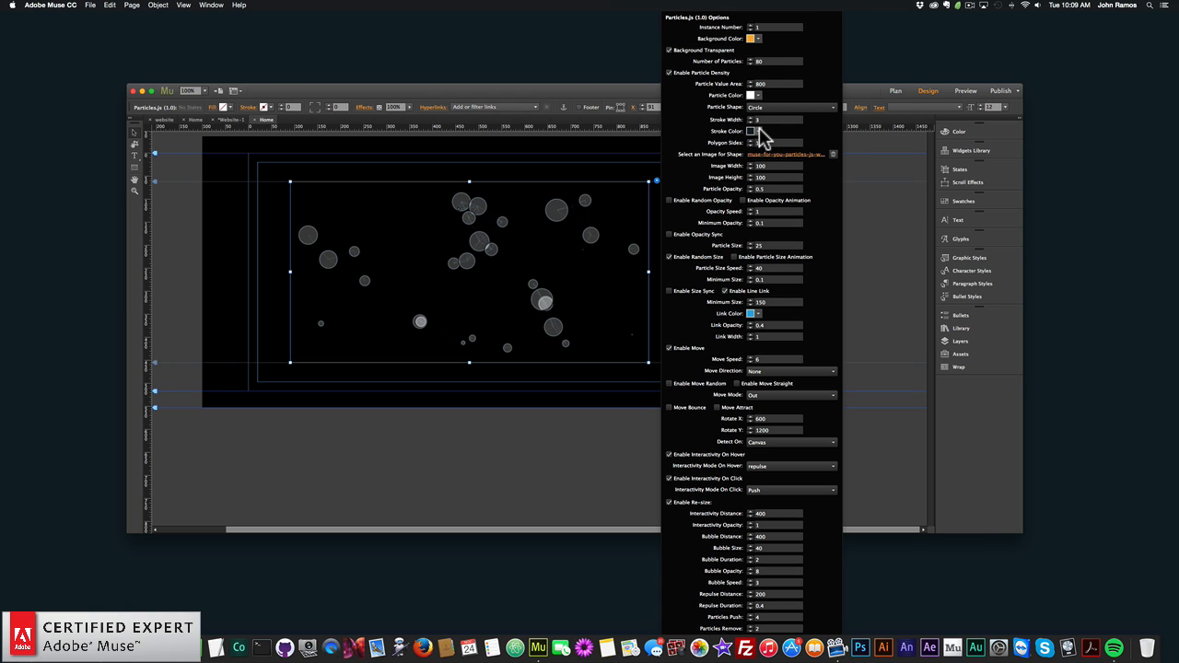
- Set the particle stroke color to teal, hex 00A99D
{"action": "left_click", "coordinate": [759, 134]}
{"action": "left_click", "coordinate": [770, 172]}
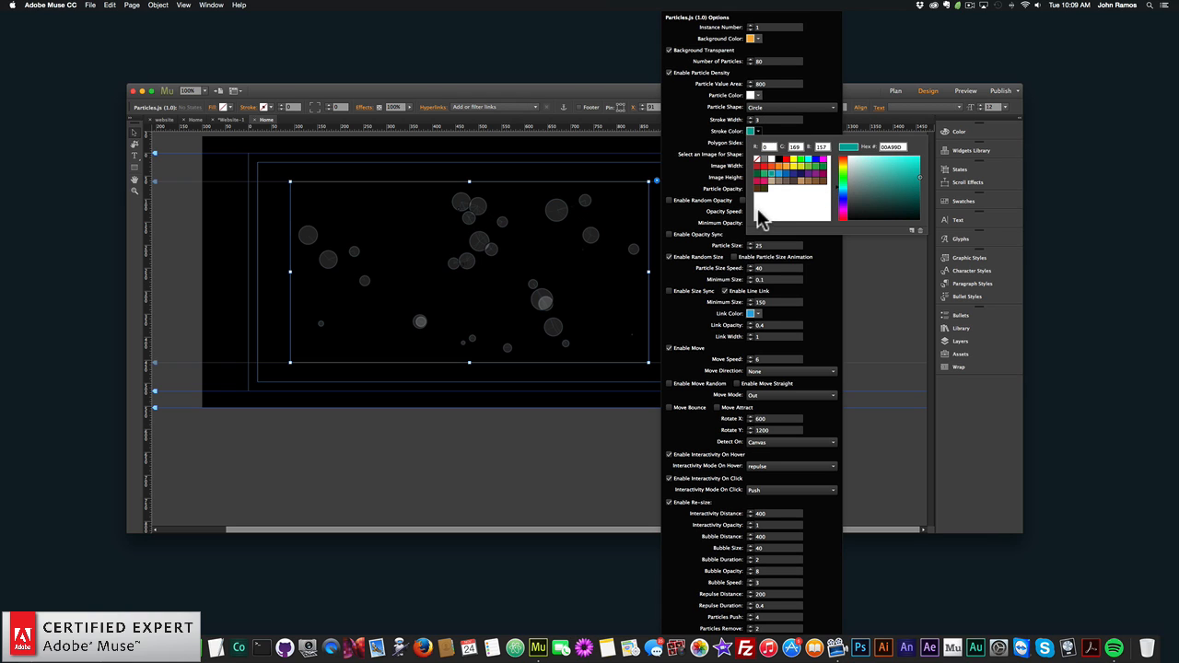
{"action": "left_click", "coordinate": [715, 155]}
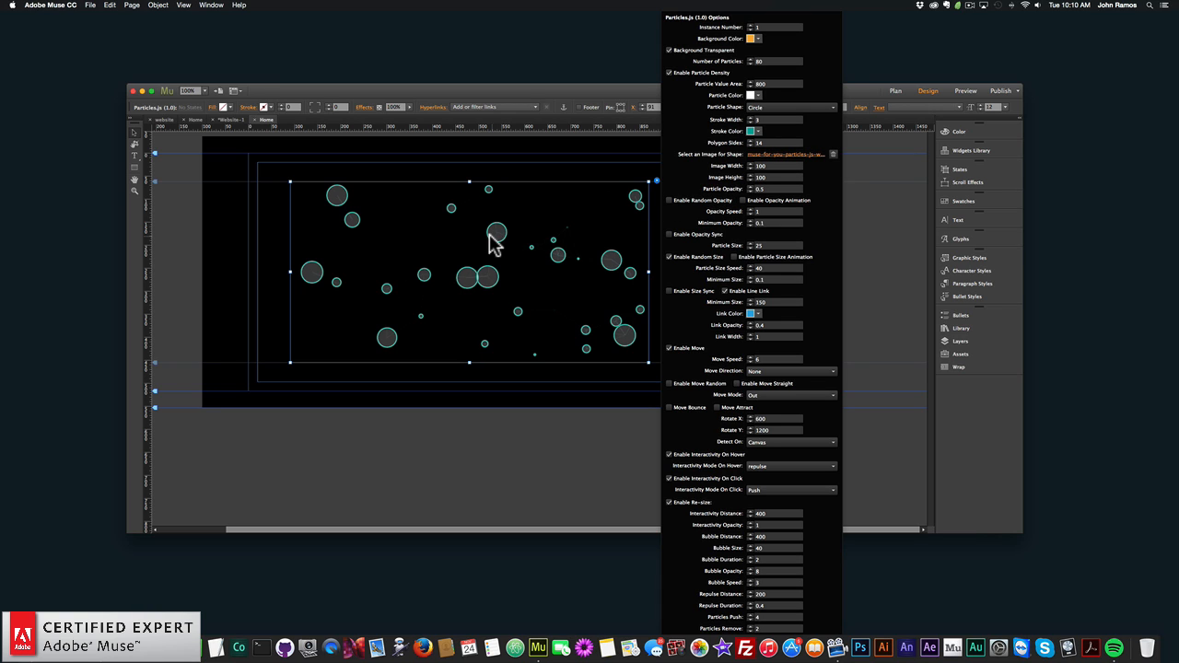
- Try a particle opacity of 1, and set it back to 0.5
{"action": "left_click", "coordinate": [767, 189]}
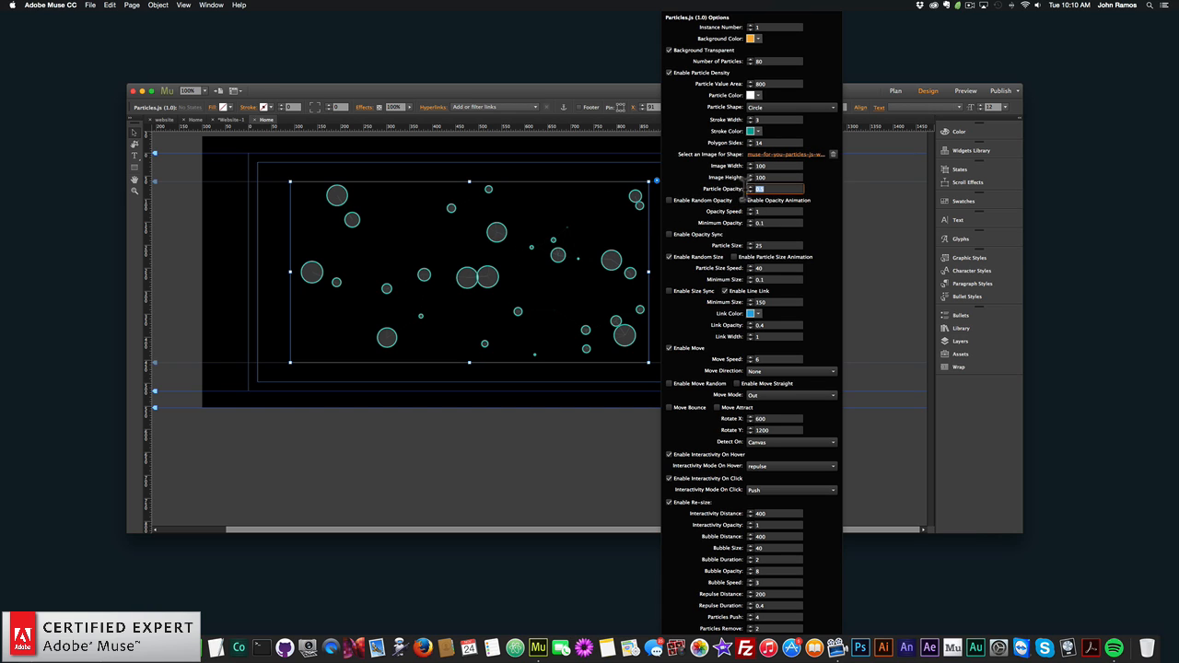
{"action": "type", "text": "1"}
{"action": "key", "text": "Return"}
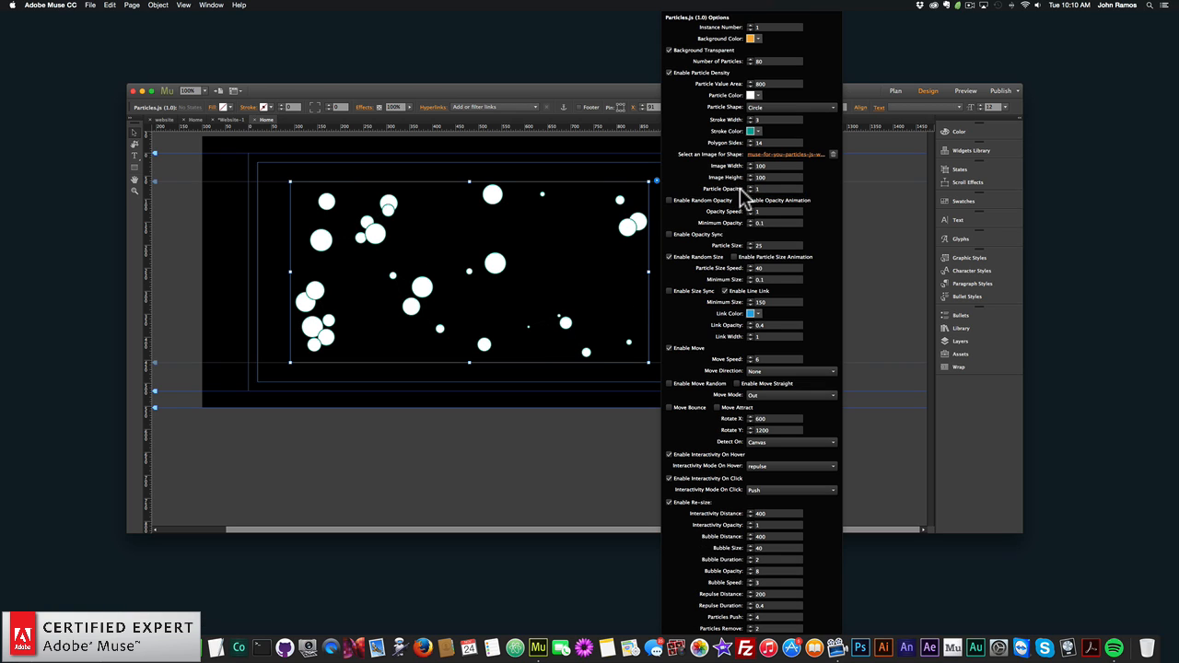
{"action": "left_click", "coordinate": [764, 189]}
{"action": "left_click", "coordinate": [771, 190]}
{"action": "key", "text": "BackSpace"}
{"action": "type", "text": "0.8"}
{"action": "key", "text": "BackSpace"}
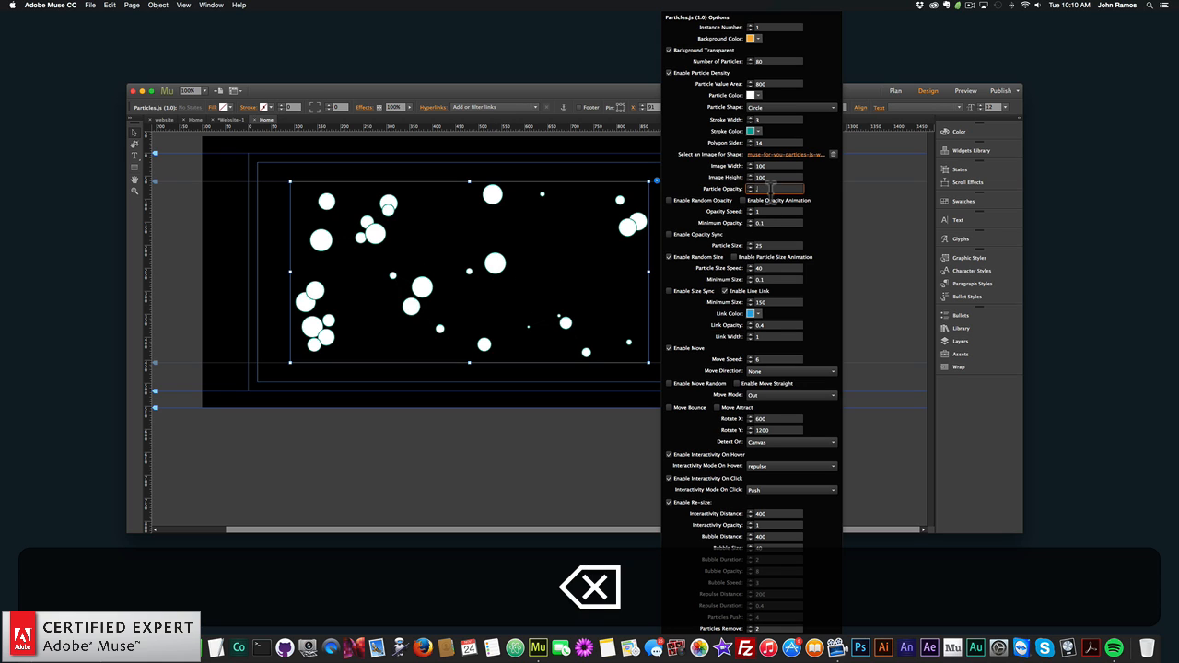
{"action": "type", "text": "5"}
{"action": "key", "text": "Return"}
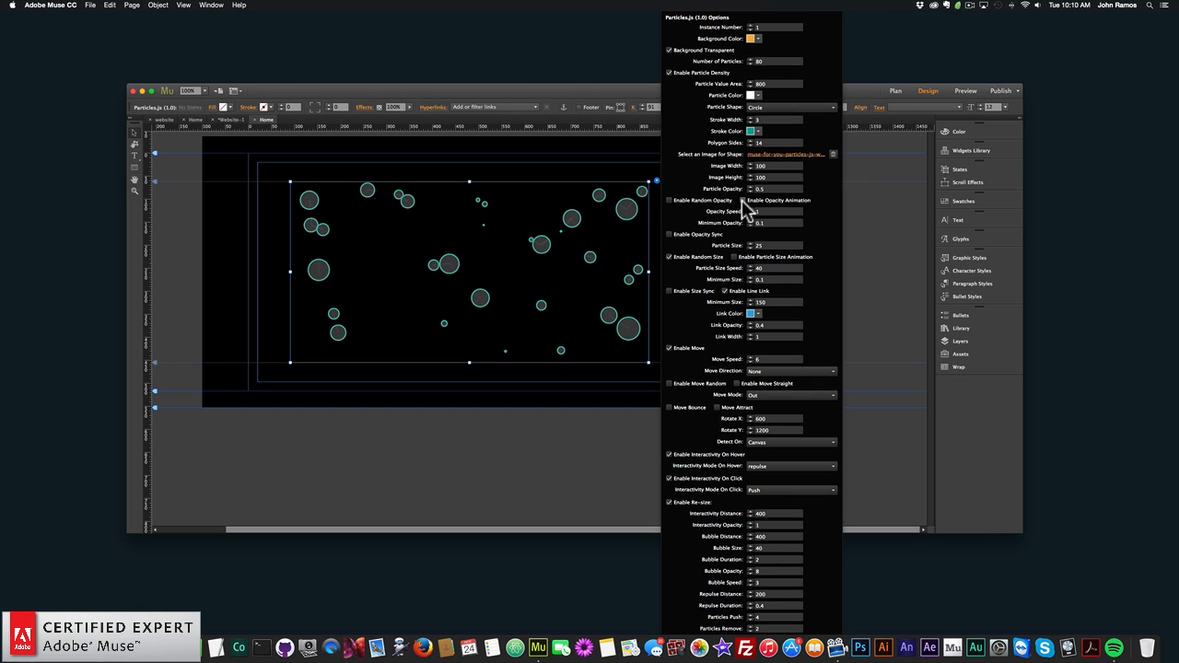
- Enable random opacity for the particles, preview the page in the browser, and return to Adobe Muse
{"action": "left_click", "coordinate": [670, 200]}
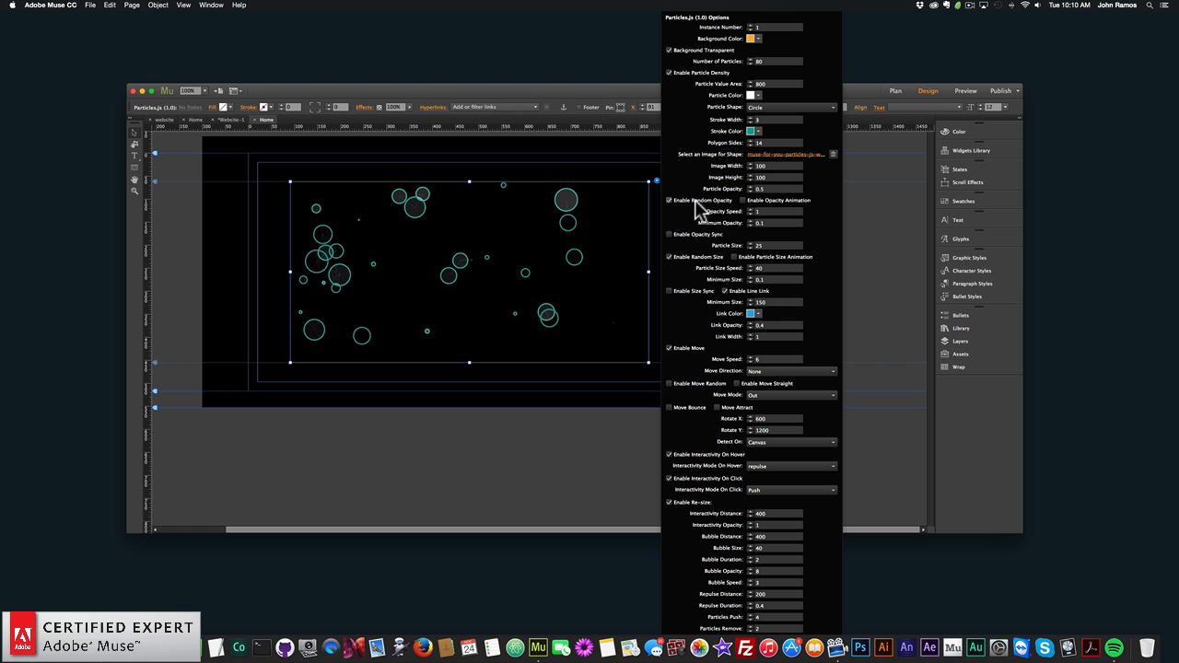
{"action": "left_click", "coordinate": [90, 5]}
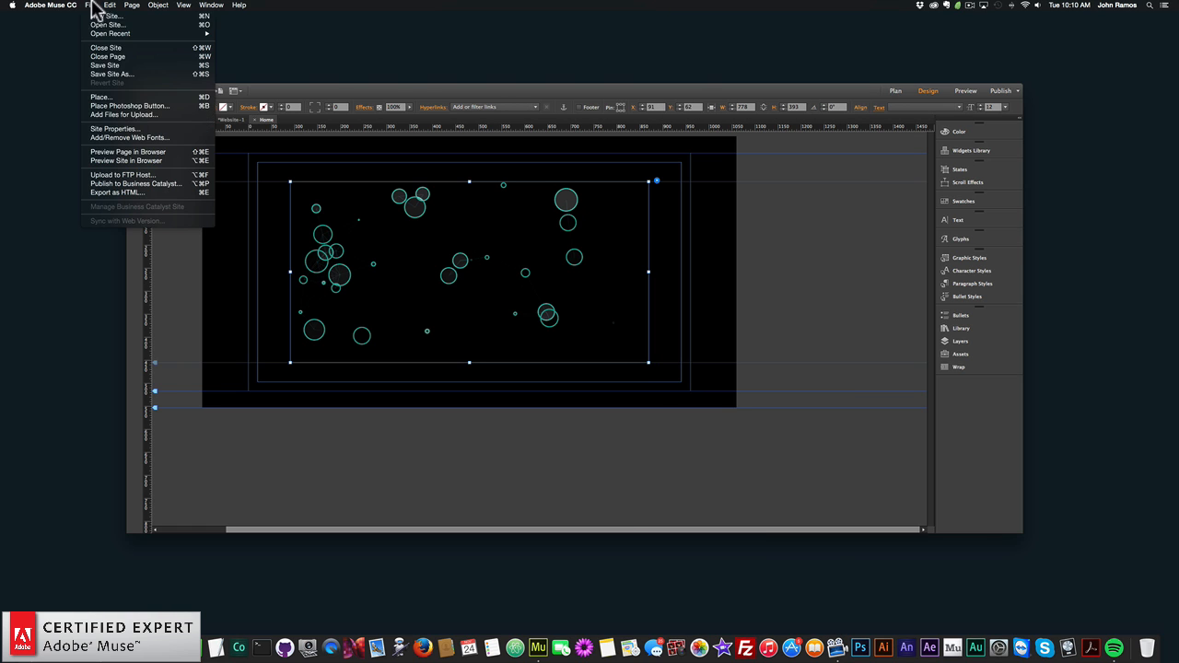
{"action": "left_click", "coordinate": [148, 152]}
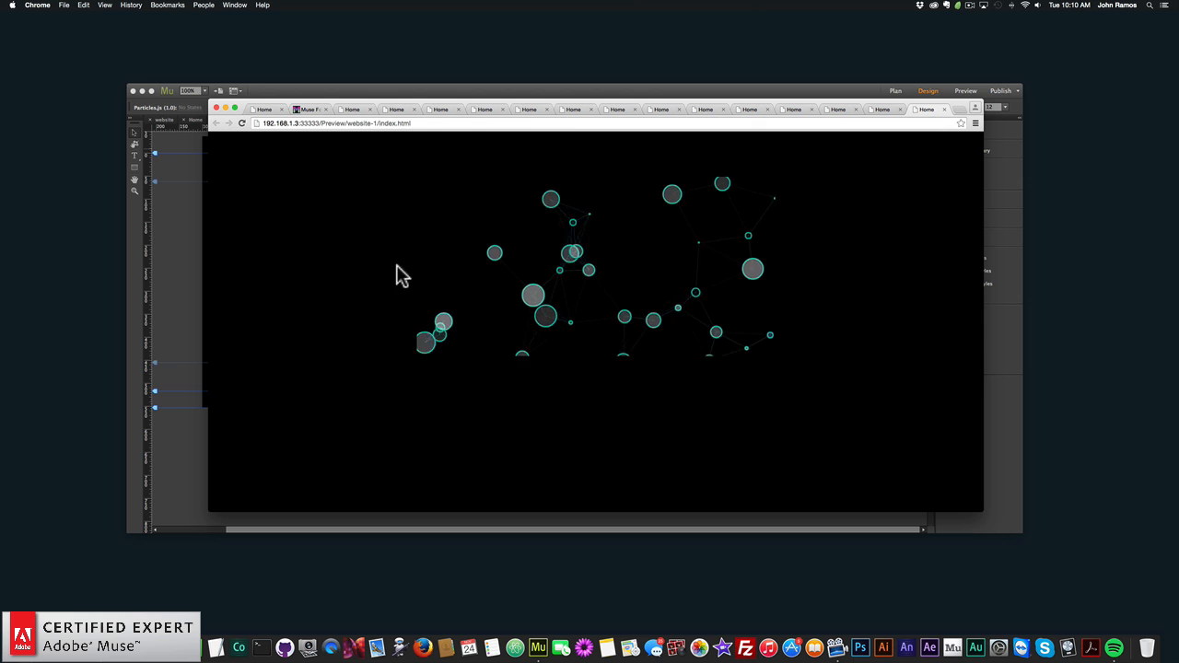
{"action": "left_click", "coordinate": [193, 235]}
- Enable the particle opacity animation and set its opacity speed to 8
{"action": "left_click", "coordinate": [654, 180]}
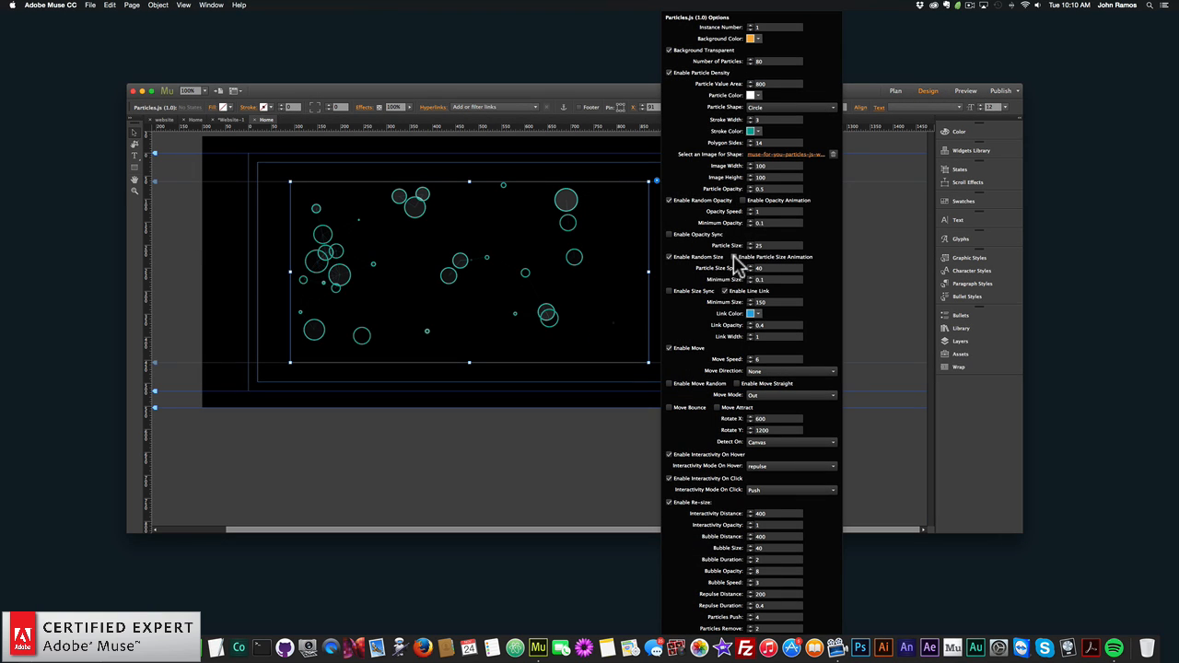
{"action": "left_click", "coordinate": [743, 201]}
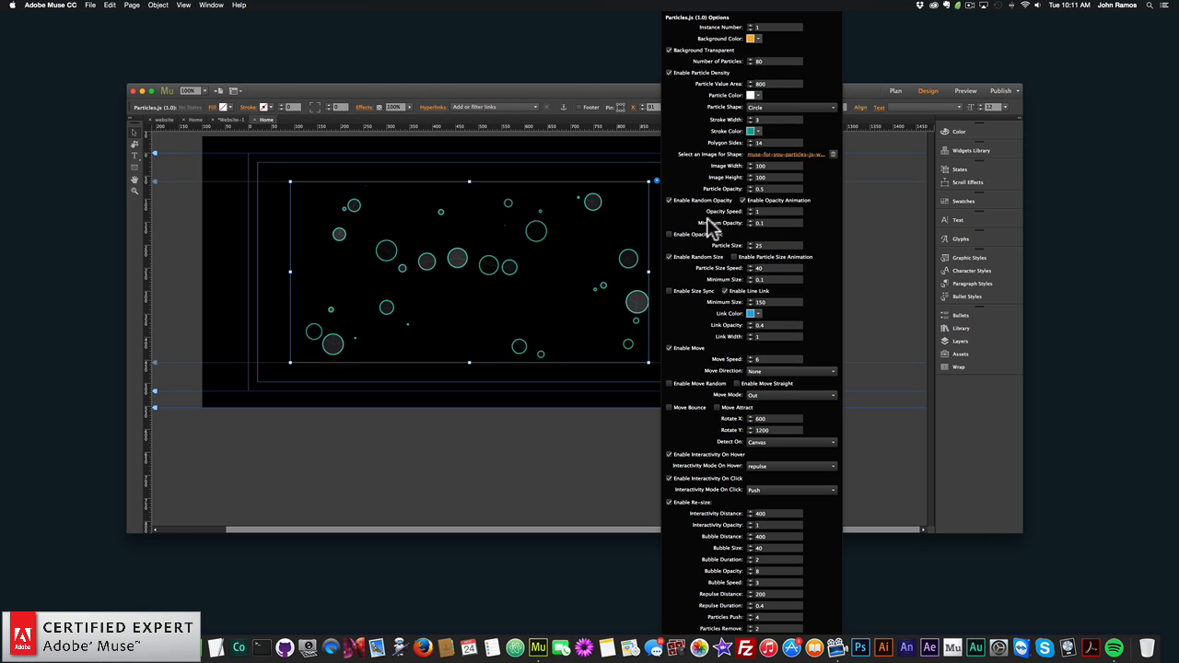
{"action": "left_click", "coordinate": [756, 212]}
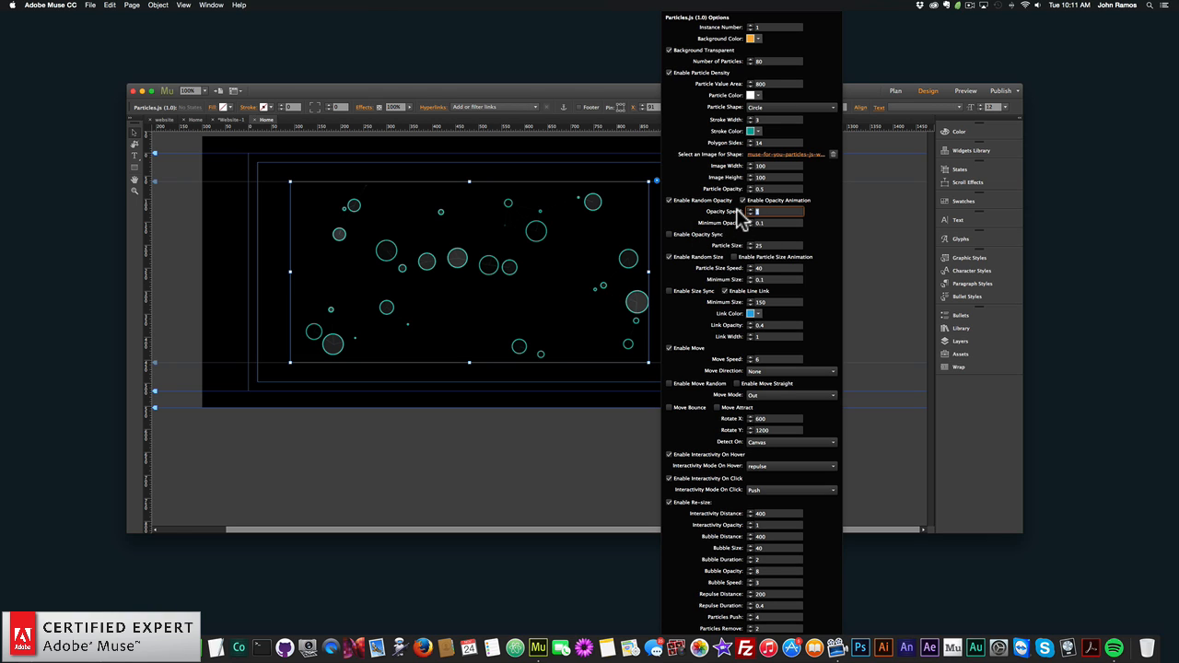
{"action": "type", "text": "8"}
{"action": "key", "text": "Return"}
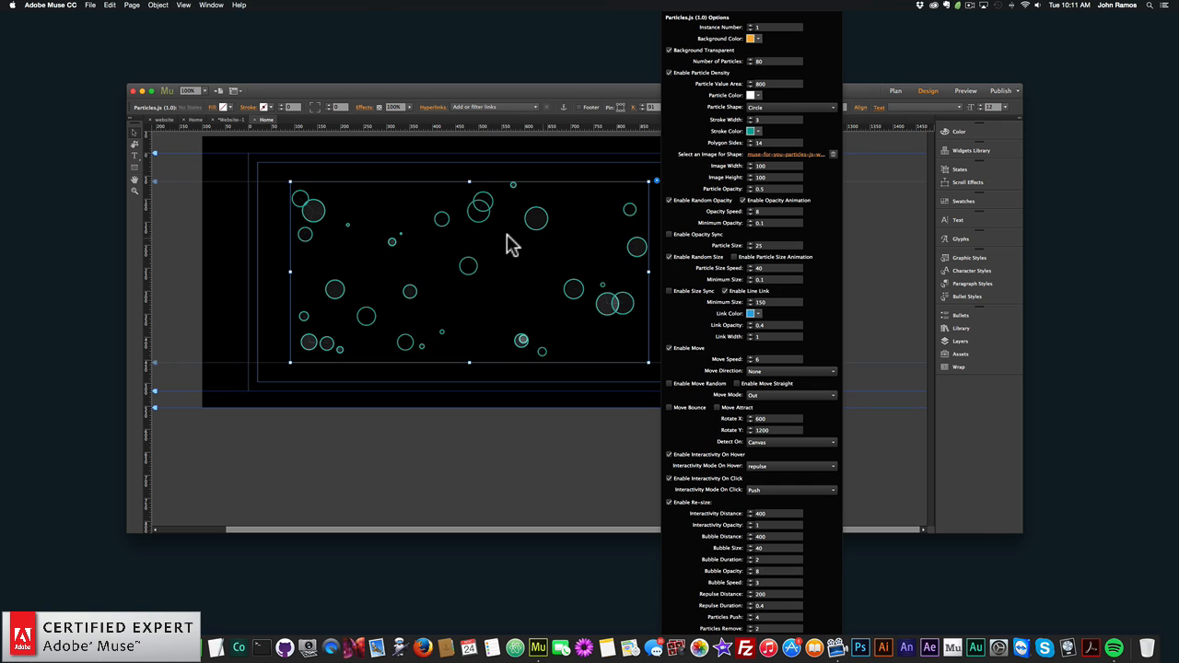
- Preview the page with the animated particle opacity in the browser, and return to Adobe Muse
{"action": "left_click", "coordinate": [492, 244]}
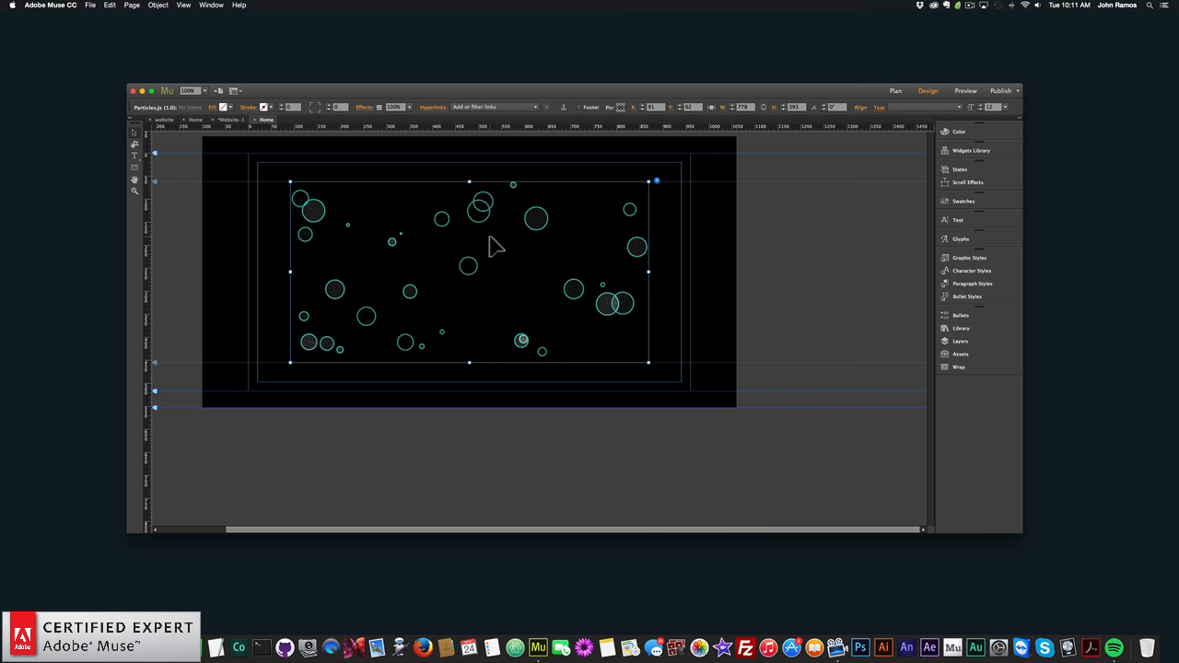
{"action": "left_click", "coordinate": [90, 8]}
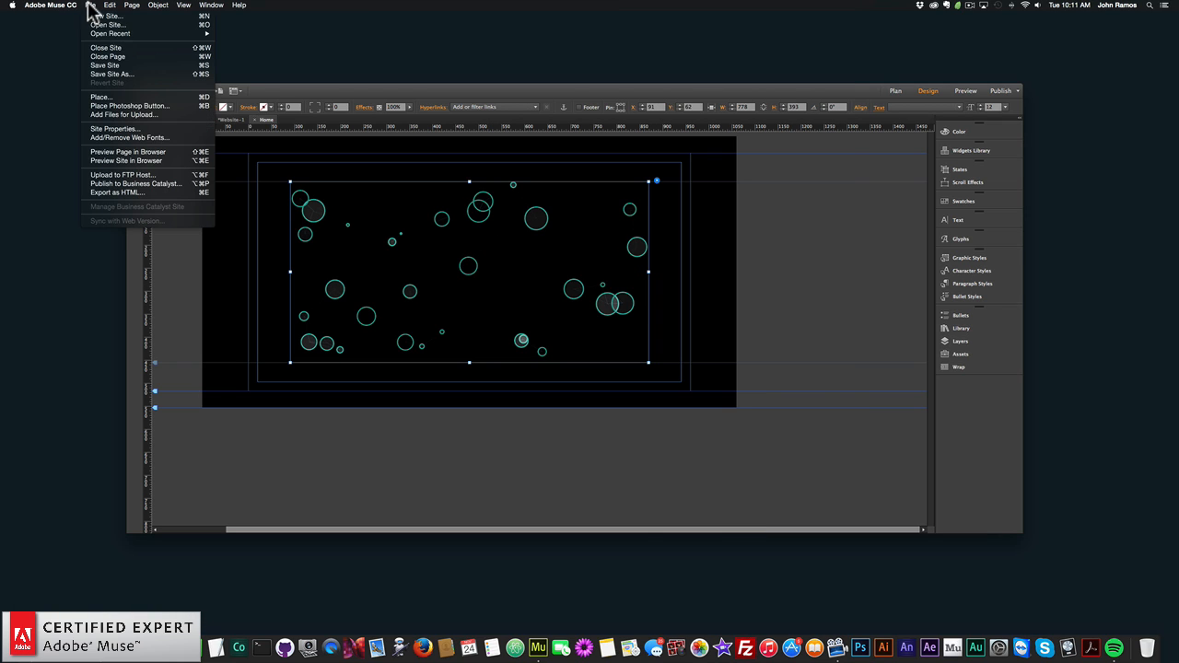
{"action": "left_click", "coordinate": [144, 152]}
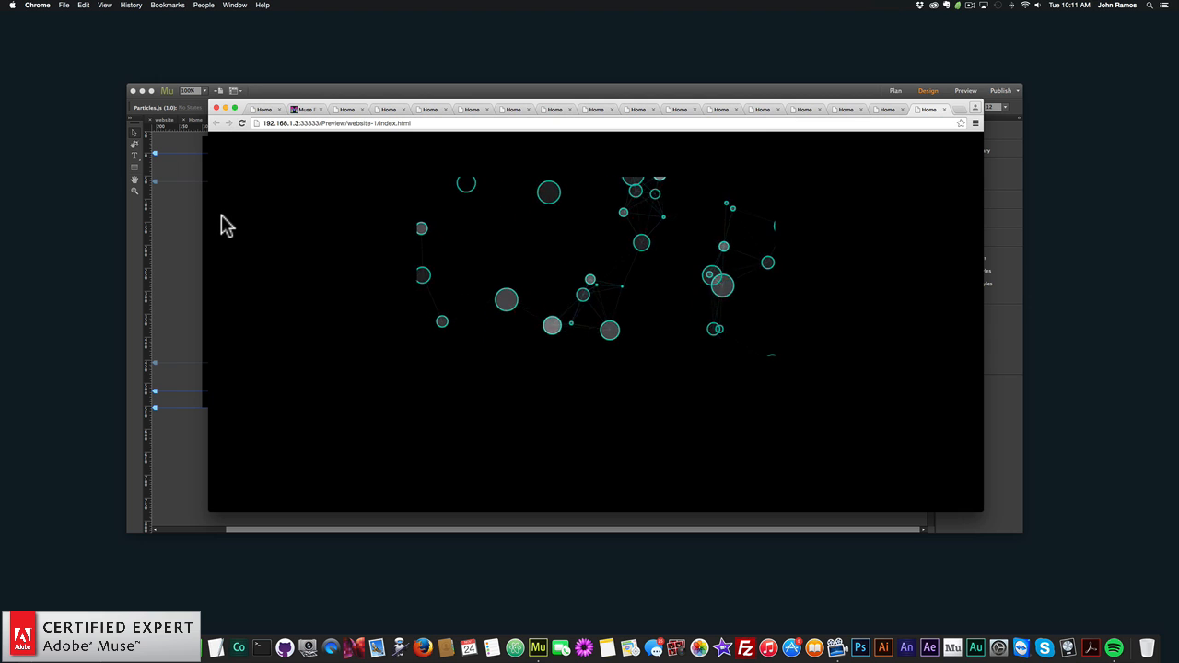
{"action": "left_click", "coordinate": [188, 230]}
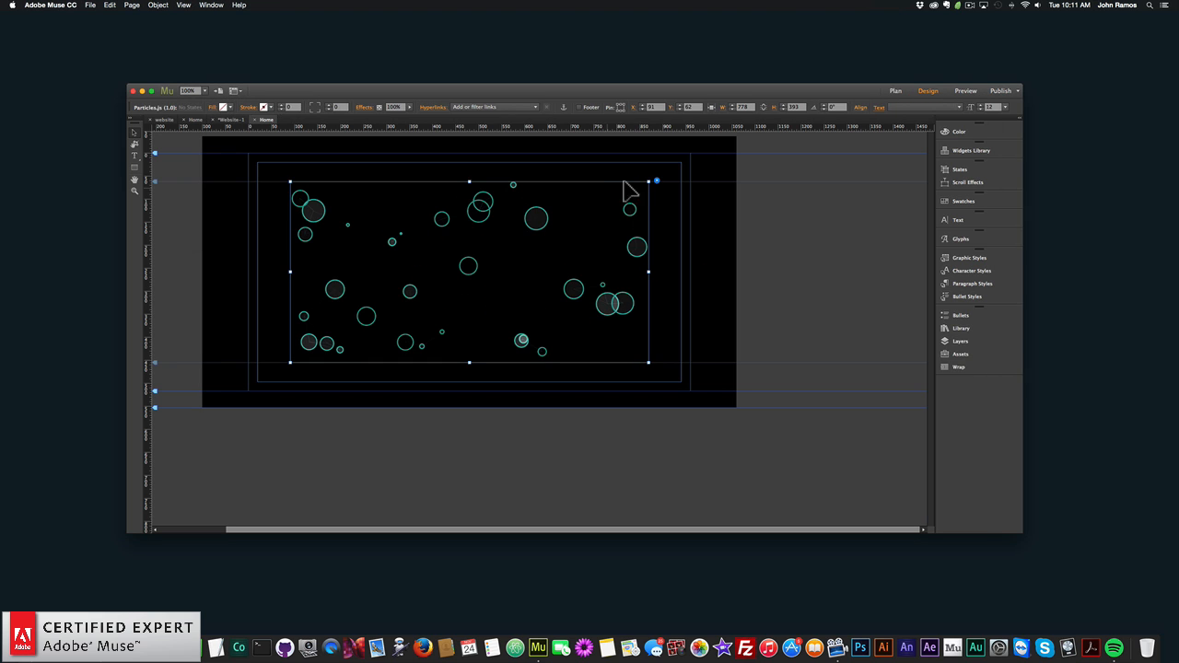
- Set the widget's opacity speed to 2
{"action": "left_click", "coordinate": [657, 183]}
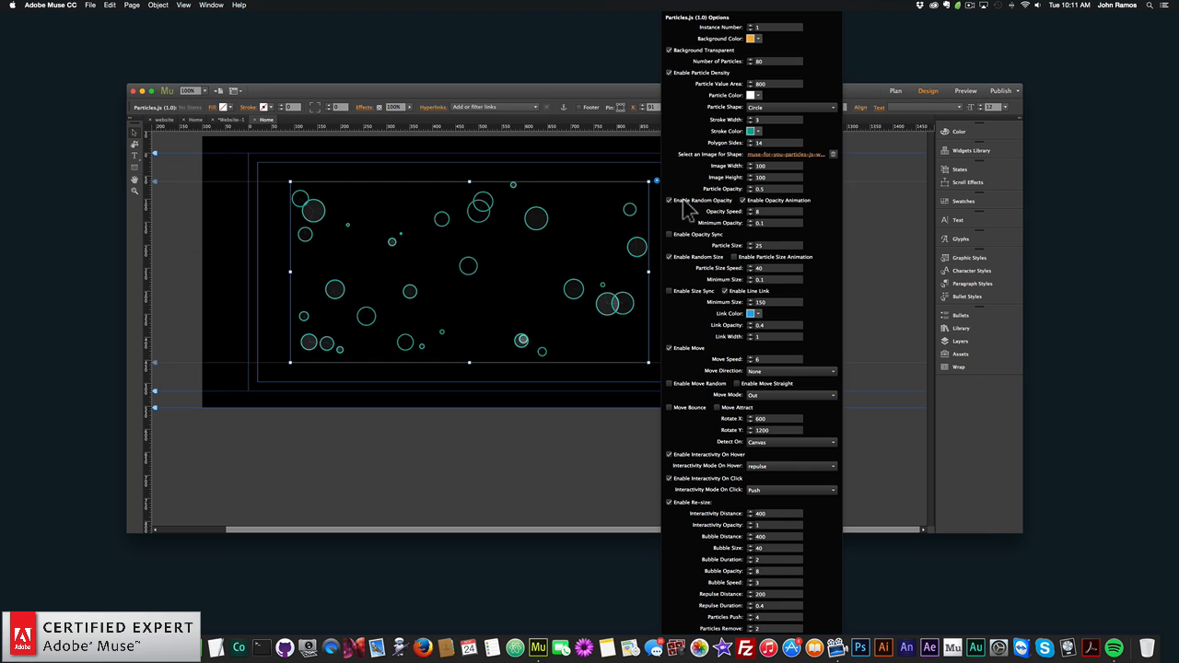
{"action": "type", "text": "2"}
{"action": "key", "text": "Return"}
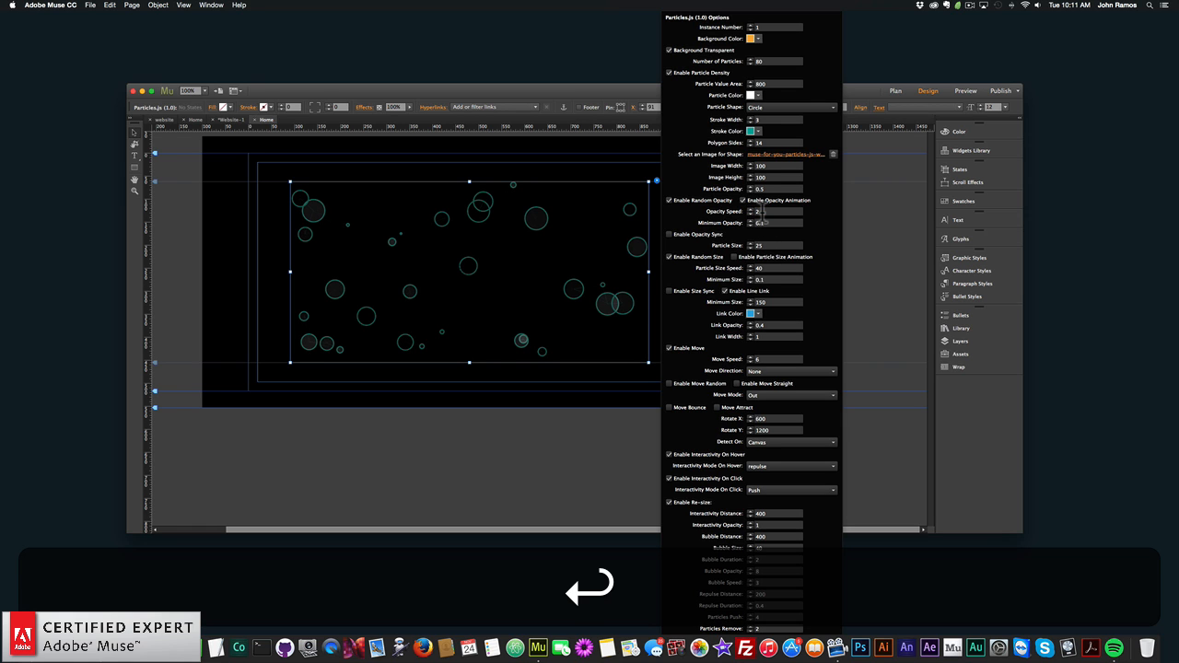
- Preview the page with the slower opacity animation in the browser, and return to Adobe Muse
{"action": "left_click", "coordinate": [269, 242]}
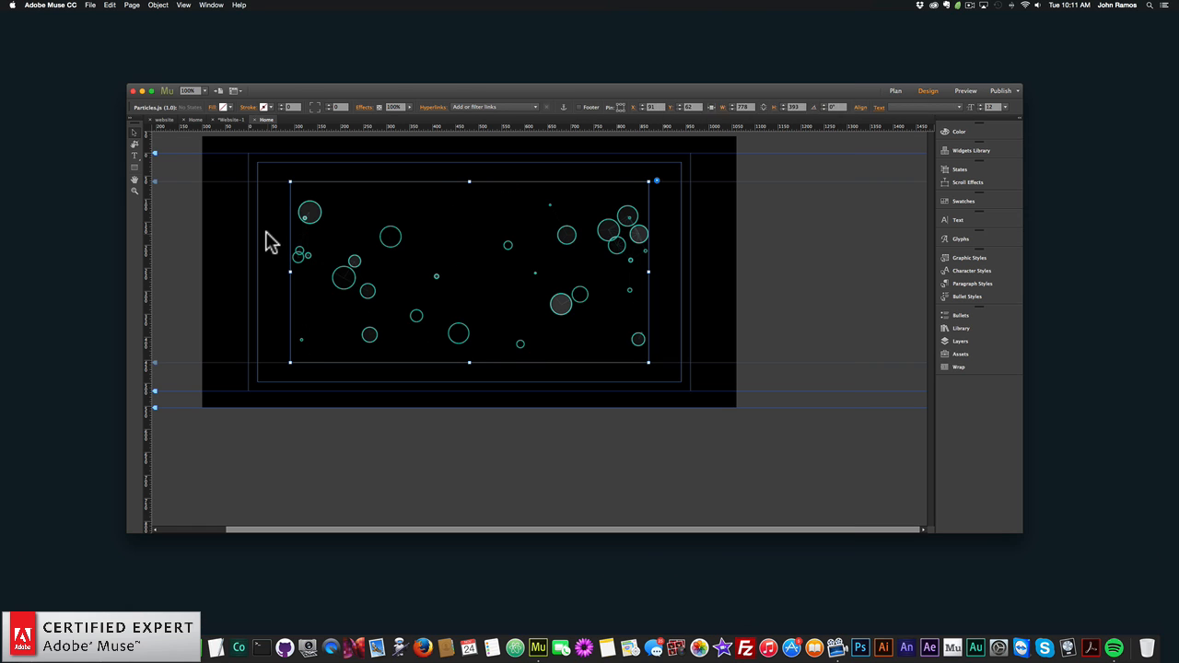
{"action": "left_click", "coordinate": [91, 4]}
{"action": "left_click", "coordinate": [147, 152]}
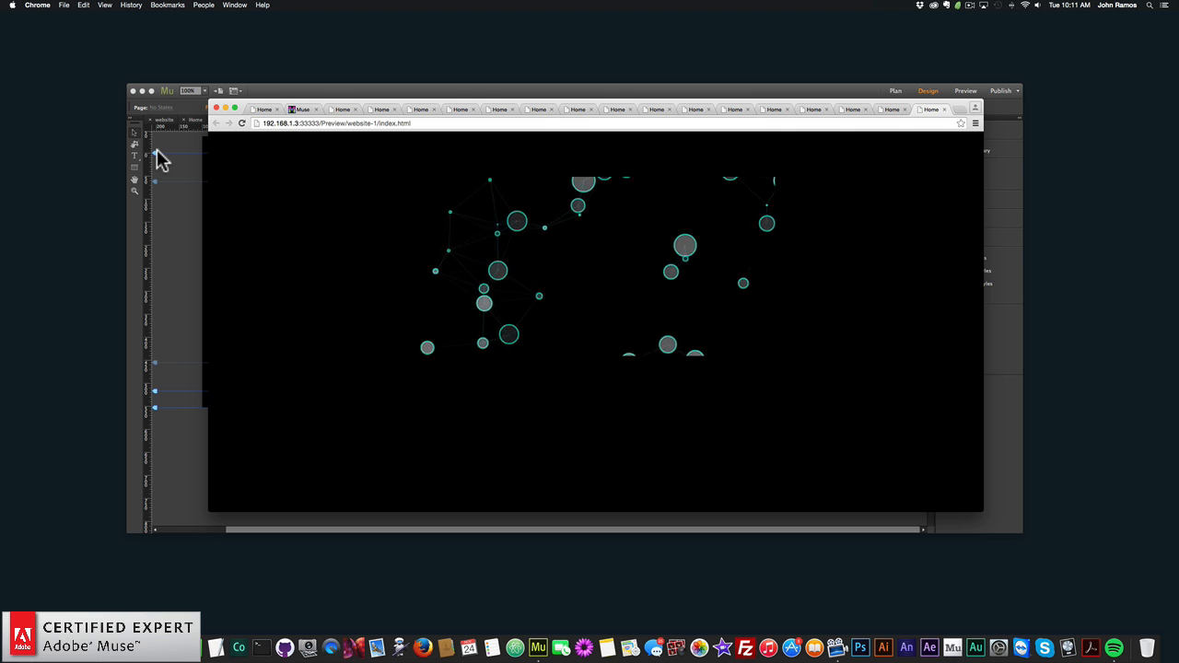
{"action": "left_click", "coordinate": [172, 193]}
- Enable opacity sync, random opacity and opacity animation in the Particles.js widget options
{"action": "left_click", "coordinate": [512, 230]}
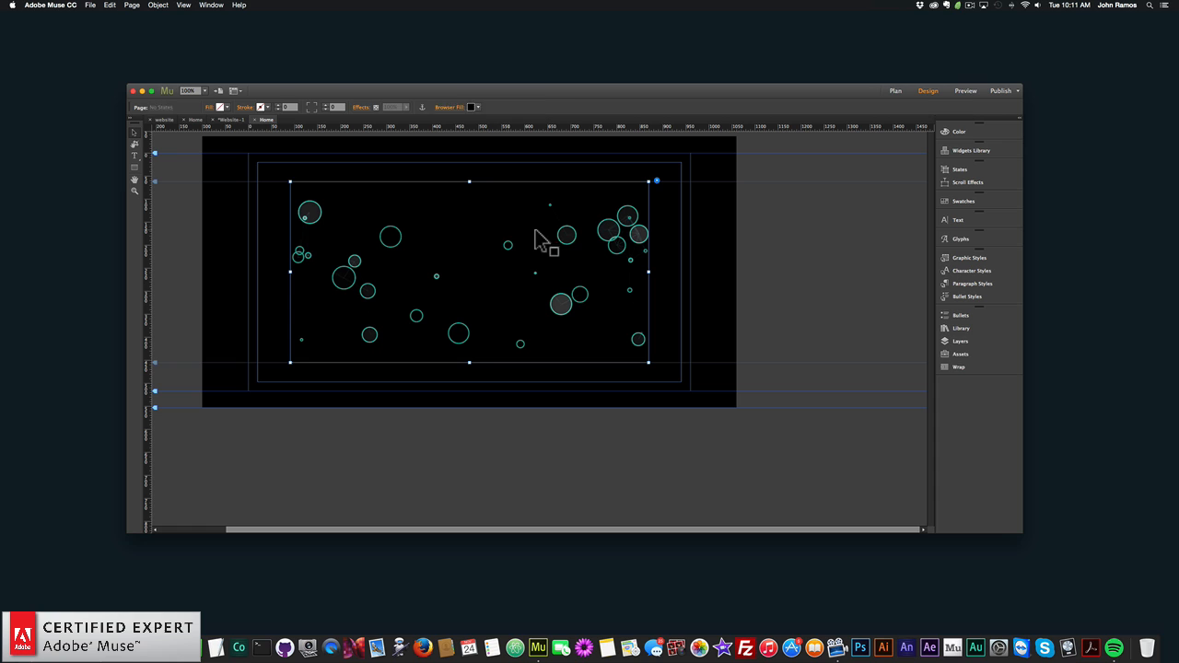
{"action": "left_click", "coordinate": [656, 181]}
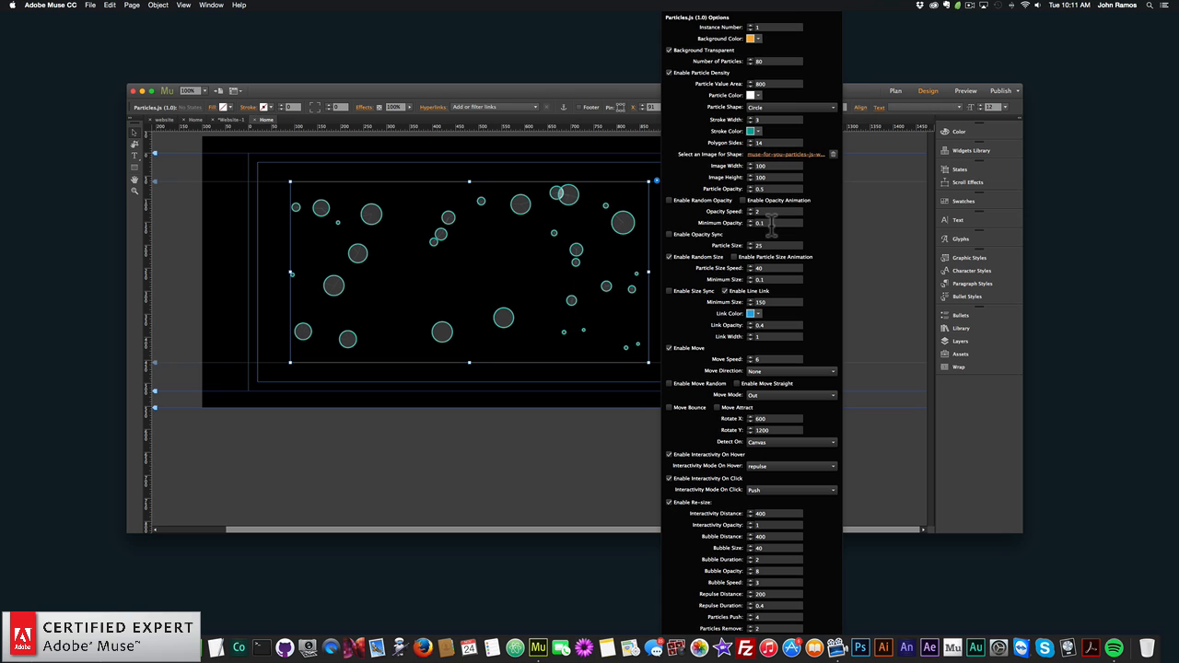
{"action": "left_click", "coordinate": [669, 234]}
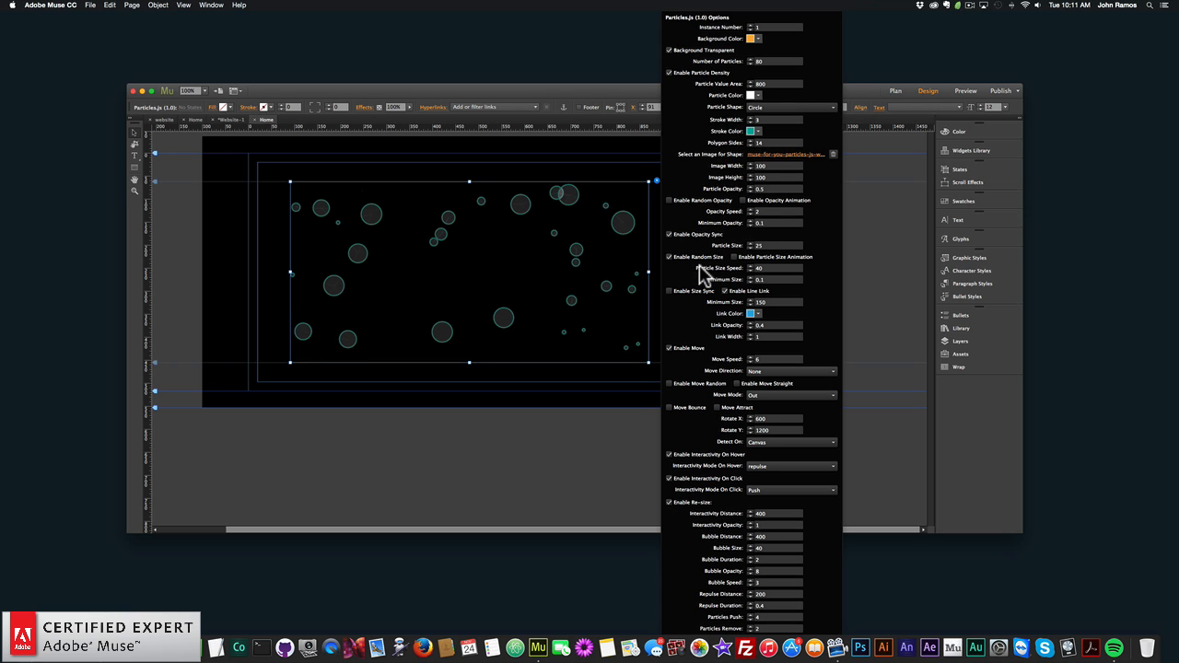
{"action": "left_click", "coordinate": [670, 200]}
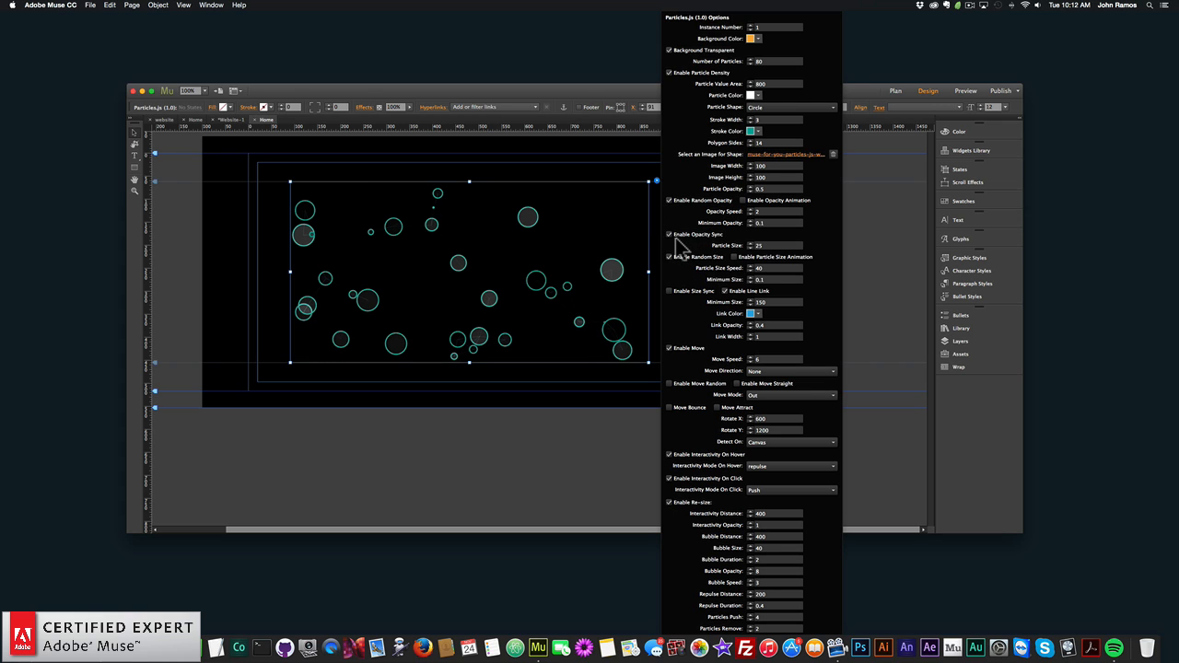
{"action": "left_click", "coordinate": [742, 200]}
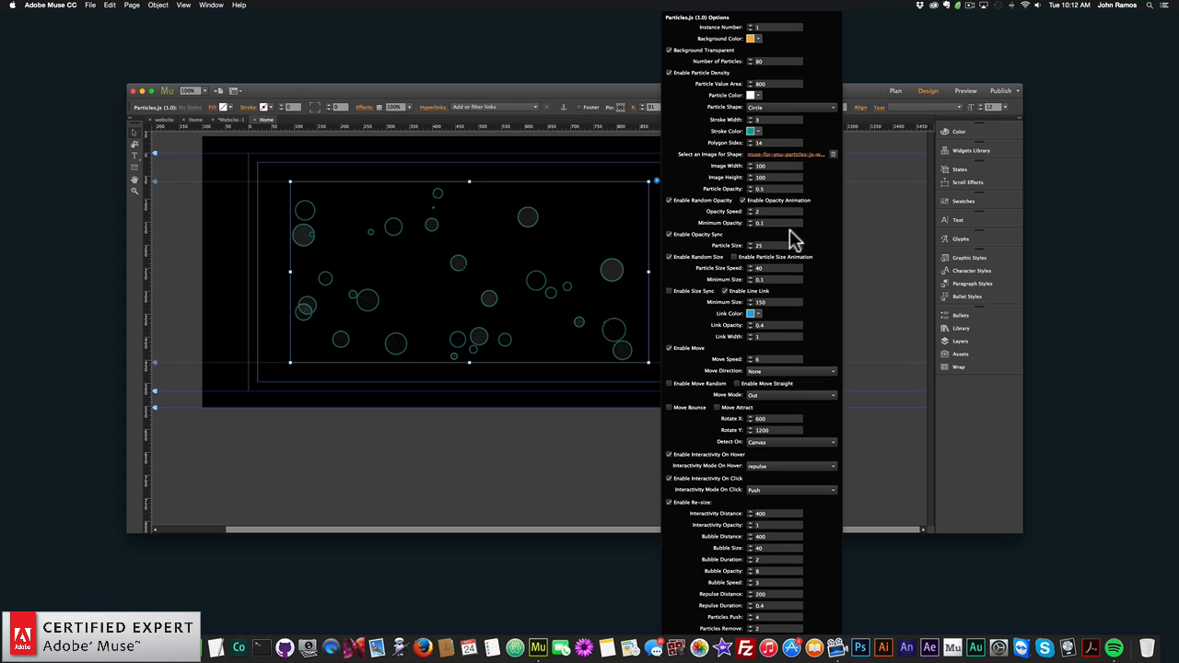
{"action": "left_click", "coordinate": [295, 240]}
{"action": "left_click", "coordinate": [260, 210]}
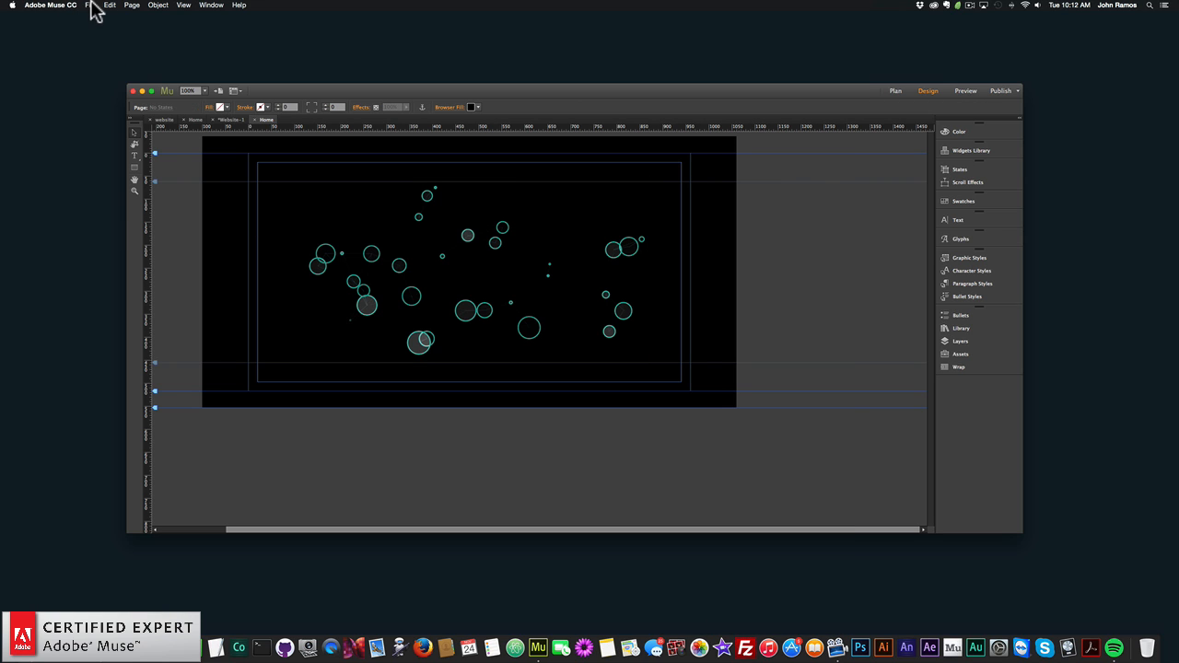
- Preview the page with the synced particle opacity in the browser, and return to Adobe Muse
{"action": "left_click", "coordinate": [91, 6]}
{"action": "left_click", "coordinate": [181, 153]}
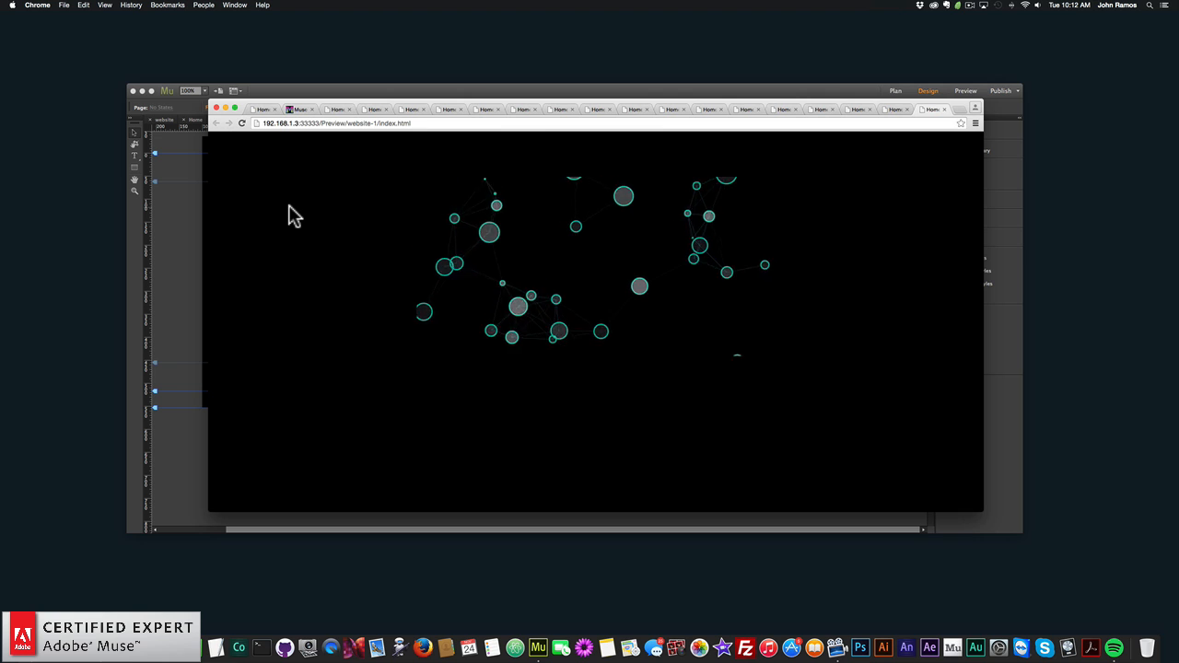
{"action": "left_click", "coordinate": [192, 226]}
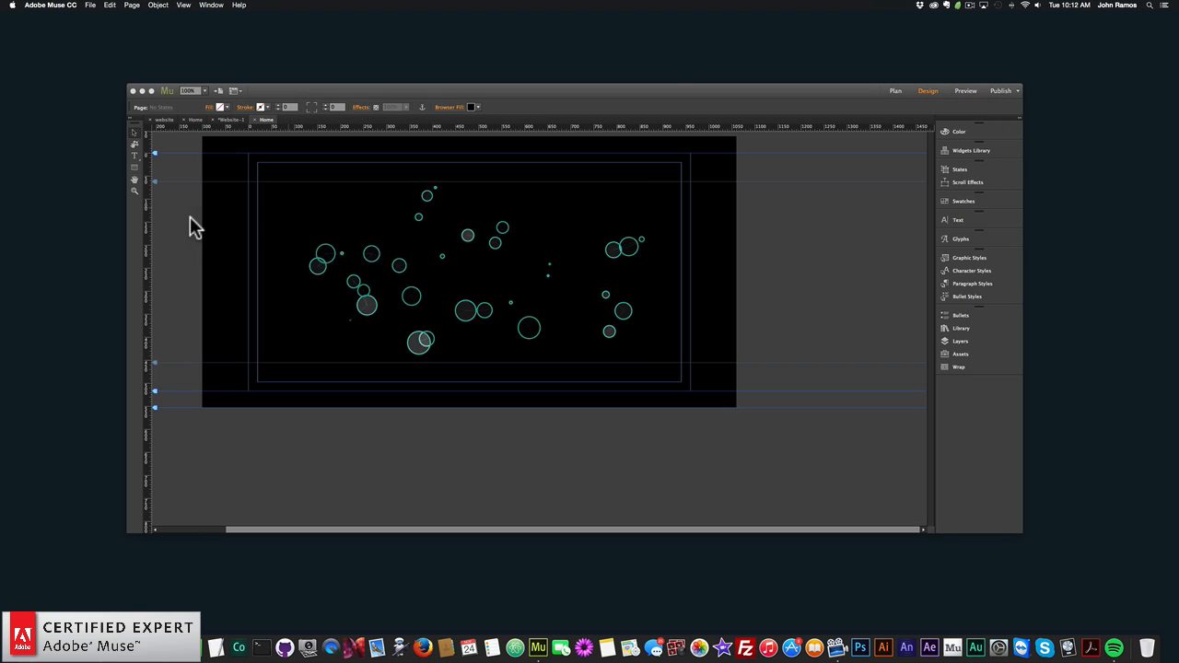
- Set the Particles.js widget's particle size to 15
{"action": "left_click", "coordinate": [624, 232]}
{"action": "left_click", "coordinate": [656, 181]}
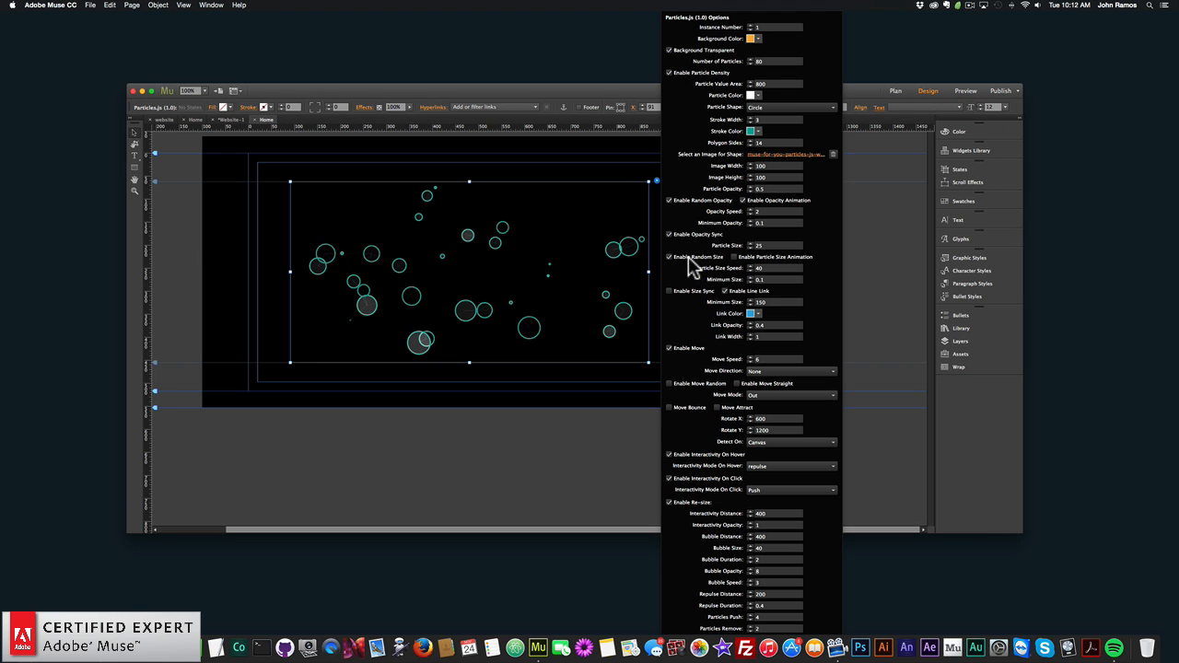
{"action": "double_click", "coordinate": [765, 245]}
{"action": "type", "text": "15"}
{"action": "key", "text": "Return"}
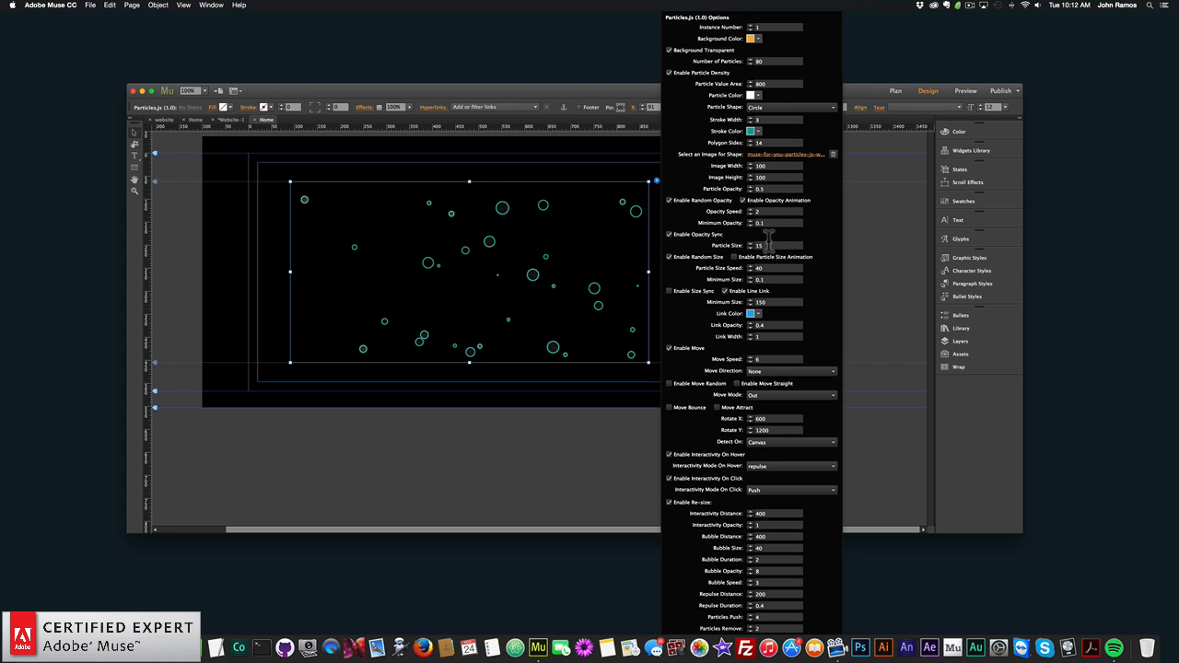
- Disable opacity sync, random opacity and opacity animation for the particles
{"action": "left_click", "coordinate": [669, 234]}
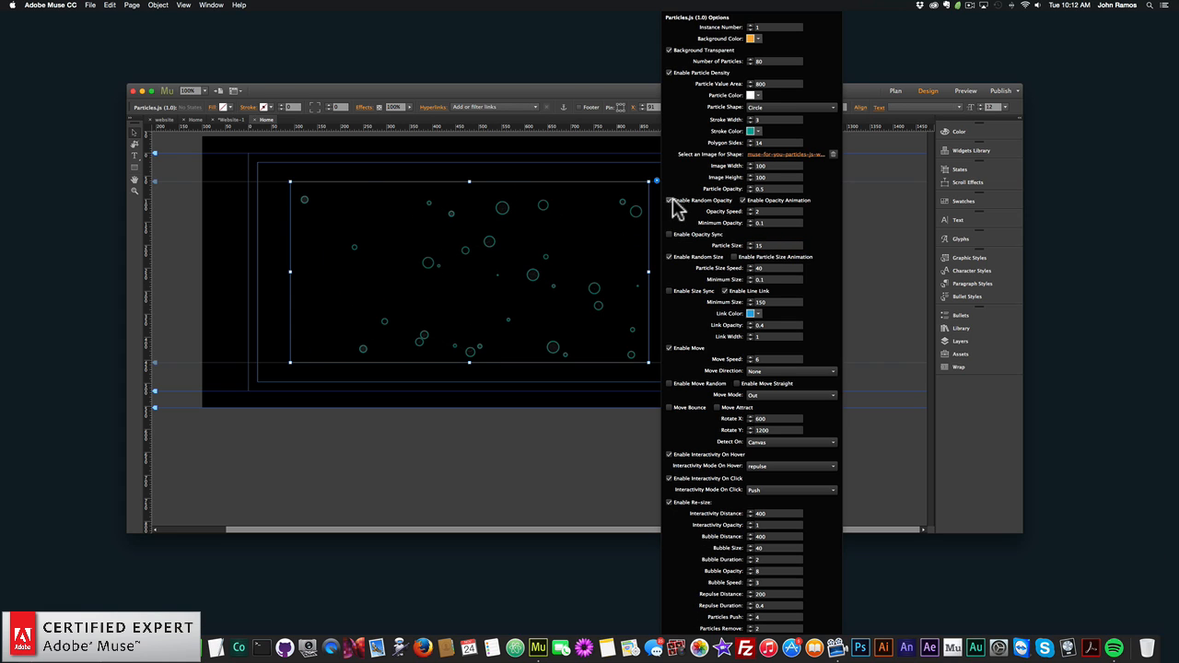
{"action": "left_click", "coordinate": [670, 200]}
{"action": "left_click", "coordinate": [743, 200]}
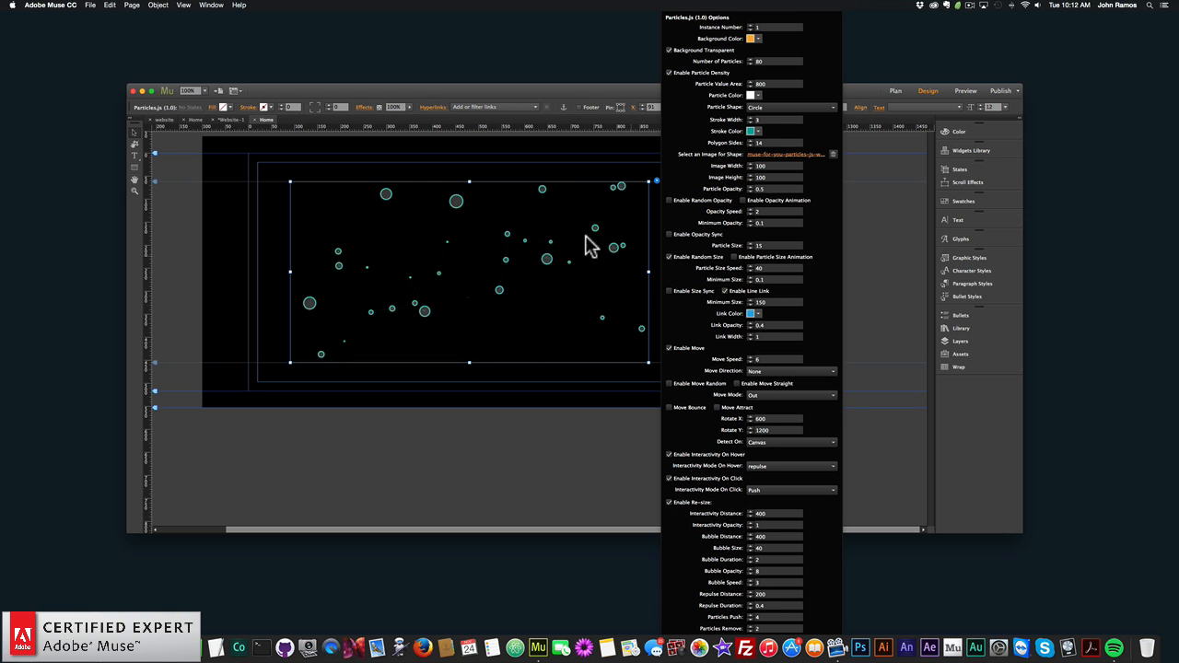
- Disable random size and enable the particle size animation, and close the widget options
{"action": "left_click", "coordinate": [670, 256]}
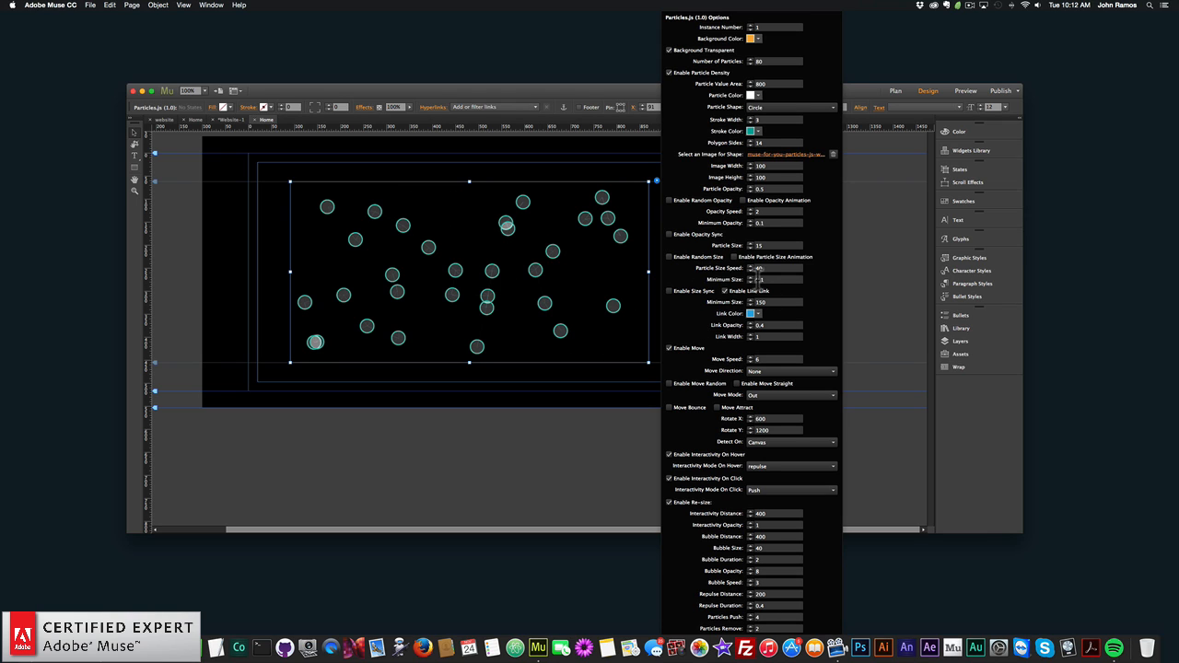
{"action": "left_click", "coordinate": [735, 257]}
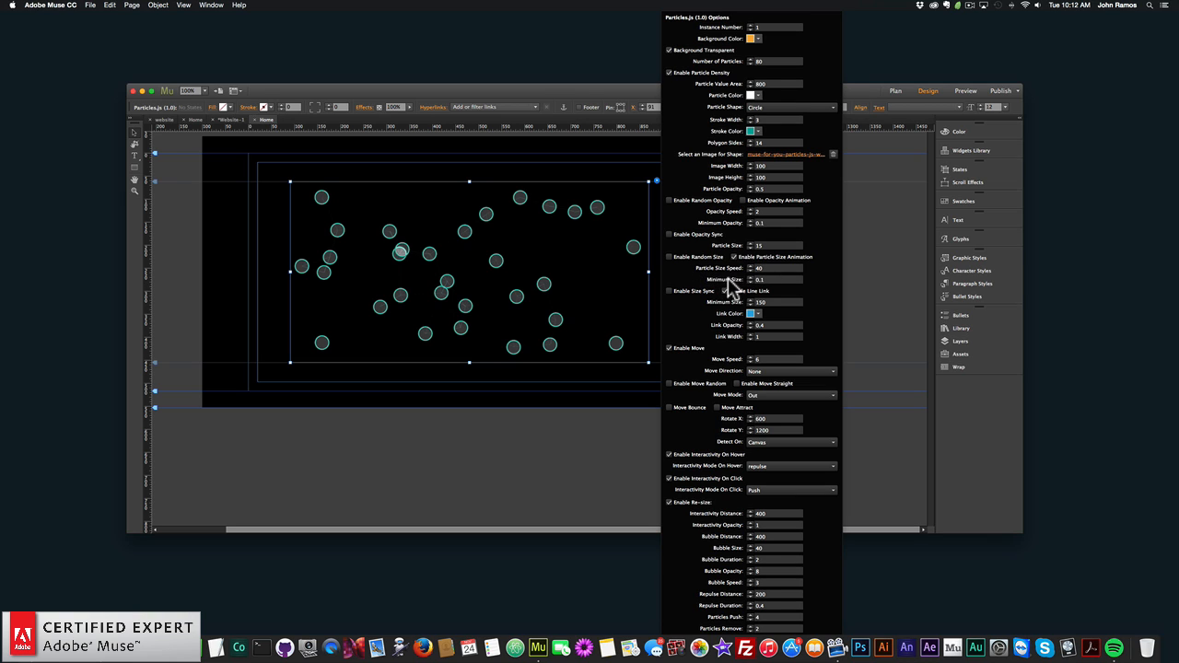
{"action": "left_click", "coordinate": [279, 279]}
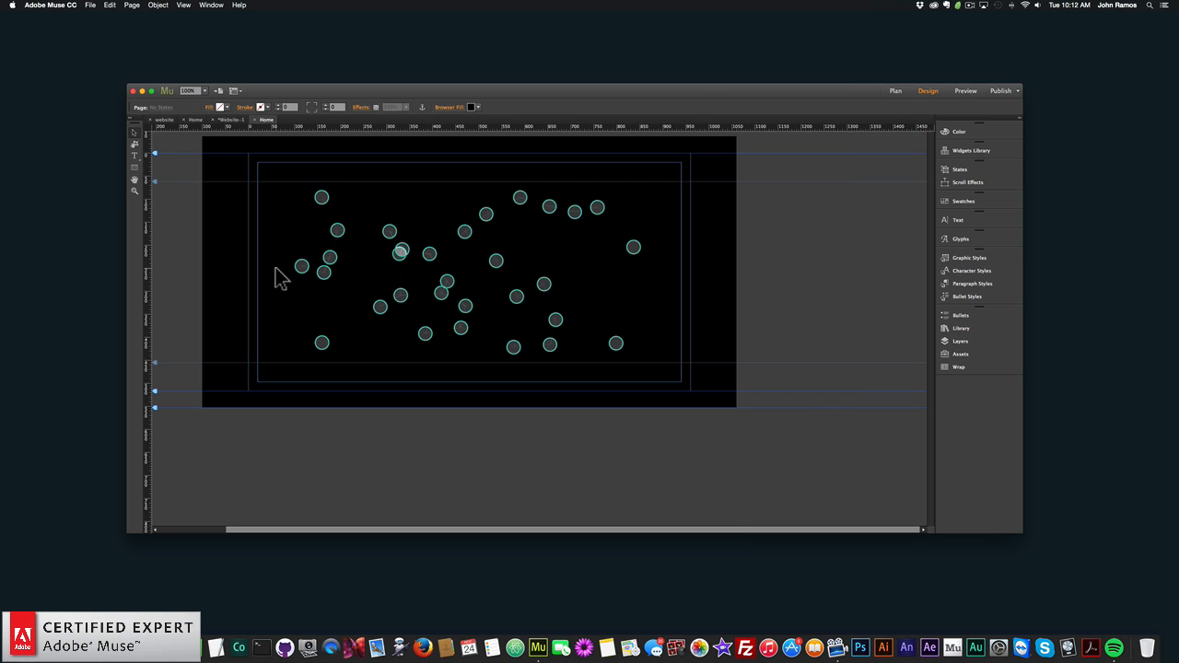
- Preview the page with the particle size animation in the browser, and return to Adobe Muse
{"action": "left_click", "coordinate": [90, 4]}
{"action": "left_click", "coordinate": [168, 154]}
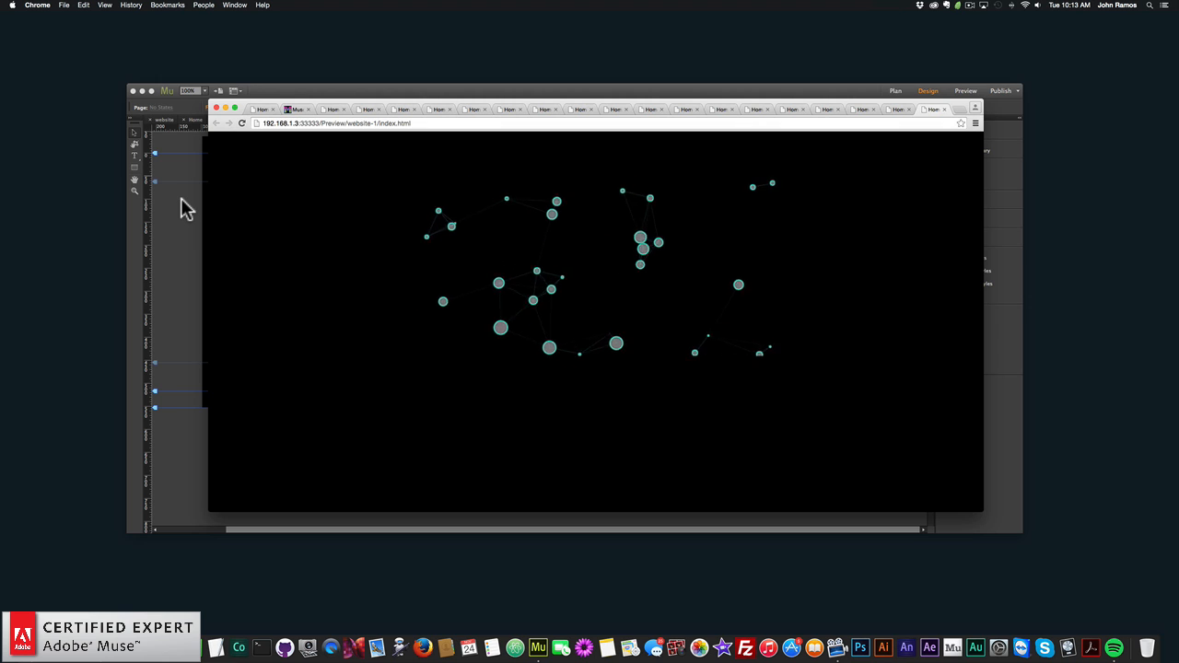
{"action": "left_click", "coordinate": [181, 198]}
- Try values of 1 and 2 for the minimum size of the particle size animation
{"action": "left_click", "coordinate": [522, 230]}
{"action": "left_click", "coordinate": [657, 181]}
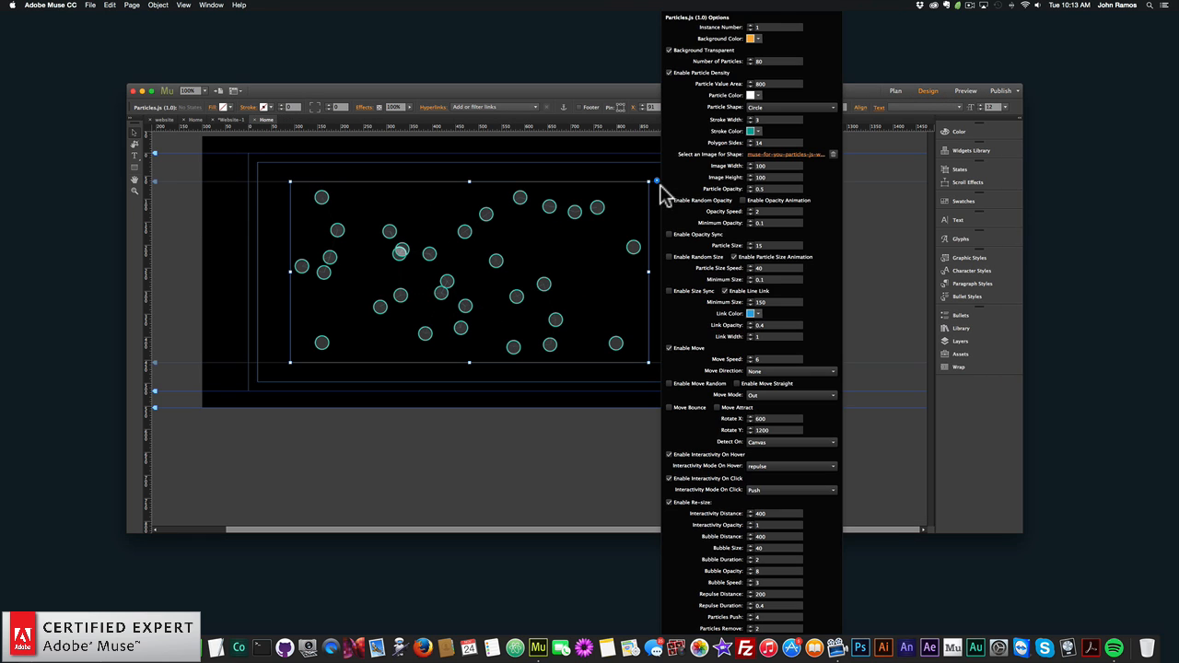
{"action": "double_click", "coordinate": [766, 279]}
{"action": "type", "text": "1"}
{"action": "key", "text": "Return"}
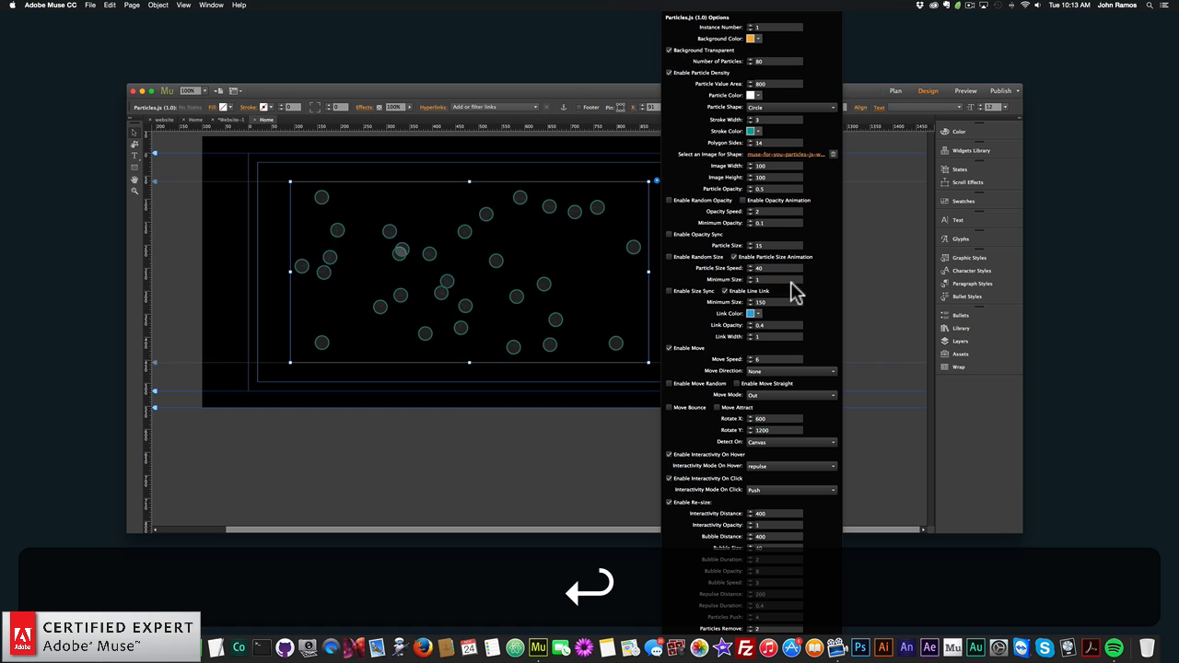
{"action": "double_click", "coordinate": [774, 279]}
{"action": "type", "text": "2"}
{"action": "key", "text": "Return"}
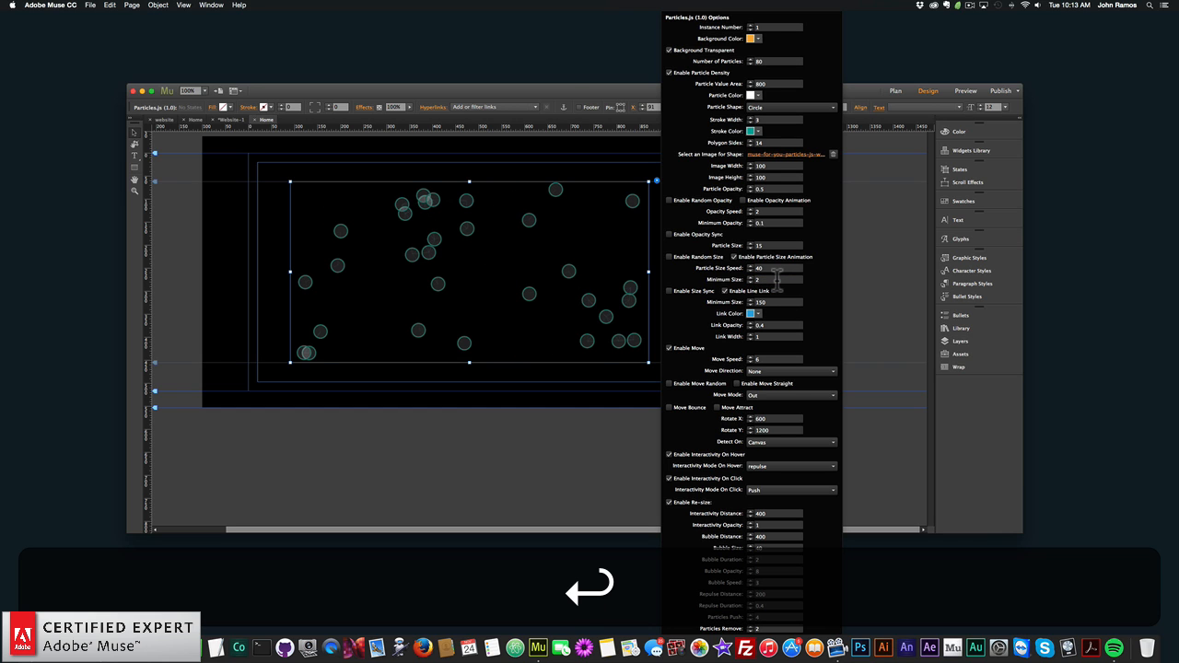
- Set the minimum size of the particle size animation to 20, and close the widget options
{"action": "double_click", "coordinate": [777, 279]}
{"action": "key", "text": "BackSpace"}
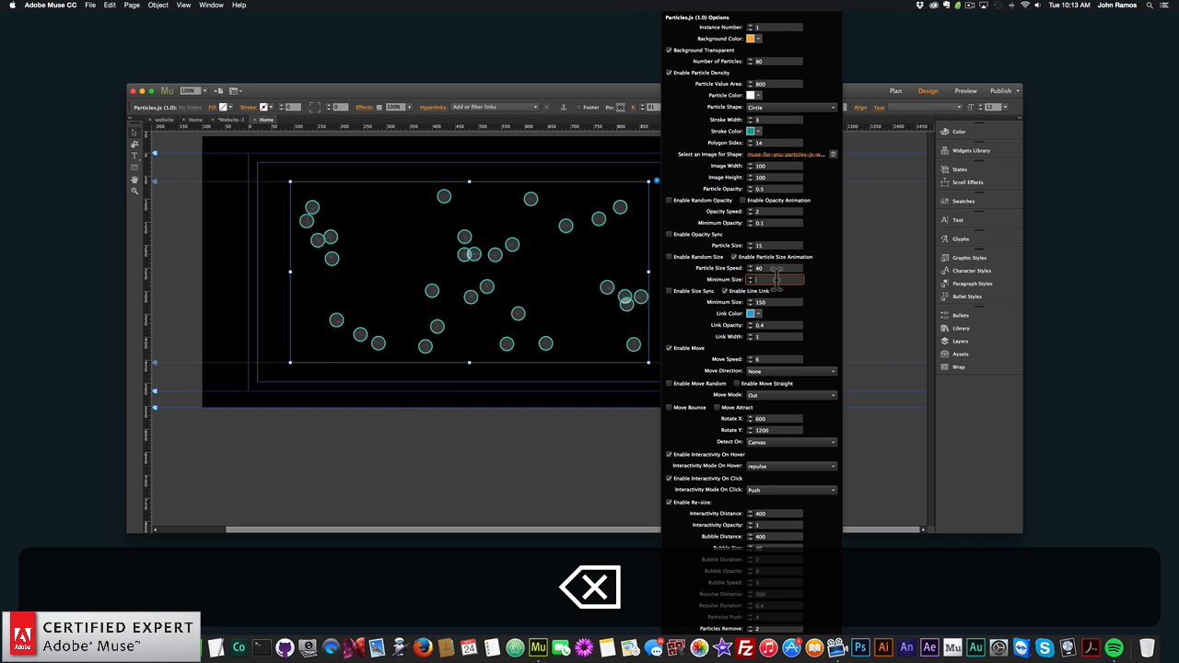
{"action": "key", "text": "BackSpace"}
{"action": "type", "text": "20"}
{"action": "key", "text": "Return"}
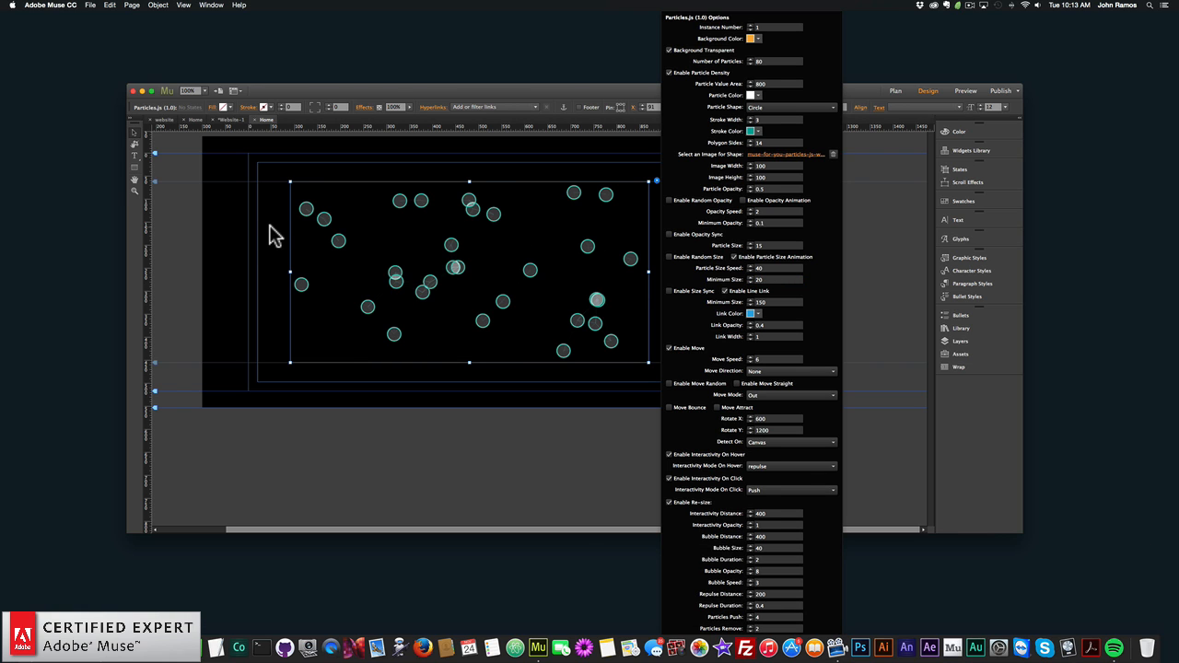
{"action": "left_click", "coordinate": [265, 210]}
- Preview the page with the minimum particle size of 20 in the browser, and return to Adobe Muse
{"action": "left_click", "coordinate": [90, 5]}
{"action": "left_click", "coordinate": [139, 151]}
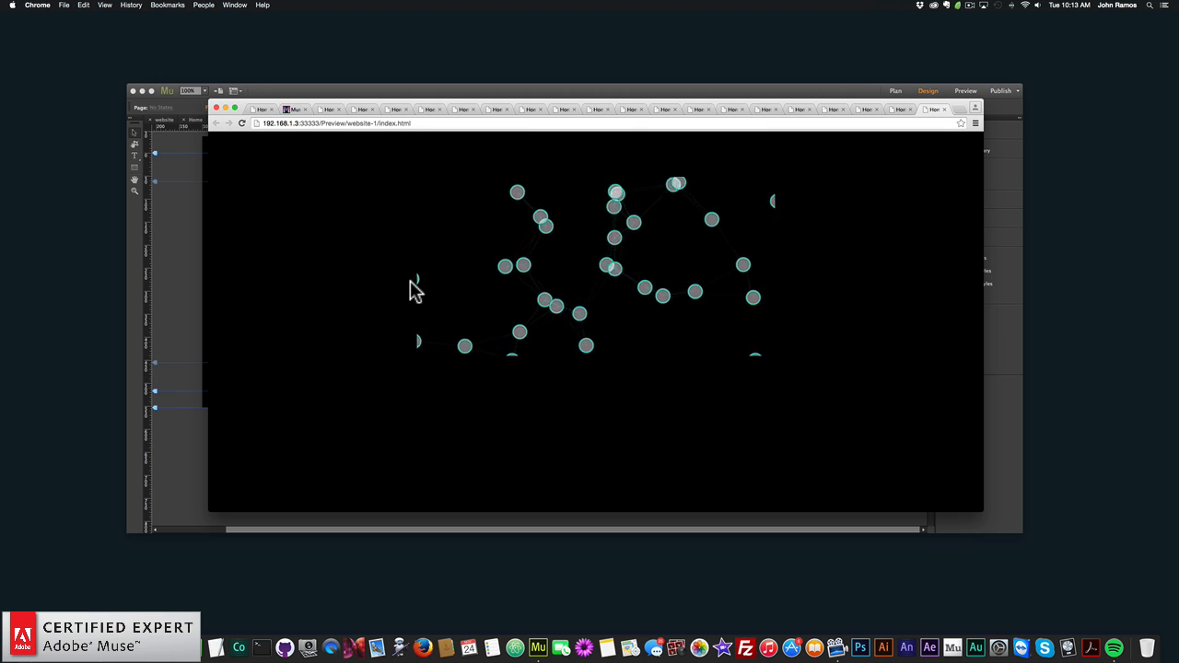
{"action": "left_click", "coordinate": [183, 241]}
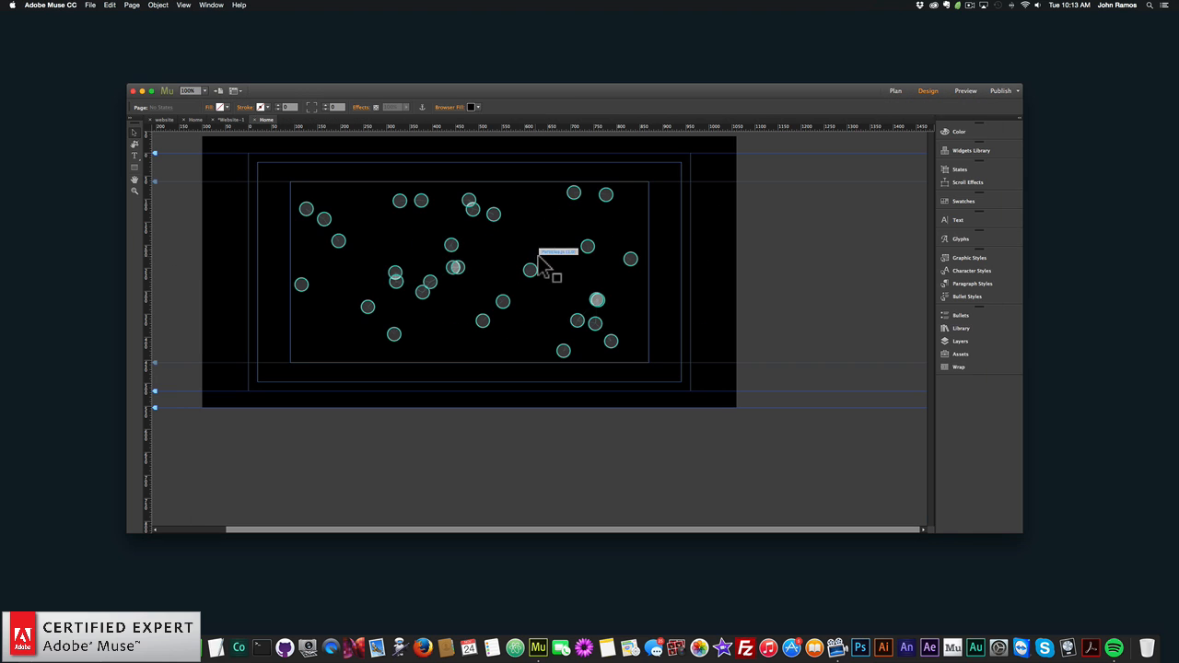
- Set the minimum size of the particle size animation to 10, and close the widget options
{"action": "left_click", "coordinate": [541, 255]}
{"action": "left_click", "coordinate": [657, 180]}
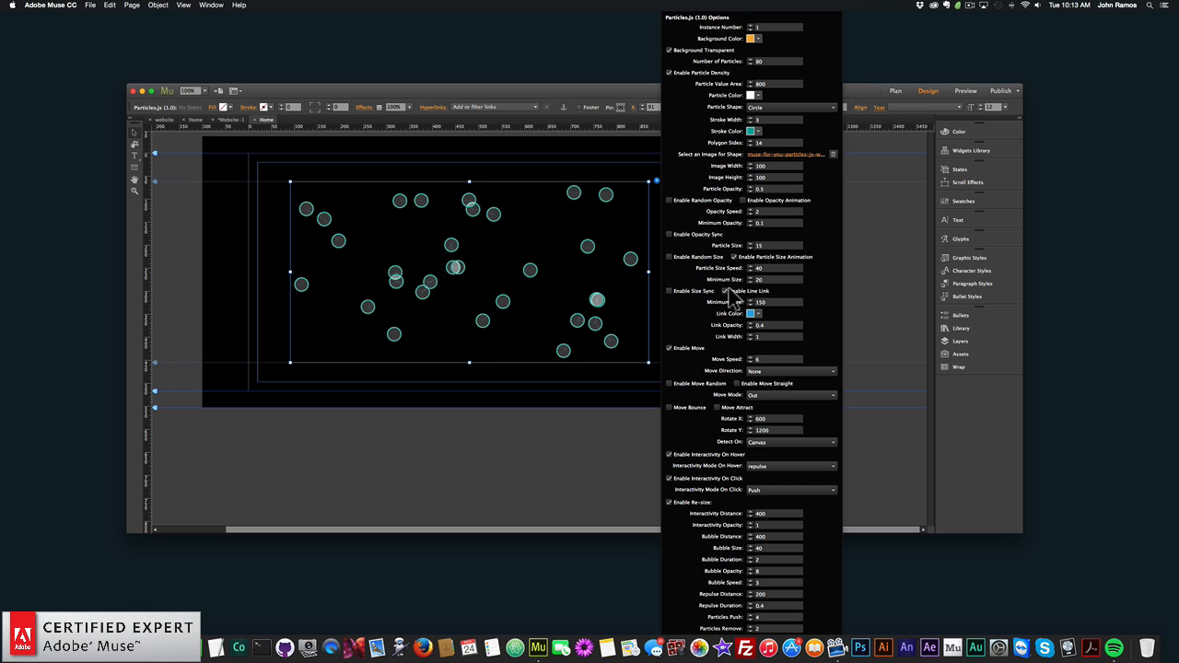
{"action": "type", "text": "10"}
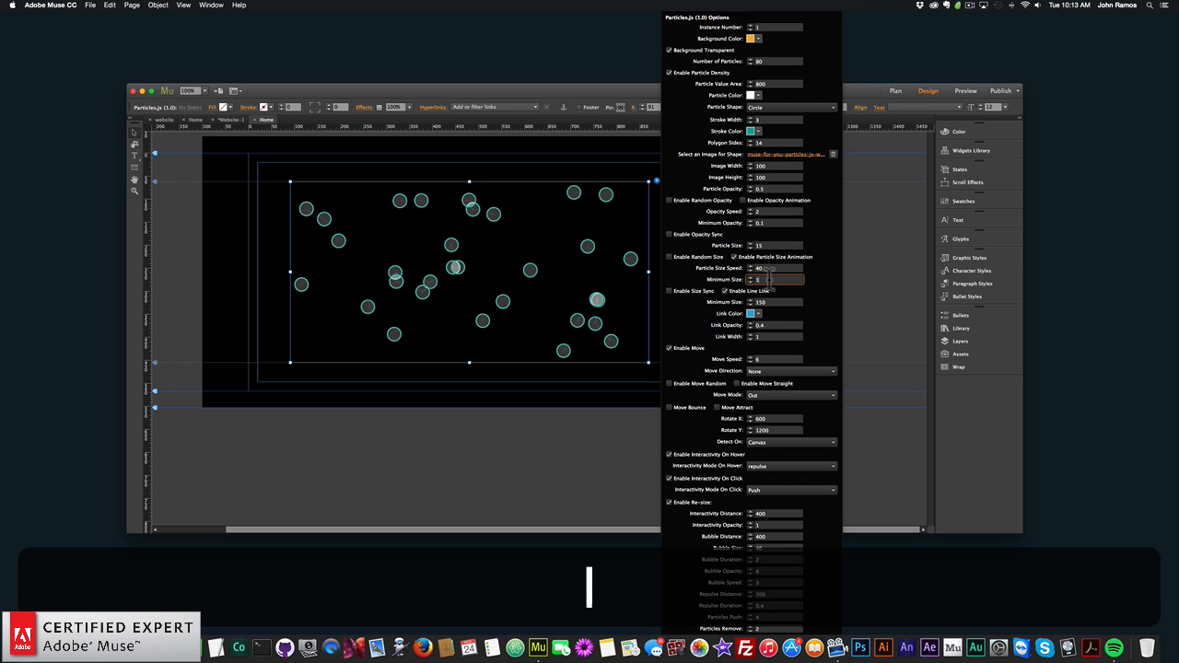
{"action": "key", "text": "Return"}
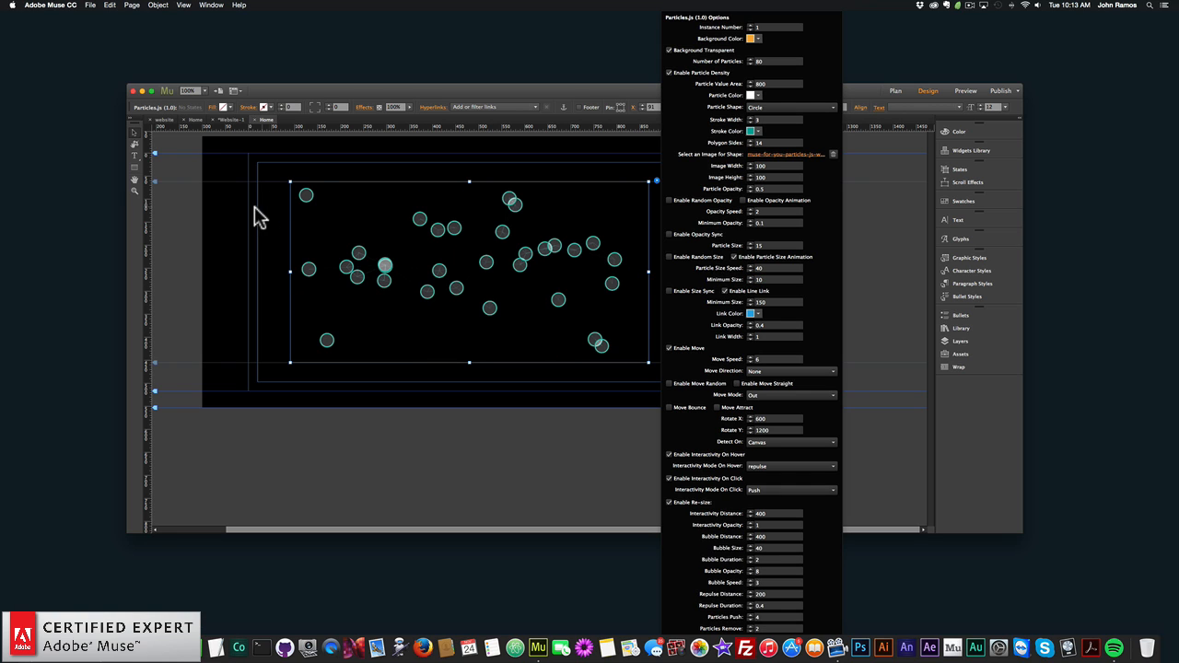
{"action": "left_click", "coordinate": [255, 208]}
- Preview the page with the minimum particle size of 10 in the browser, and return to Adobe Muse
{"action": "left_click", "coordinate": [90, 5]}
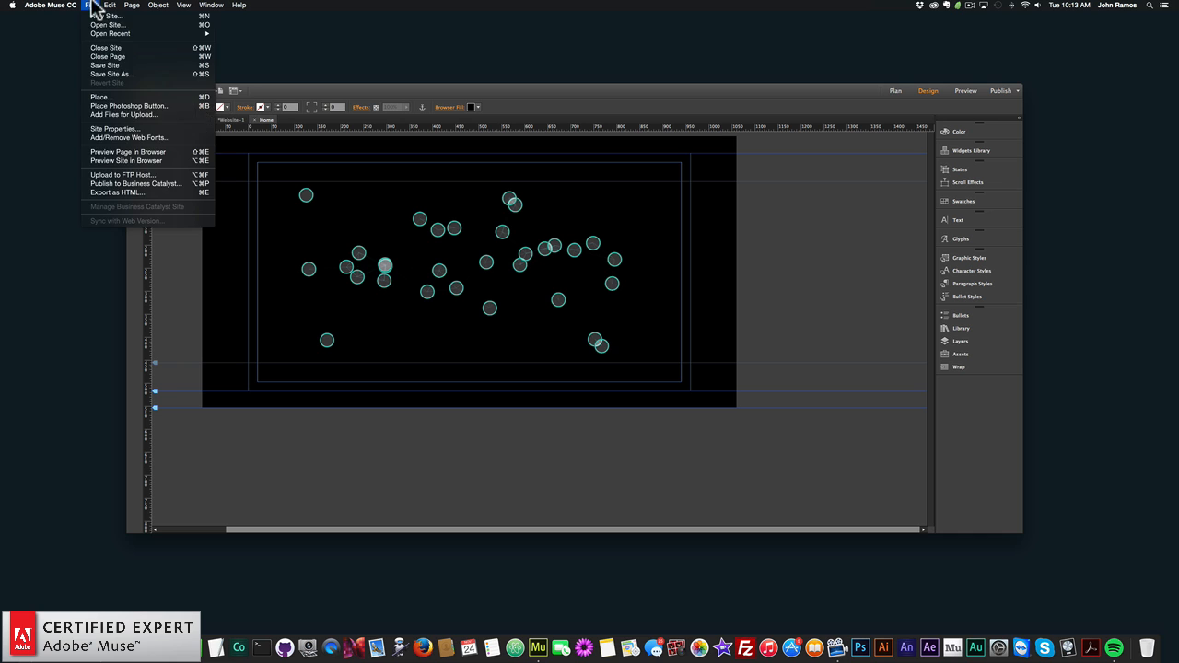
{"action": "left_click", "coordinate": [157, 153]}
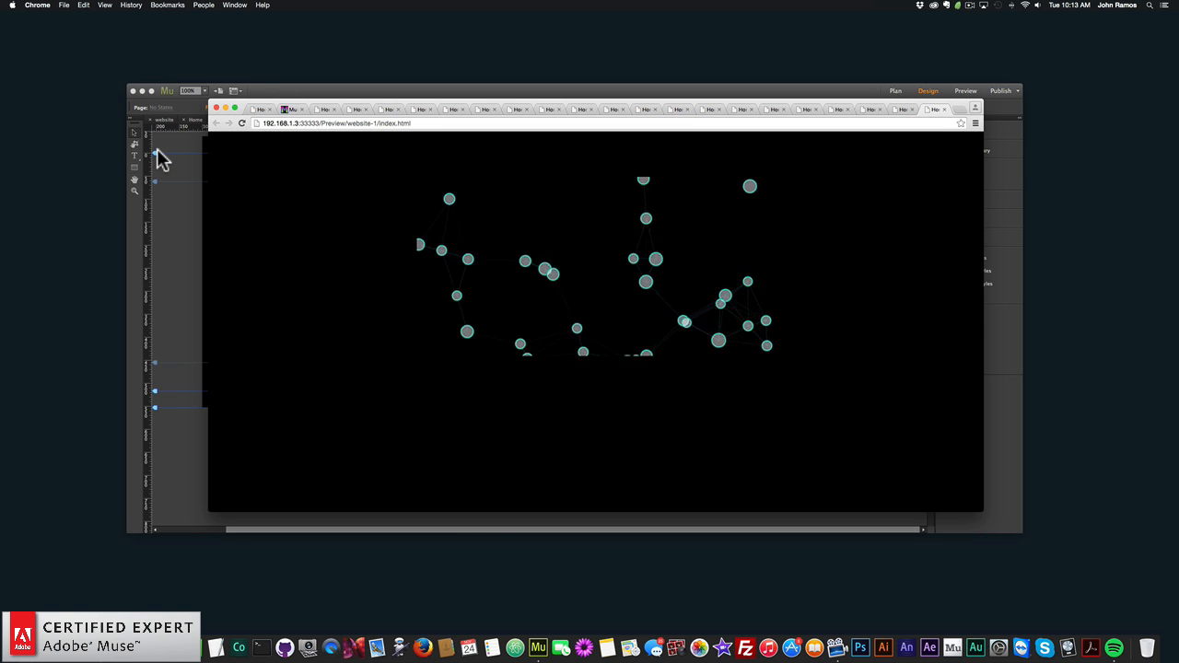
{"action": "left_click", "coordinate": [174, 218]}
- Set the widget's particle size speed to 20, and preview the page in the browser
{"action": "left_click", "coordinate": [502, 229]}
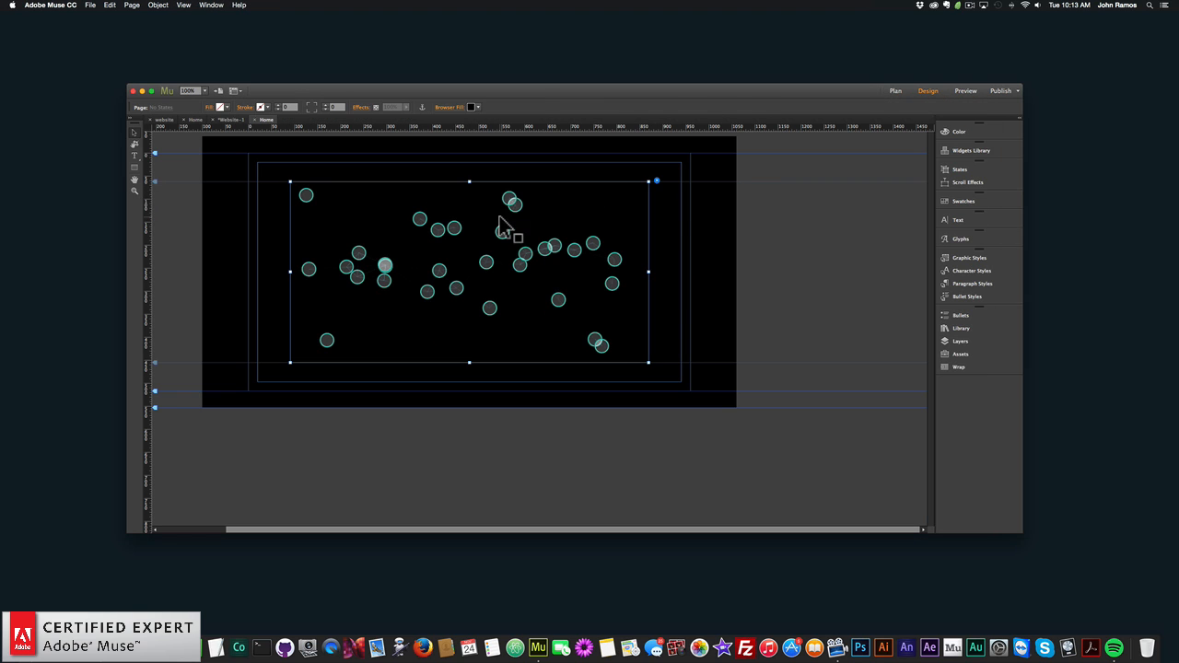
{"action": "left_click", "coordinate": [657, 182]}
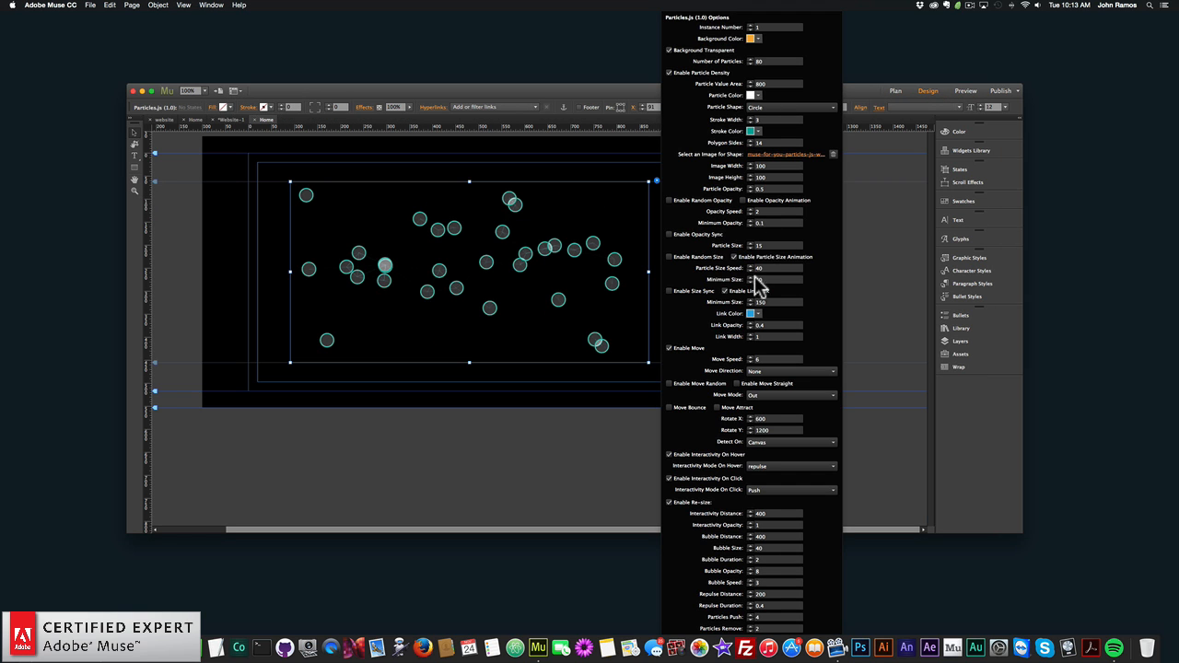
{"action": "key", "text": "Return"}
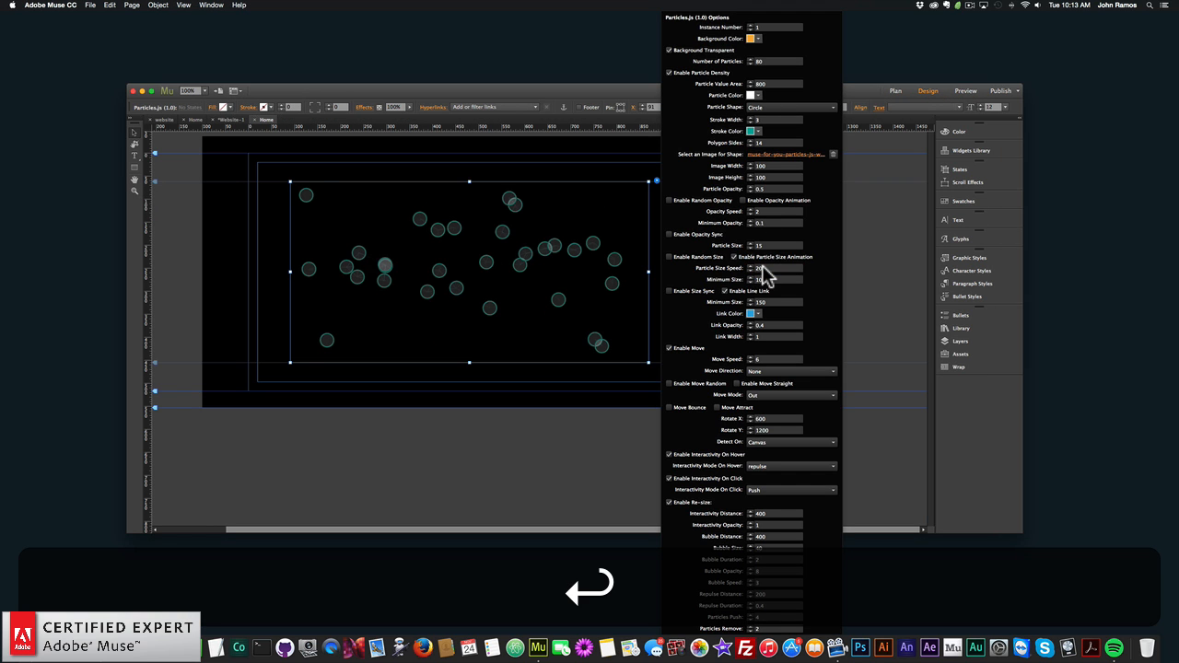
{"action": "left_click", "coordinate": [255, 254]}
{"action": "left_click", "coordinate": [90, 4]}
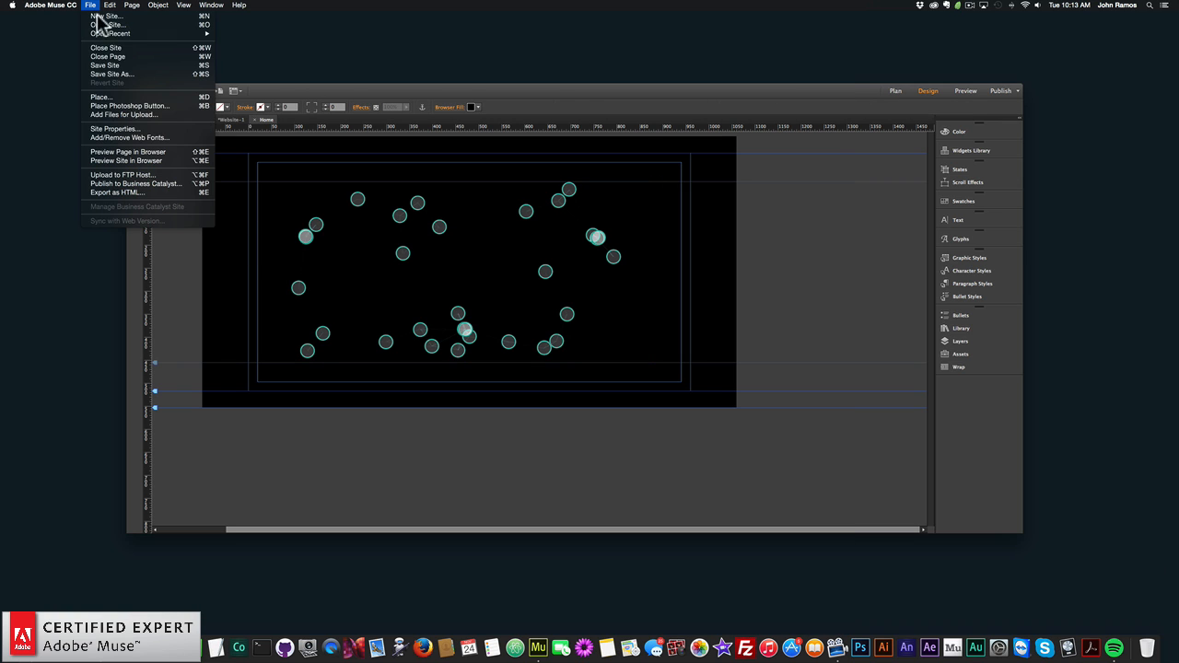
{"action": "left_click", "coordinate": [155, 152]}
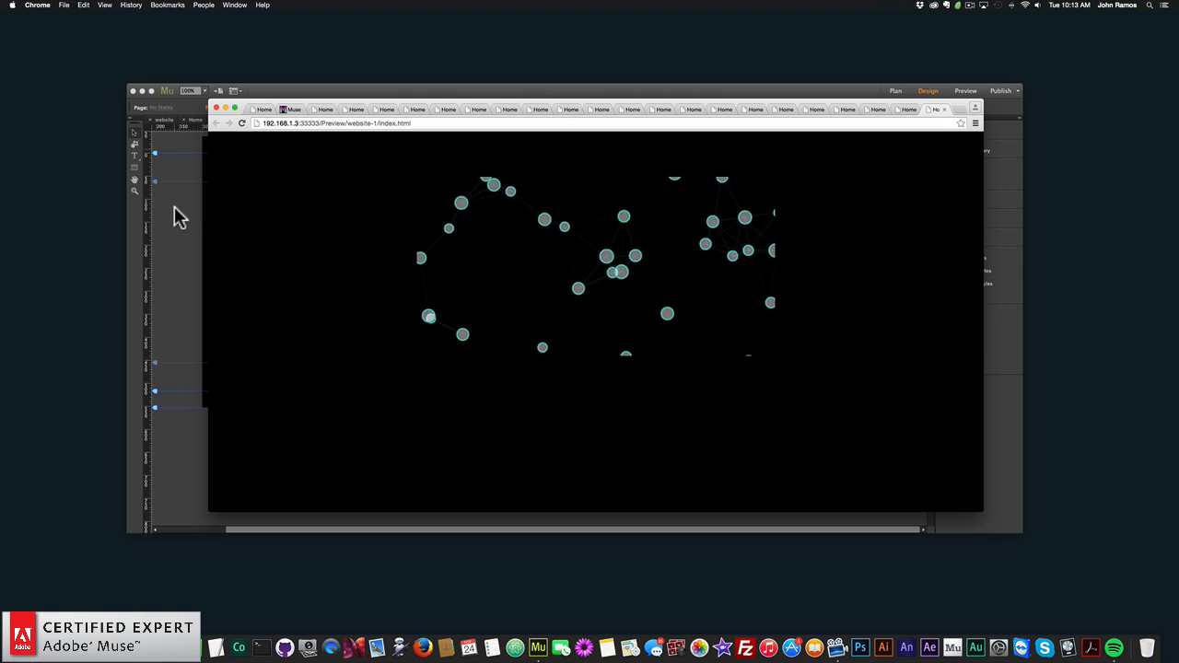
- Return to Adobe Muse, enable size sync for the Particles.js widget, and close the widget options
{"action": "left_click", "coordinate": [179, 217]}
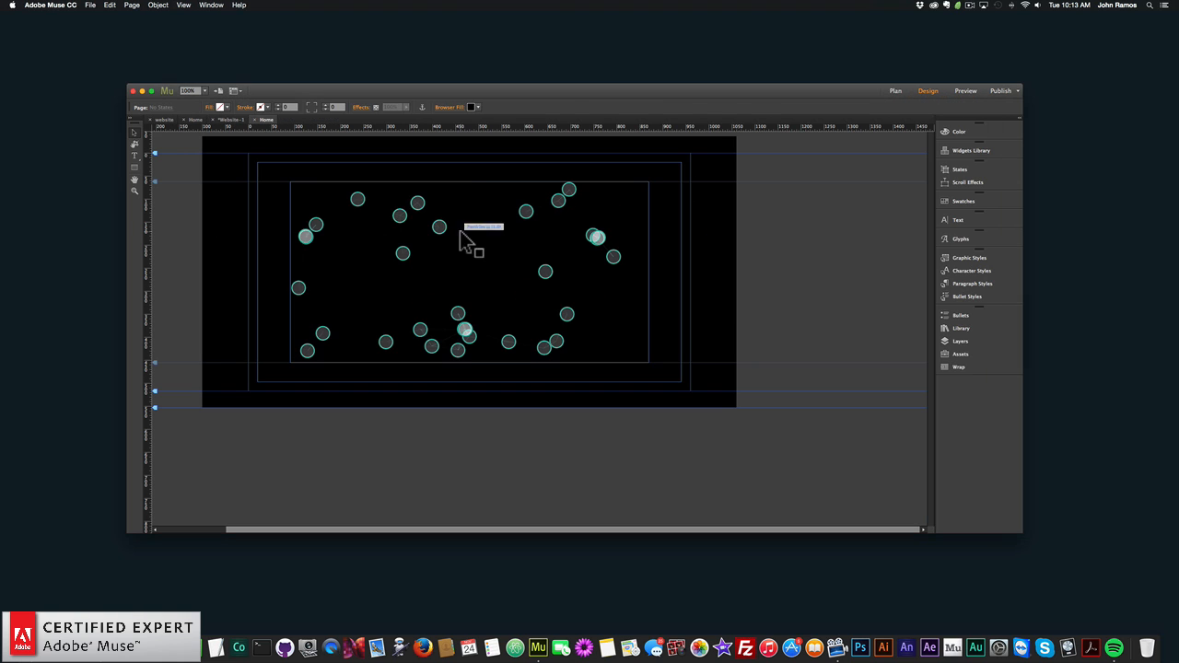
{"action": "left_click", "coordinate": [655, 183]}
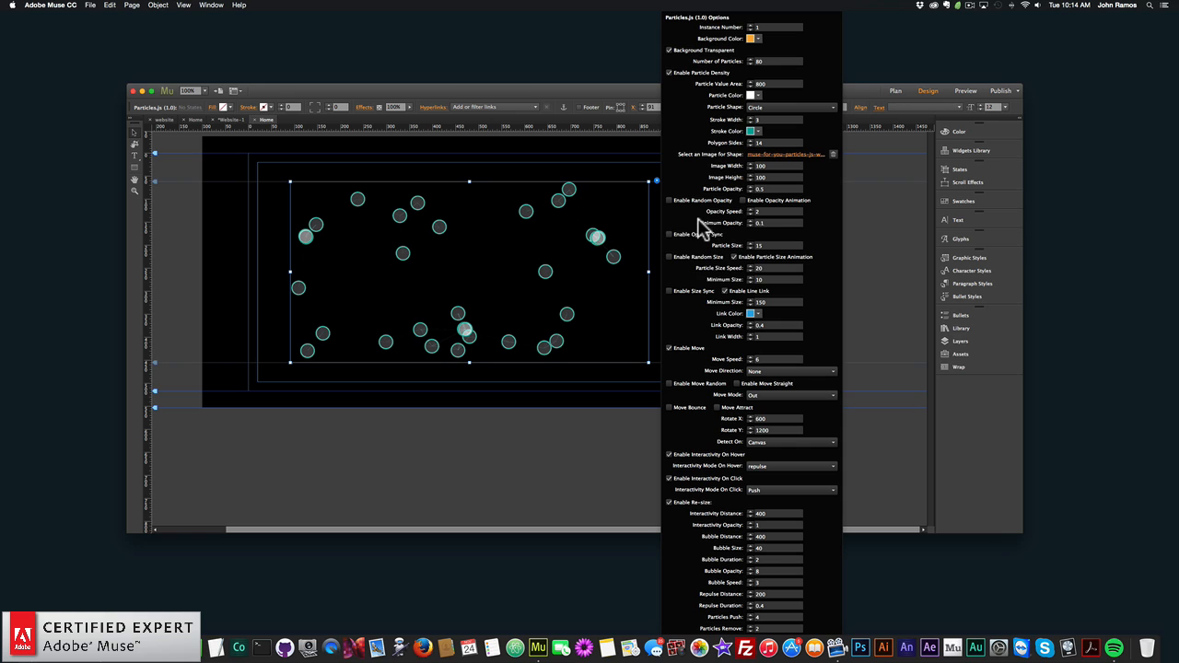
{"action": "left_click", "coordinate": [670, 291]}
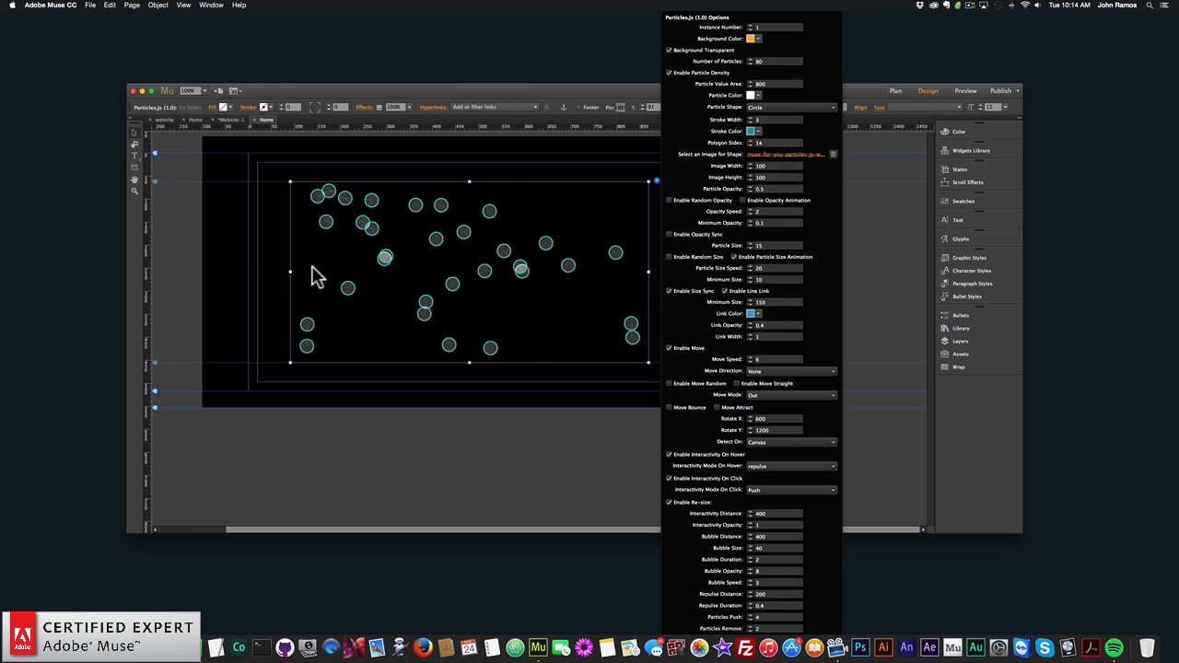
{"action": "left_click", "coordinate": [243, 268]}
- Preview the particles with size sync enabled in the browser, and return to Adobe Muse
{"action": "left_click", "coordinate": [90, 5]}
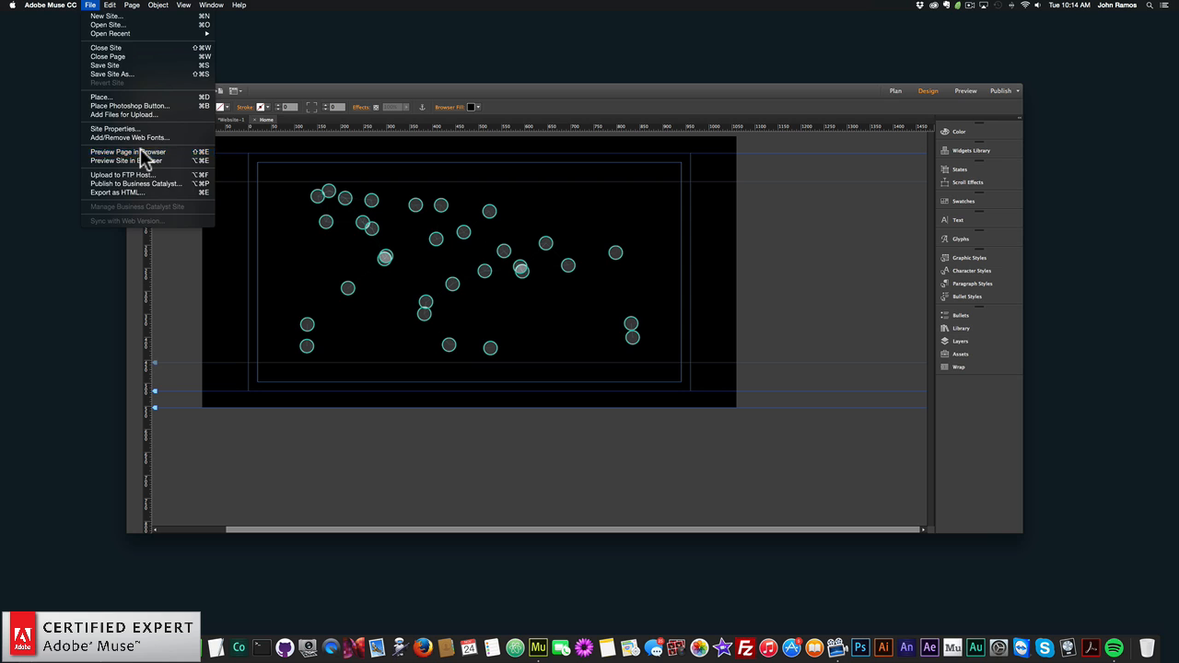
{"action": "left_click", "coordinate": [147, 162]}
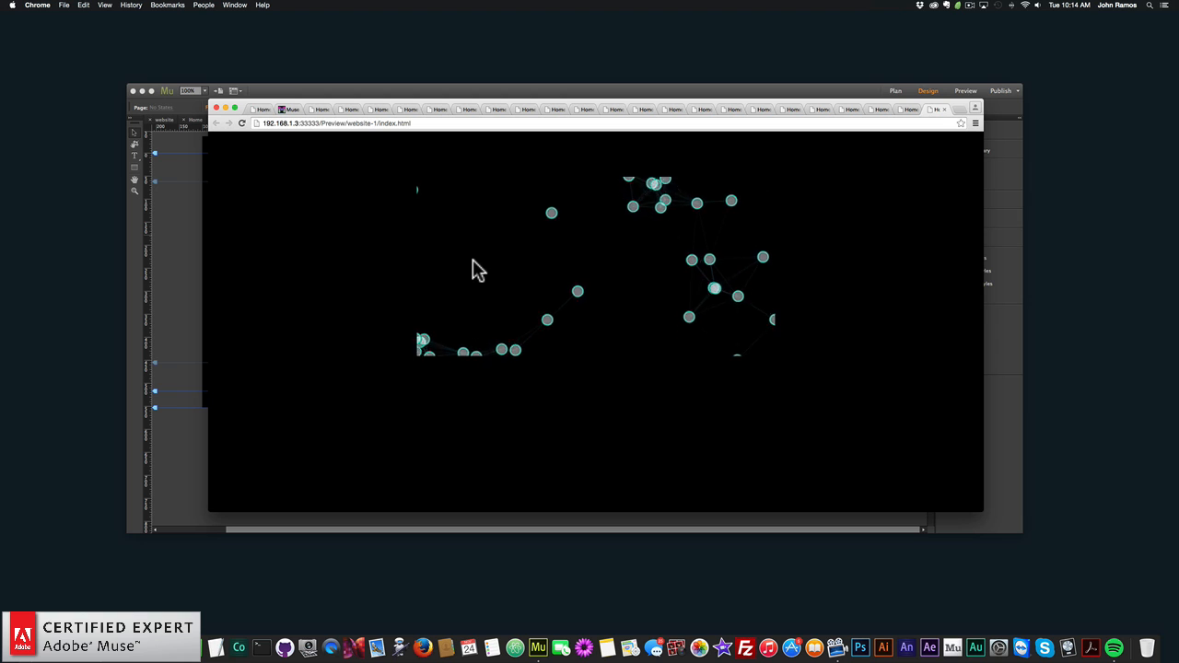
{"action": "left_click", "coordinate": [192, 221]}
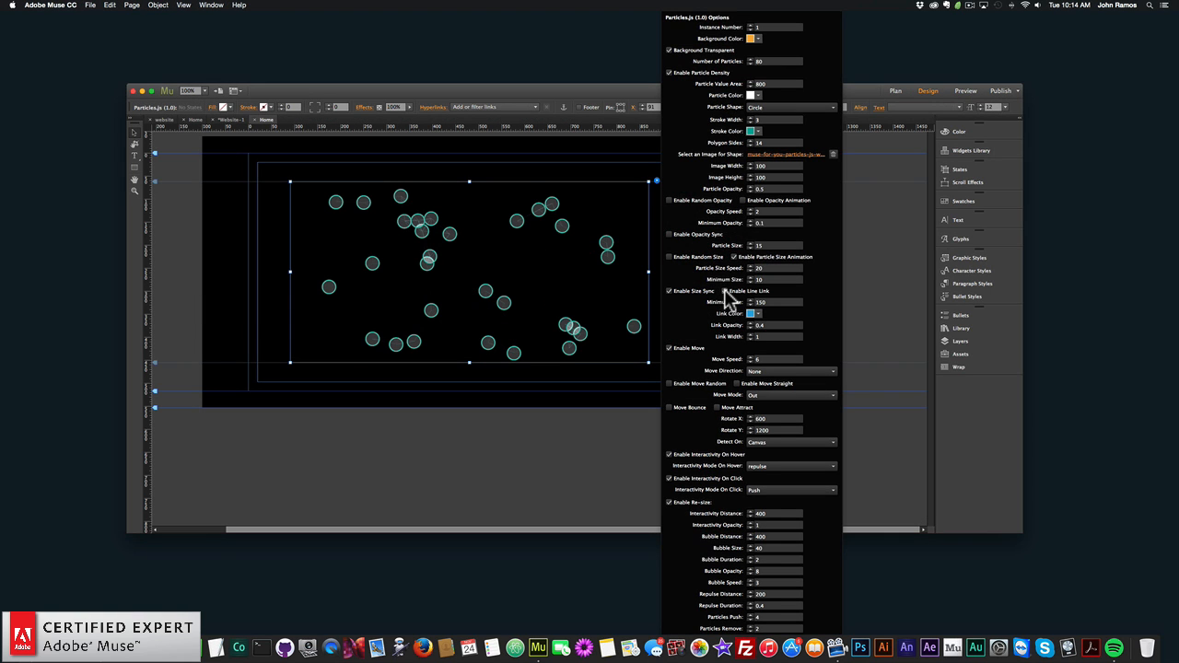
- Disable the widget's line link, preview the page in the browser, and return to Adobe Muse
{"action": "left_click", "coordinate": [485, 242]}
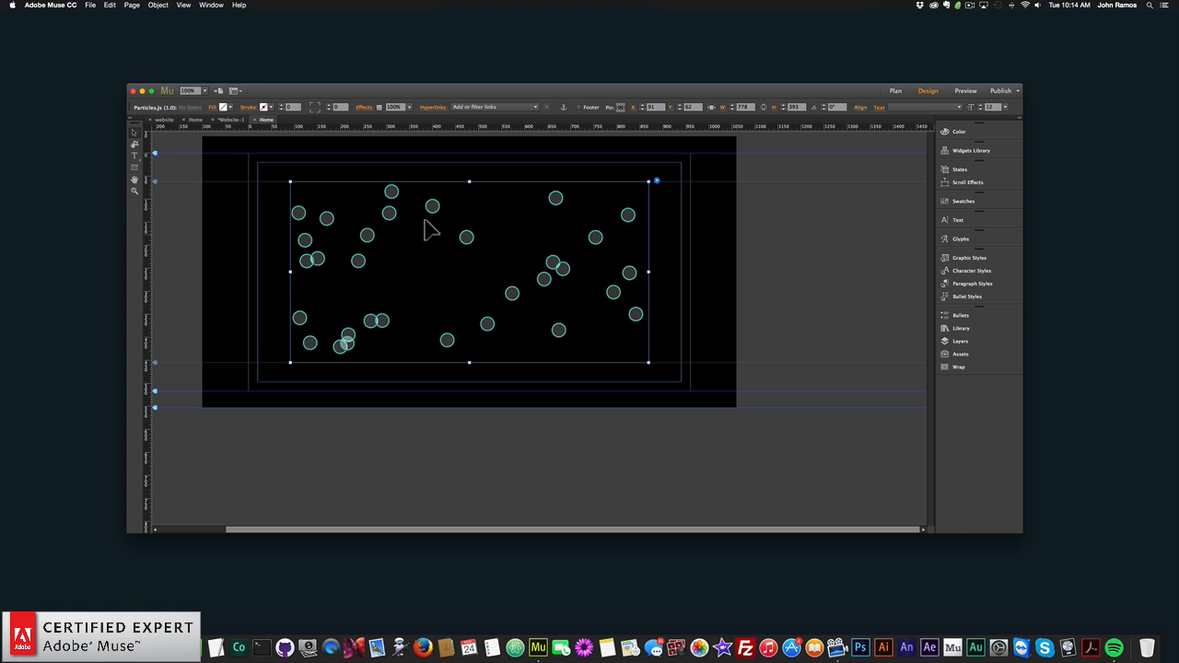
{"action": "left_click", "coordinate": [91, 5]}
{"action": "left_click", "coordinate": [187, 153]}
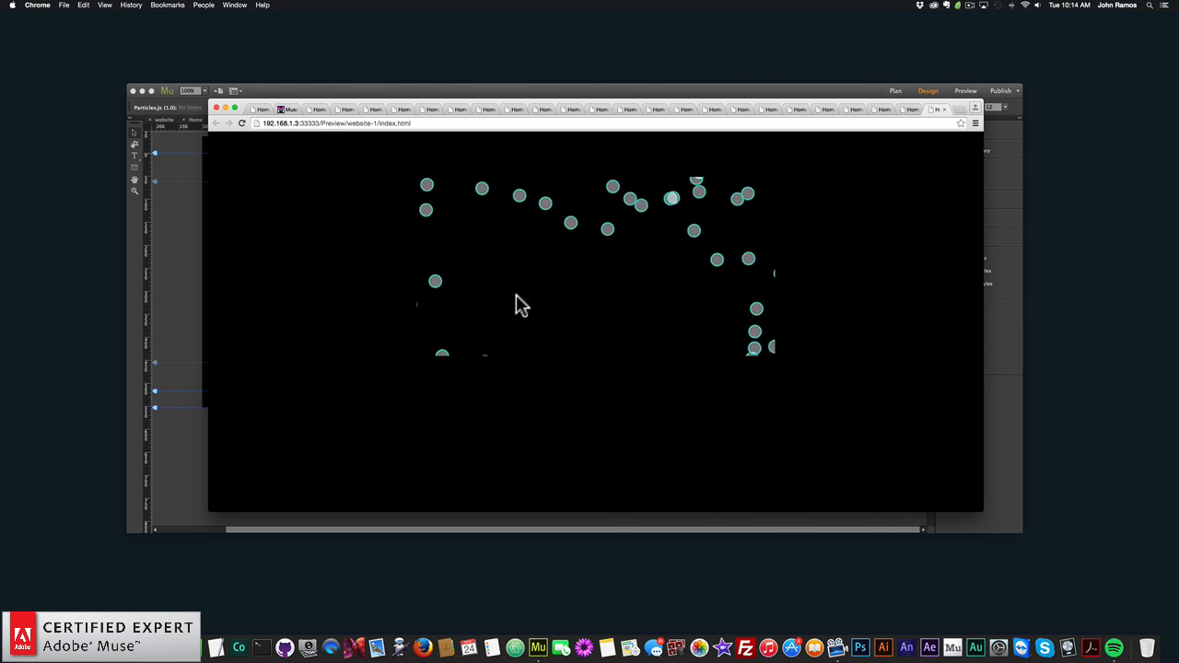
{"action": "left_click", "coordinate": [185, 248]}
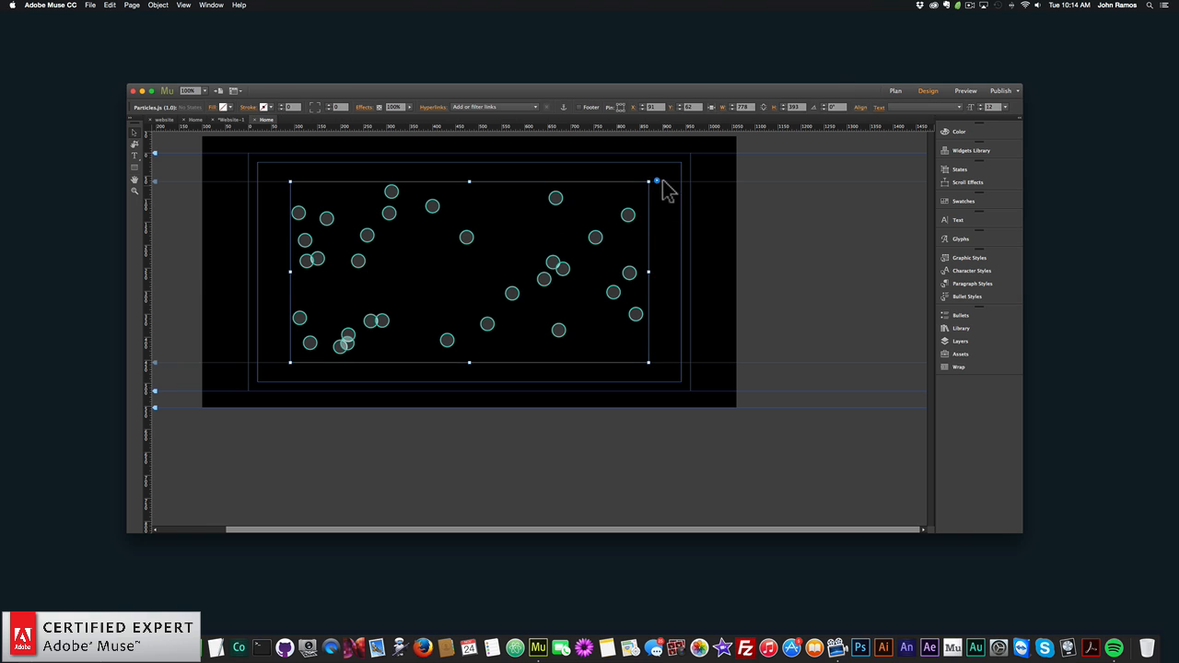
- Enable the widget's line link again, and disable the particle size animation and size sync
{"action": "left_click", "coordinate": [657, 181]}
{"action": "left_click", "coordinate": [725, 291]}
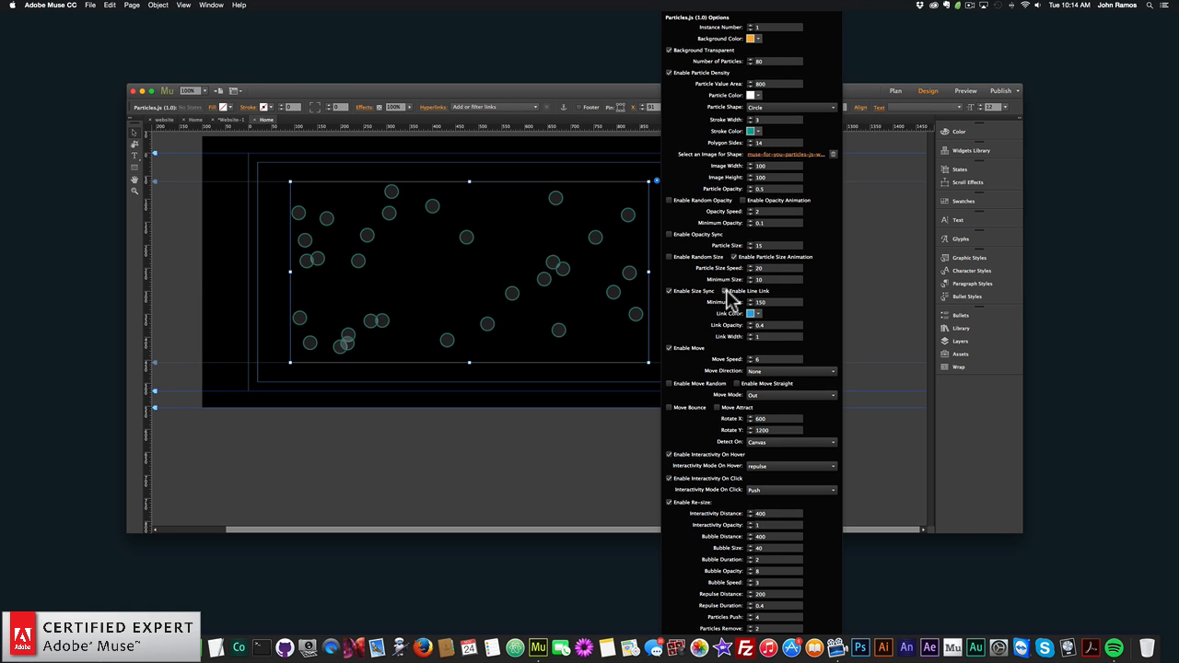
{"action": "left_click", "coordinate": [734, 257]}
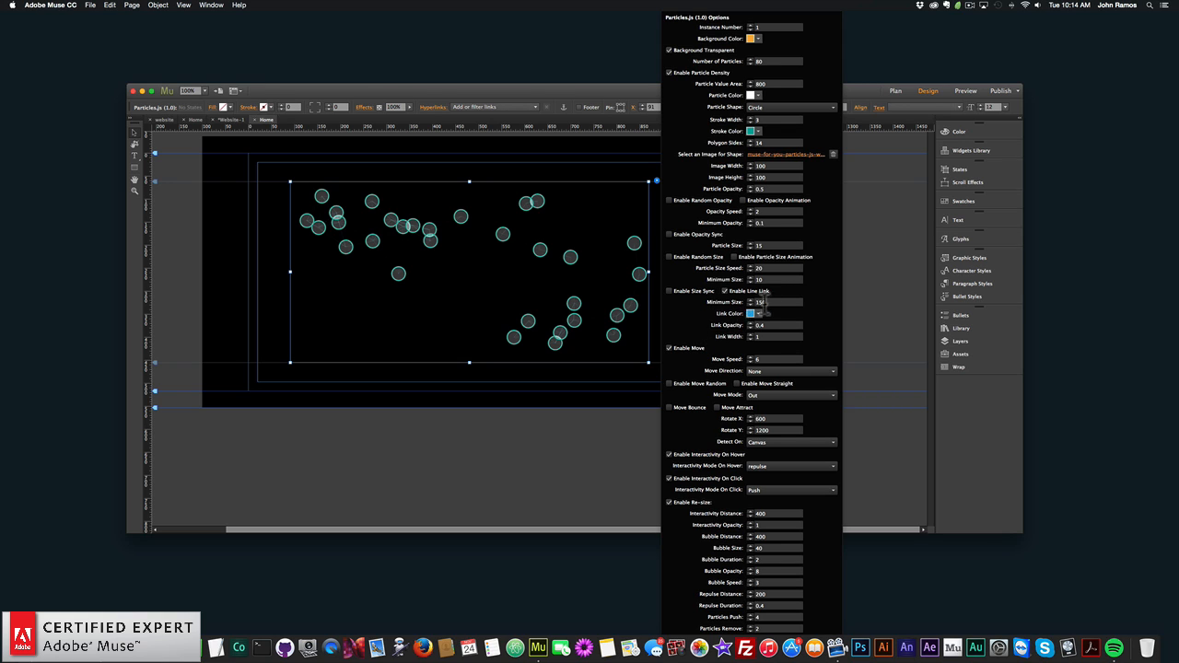
- Set the minimum size of the line link to 100, and close the widget options
{"action": "key", "text": "BackSpace"}
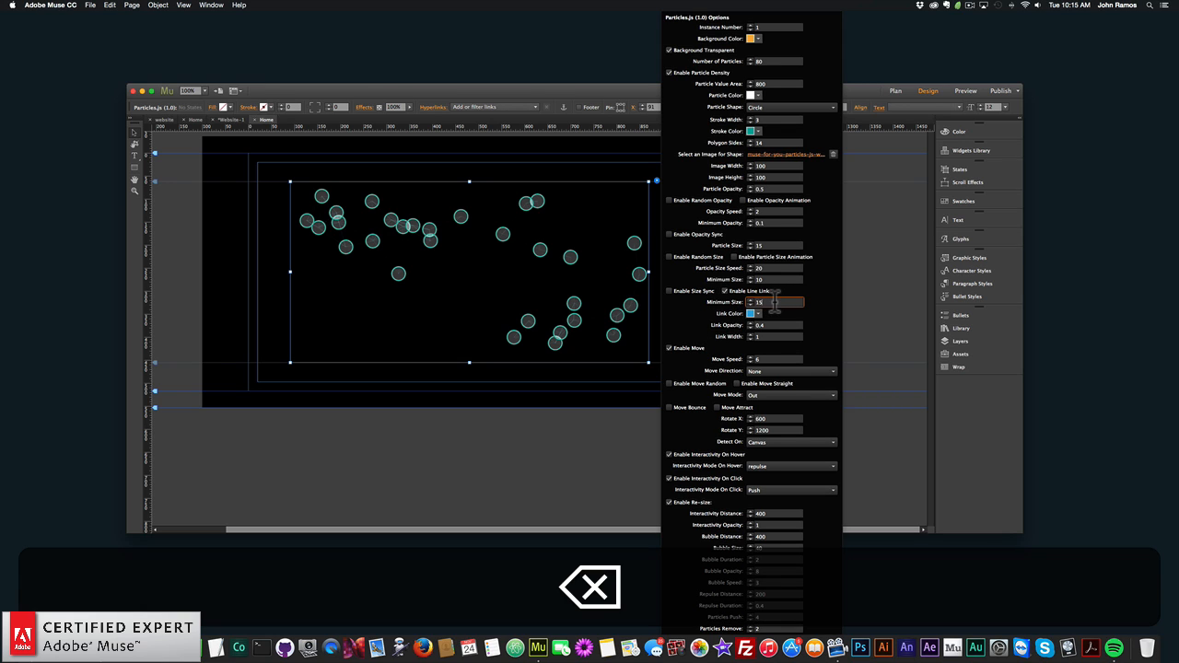
{"action": "type", "text": "100"}
{"action": "key", "text": "Return"}
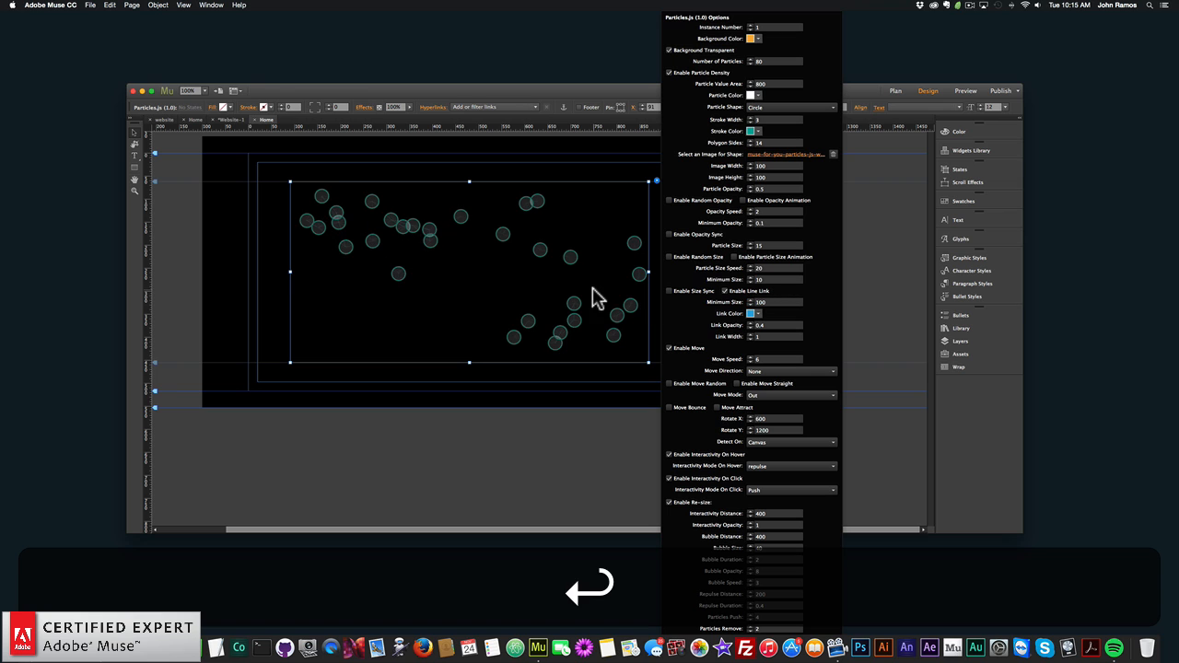
{"action": "left_click", "coordinate": [293, 267]}
- Preview the page with the line link's minimum size of 100 in the browser, and return to Adobe Muse
{"action": "left_click", "coordinate": [90, 4]}
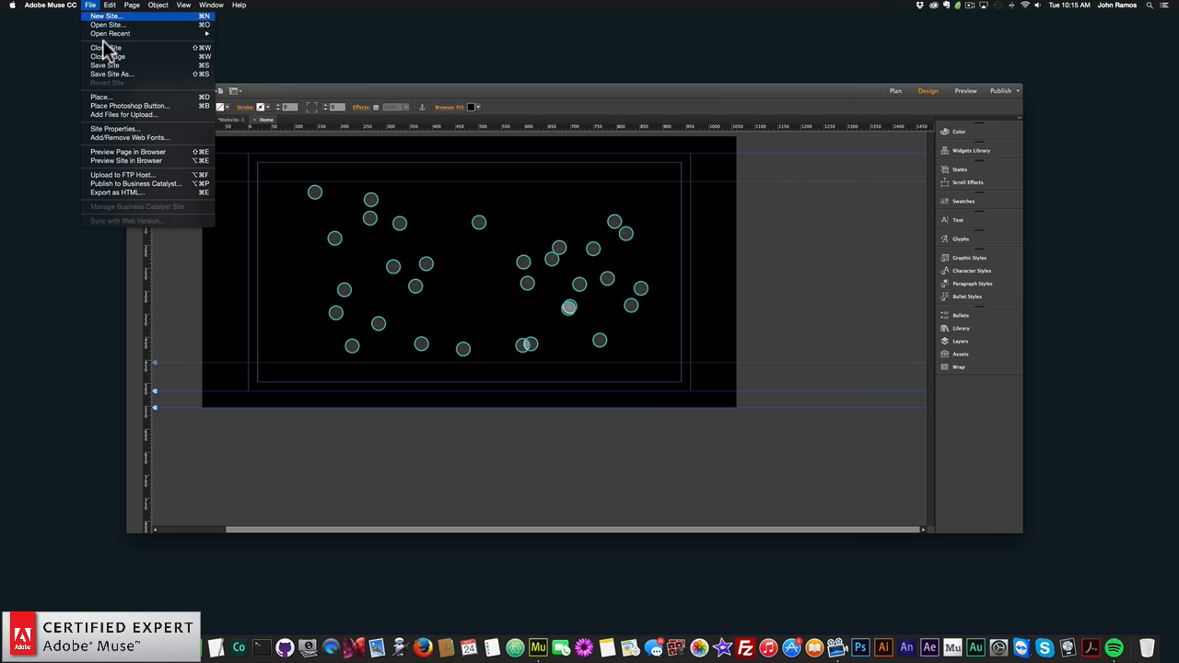
{"action": "left_click", "coordinate": [113, 153]}
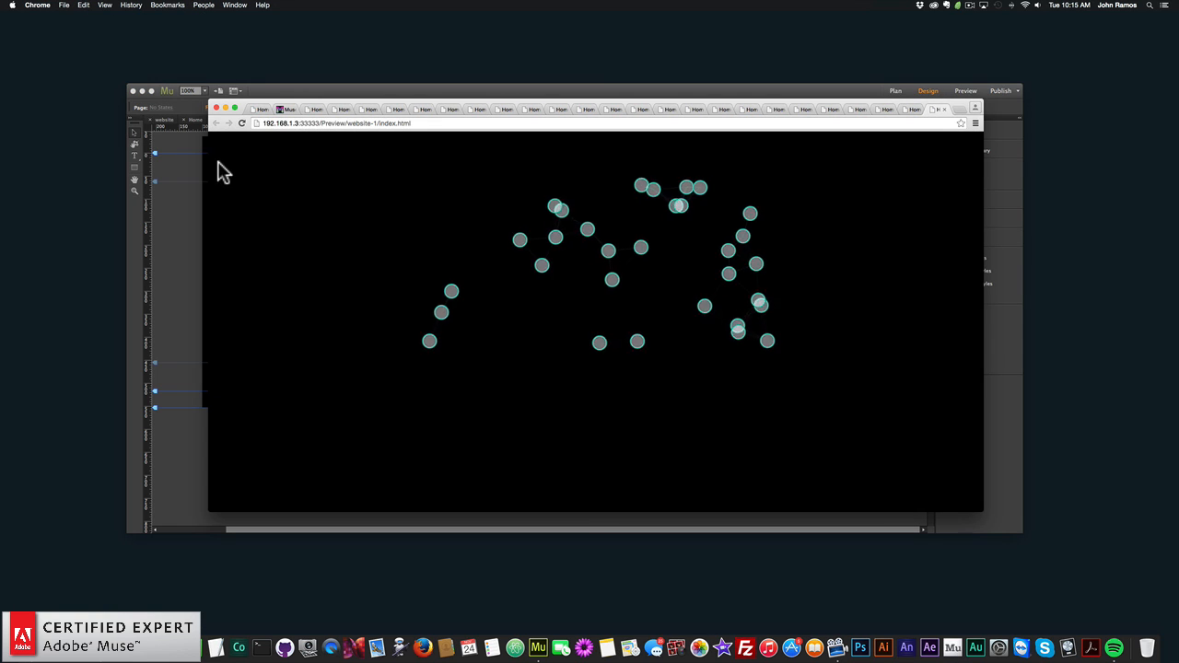
{"action": "left_click", "coordinate": [182, 245]}
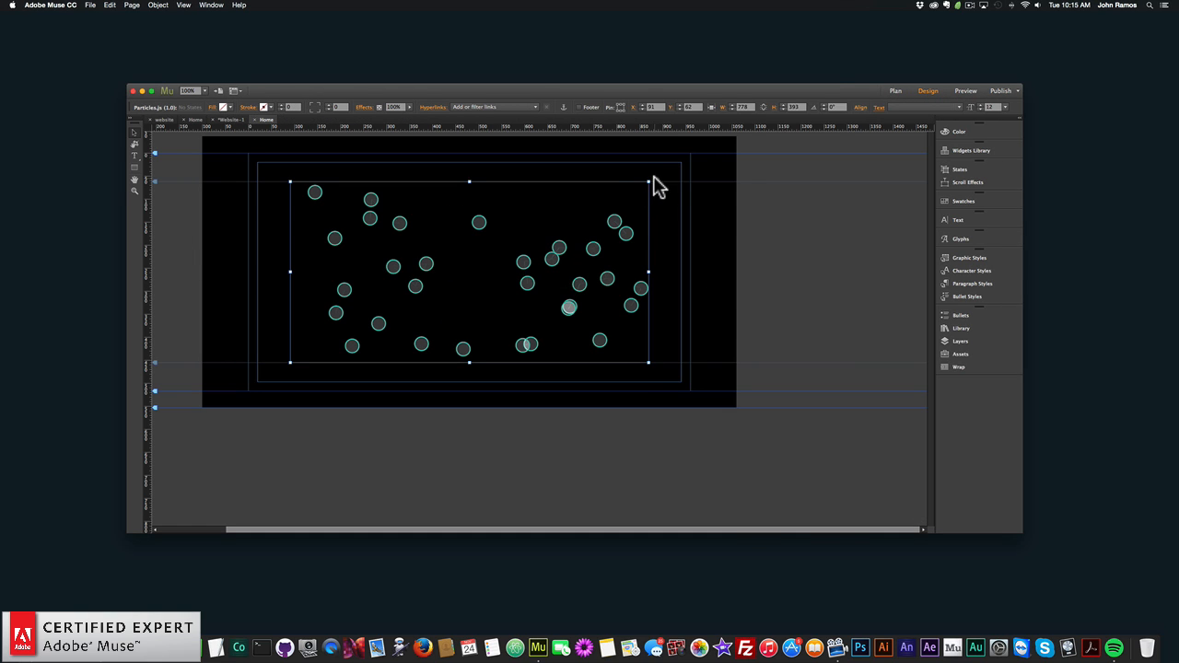
- Set the minimum size of the line link to 250, and close the widget options
{"action": "left_click", "coordinate": [654, 180]}
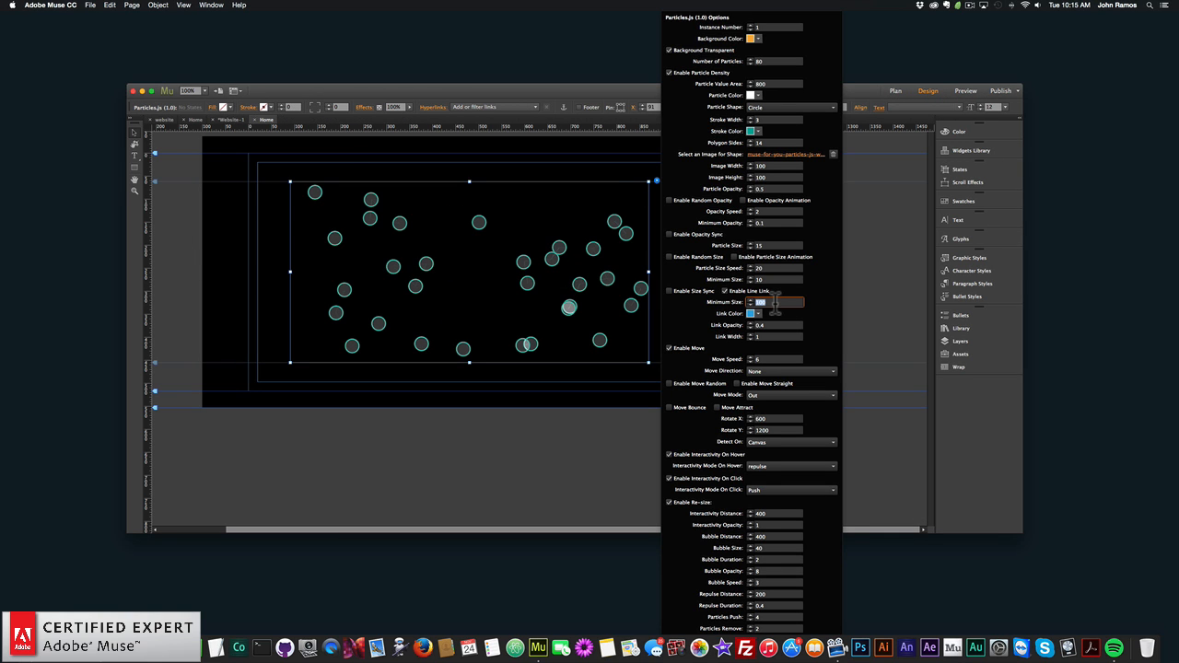
{"action": "type", "text": "250"}
{"action": "key", "text": "Return"}
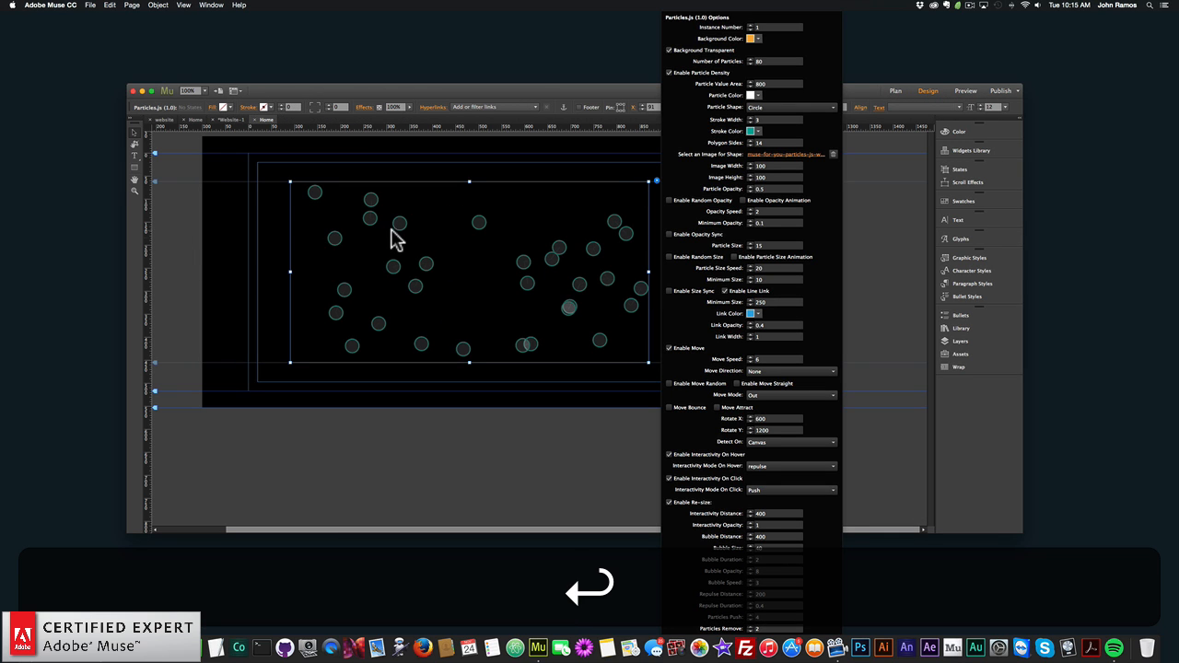
{"action": "left_click", "coordinate": [226, 232]}
- Preview the page with the line link's minimum size of 250 in the browser, and return to Adobe Muse
{"action": "left_click", "coordinate": [90, 4]}
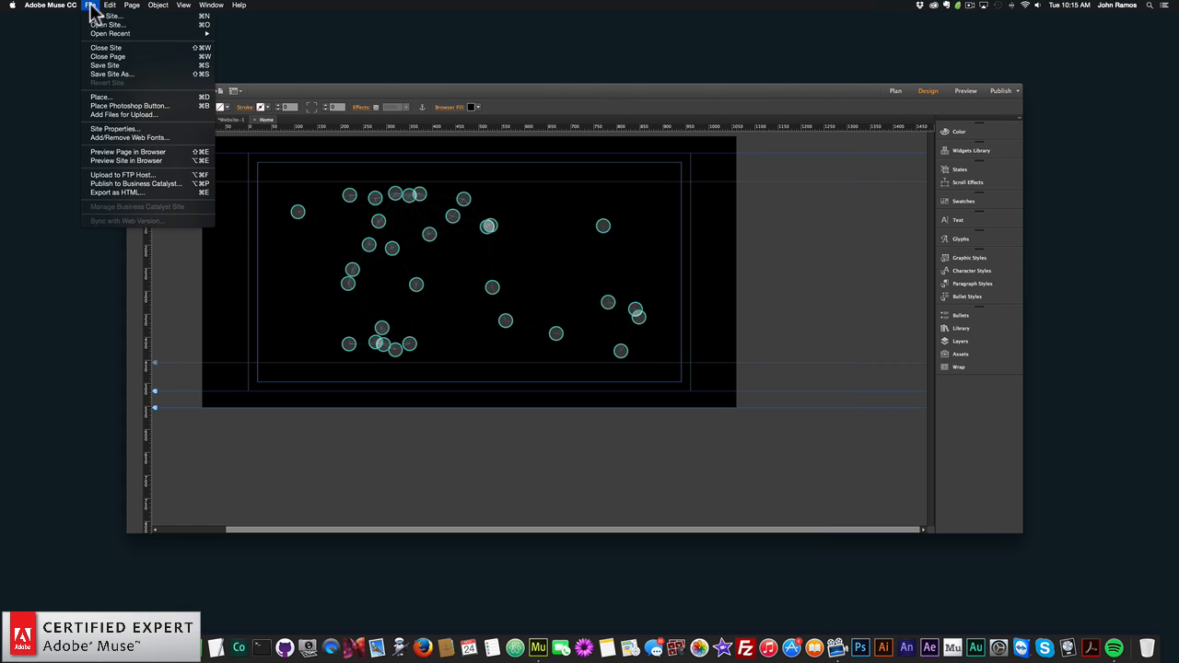
{"action": "left_click", "coordinate": [129, 151]}
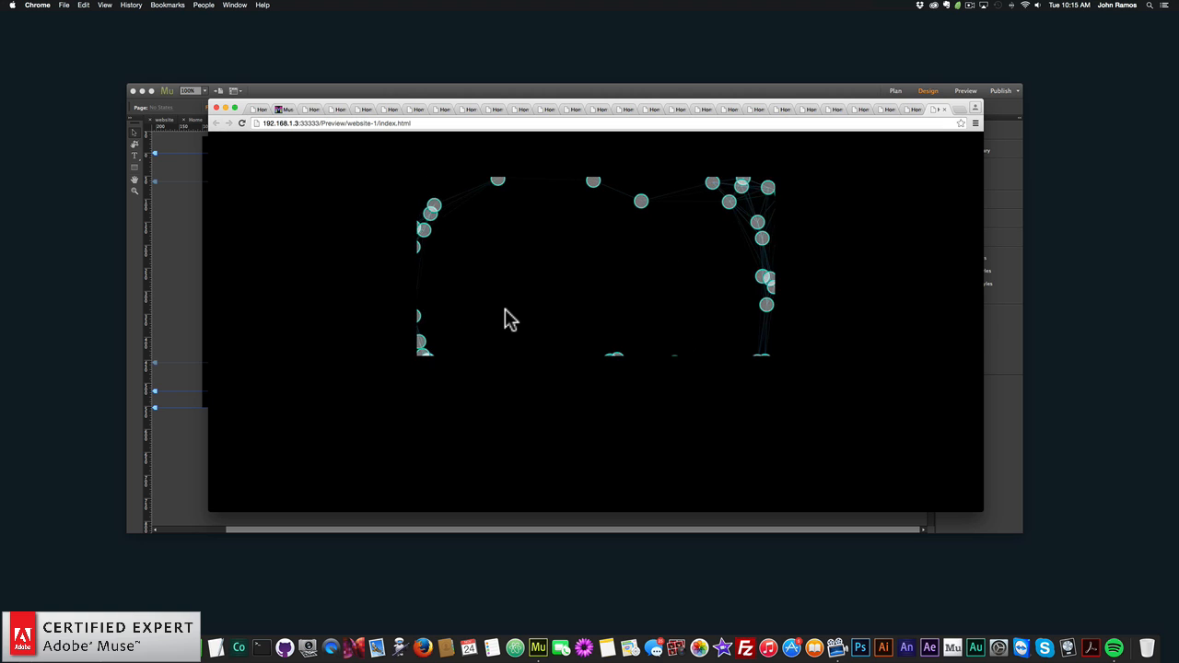
{"action": "left_click", "coordinate": [172, 255]}
- Set the particle widget's link color to white (ffffff)
{"action": "left_click", "coordinate": [626, 231]}
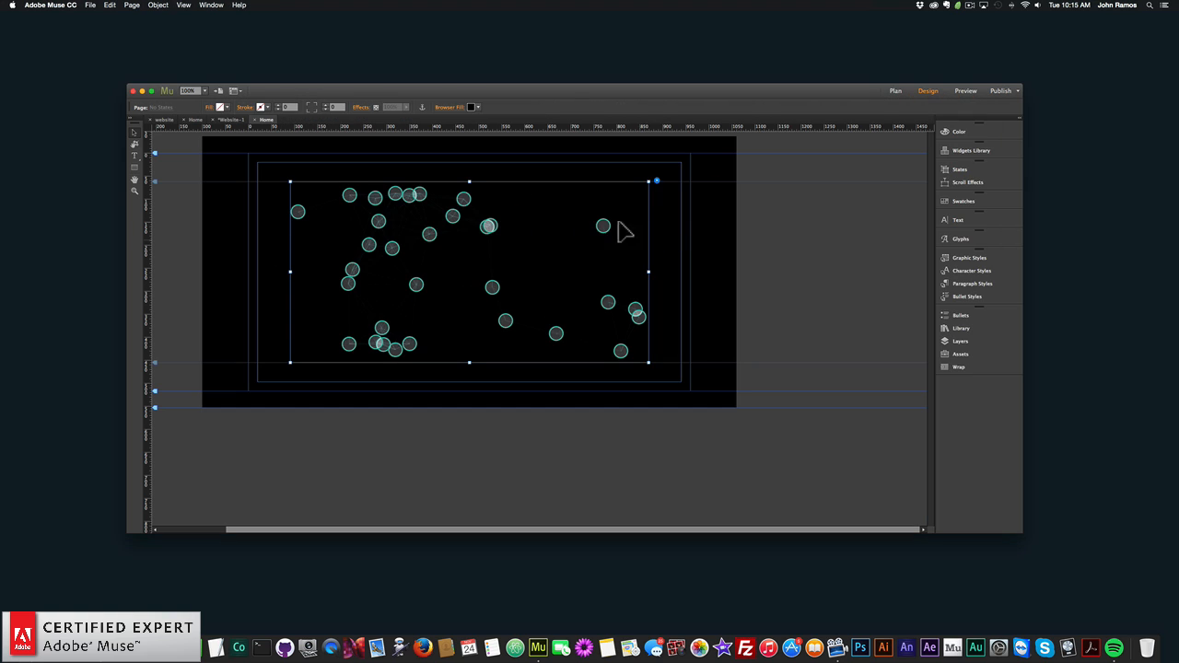
{"action": "left_click", "coordinate": [656, 181]}
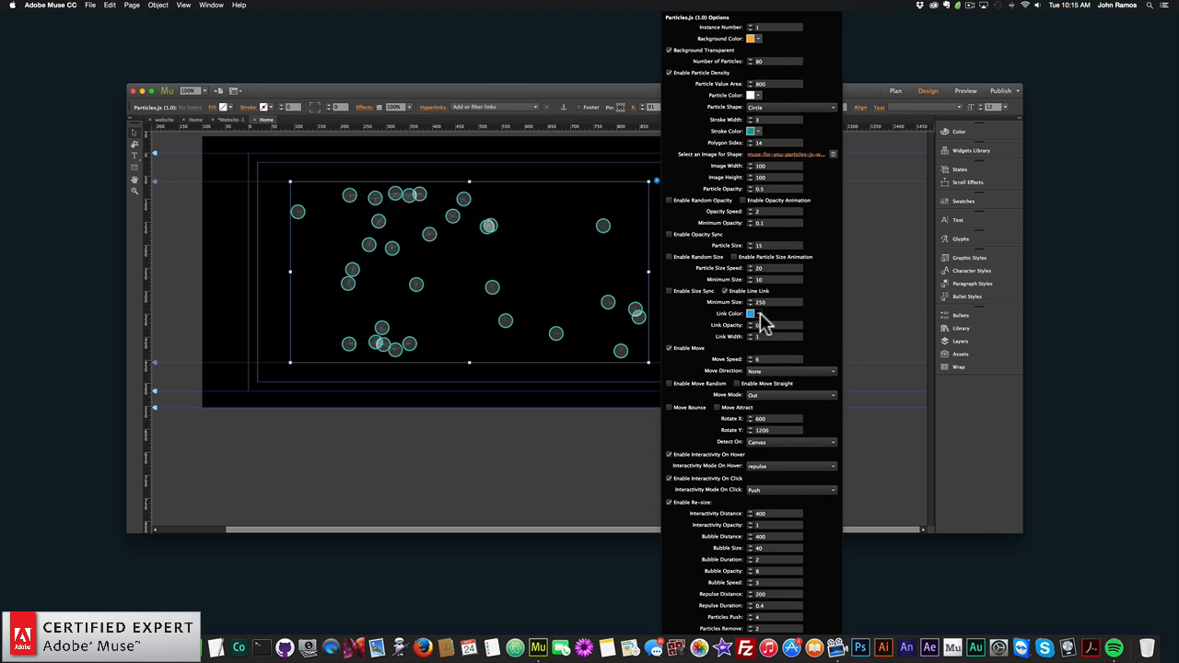
{"action": "left_click", "coordinate": [759, 314]}
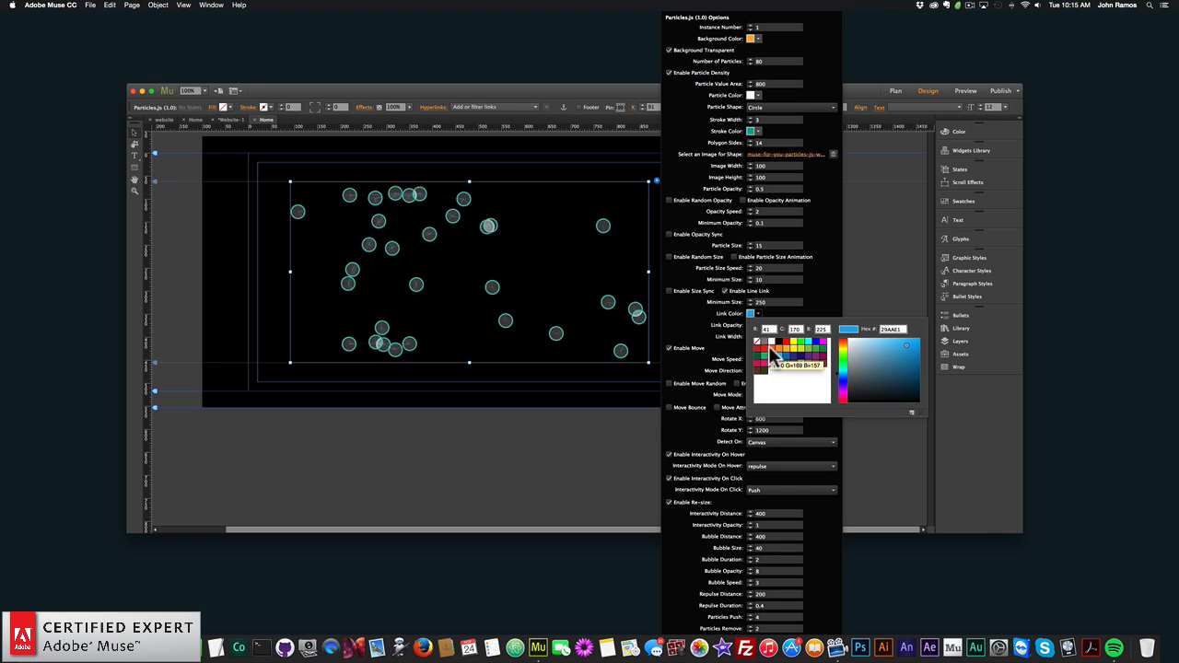
{"action": "left_click", "coordinate": [698, 314]}
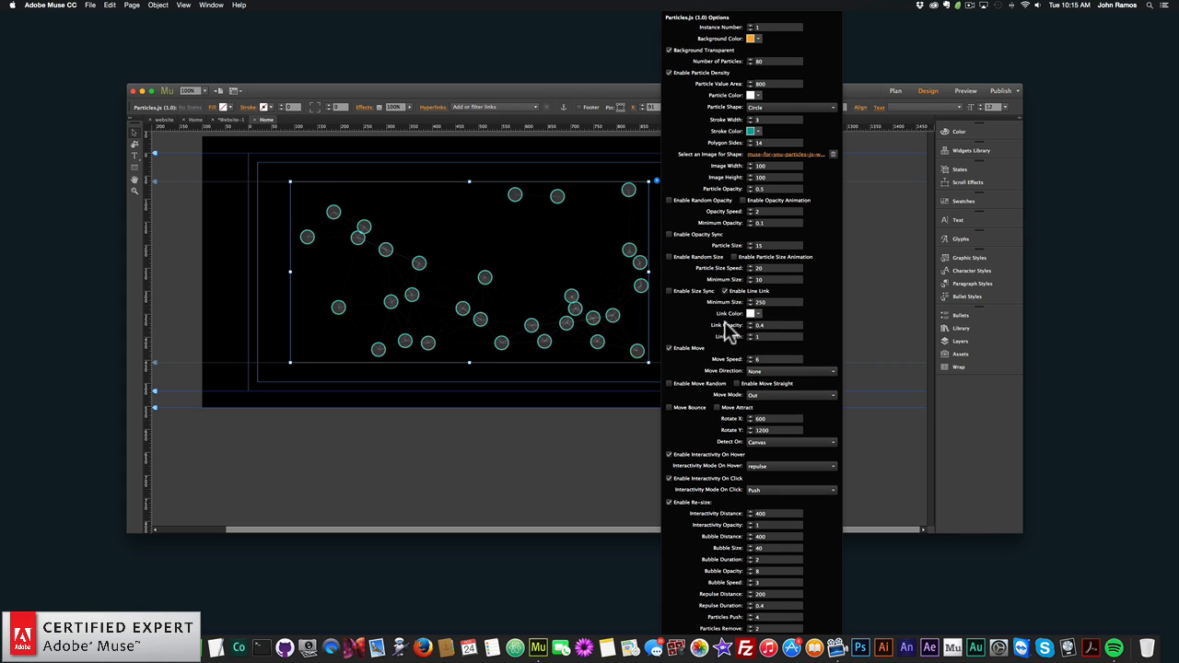
- Set the link opacity to 1 and the link width to 5, and close the widget options
{"action": "type", "text": "1"}
{"action": "key", "text": "Return"}
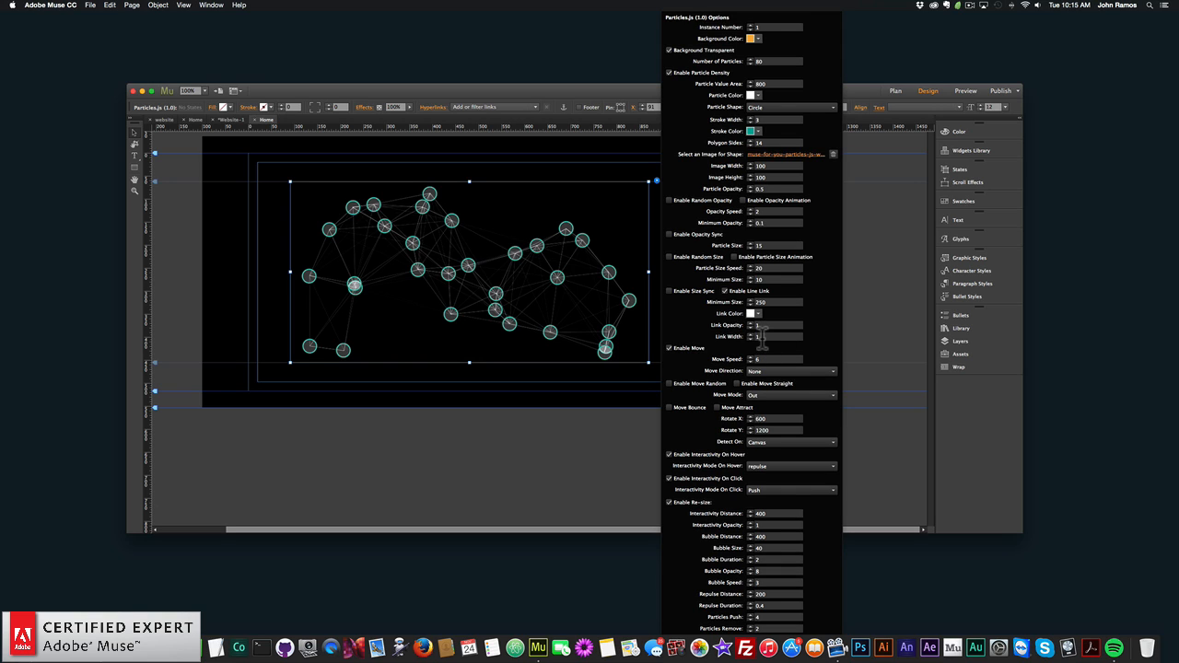
{"action": "key", "text": "BackSpace"}
{"action": "type", "text": "5"}
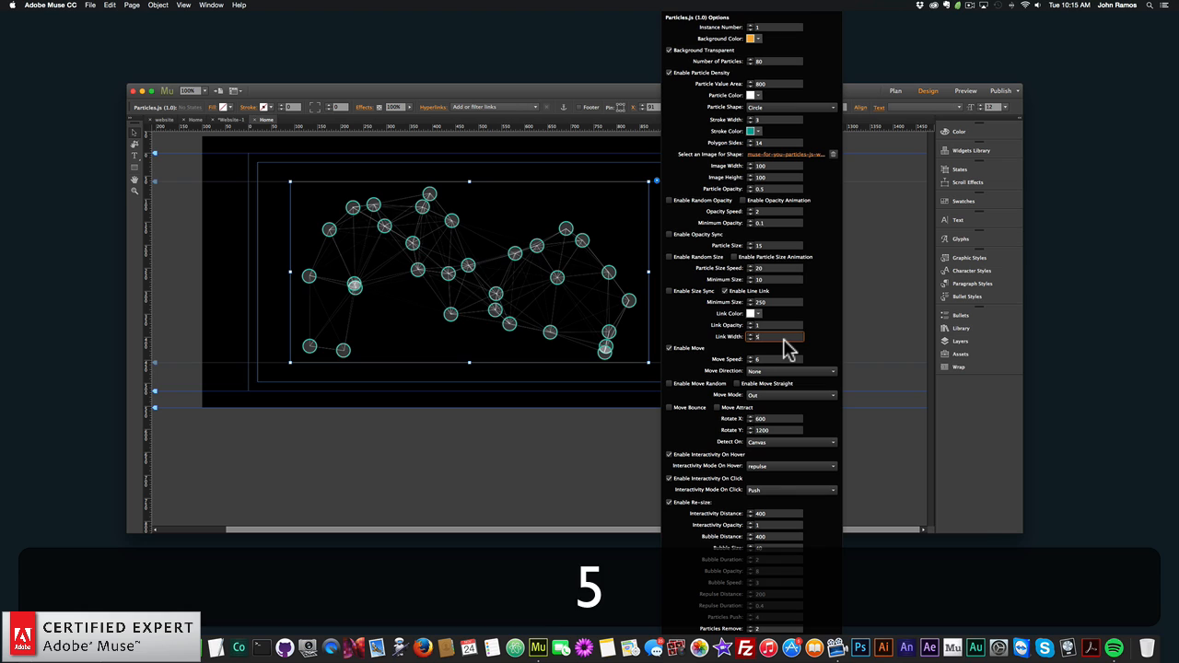
{"action": "key", "text": "Return"}
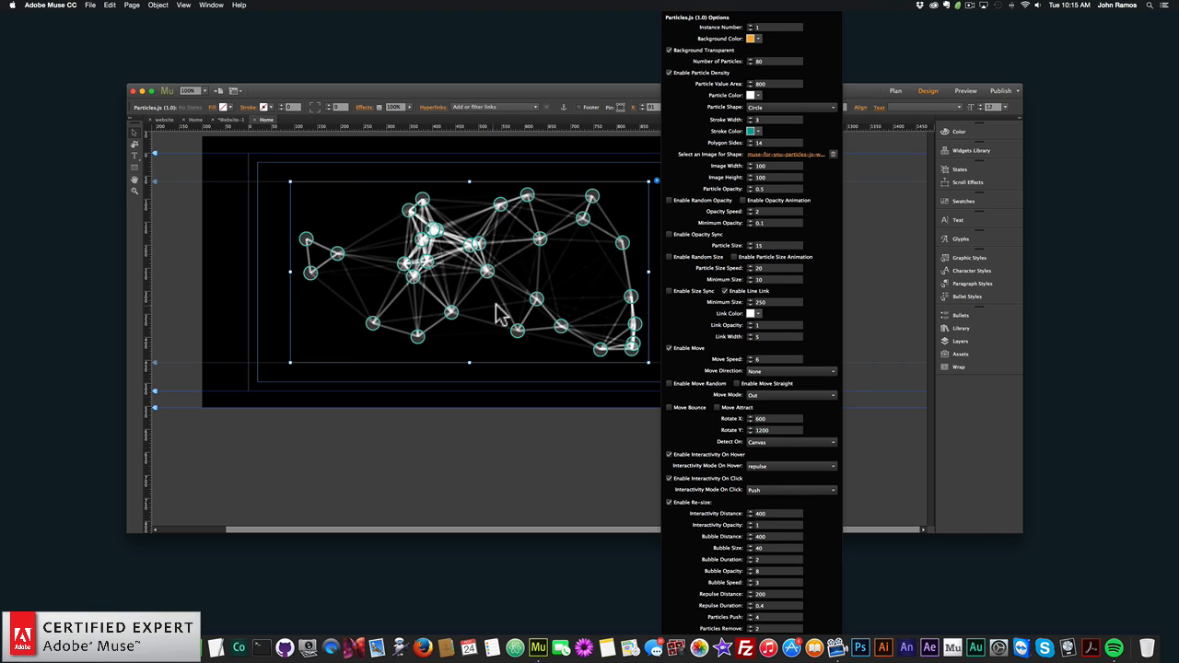
{"action": "left_click", "coordinate": [263, 255]}
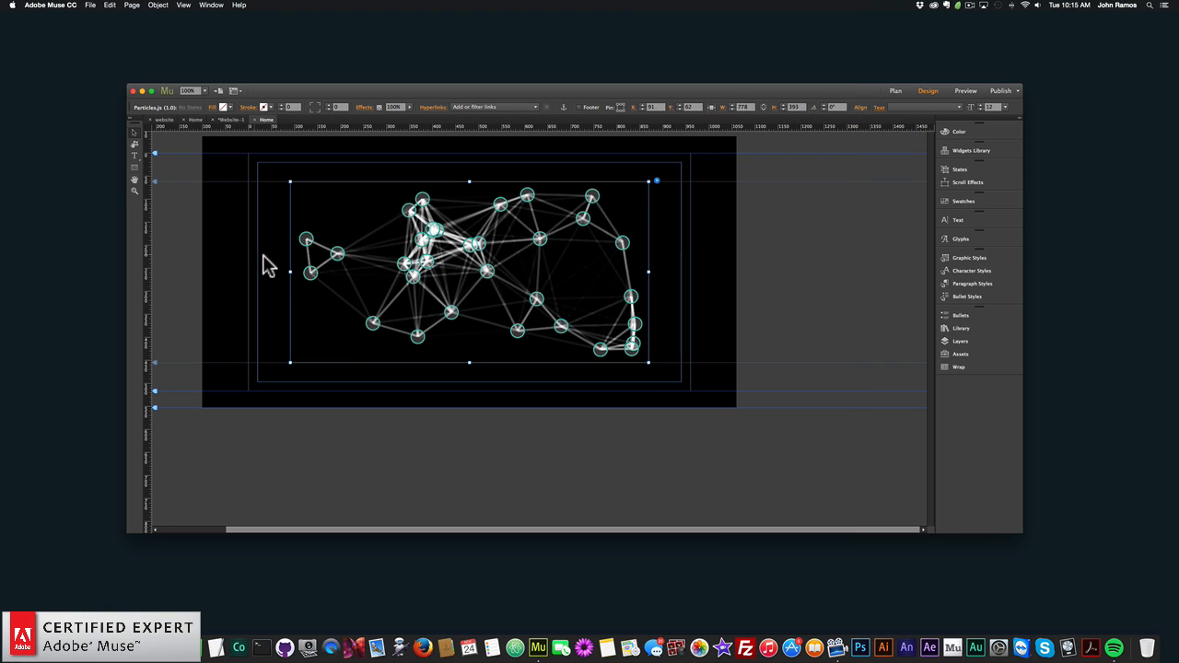
- Preview the page with the thicker white link lines in the browser, and return to Adobe Muse
{"action": "left_click", "coordinate": [90, 5]}
{"action": "left_click", "coordinate": [134, 152]}
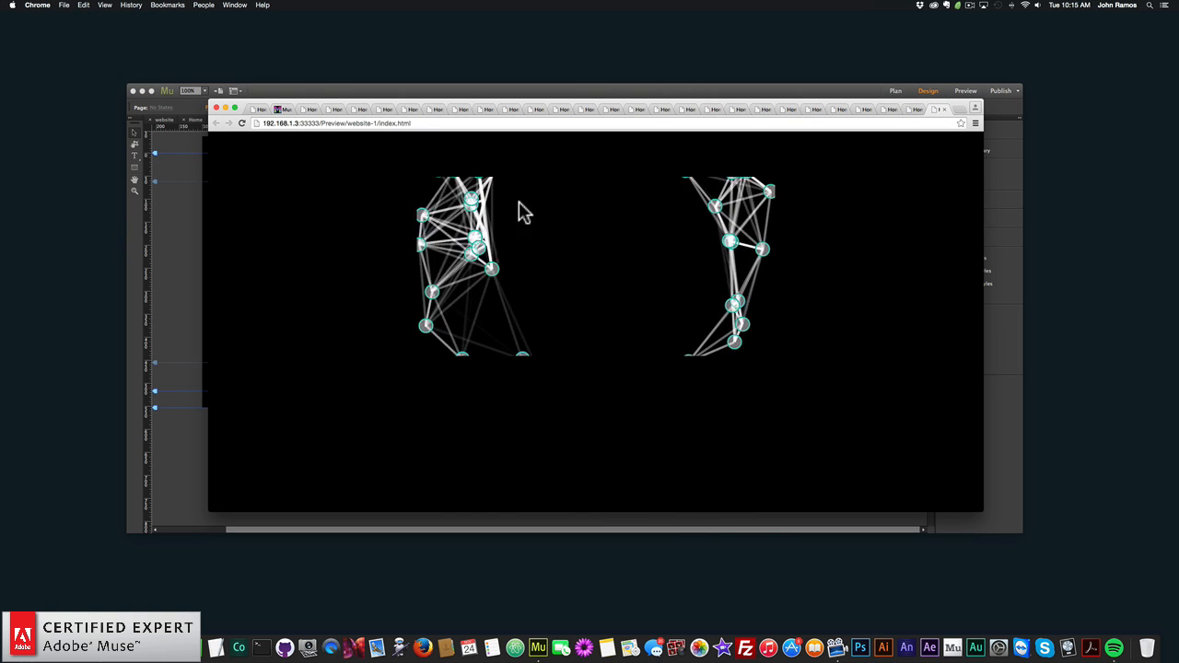
{"action": "left_click", "coordinate": [172, 254]}
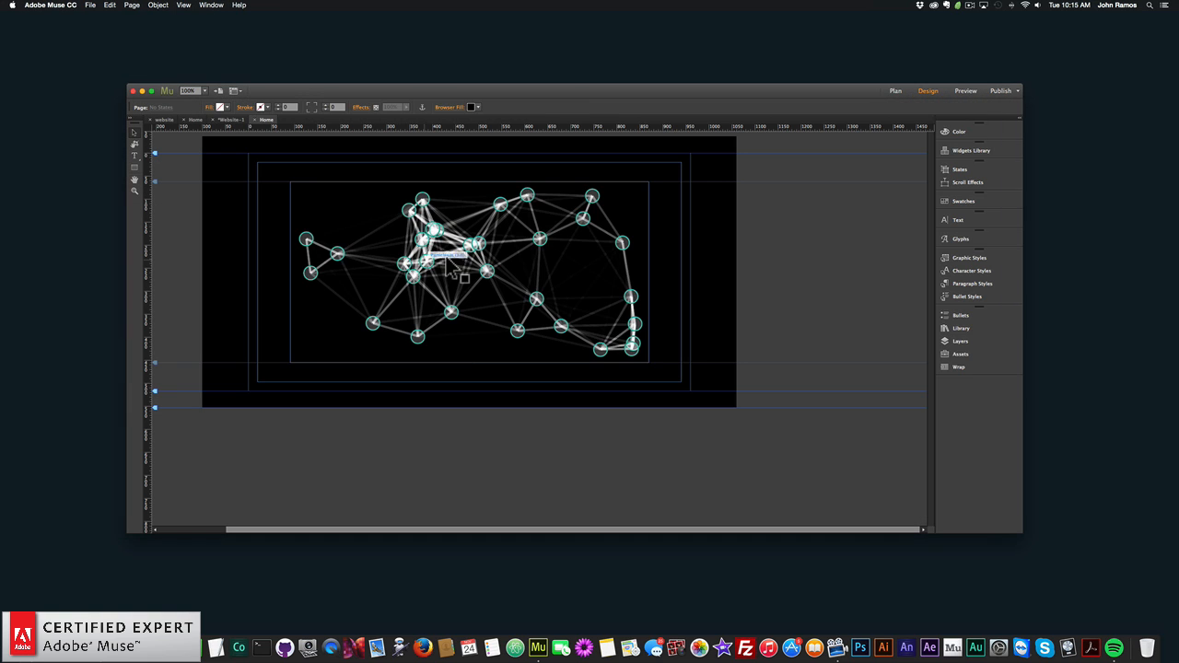
- Disable particle movement for the Particles.js widget, and close the widget options
{"action": "left_click", "coordinate": [608, 224]}
{"action": "left_click", "coordinate": [657, 182]}
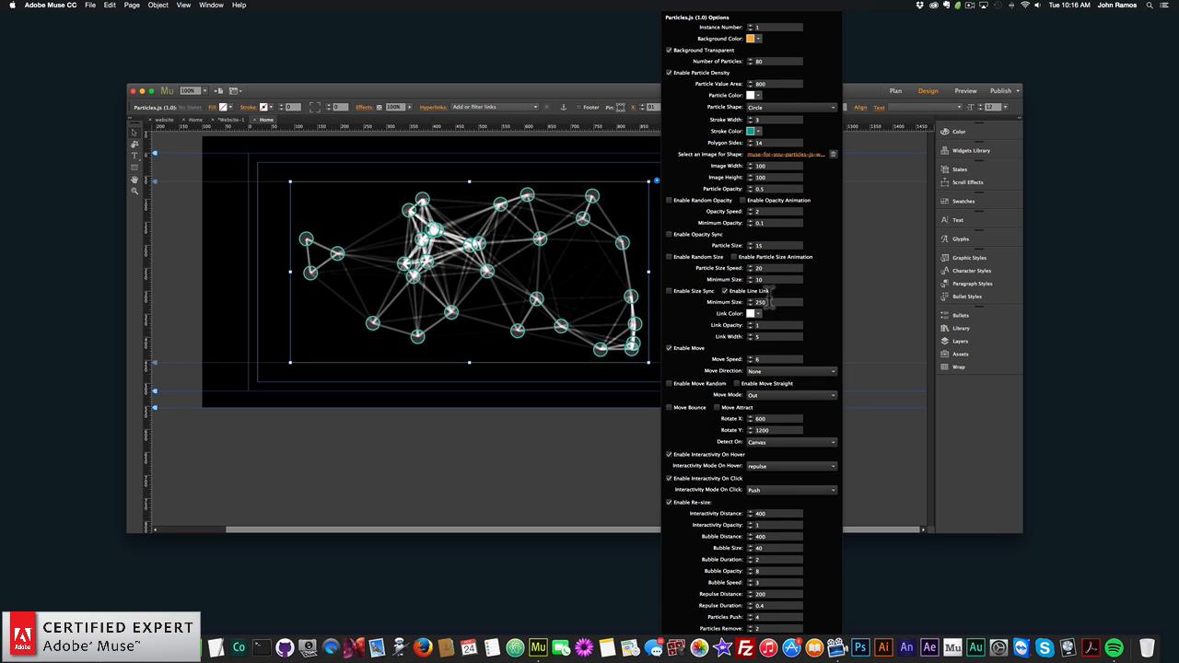
{"action": "left_click", "coordinate": [670, 348]}
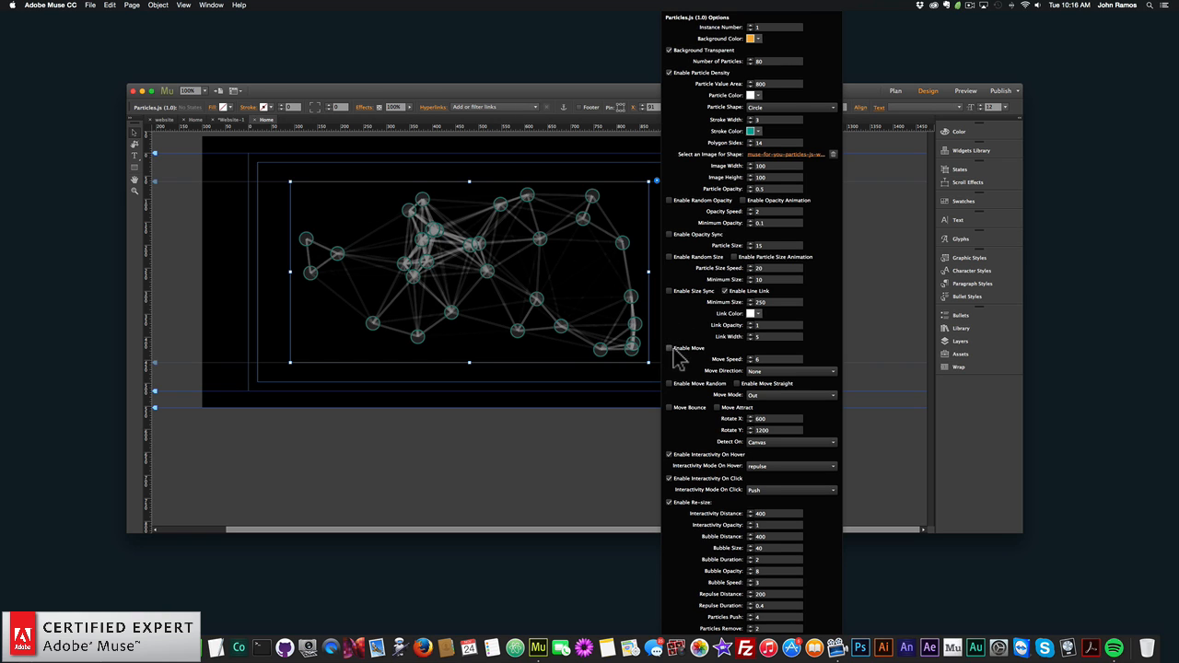
{"action": "left_click", "coordinate": [236, 268]}
- Preview the page with particle movement disabled in the browser, and return to Adobe Muse
{"action": "left_click", "coordinate": [90, 4]}
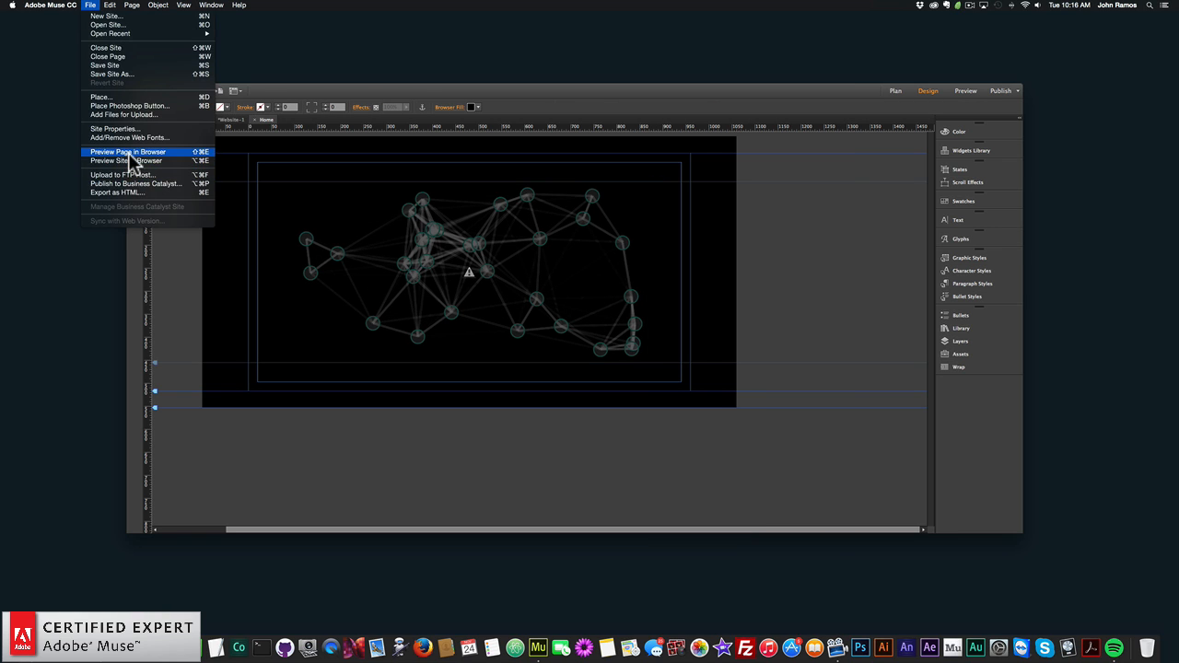
{"action": "left_click", "coordinate": [128, 152]}
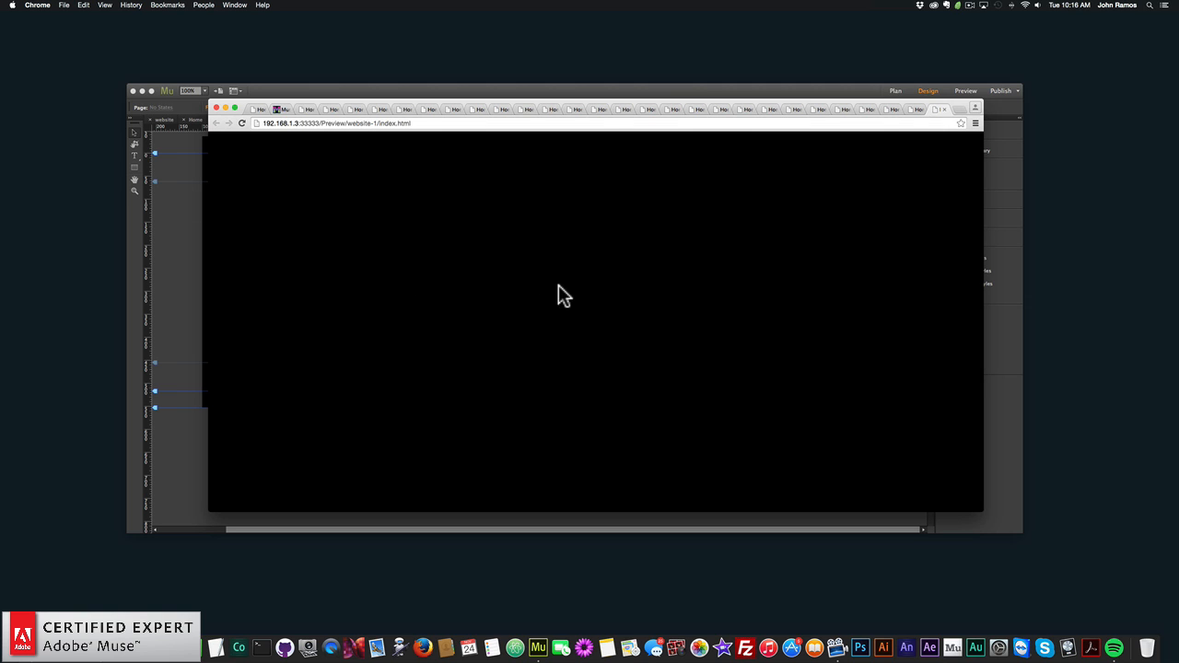
{"action": "left_click", "coordinate": [192, 253]}
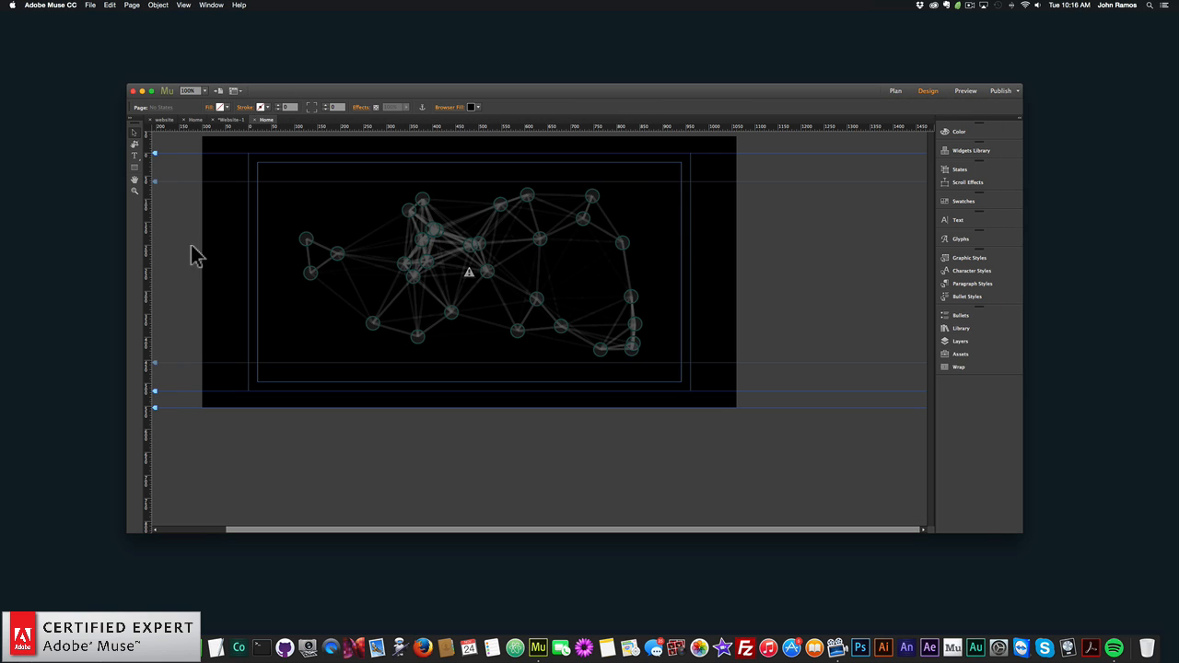
- Enable particle movement for the Particles.js widget, set the move speed to 0, and close the widget options
{"action": "left_click", "coordinate": [655, 180]}
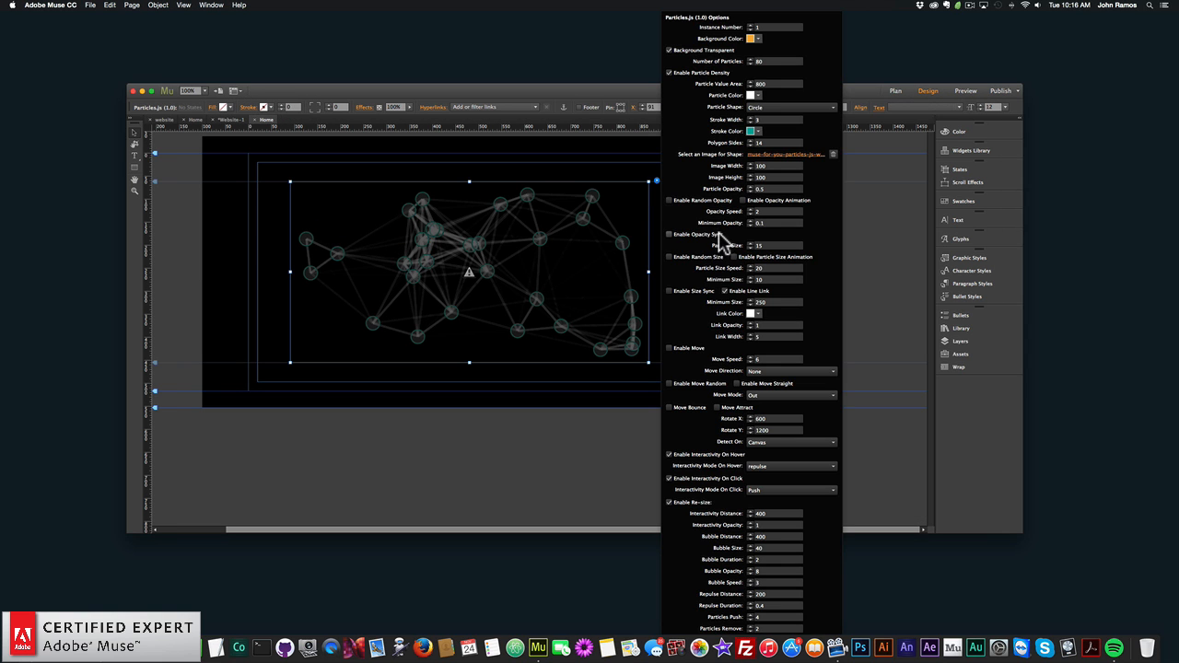
{"action": "left_click", "coordinate": [670, 349]}
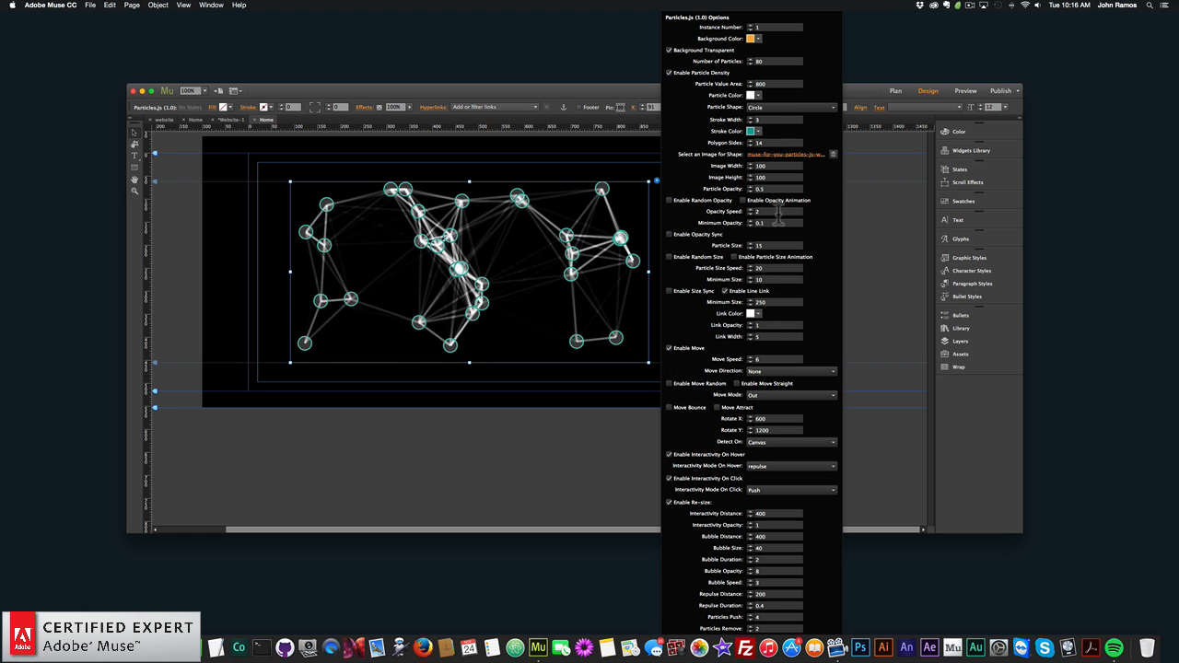
{"action": "left_click", "coordinate": [670, 348]}
{"action": "type", "text": "0"}
{"action": "key", "text": "Return"}
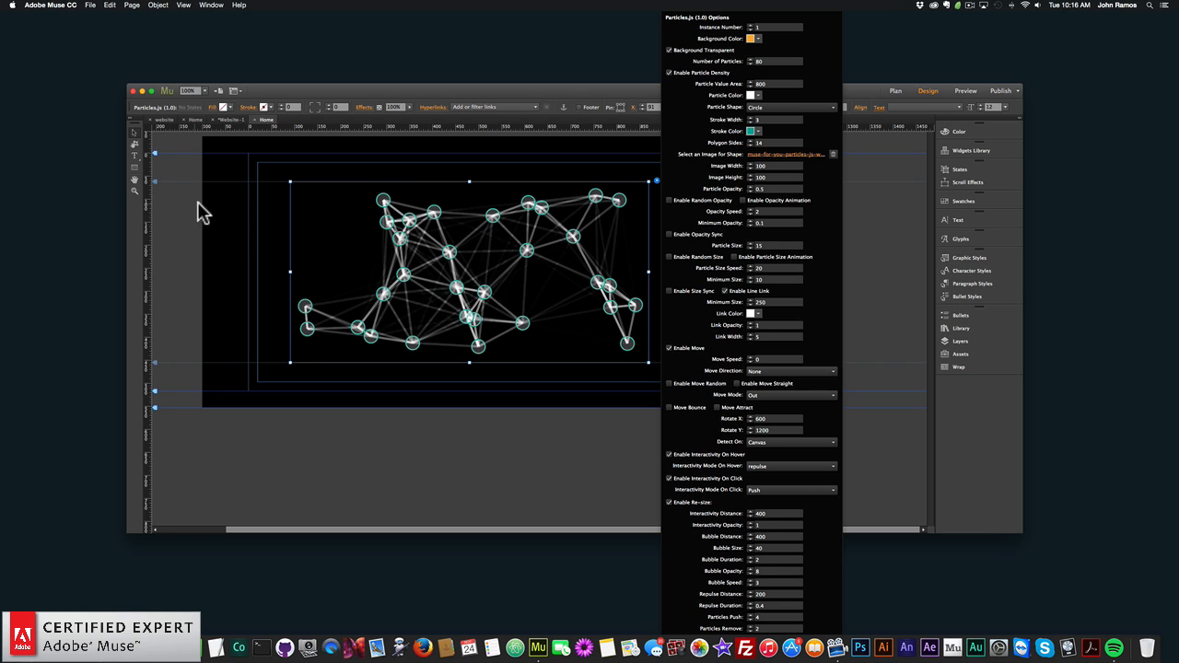
{"action": "left_click", "coordinate": [241, 234]}
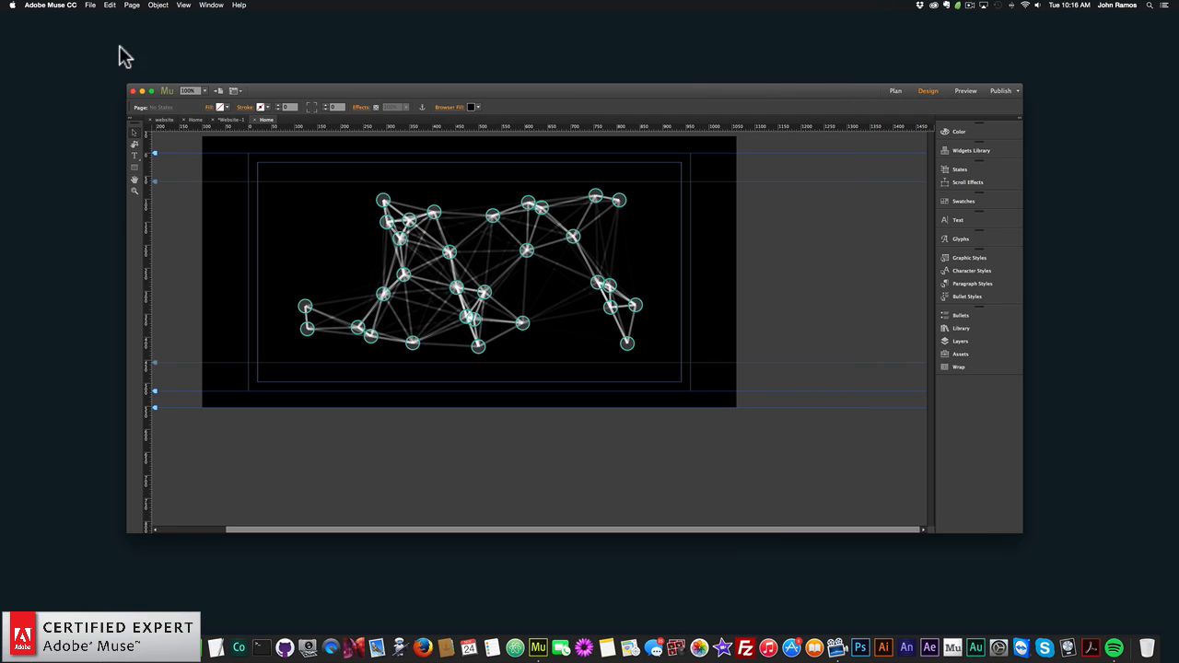
- Preview the page with a move speed of 0 in the browser, and return to Adobe Muse
{"action": "left_click", "coordinate": [91, 6]}
{"action": "left_click", "coordinate": [143, 152]}
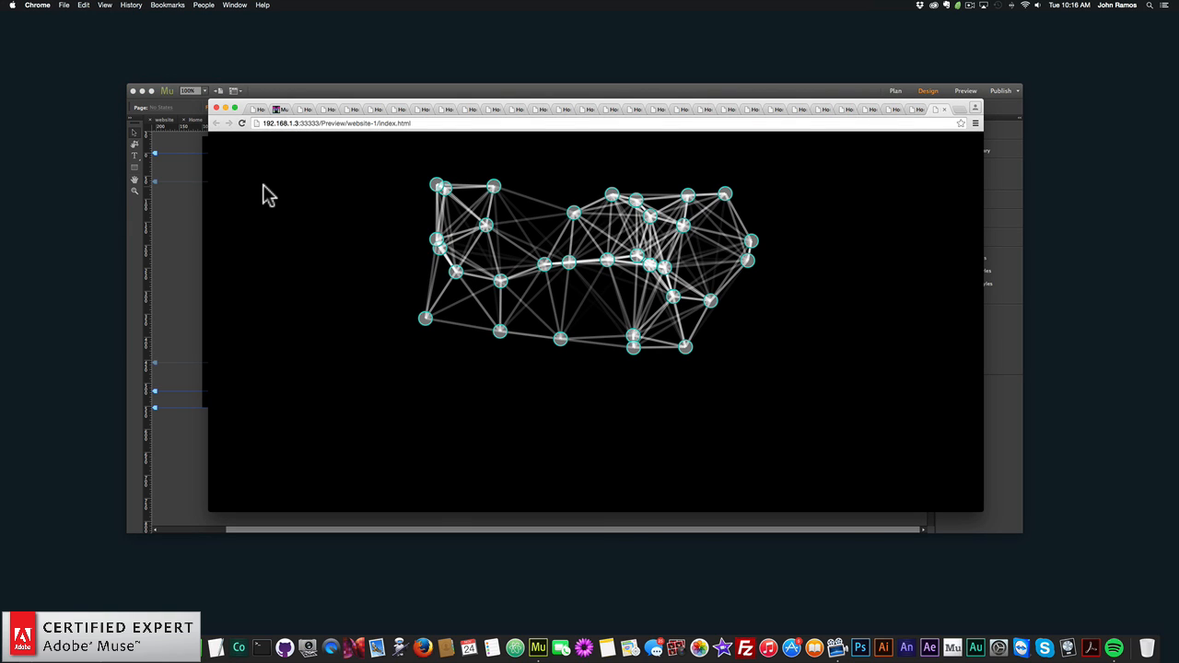
{"action": "left_click", "coordinate": [193, 212]}
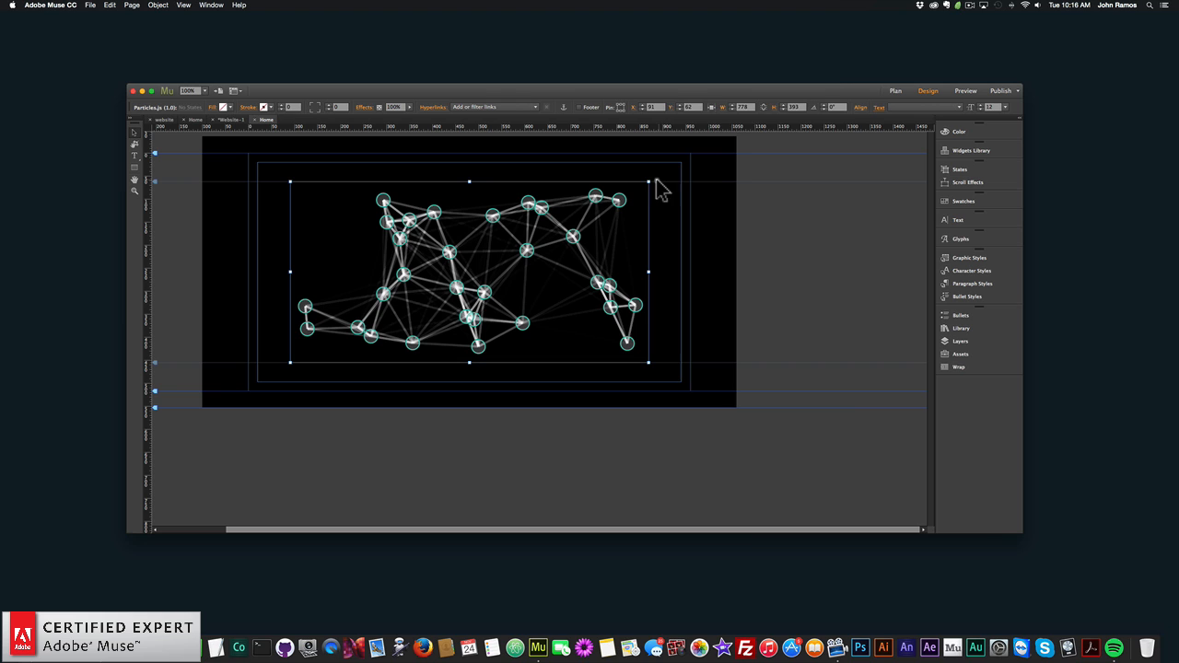
- Set the widget's move speed to 6 and the move direction to Right, and close the widget options
{"action": "left_click", "coordinate": [656, 182]}
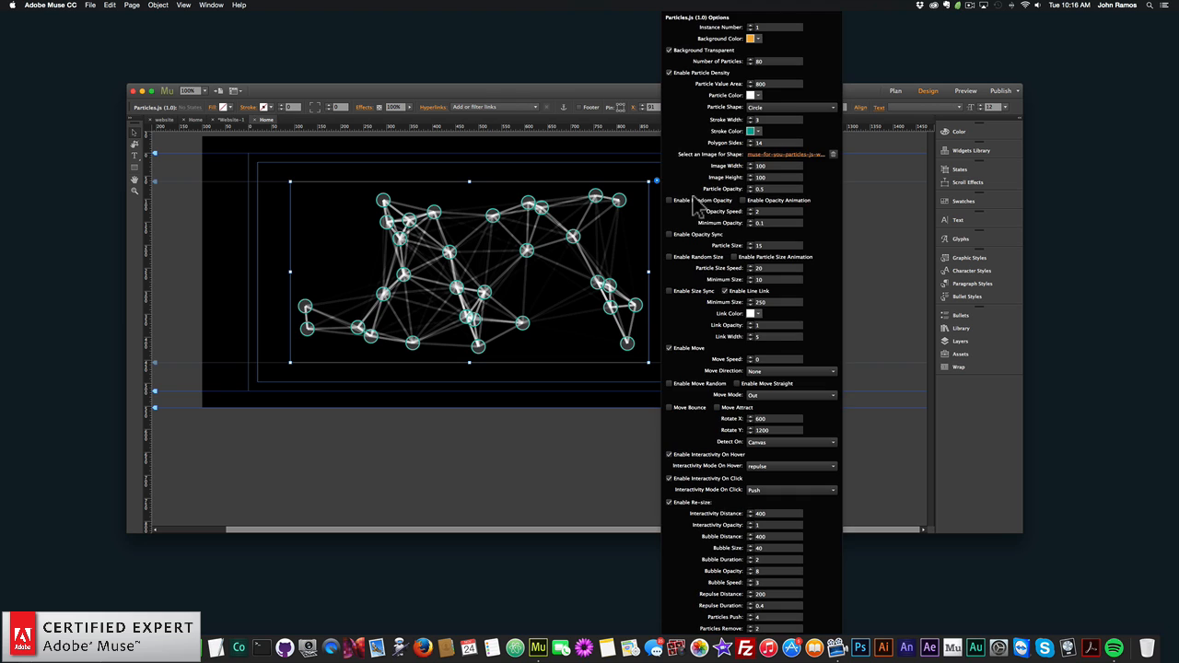
{"action": "left_click", "coordinate": [765, 359]}
{"action": "type", "text": "6"}
{"action": "key", "text": "Return"}
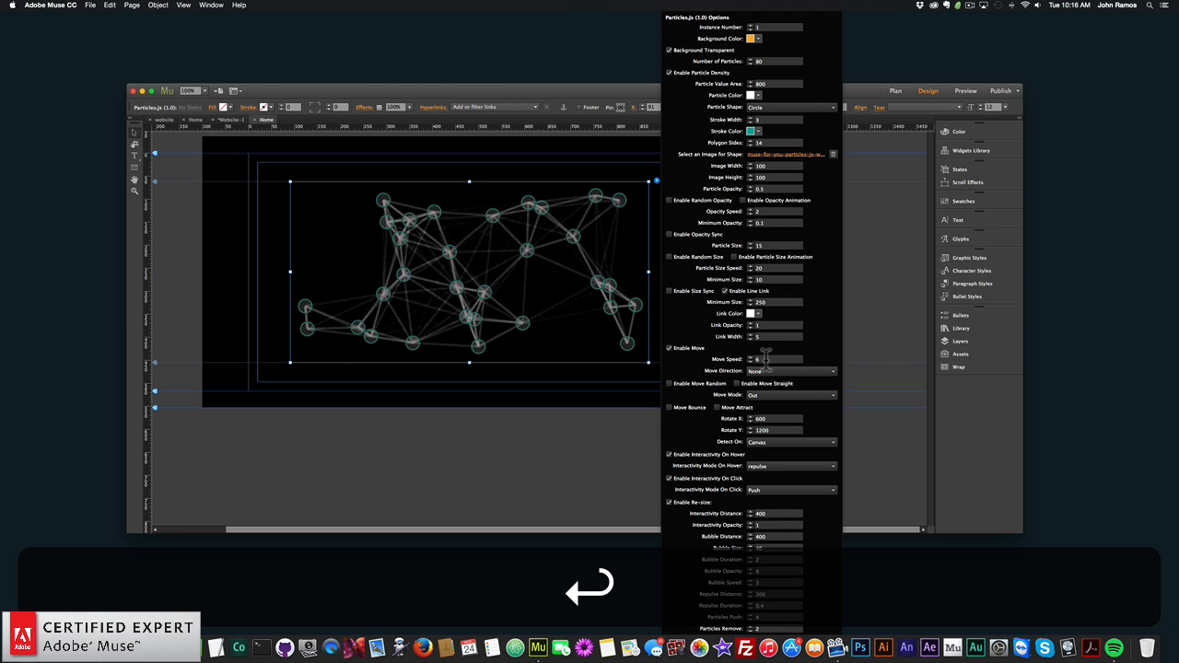
{"action": "left_click", "coordinate": [761, 370]}
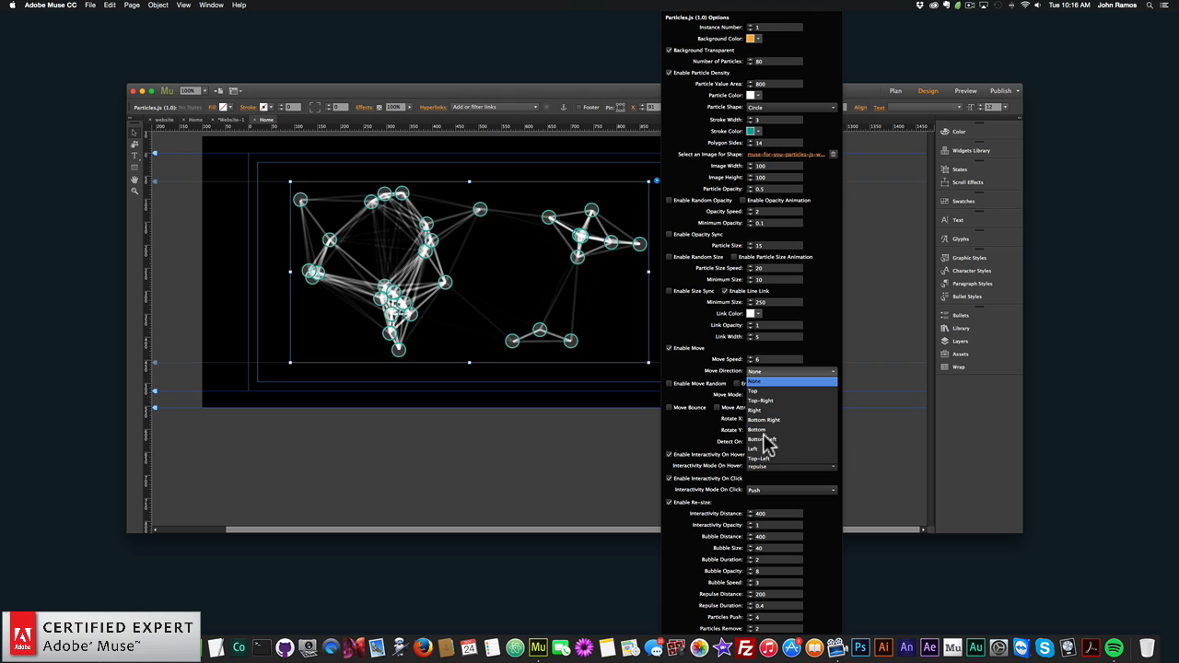
{"action": "left_click", "coordinate": [764, 411]}
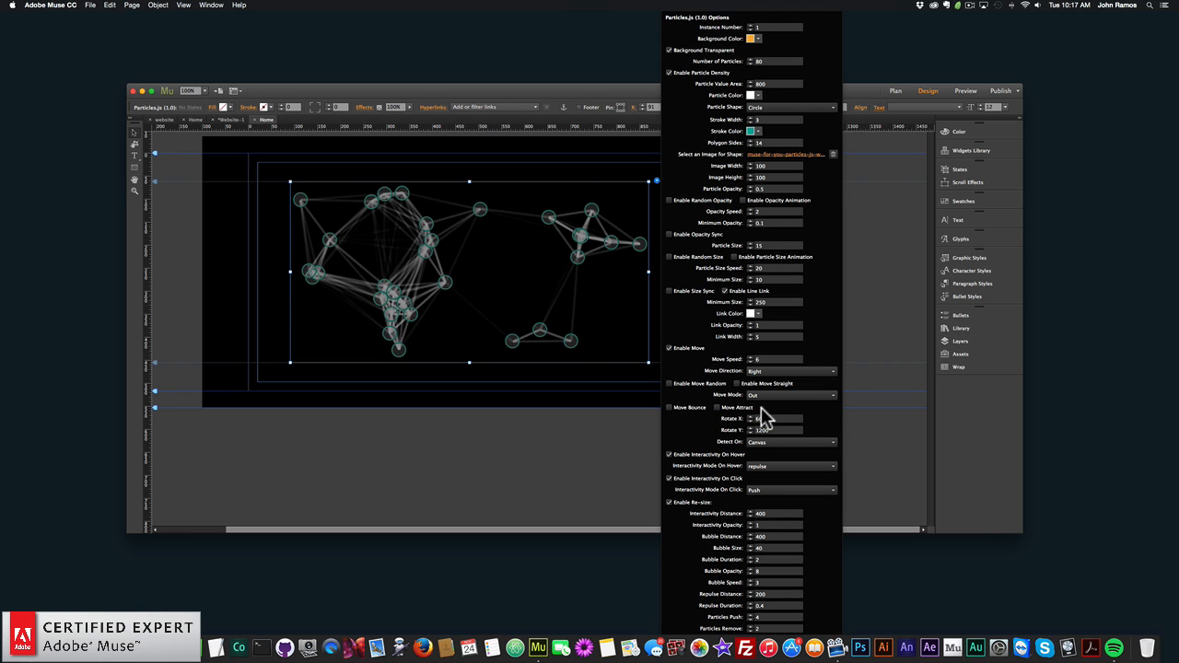
{"action": "left_click", "coordinate": [516, 319]}
- Preview the page with particles moving to the right in the browser, and return to Adobe Muse
{"action": "left_click", "coordinate": [89, 8]}
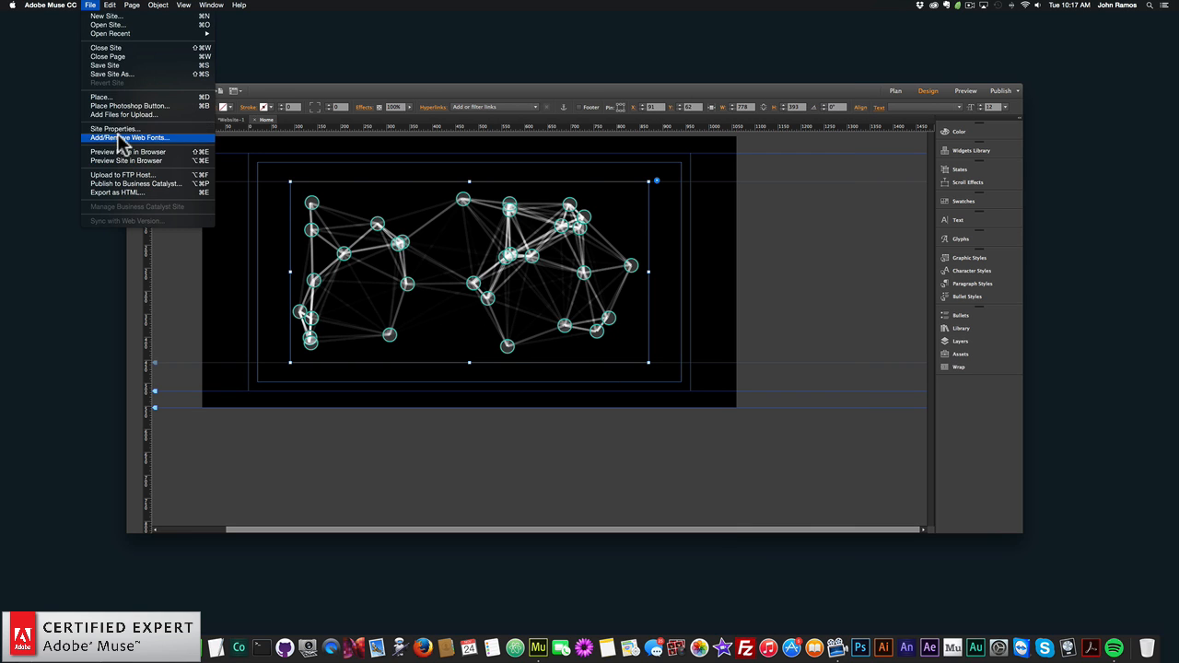
{"action": "left_click", "coordinate": [126, 154]}
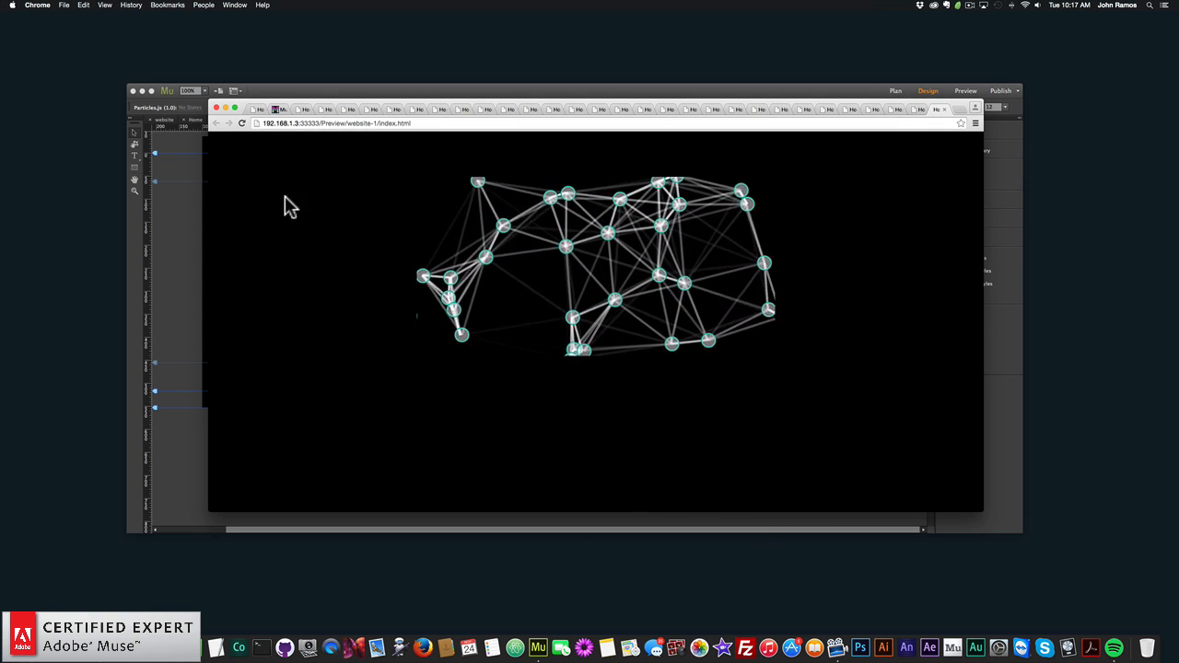
{"action": "left_click", "coordinate": [170, 223]}
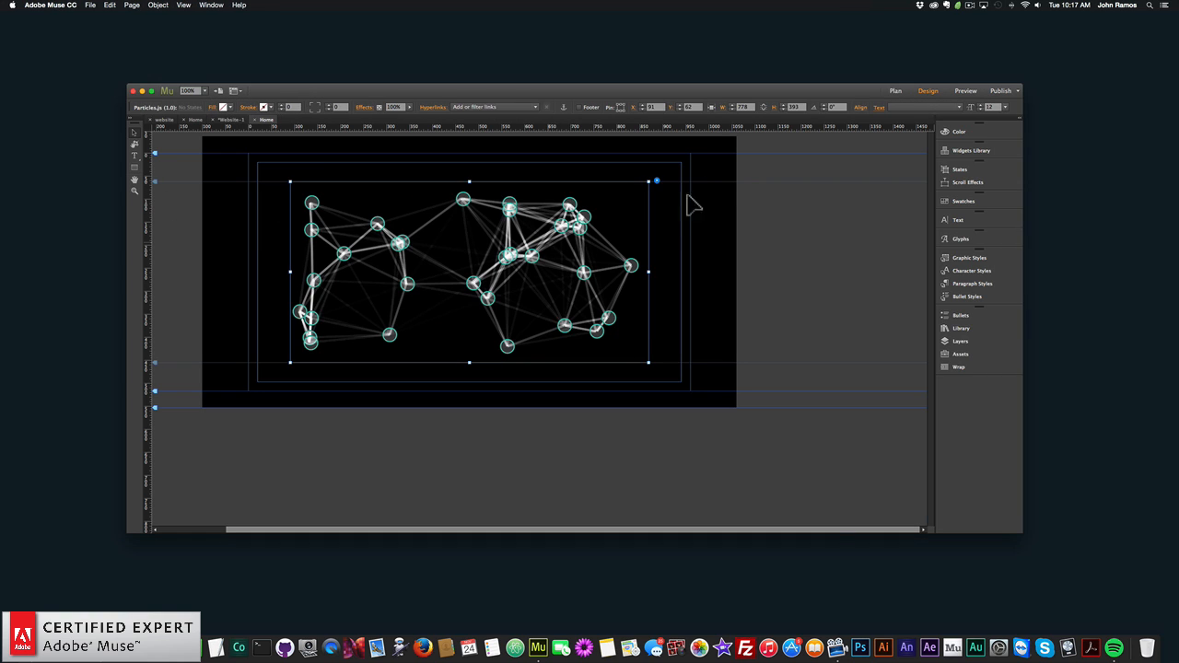
- Enable both random and straight movement for the Particles.js widget, and close the widget options
{"action": "left_click", "coordinate": [656, 181]}
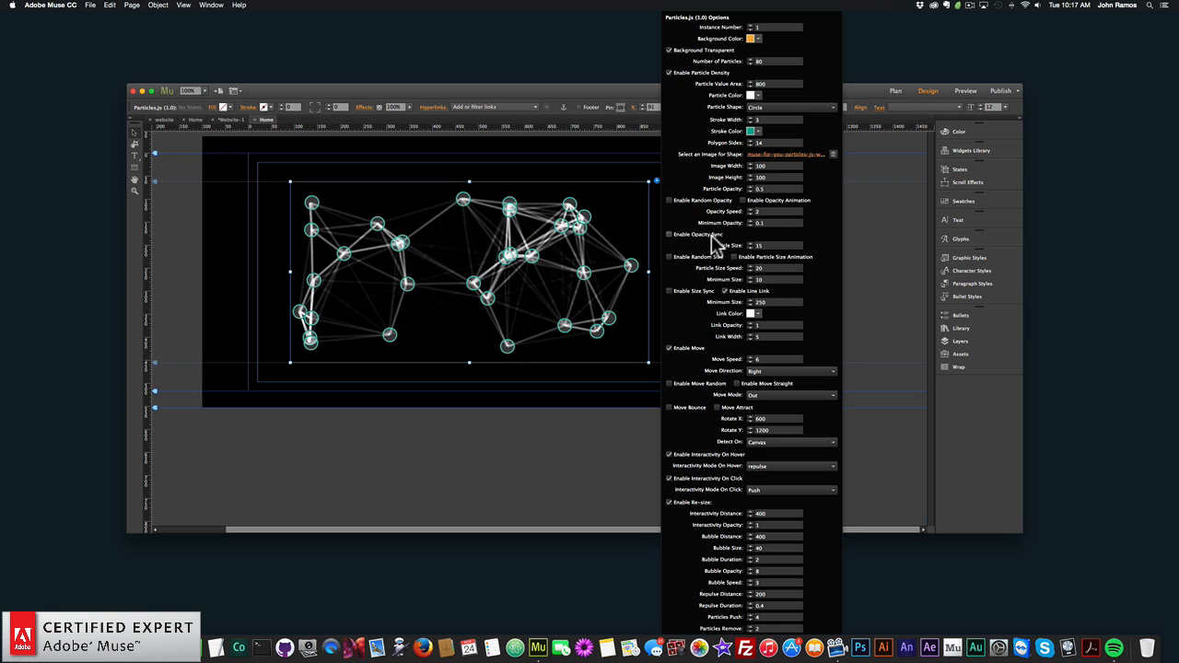
{"action": "left_click", "coordinate": [669, 383]}
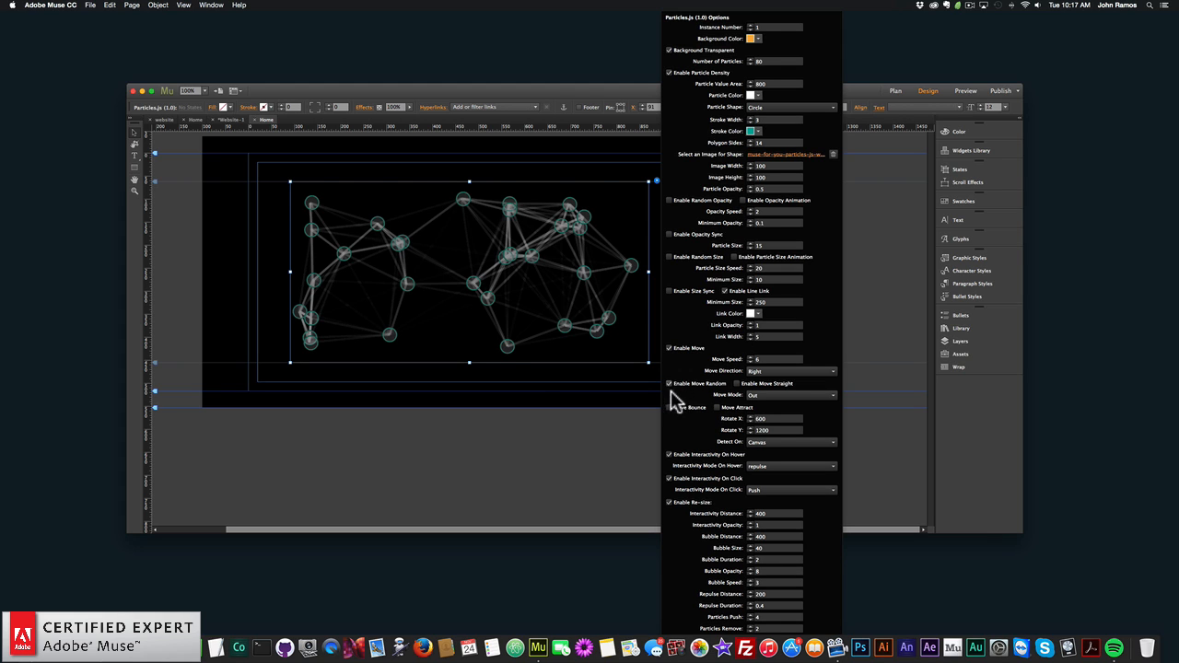
{"action": "left_click", "coordinate": [738, 384]}
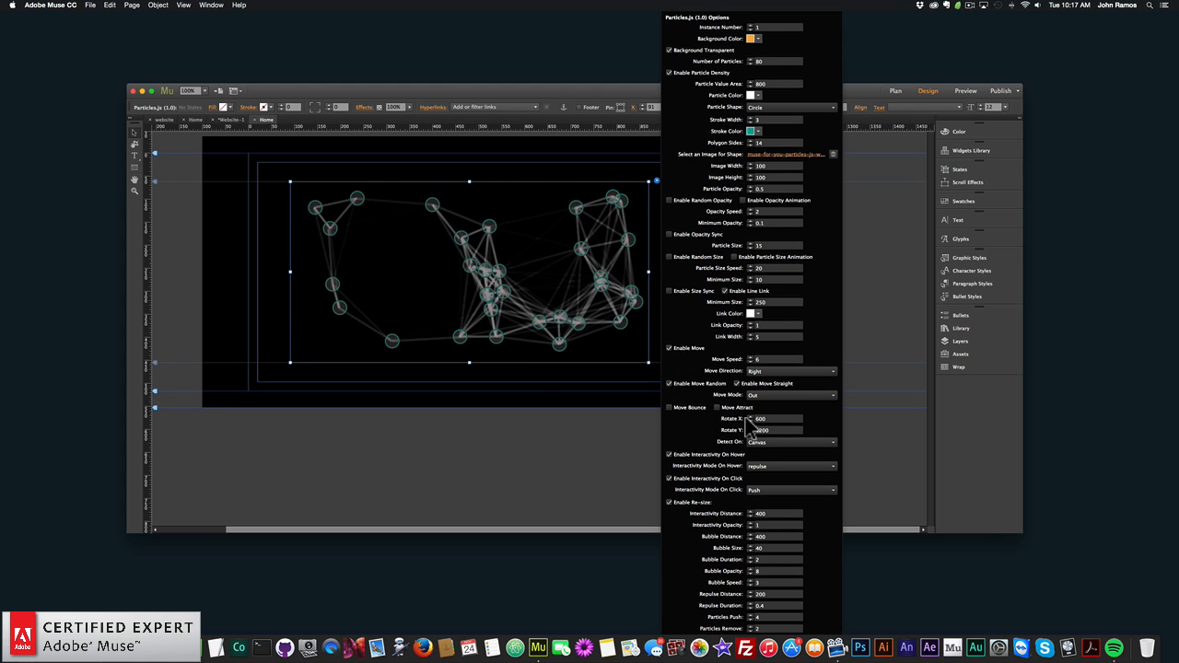
{"action": "left_click", "coordinate": [258, 256]}
- Preview the page with random and straight particle movement in the browser
{"action": "left_click", "coordinate": [90, 4]}
{"action": "left_click", "coordinate": [126, 148]}
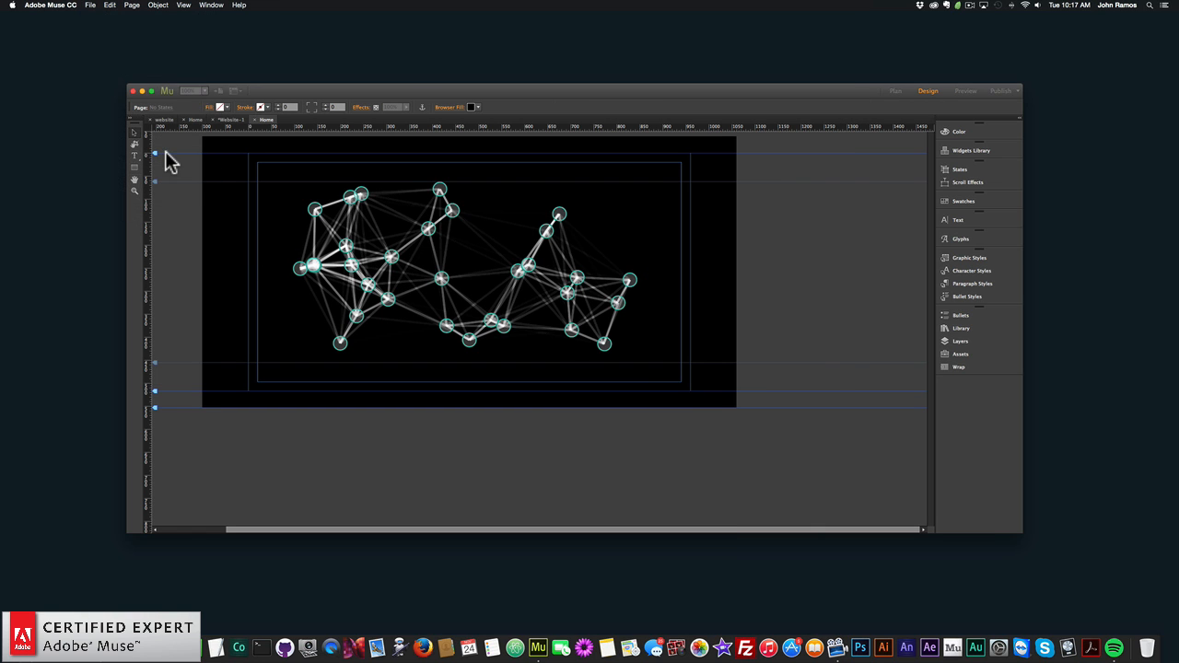
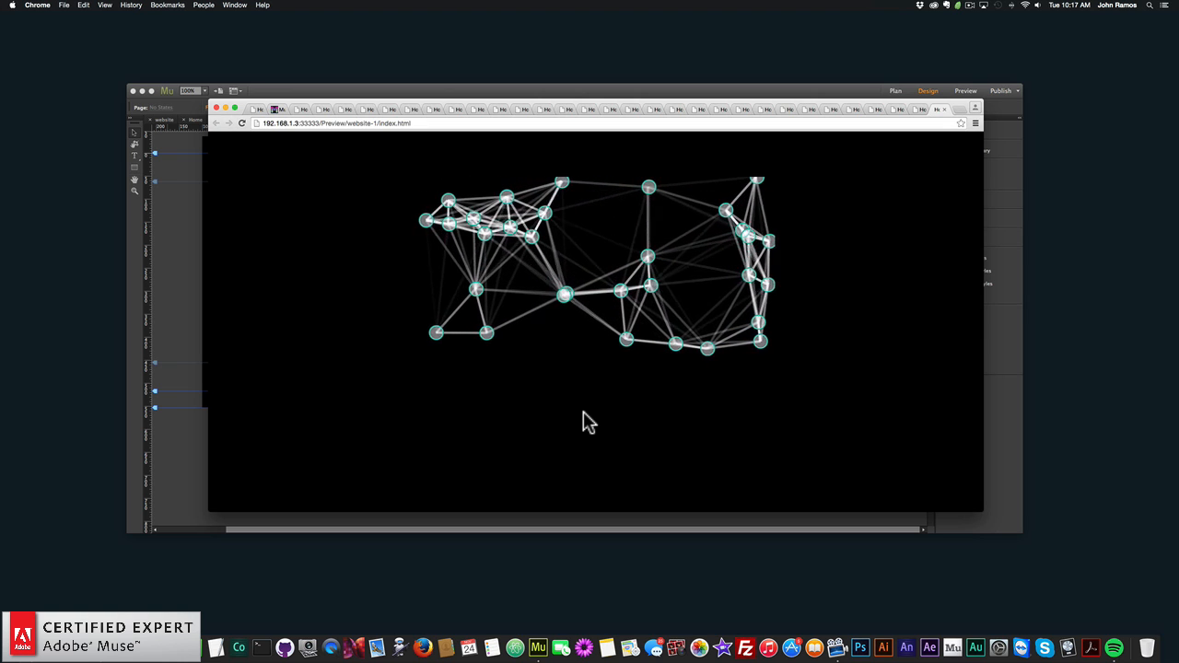
- Return to Adobe Muse, set the Particles.js widget's link width to 1, and close the widget options
{"action": "left_click", "coordinate": [157, 289]}
{"action": "left_click", "coordinate": [656, 181]}
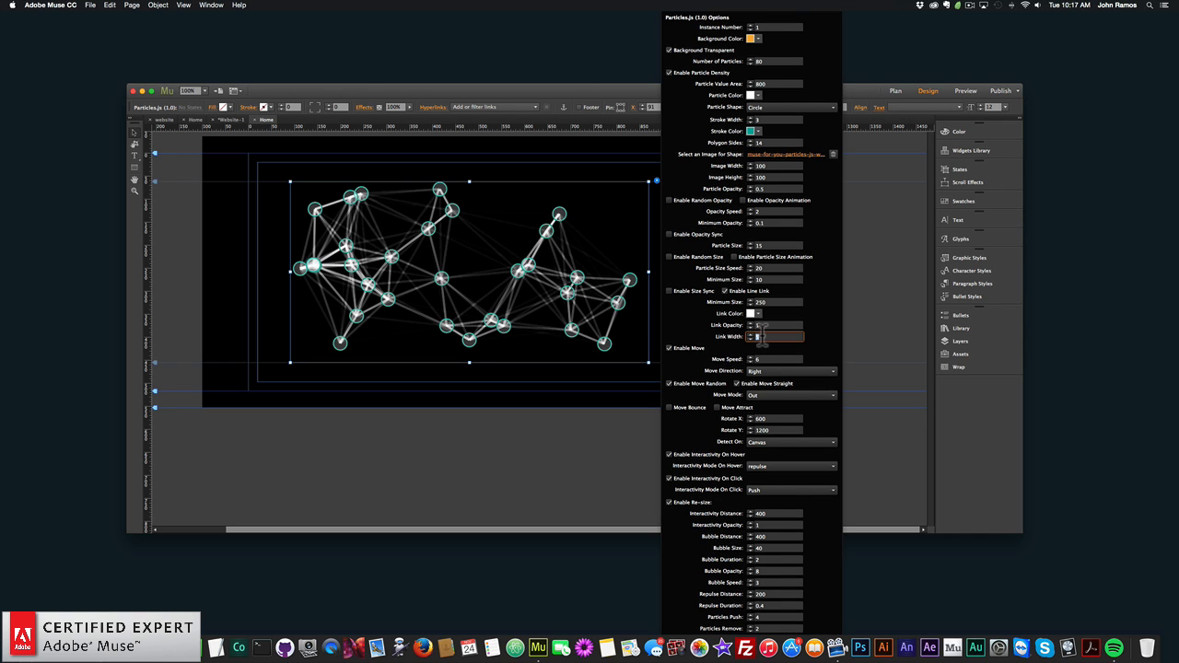
{"action": "key", "text": "Return"}
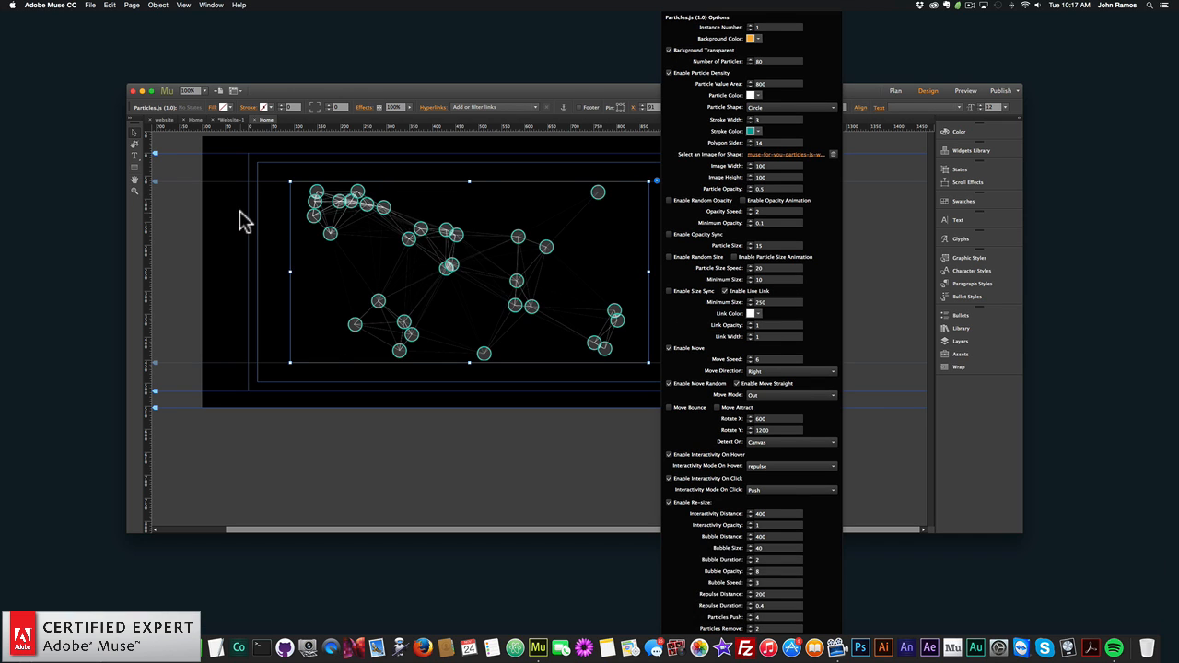
{"action": "left_click", "coordinate": [240, 211]}
- Preview the particles with thinner line links in the browser, and return to Adobe Muse
{"action": "left_click", "coordinate": [91, 5]}
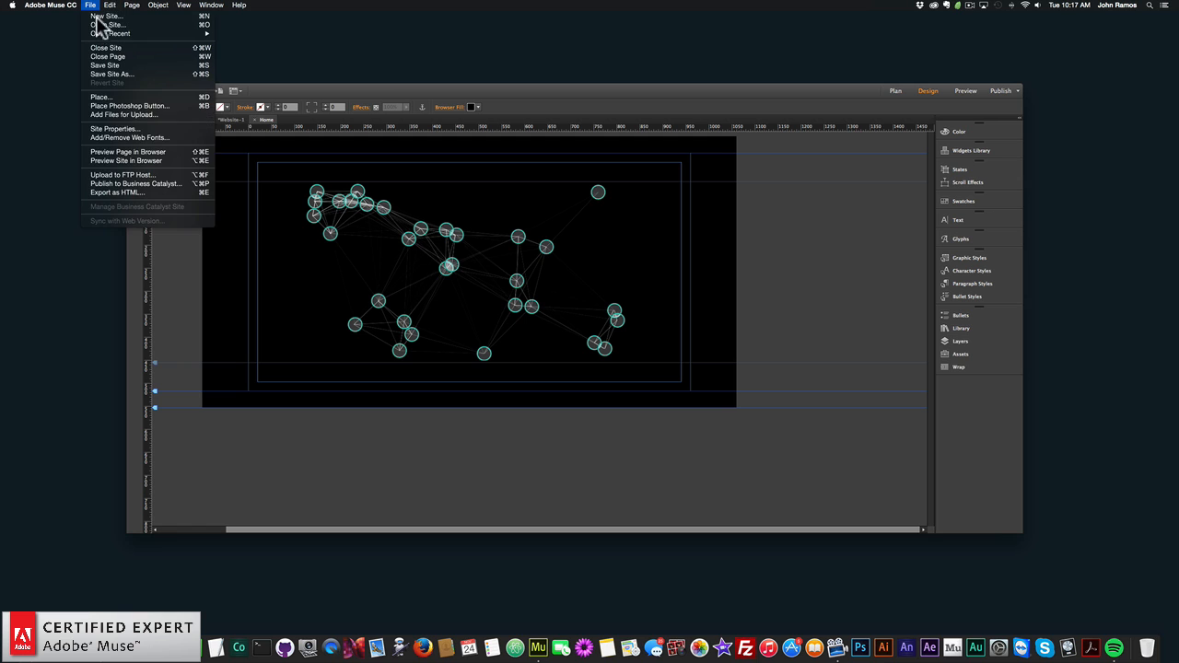
{"action": "left_click", "coordinate": [161, 161]}
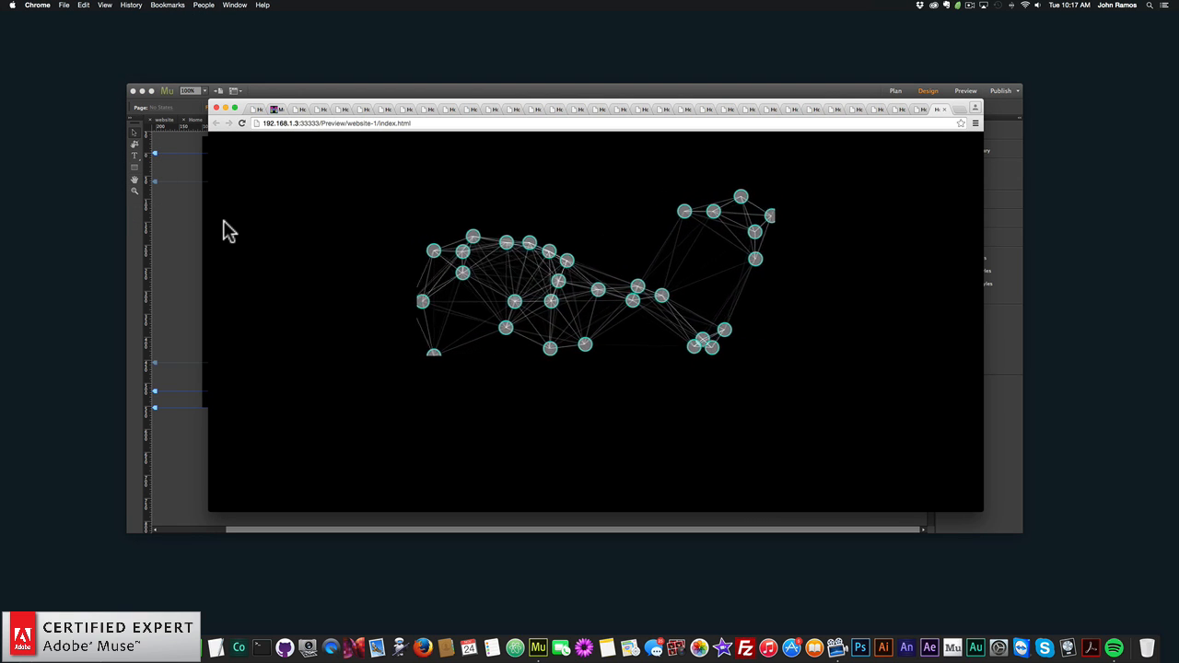
{"action": "left_click", "coordinate": [172, 260]}
- Disable straight movement for the Particles.js widget and set its move mode to Bounce
{"action": "left_click", "coordinate": [293, 259]}
{"action": "left_click", "coordinate": [655, 182]}
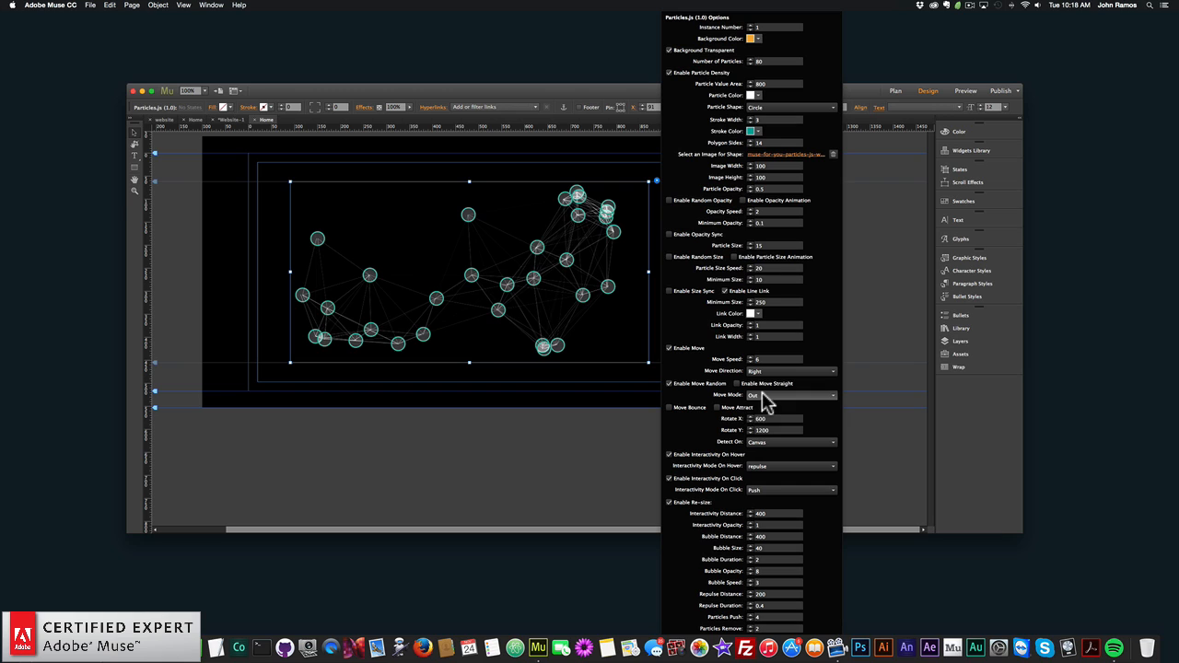
{"action": "left_click", "coordinate": [764, 398]}
{"action": "left_click", "coordinate": [763, 422]}
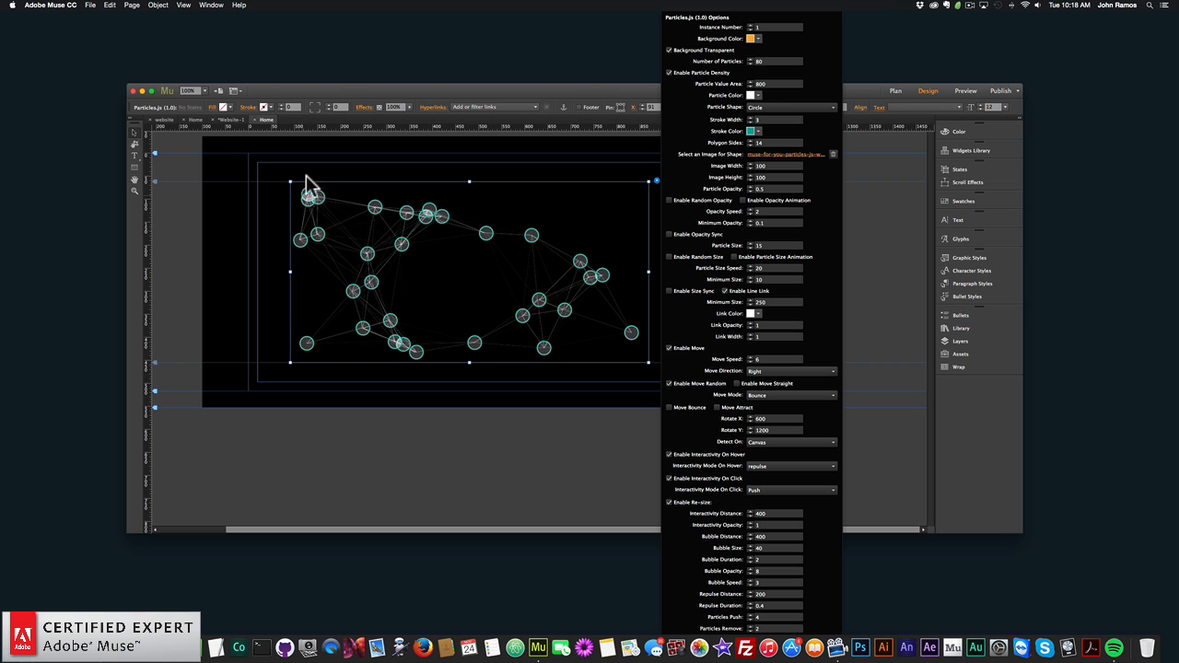
- Close the widget options and preview the page with the Bounce move mode in the browser
{"action": "left_click", "coordinate": [269, 269]}
{"action": "left_click", "coordinate": [90, 5]}
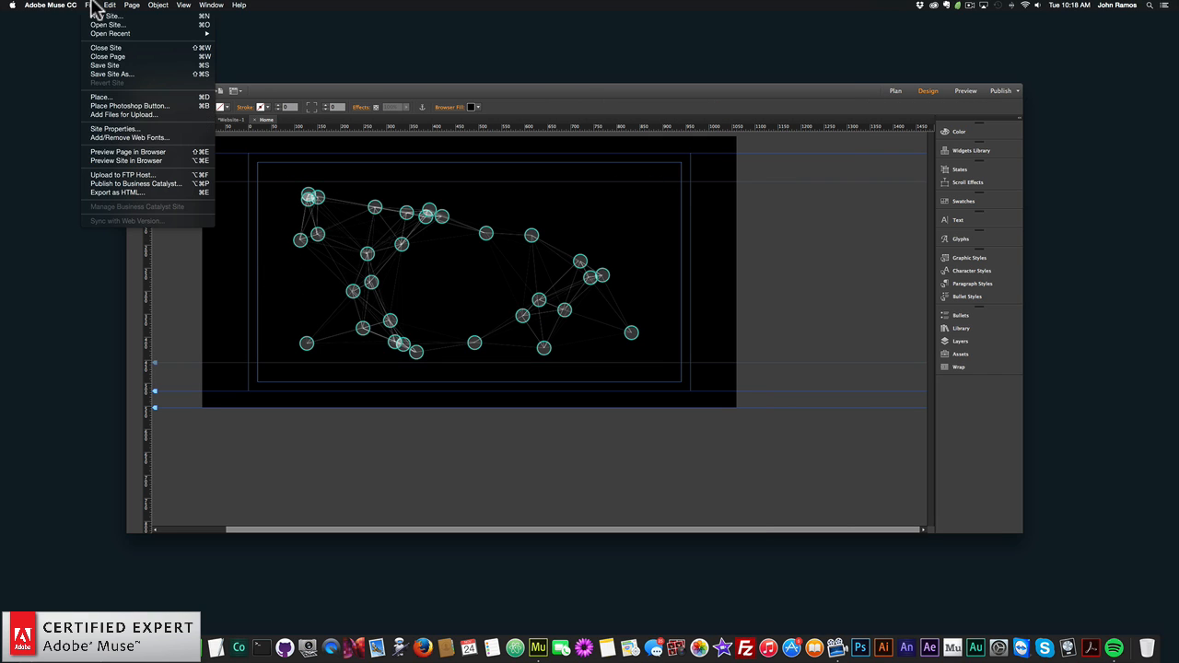
{"action": "left_click", "coordinate": [117, 152]}
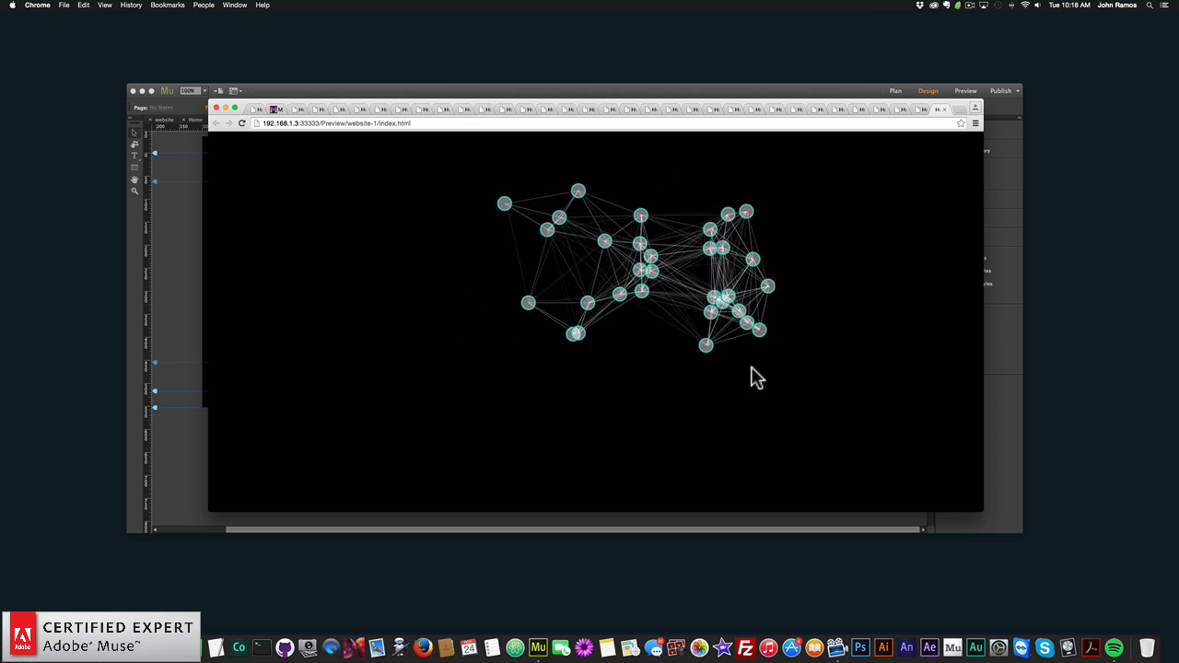
- Return to Adobe Muse and apply a white stroke around the Particles.js widget
{"action": "left_click", "coordinate": [175, 295]}
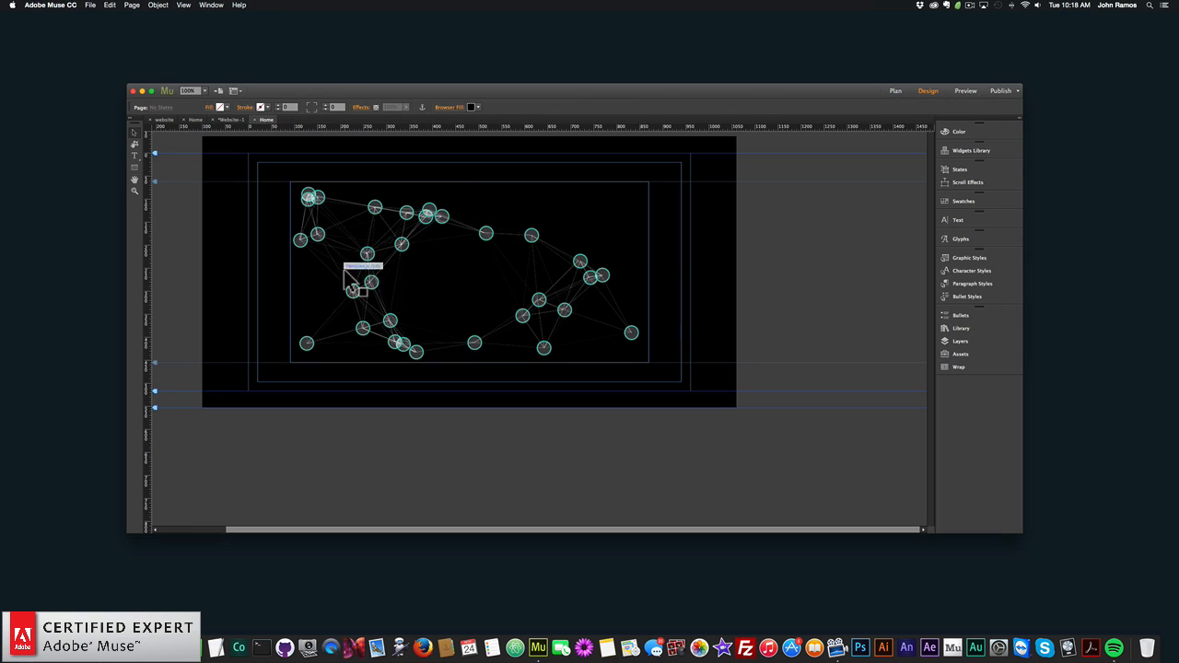
{"action": "left_click", "coordinate": [264, 107]}
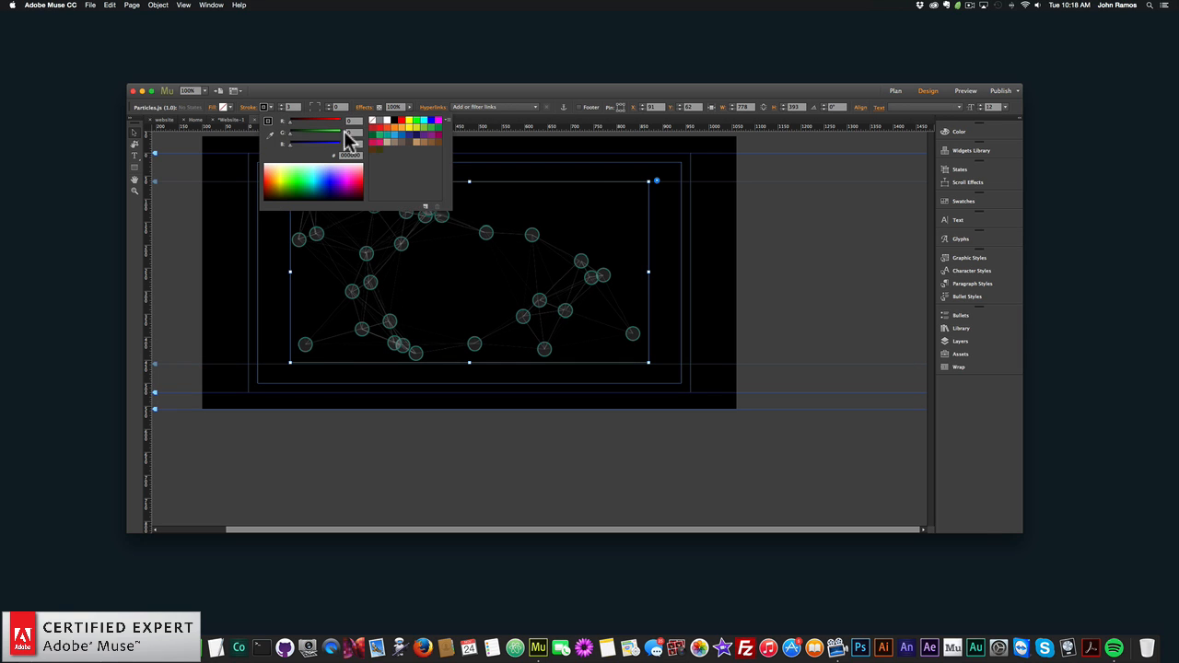
{"action": "left_click", "coordinate": [388, 121]}
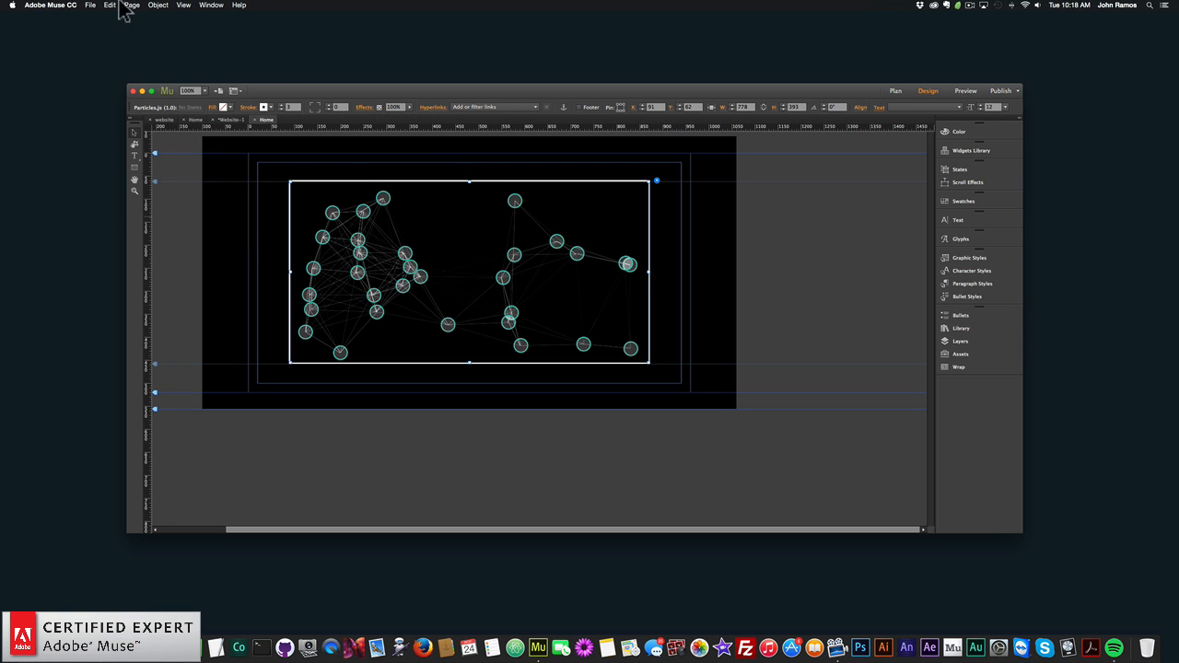
- Preview the bouncing particles inside the white border in the browser, and return to Adobe Muse to reopen the widget options
{"action": "left_click", "coordinate": [90, 4]}
{"action": "left_click", "coordinate": [198, 163]}
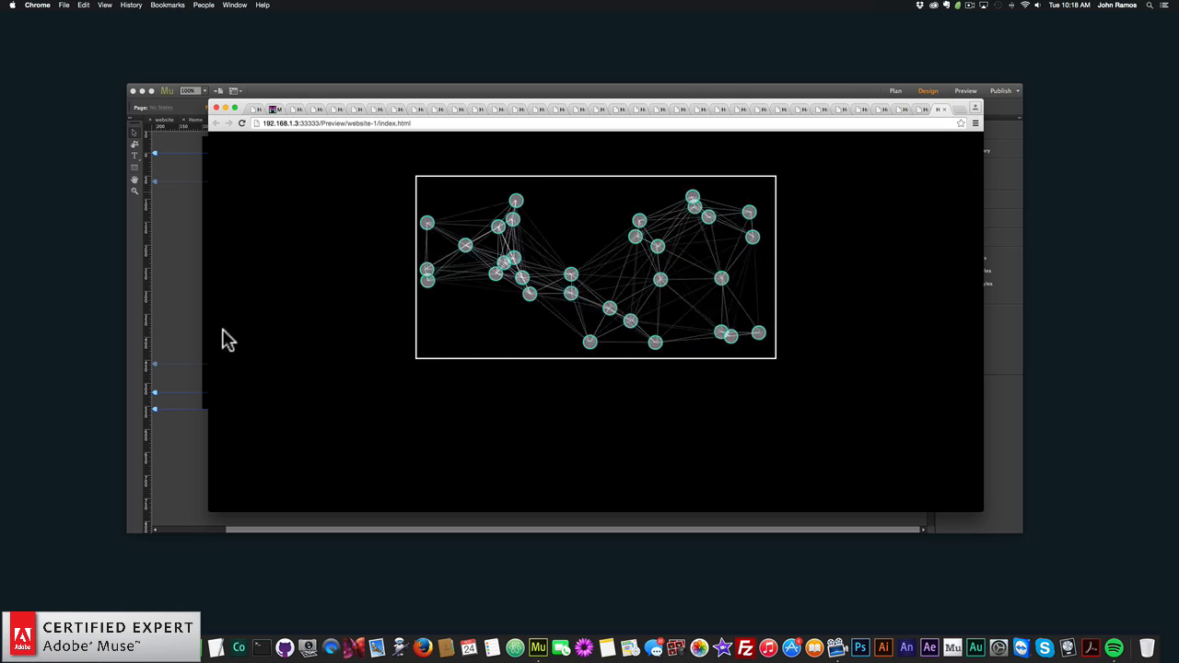
{"action": "left_click", "coordinate": [184, 304]}
{"action": "left_click", "coordinate": [558, 266]}
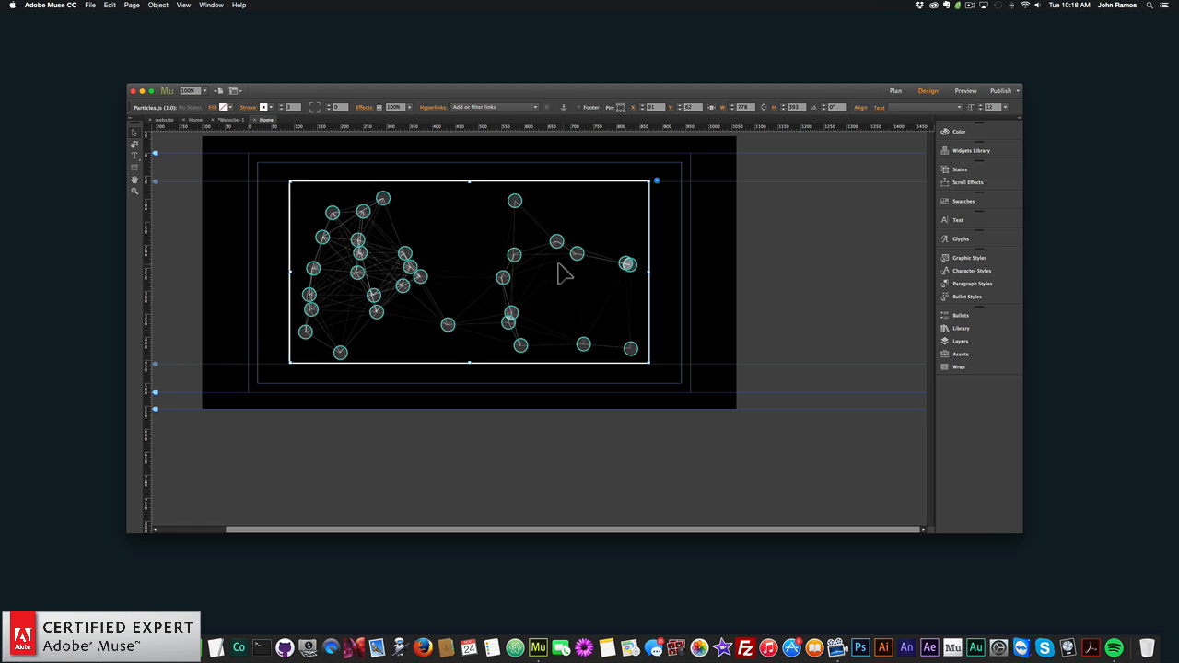
{"action": "left_click", "coordinate": [655, 181]}
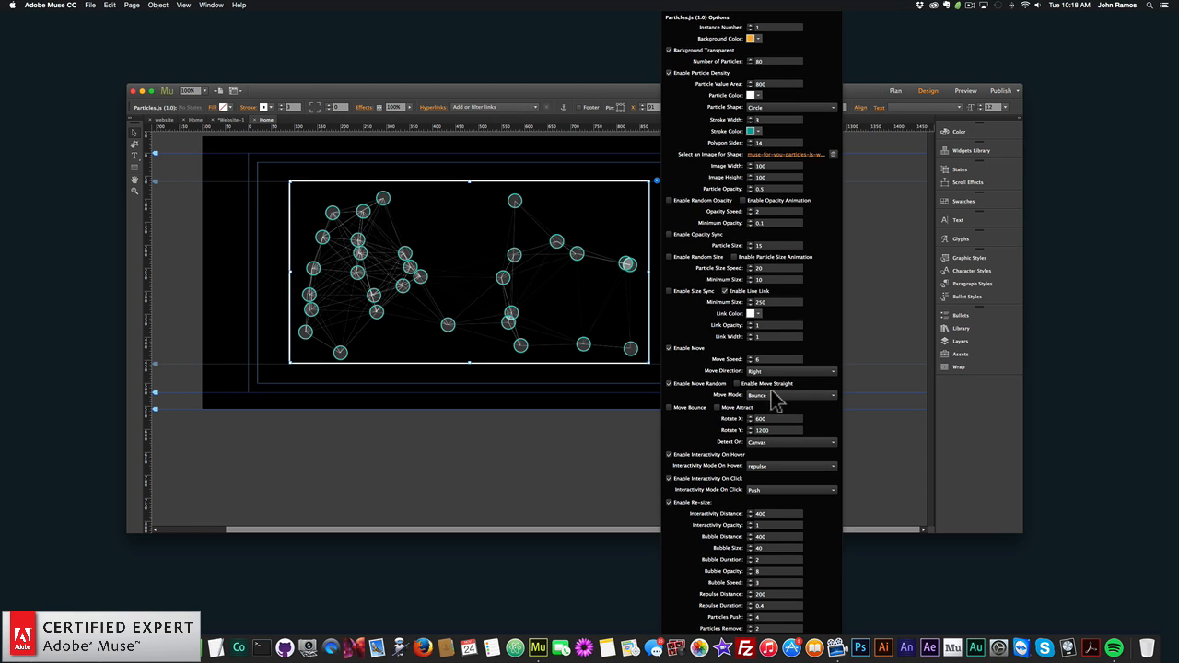
- Try the Out move mode for the widget and restore the Bounce mode
{"action": "left_click", "coordinate": [776, 397]}
{"action": "left_click", "coordinate": [777, 413]}
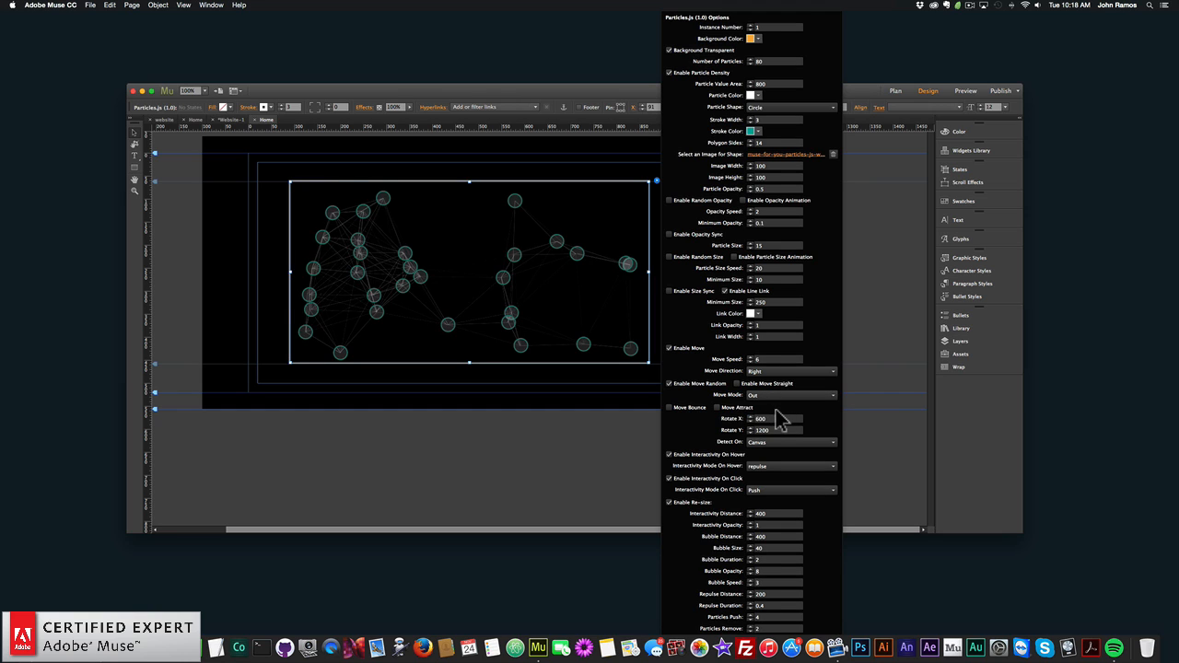
{"action": "left_click", "coordinate": [769, 415]}
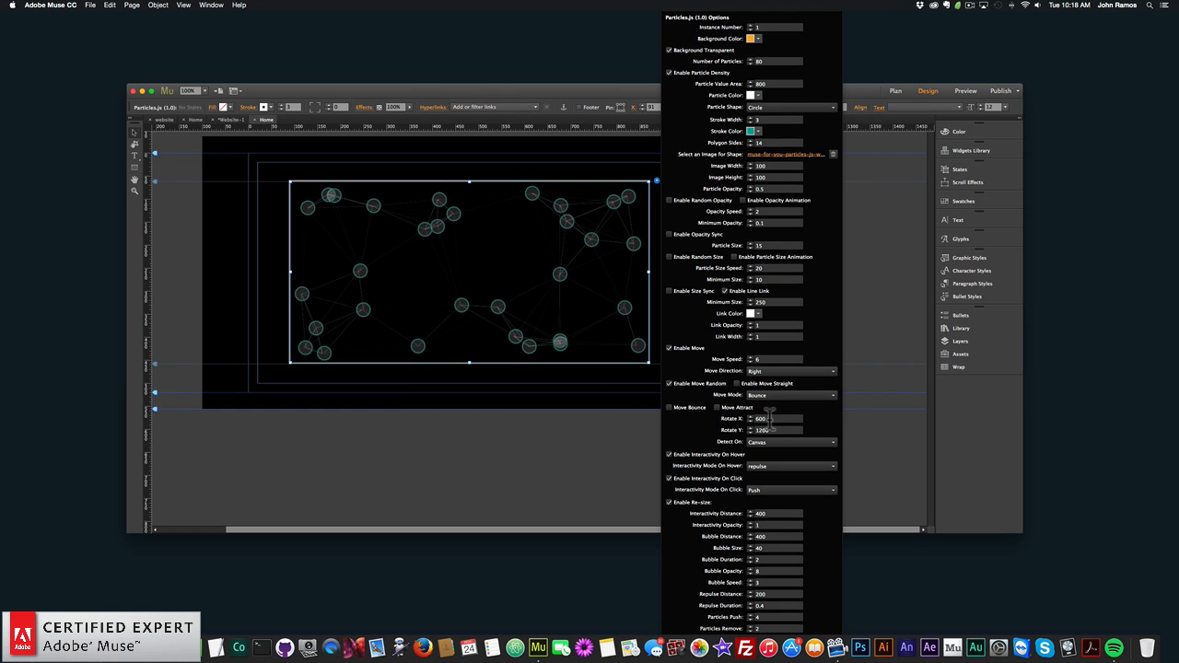
- Disable random movement, enable both Move Bounce and Move Attract, and close the widget options
{"action": "left_click", "coordinate": [670, 385]}
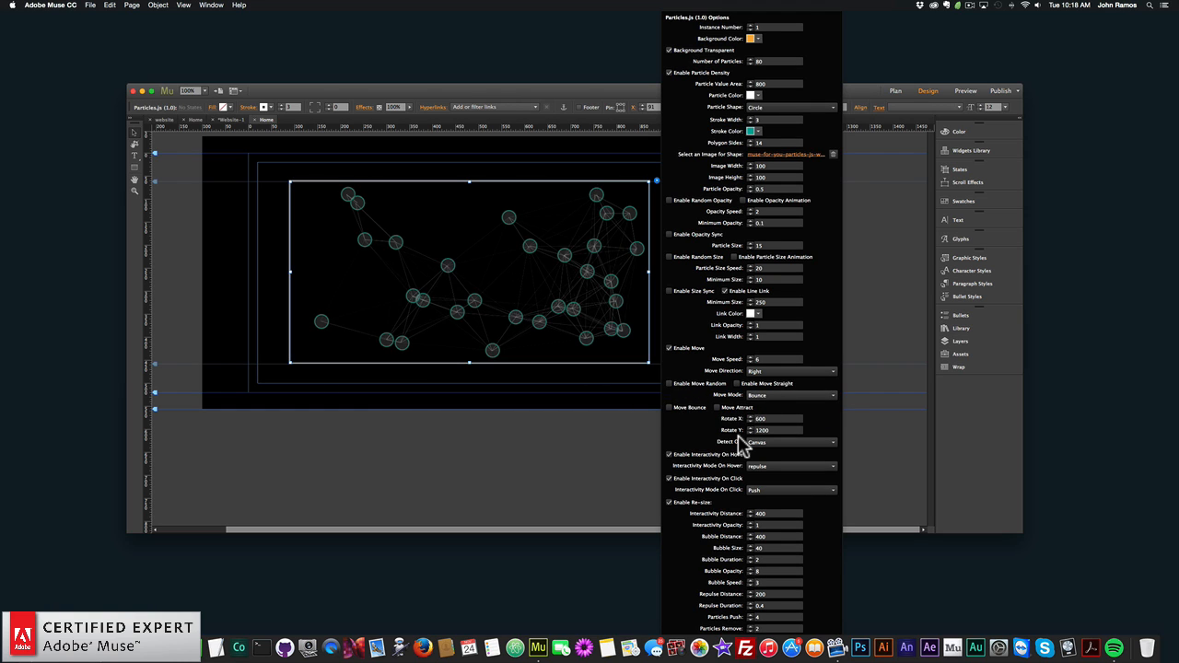
{"action": "left_click", "coordinate": [669, 407]}
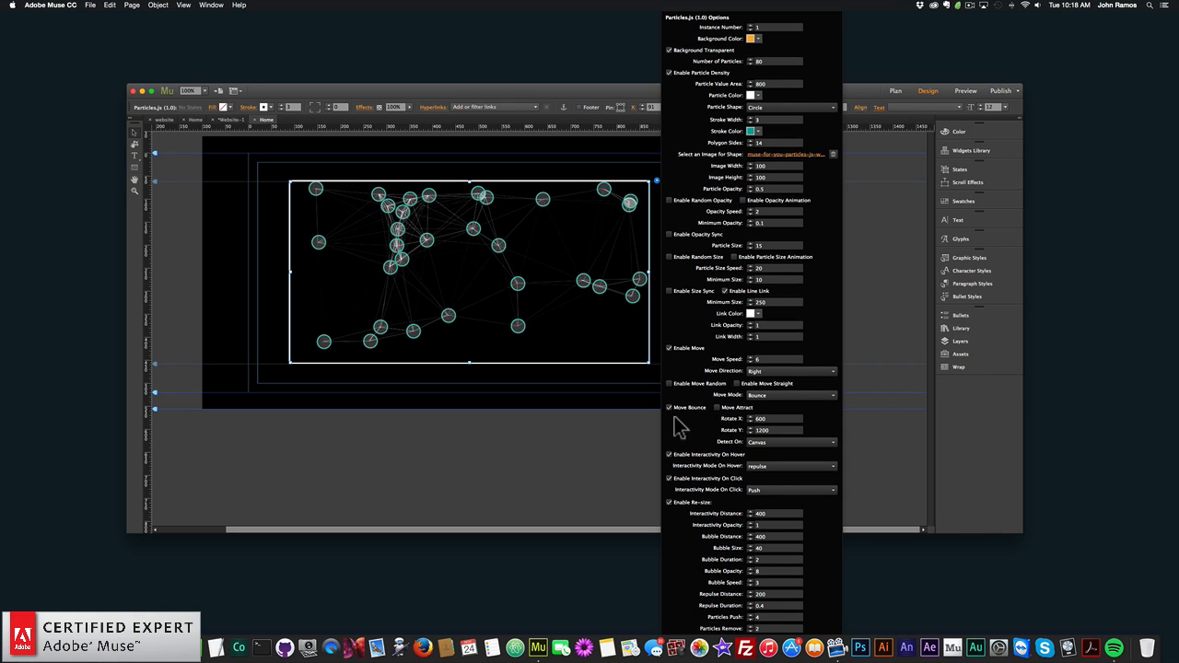
{"action": "left_click", "coordinate": [717, 407]}
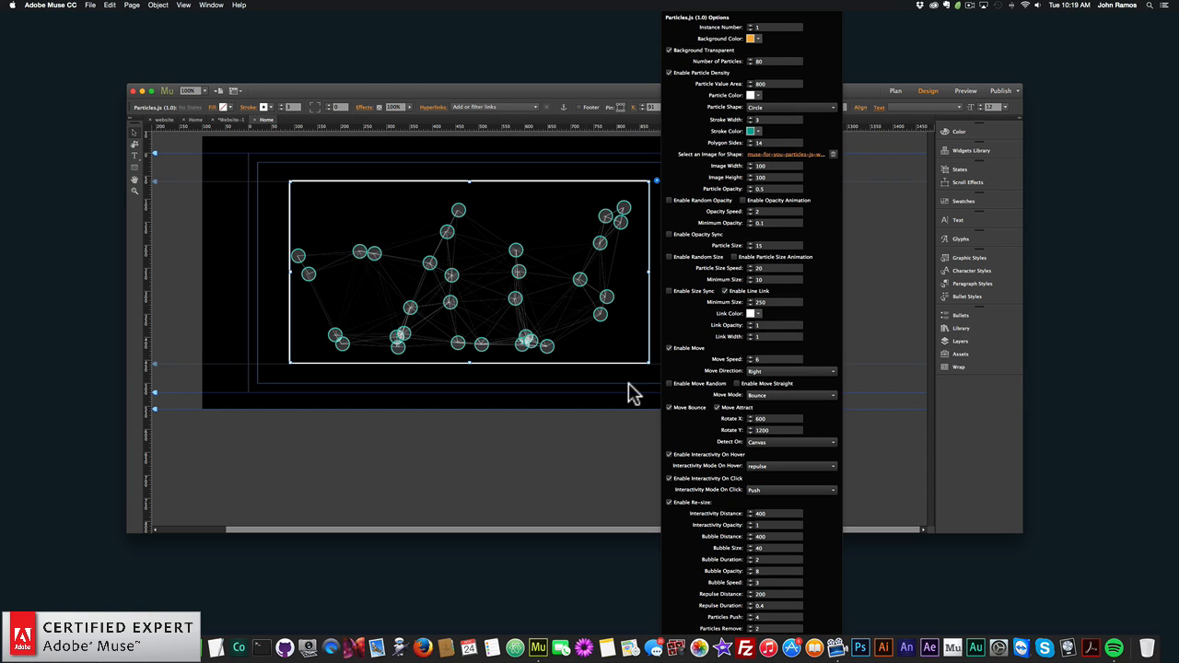
{"action": "left_click", "coordinate": [237, 256]}
- Preview the page with Move Bounce and Move Attract enabled in the browser, and return to Adobe Muse
{"action": "left_click", "coordinate": [90, 5]}
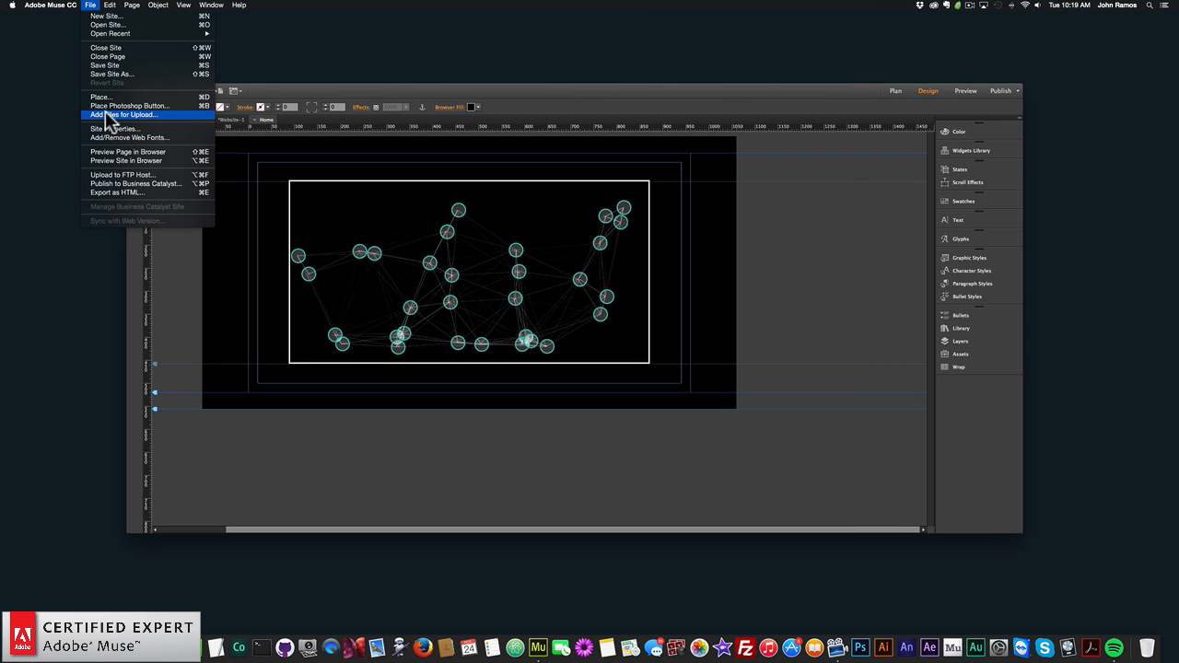
{"action": "left_click", "coordinate": [132, 153]}
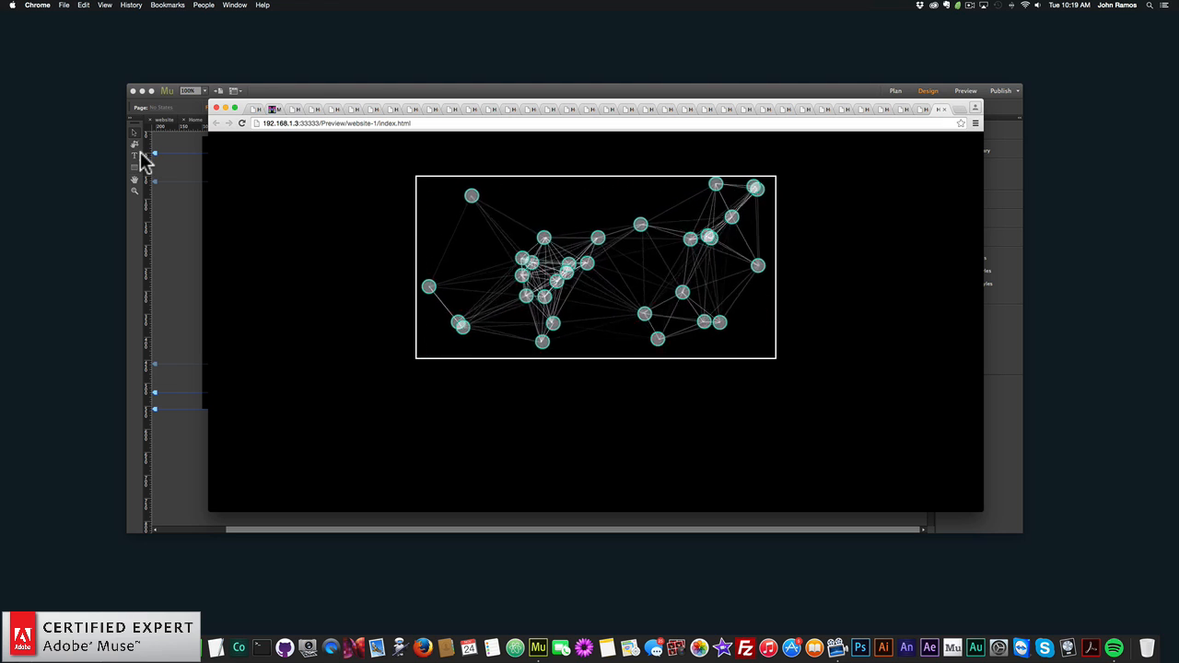
{"action": "left_click", "coordinate": [184, 227]}
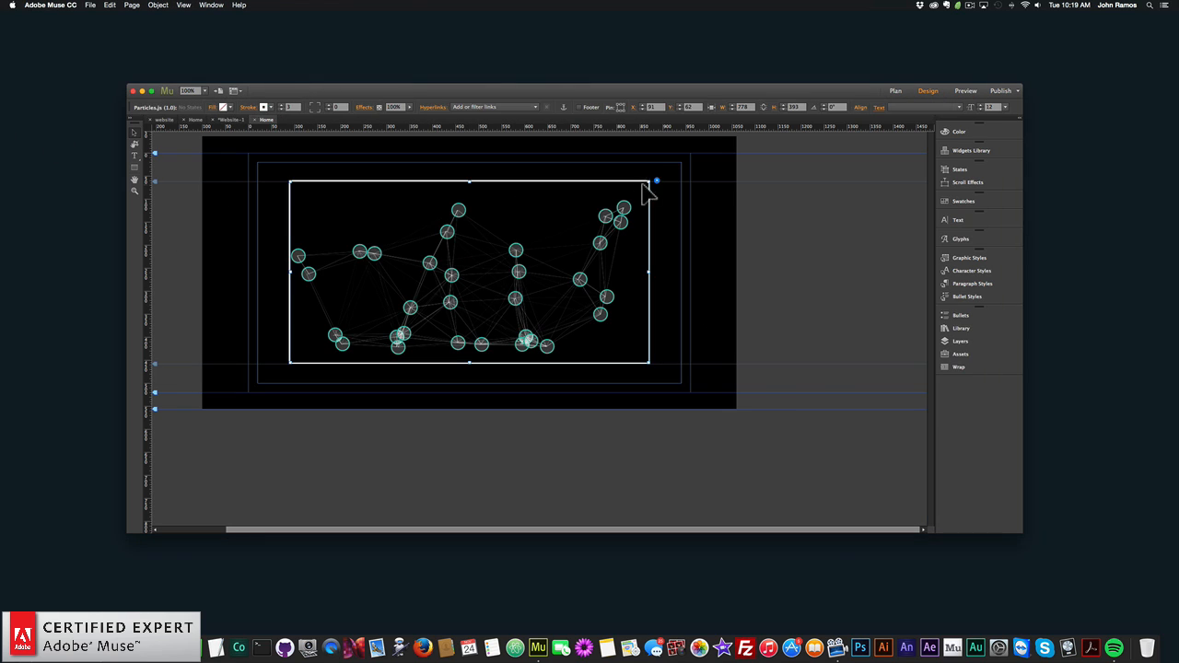
- Set the Particles.js widget's Rotate X value to 1200, and close the widget options
{"action": "left_click", "coordinate": [657, 183]}
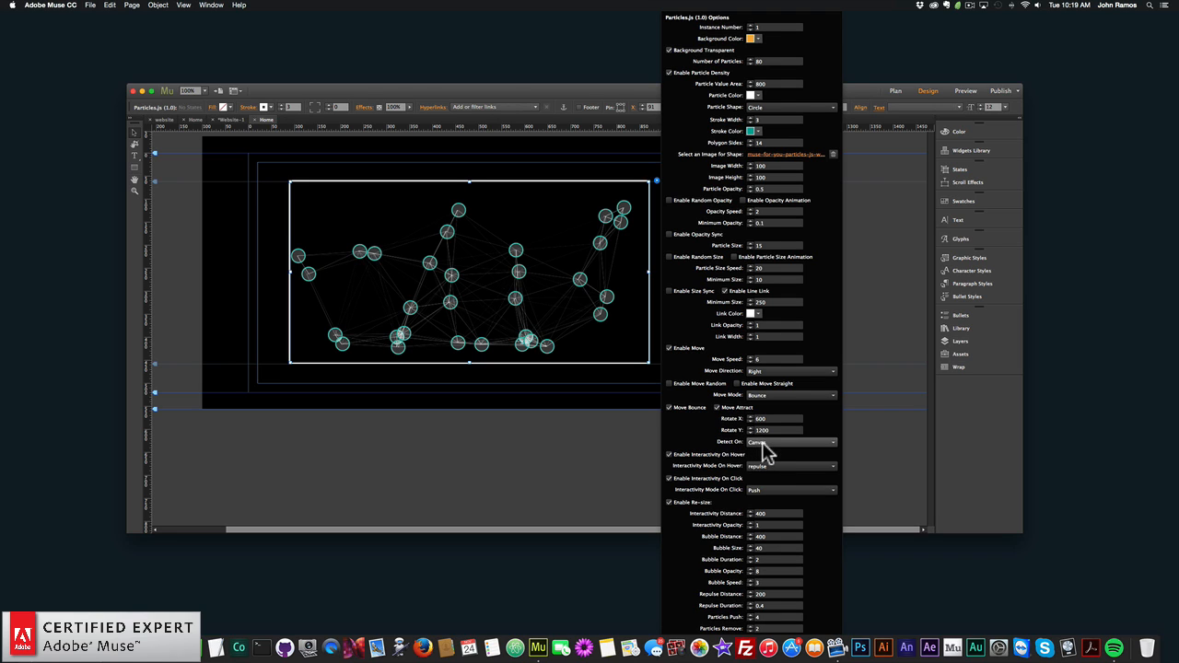
{"action": "left_click", "coordinate": [742, 417]}
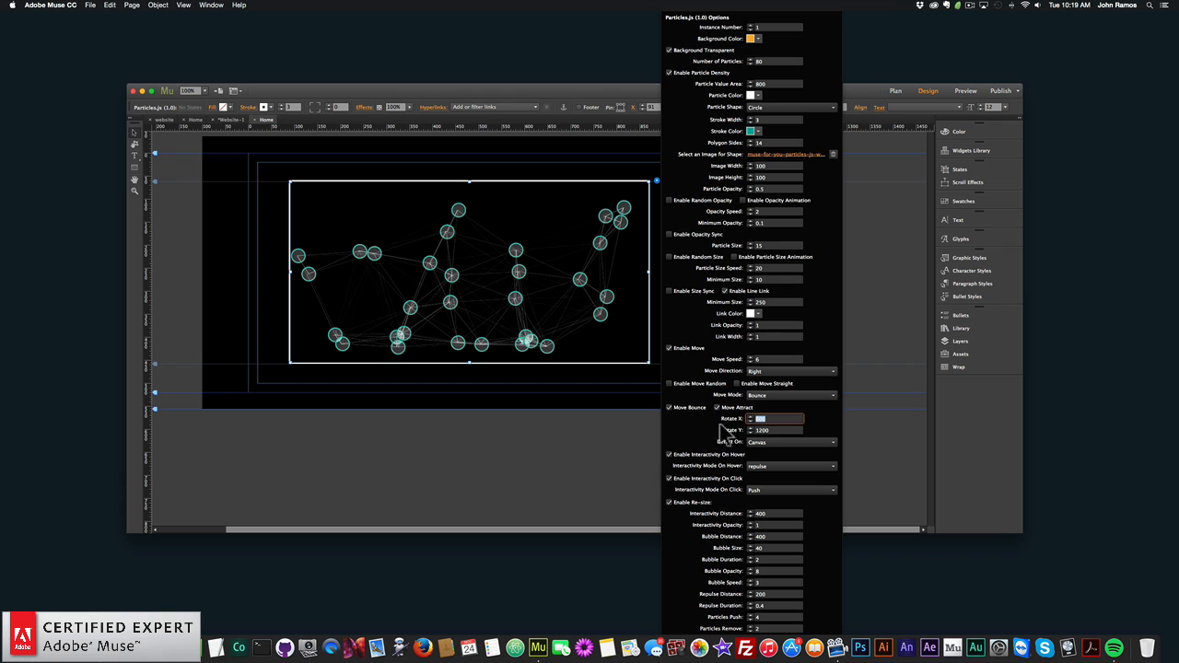
{"action": "type", "text": "120"}
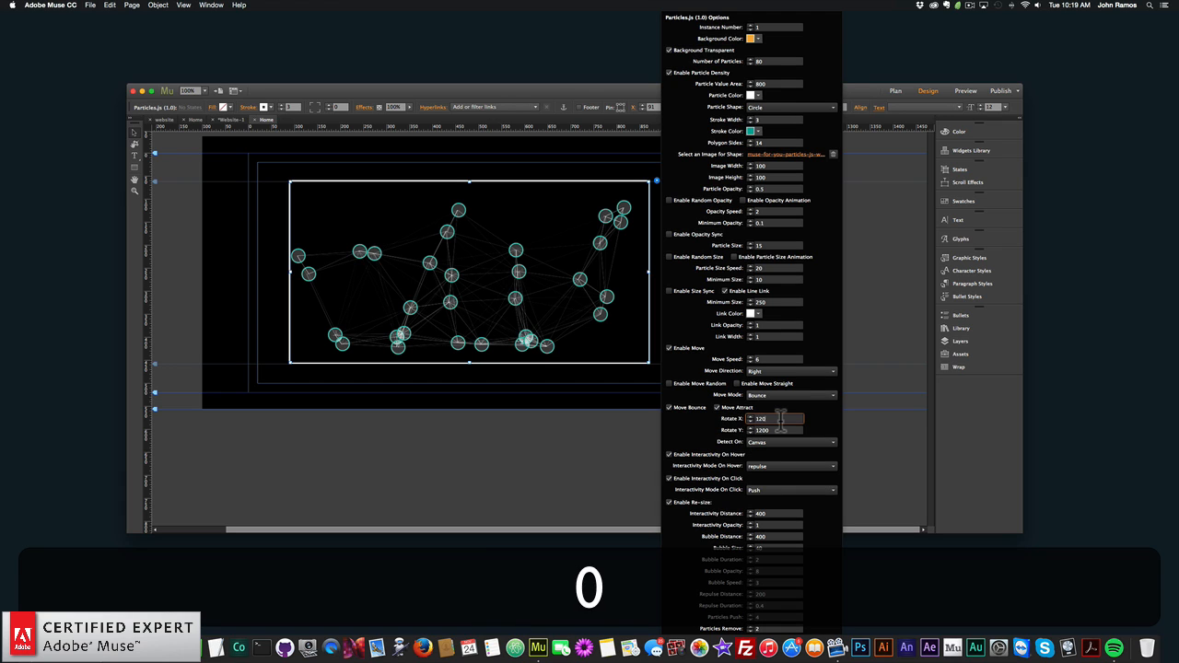
{"action": "type", "text": "0"}
{"action": "key", "text": "Return"}
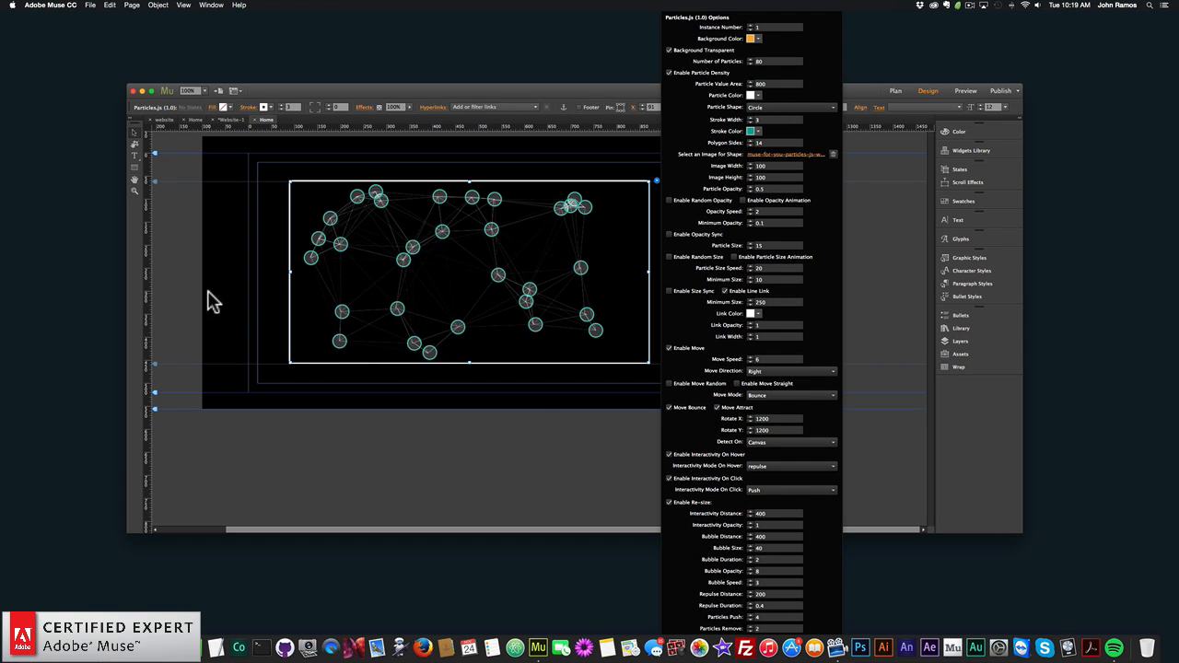
{"action": "left_click", "coordinate": [210, 297]}
- Preview the page with the new Rotate X value in the browser, and return to Adobe Muse
{"action": "left_click", "coordinate": [89, 5]}
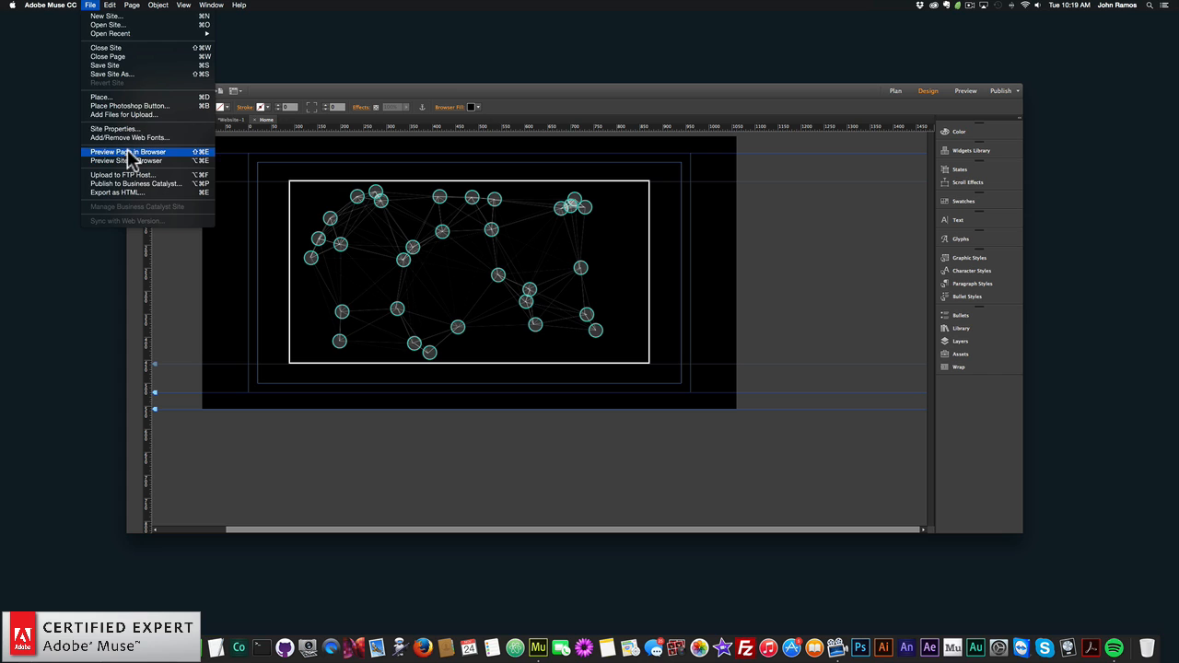
{"action": "left_click", "coordinate": [129, 153]}
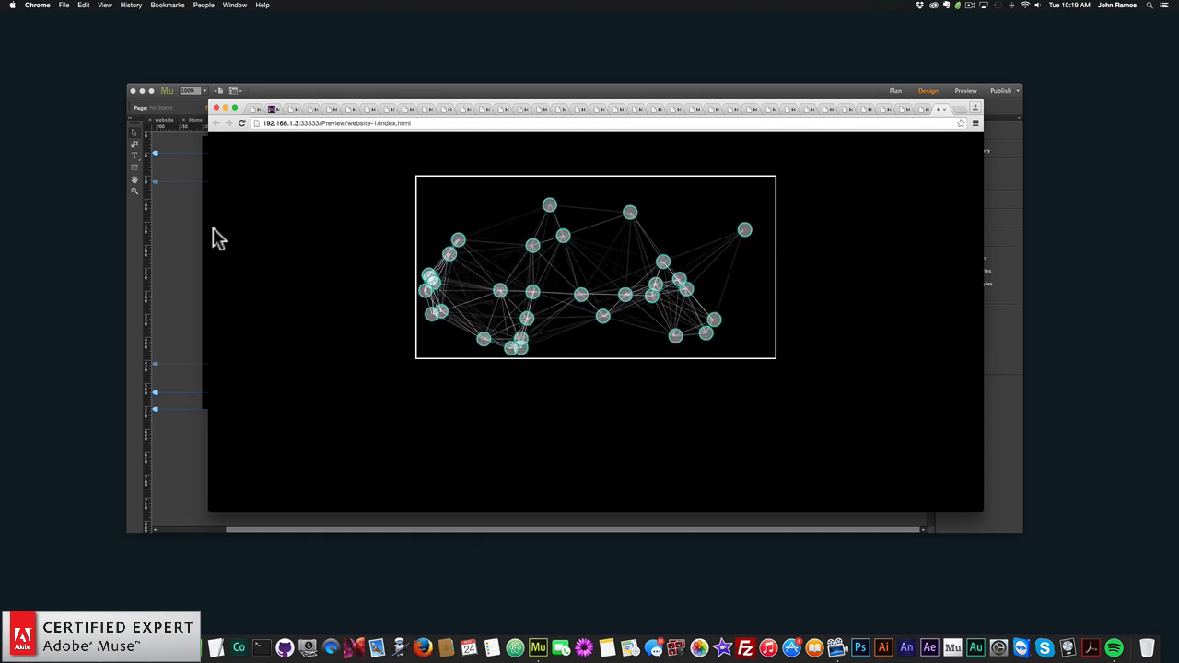
{"action": "left_click", "coordinate": [169, 252]}
- Open the widget options, review the Detect On choices, and select Canvas
{"action": "left_click", "coordinate": [656, 182]}
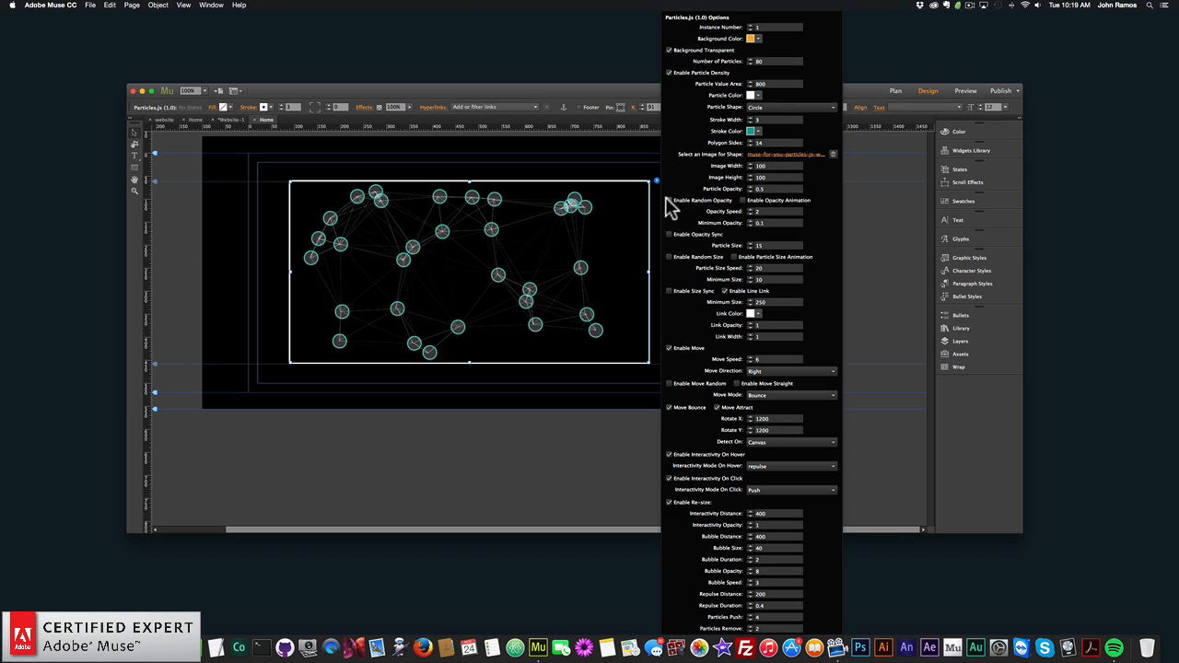
{"action": "left_click", "coordinate": [757, 445]}
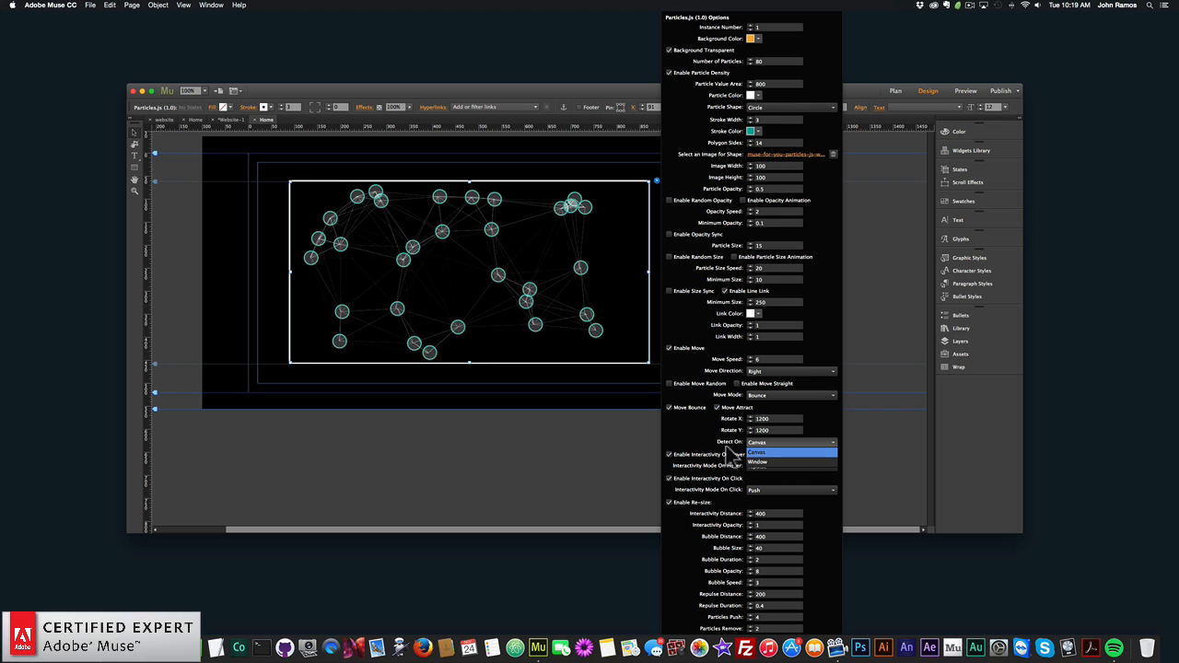
{"action": "left_click", "coordinate": [739, 446]}
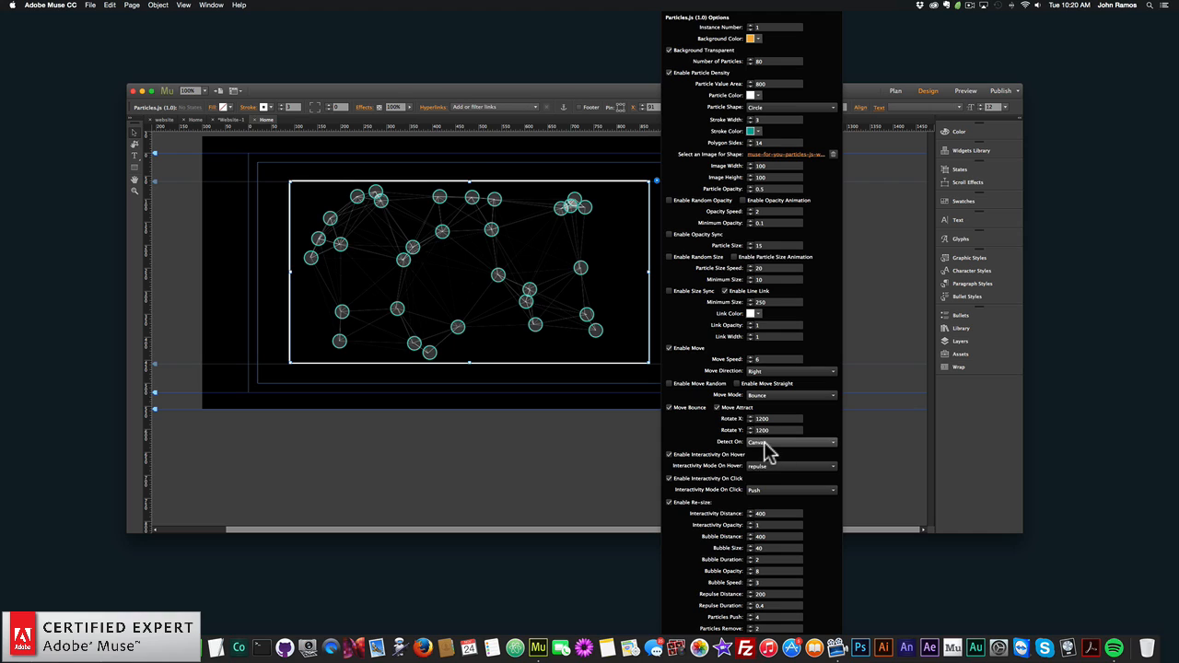
{"action": "left_click", "coordinate": [758, 444]}
{"action": "left_click", "coordinate": [759, 453]}
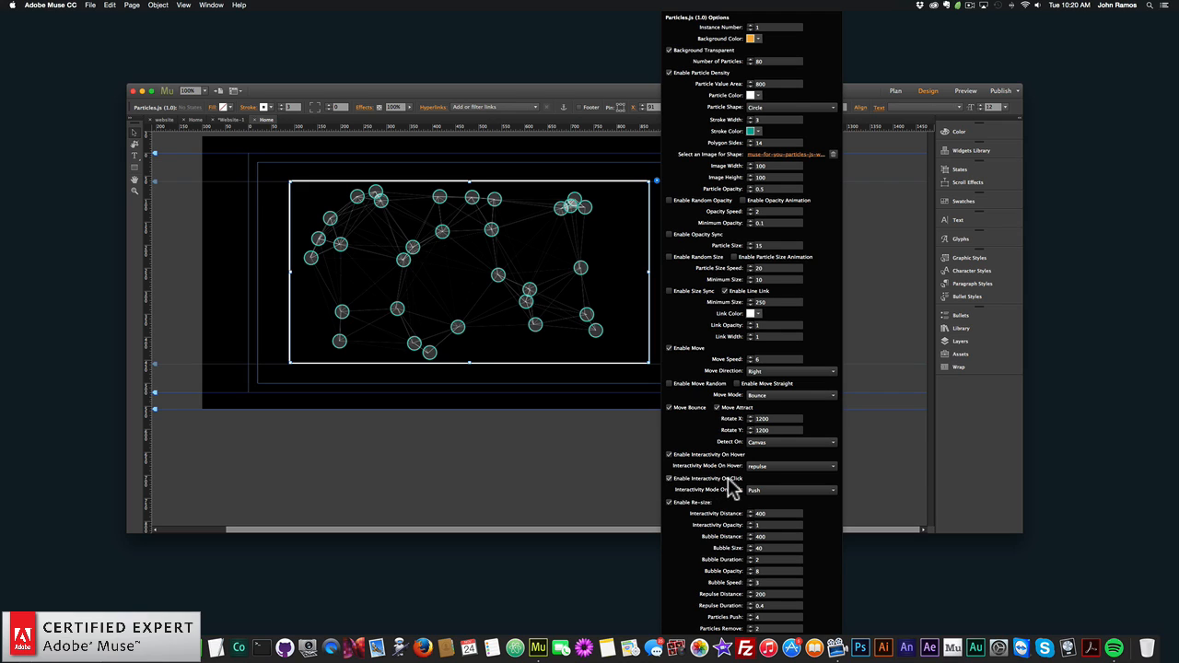
- Review the hover interactivity modes and set Interactivity Mode On Hover to Grab
{"action": "left_click", "coordinate": [764, 467]}
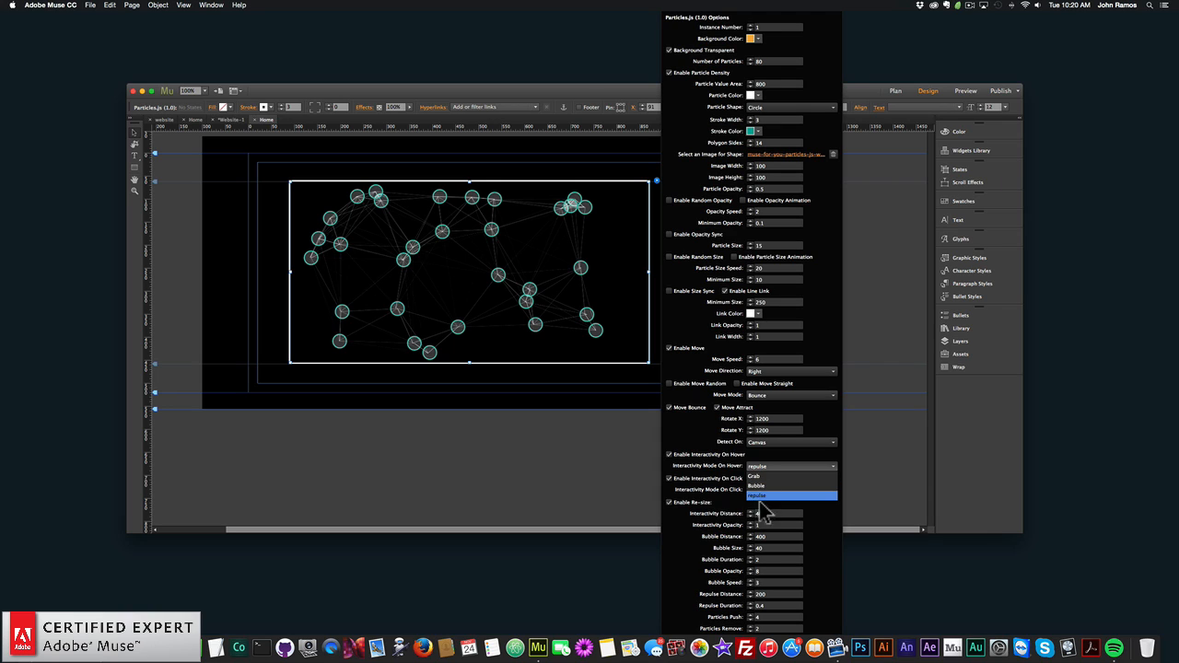
{"action": "left_click", "coordinate": [729, 464]}
{"action": "left_click", "coordinate": [771, 467]}
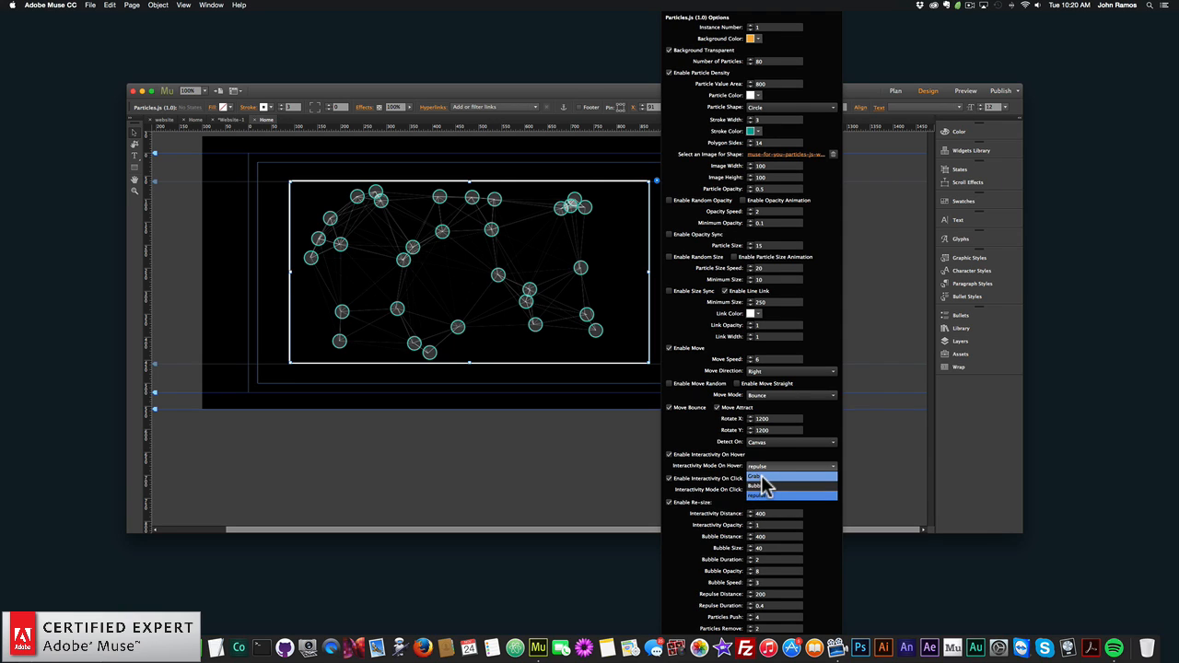
{"action": "left_click", "coordinate": [761, 476]}
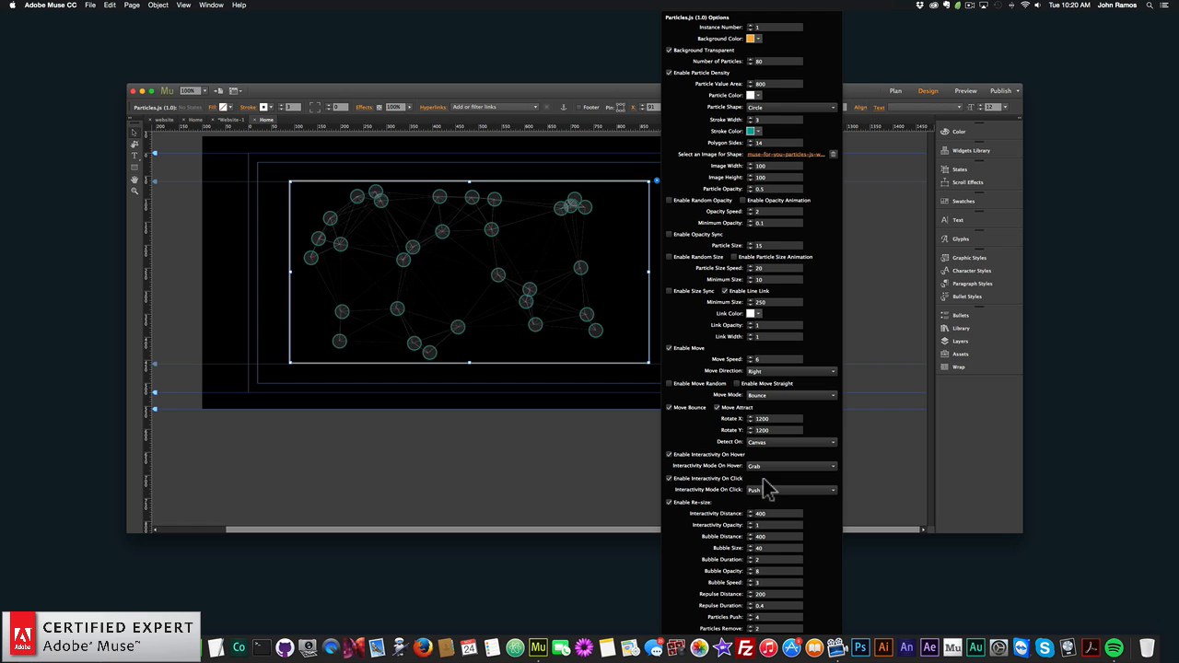
- Close the widget options, preview the page in the browser to test the Grab hover effect, and return to Adobe Muse
{"action": "left_click", "coordinate": [549, 352]}
{"action": "left_click", "coordinate": [91, 5]}
{"action": "left_click", "coordinate": [134, 150]}
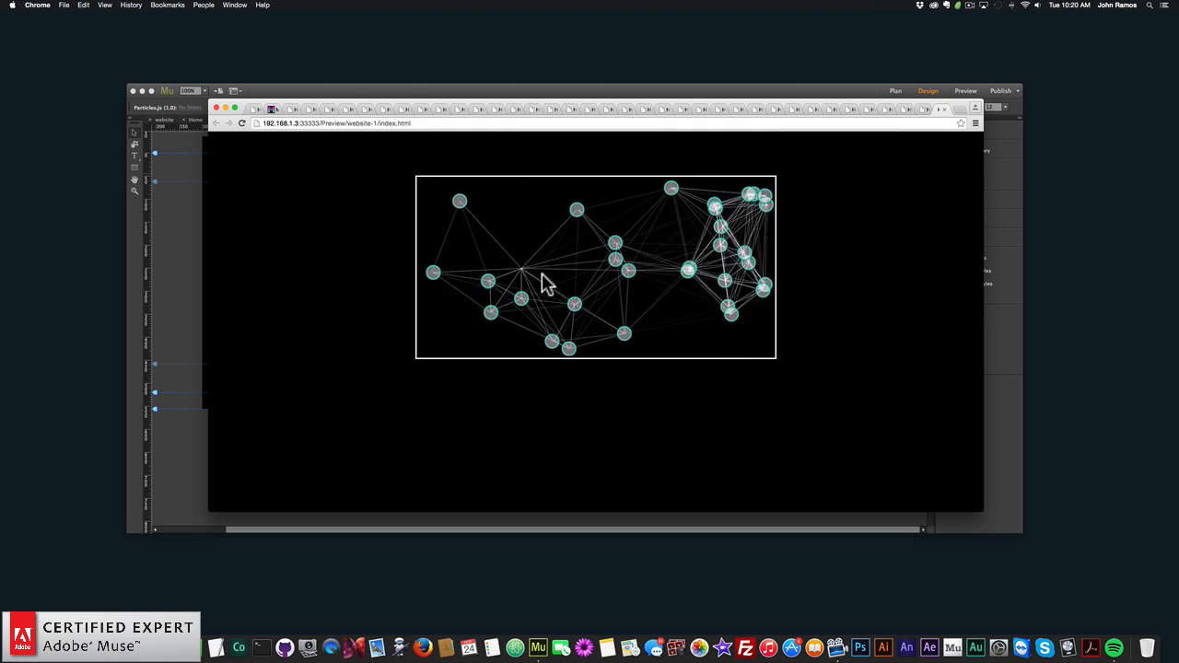
{"action": "left_click", "coordinate": [168, 241]}
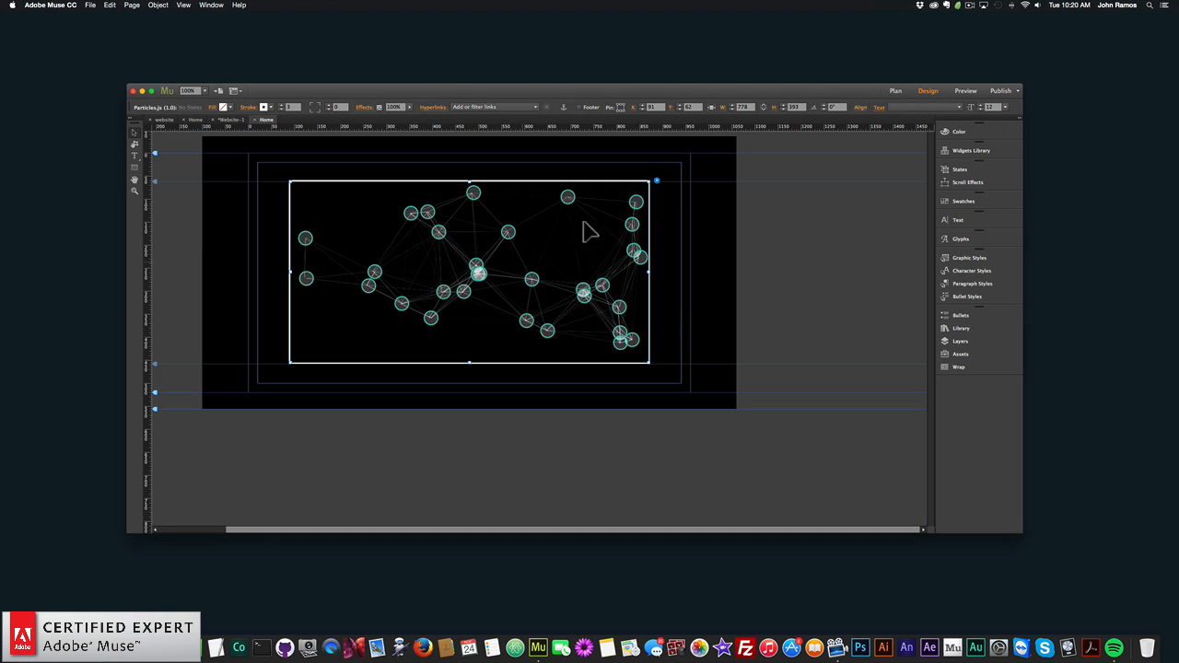
- Set the Particles.js widget's Interactivity Mode On Hover to Bubble, and close the widget options
{"action": "left_click", "coordinate": [657, 181]}
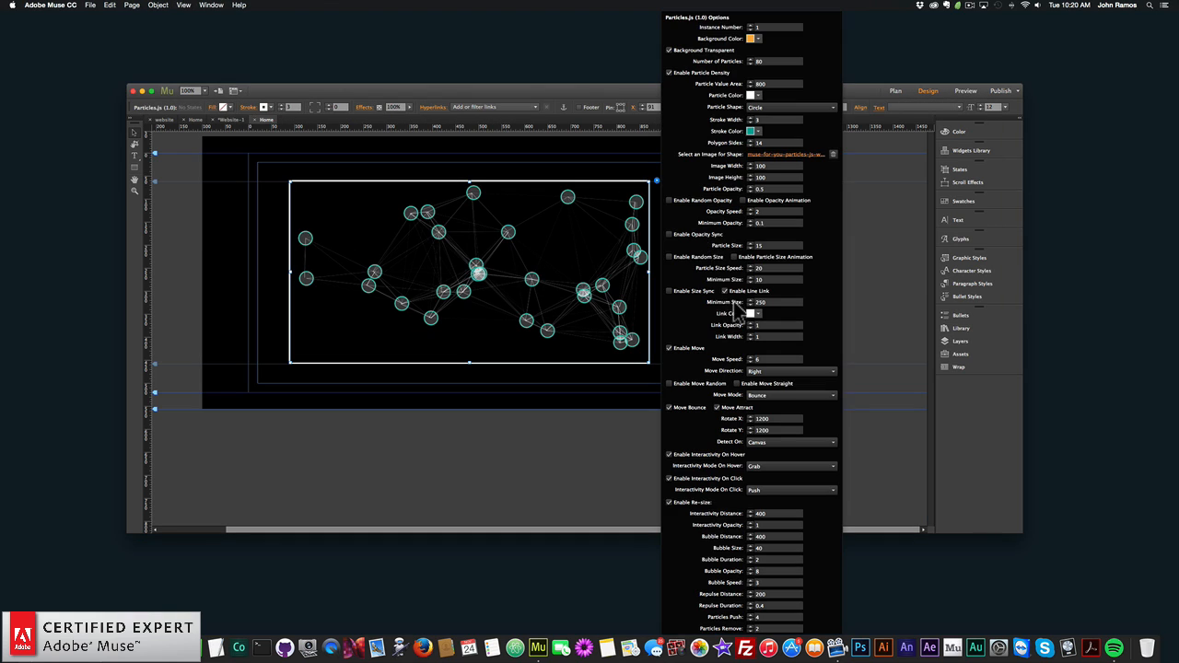
{"action": "left_click", "coordinate": [779, 466]}
{"action": "left_click", "coordinate": [781, 488]}
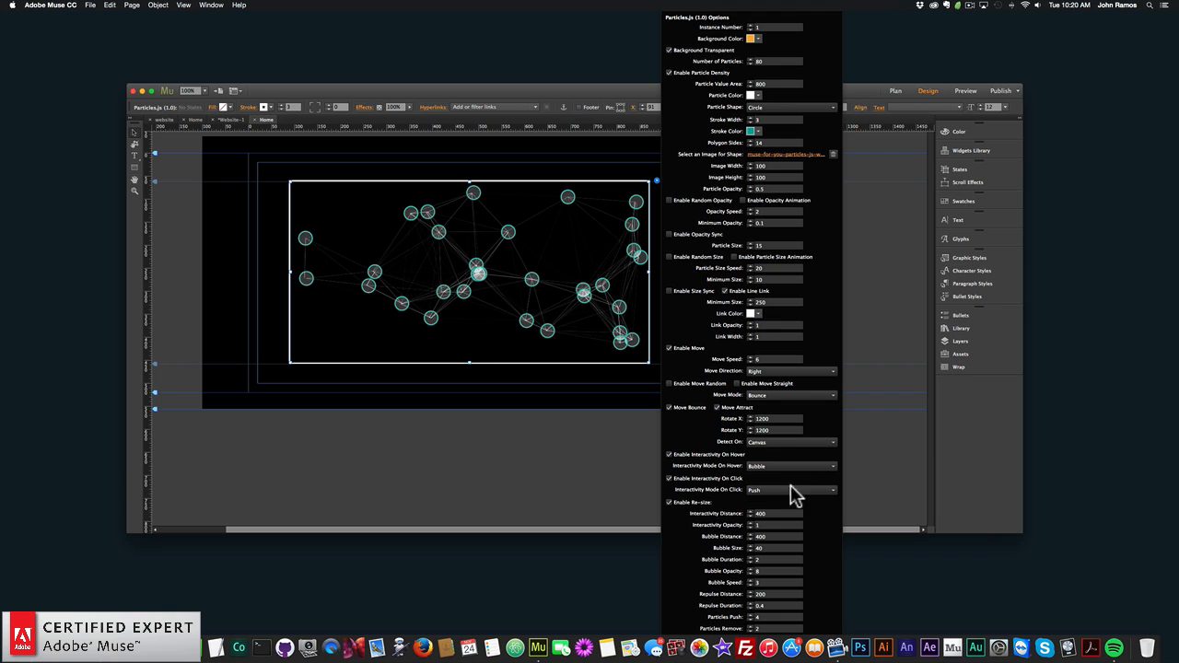
{"action": "left_click", "coordinate": [260, 246]}
- Preview the page in the browser to test the Bubble hover effect, and return to Adobe Muse
{"action": "left_click", "coordinate": [91, 4]}
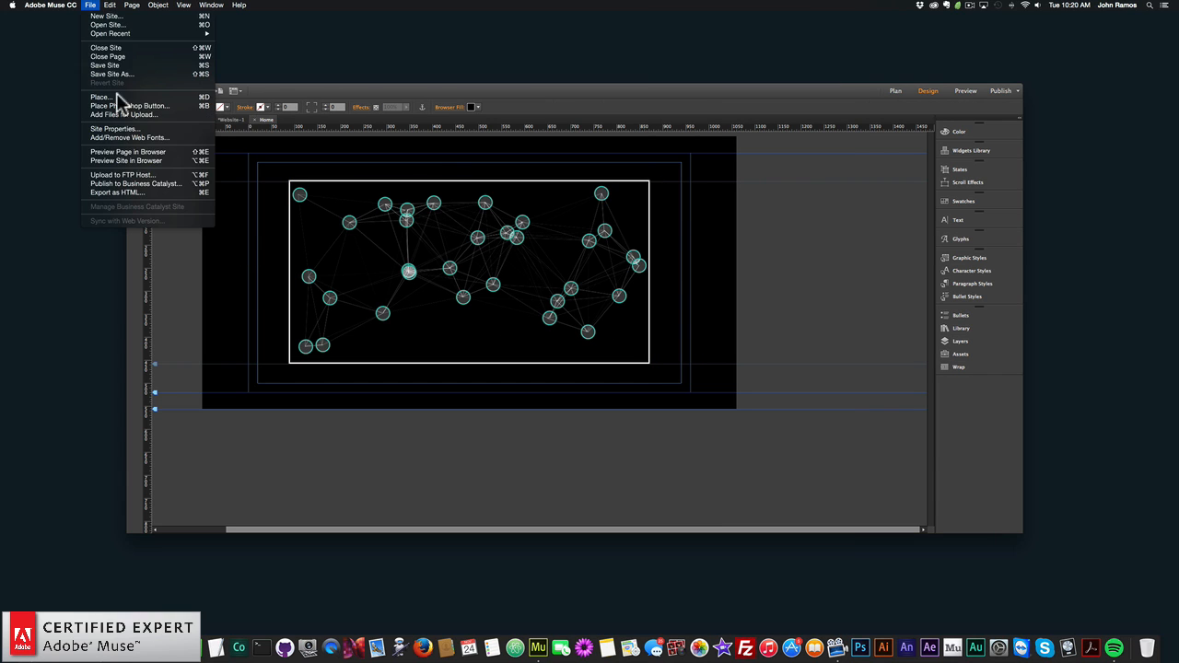
{"action": "left_click", "coordinate": [130, 155]}
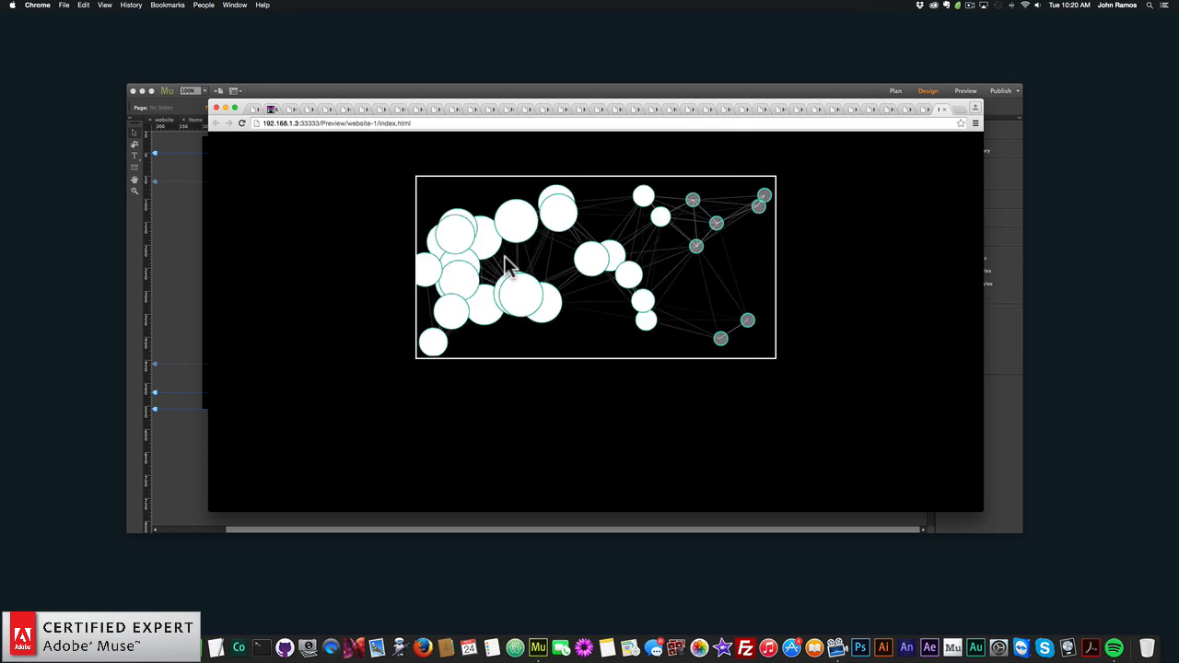
{"action": "left_click", "coordinate": [206, 243]}
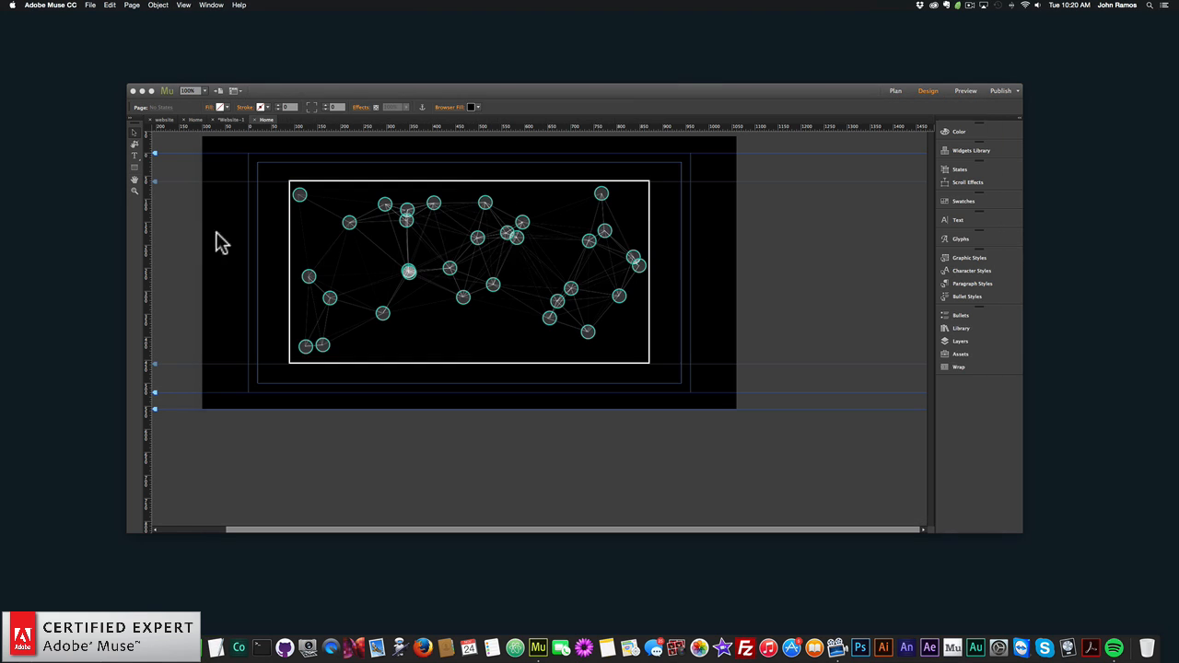
- Set the Particles.js widget's Interactivity Mode On Hover to repulse, and close the widget options
{"action": "left_click", "coordinate": [656, 180]}
{"action": "left_click", "coordinate": [772, 475]}
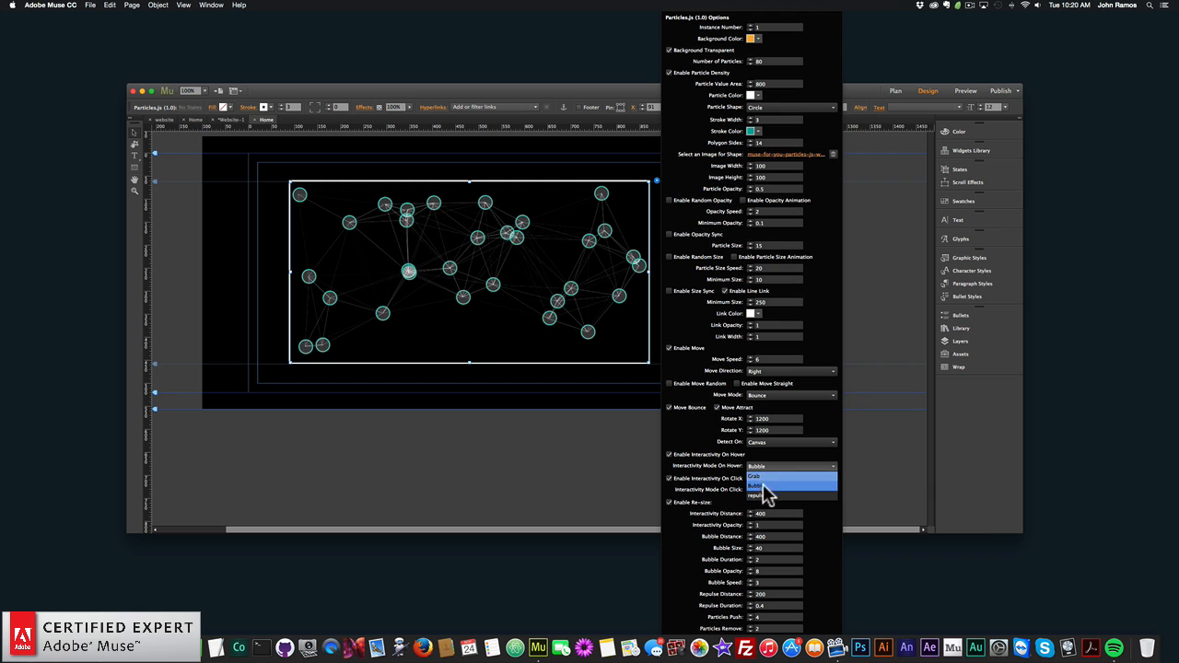
{"action": "left_click", "coordinate": [764, 504]}
{"action": "left_click", "coordinate": [257, 237]}
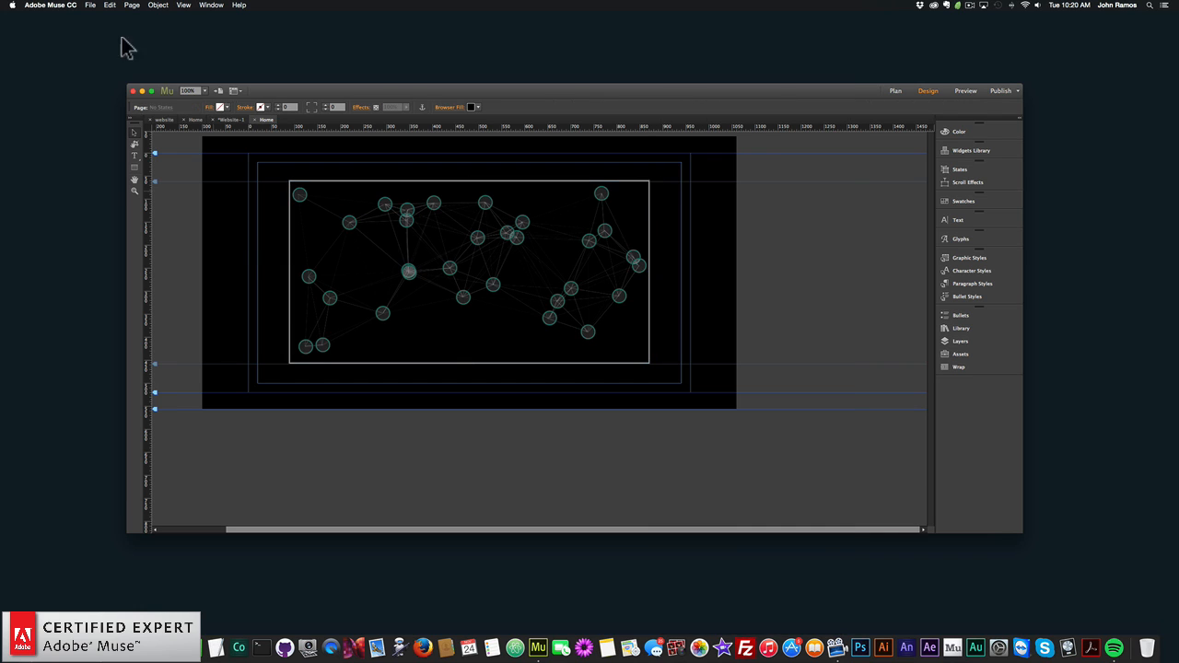
- Preview the page in the browser to test the repulse hover effect, and return to Adobe Muse
{"action": "left_click", "coordinate": [90, 5]}
{"action": "left_click", "coordinate": [136, 152]}
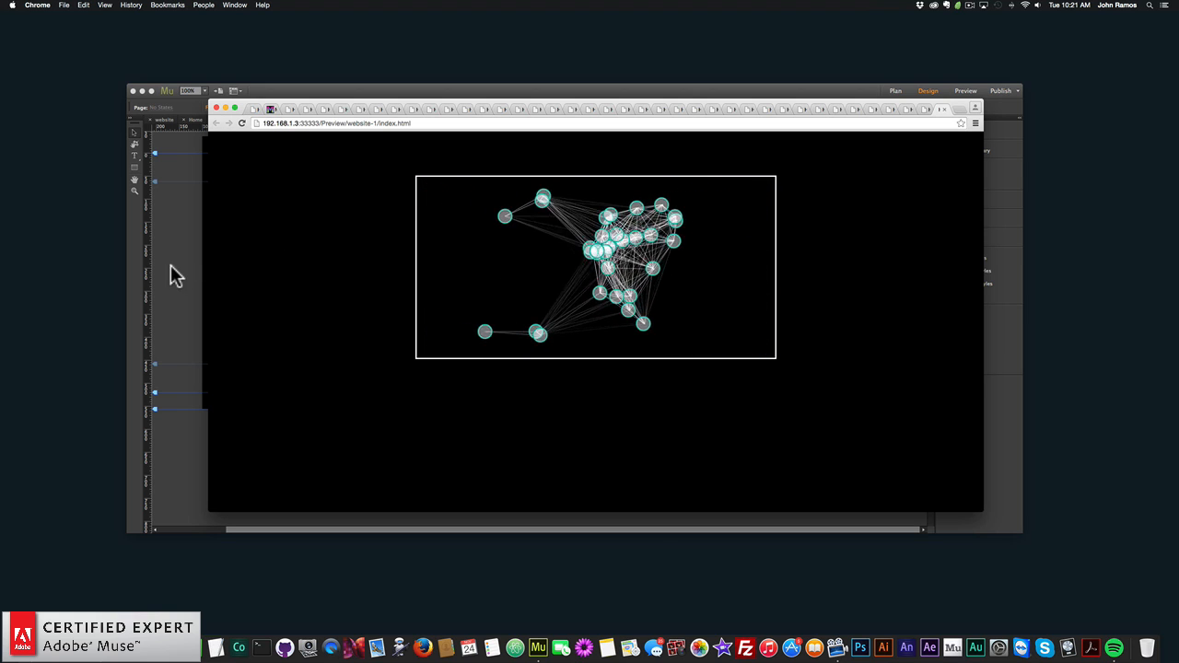
{"action": "left_click", "coordinate": [157, 229]}
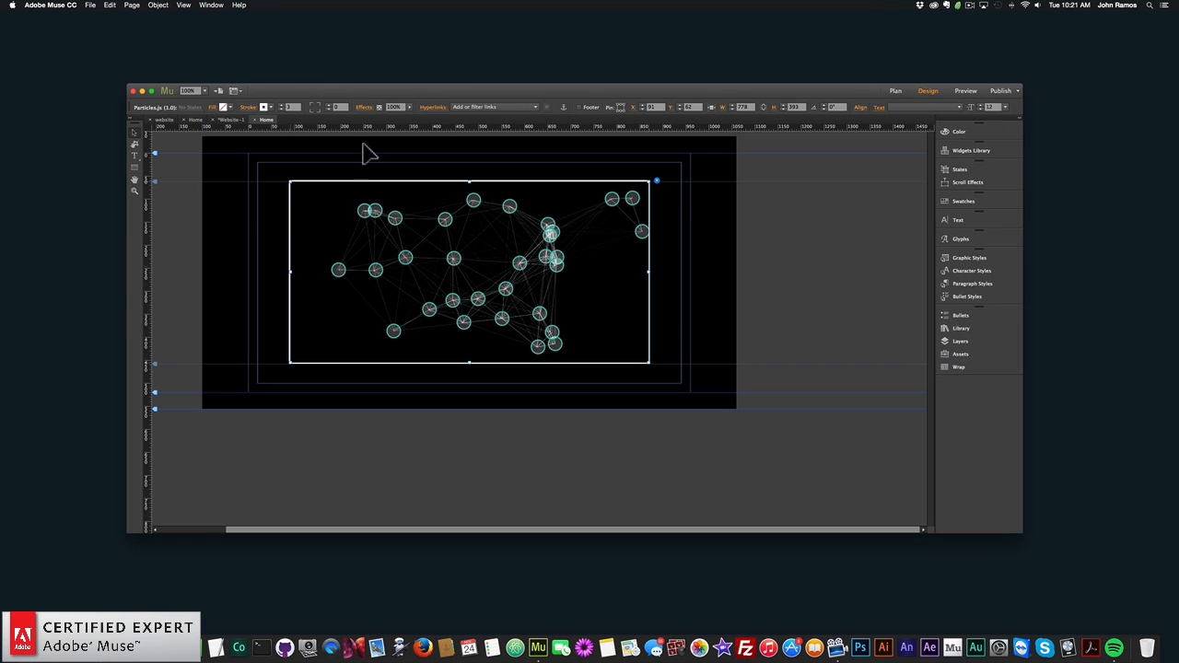
- Set the Particles.js widget's stroke width to 0, and review its Interactivity Mode On Click choices, keeping Push
{"action": "left_click", "coordinate": [283, 109]}
{"action": "left_click", "coordinate": [283, 109]}
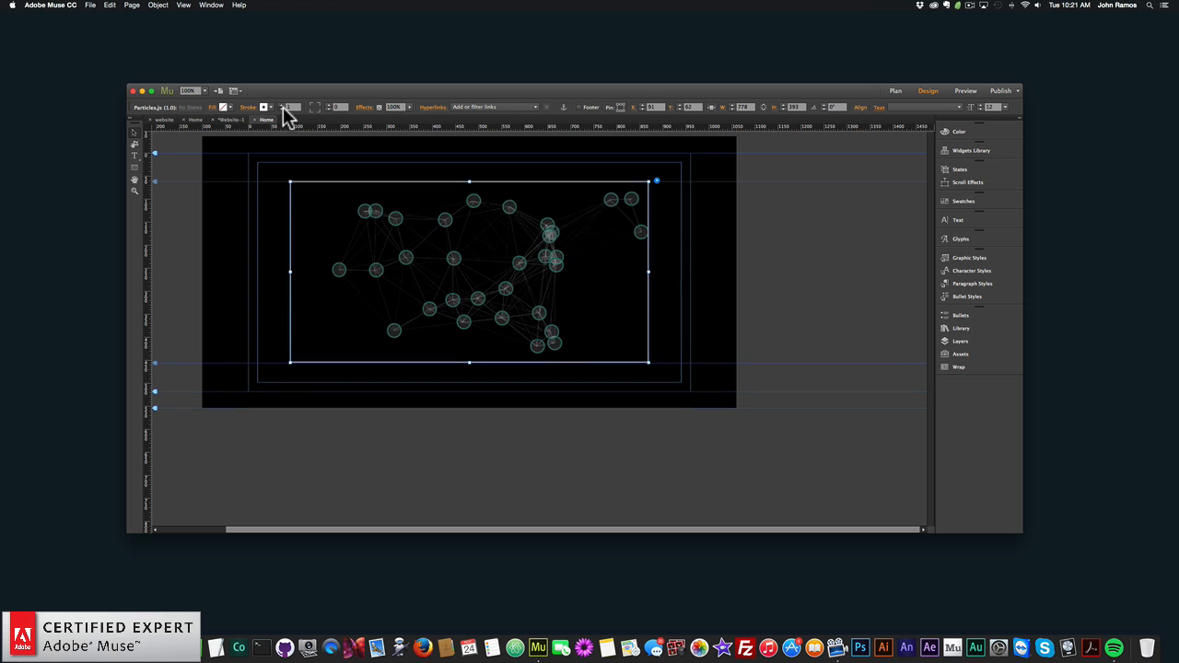
{"action": "left_click", "coordinate": [283, 109]}
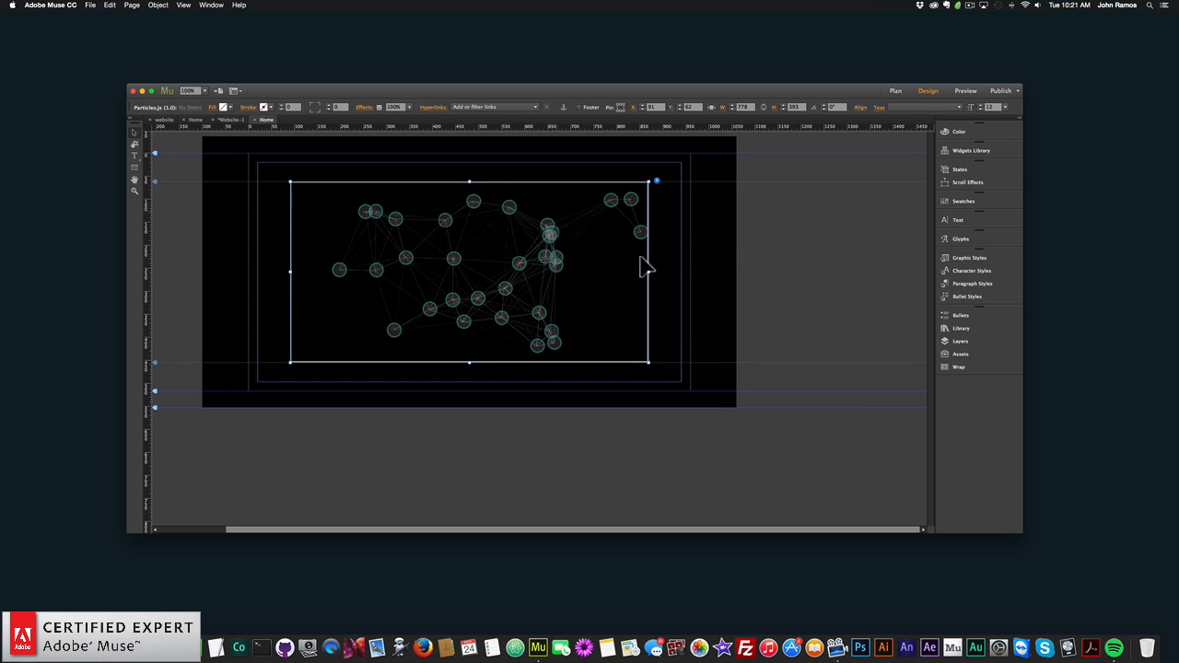
{"action": "left_click", "coordinate": [654, 180]}
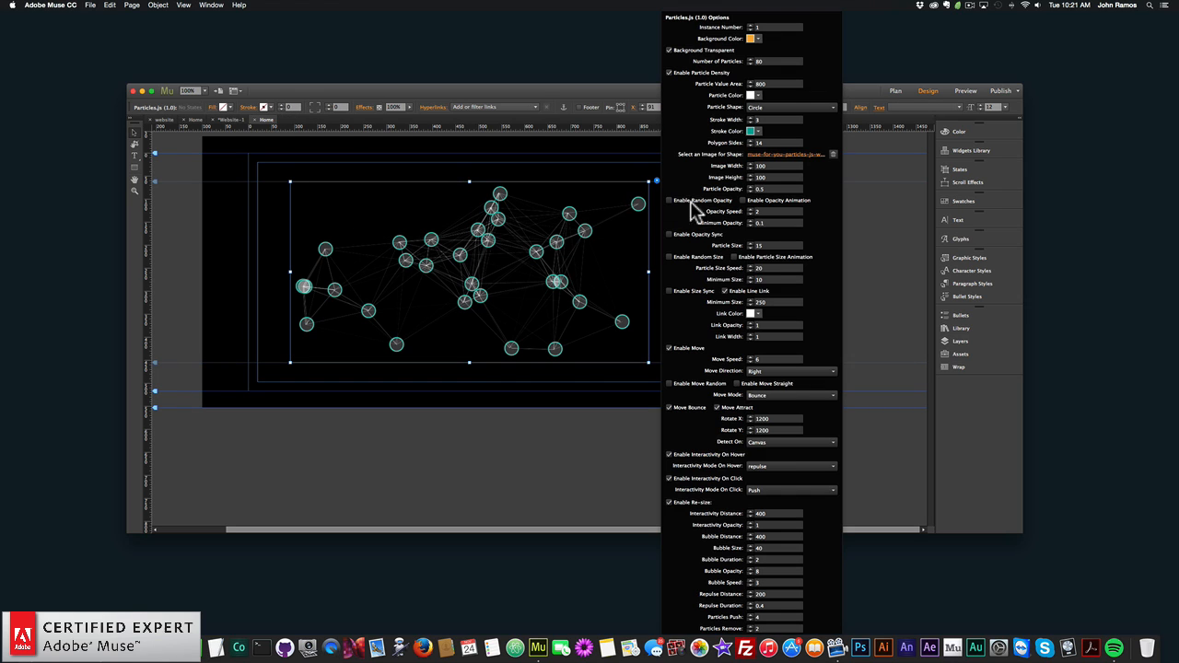
{"action": "left_click", "coordinate": [774, 491]}
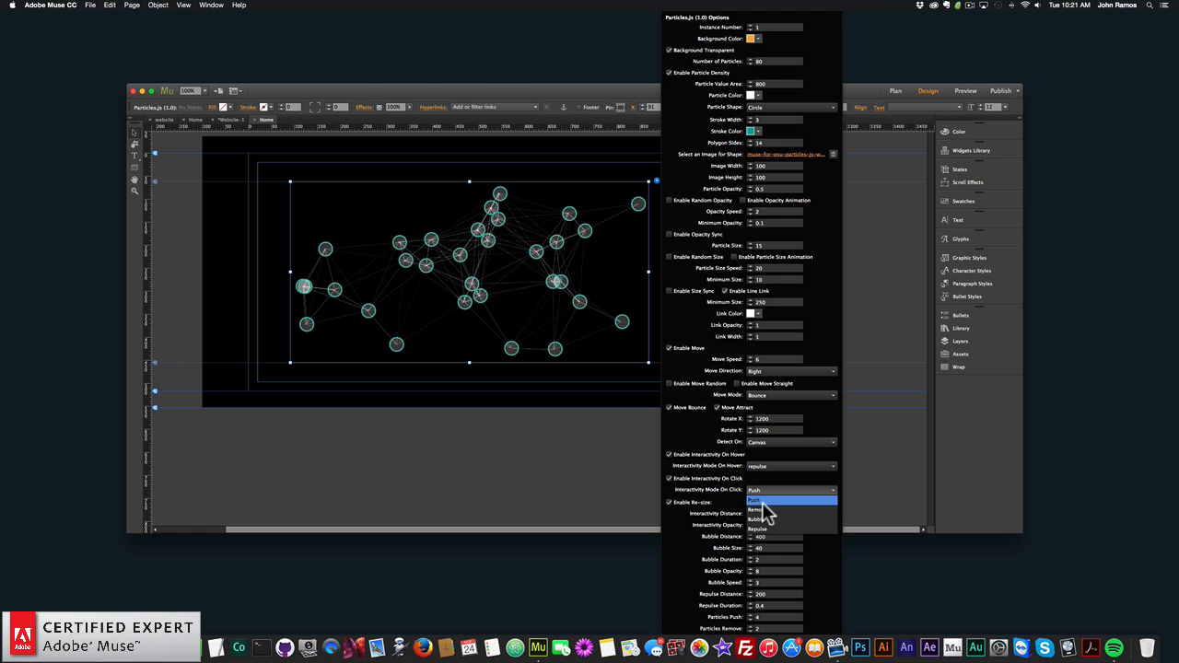
{"action": "left_click", "coordinate": [616, 445]}
{"action": "left_click", "coordinate": [205, 203]}
- Preview the page in the browser to test the Push click effect, and return to Adobe Muse
{"action": "left_click", "coordinate": [90, 5]}
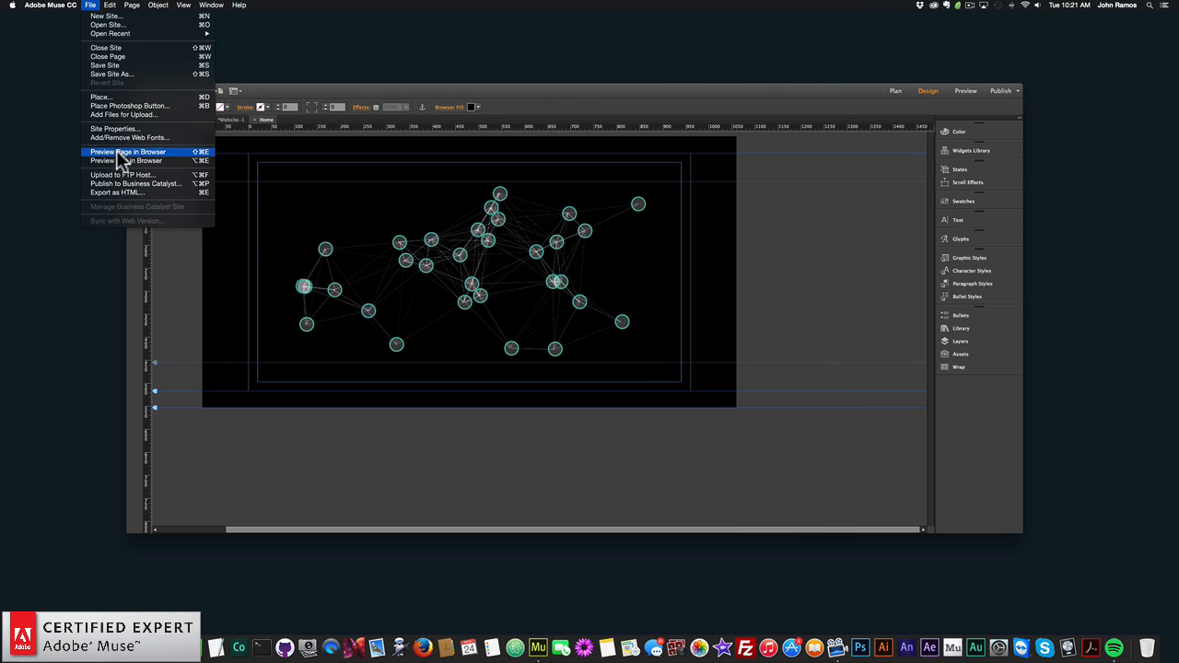
{"action": "left_click", "coordinate": [122, 153]}
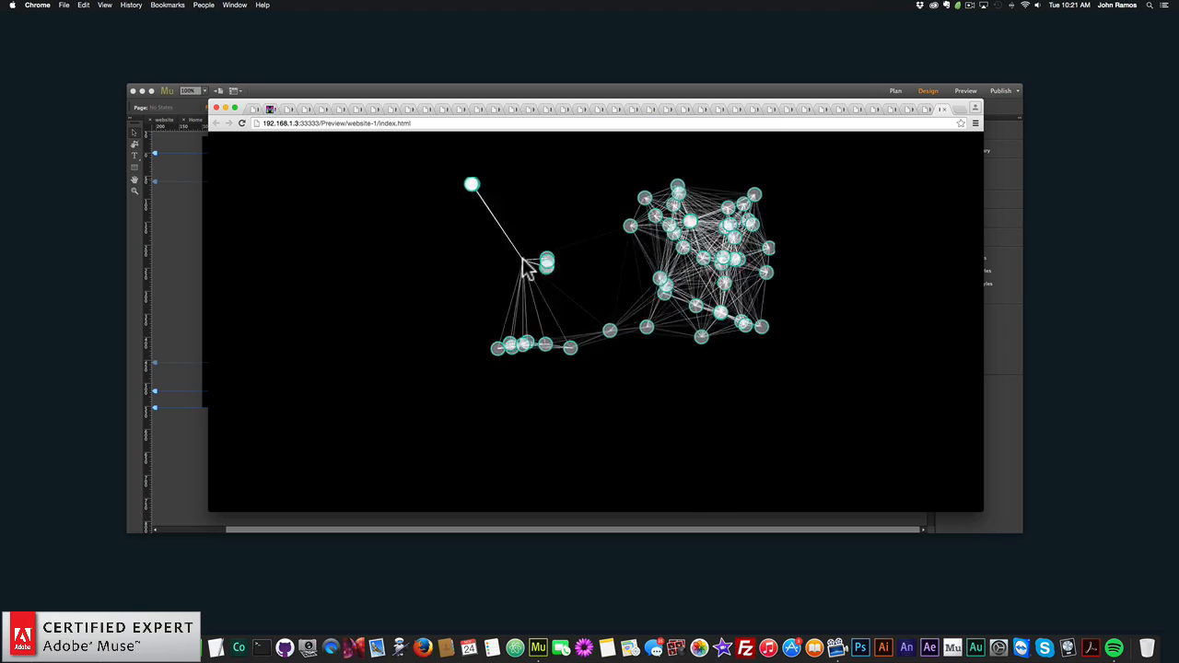
{"action": "left_click", "coordinate": [157, 227]}
- Set the Particles.js widget's Interactivity Mode On Click to Remove, and close the widget options
{"action": "left_click", "coordinate": [642, 279]}
{"action": "left_click", "coordinate": [656, 182]}
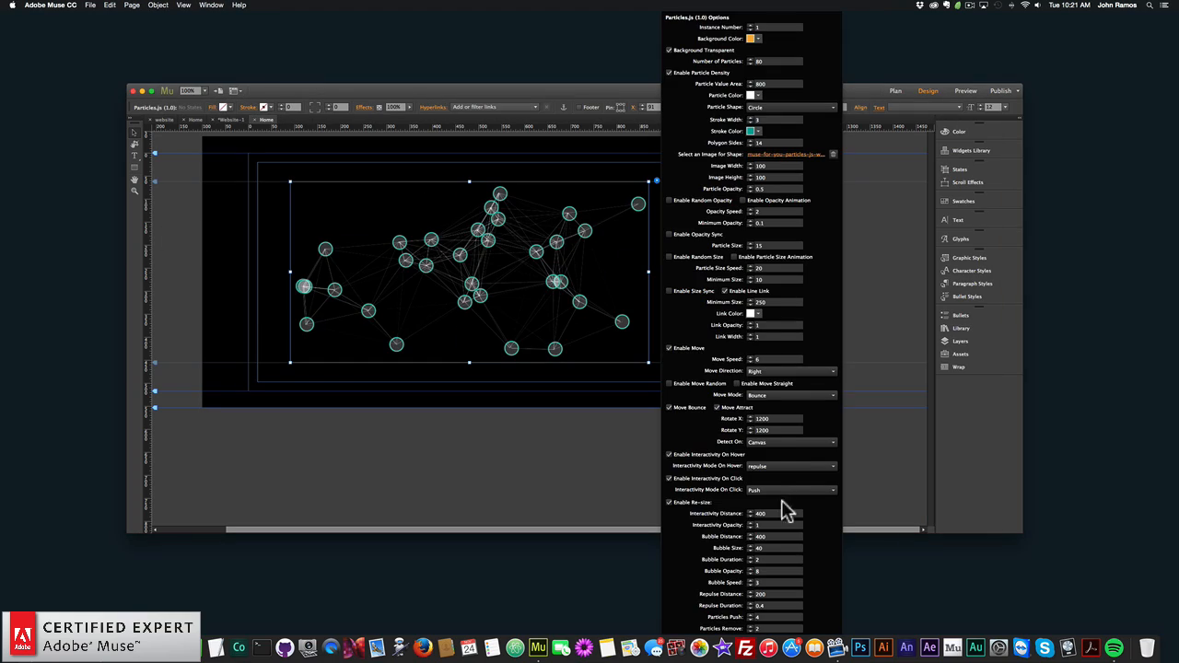
{"action": "left_click", "coordinate": [769, 489]}
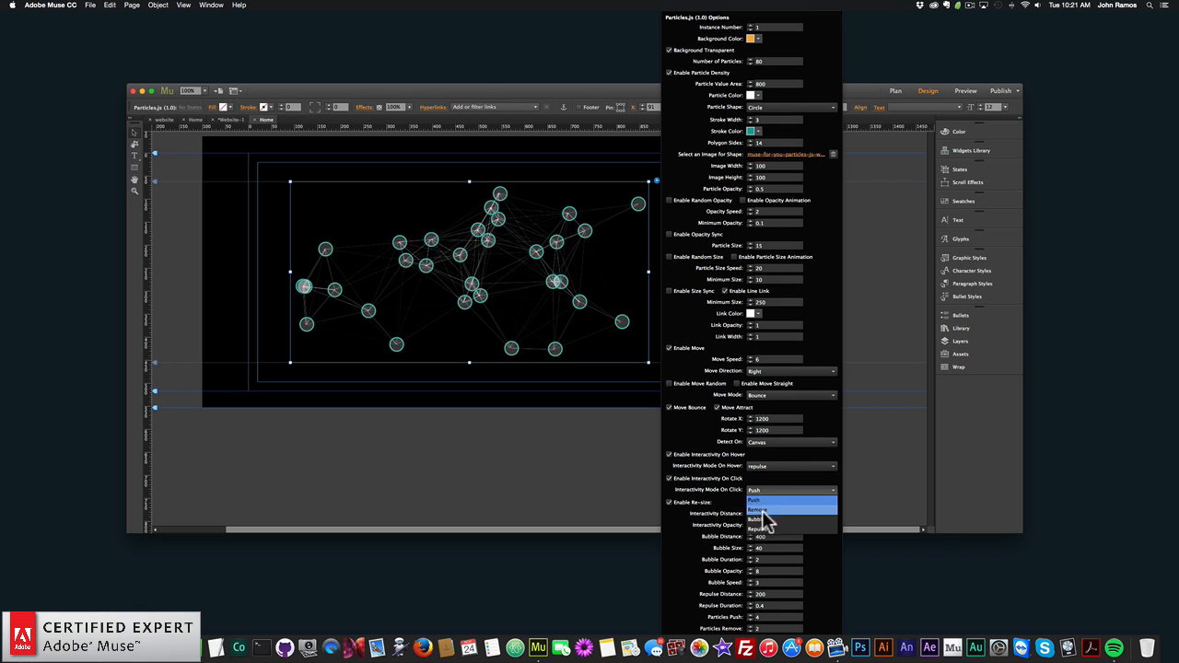
{"action": "left_click", "coordinate": [771, 510]}
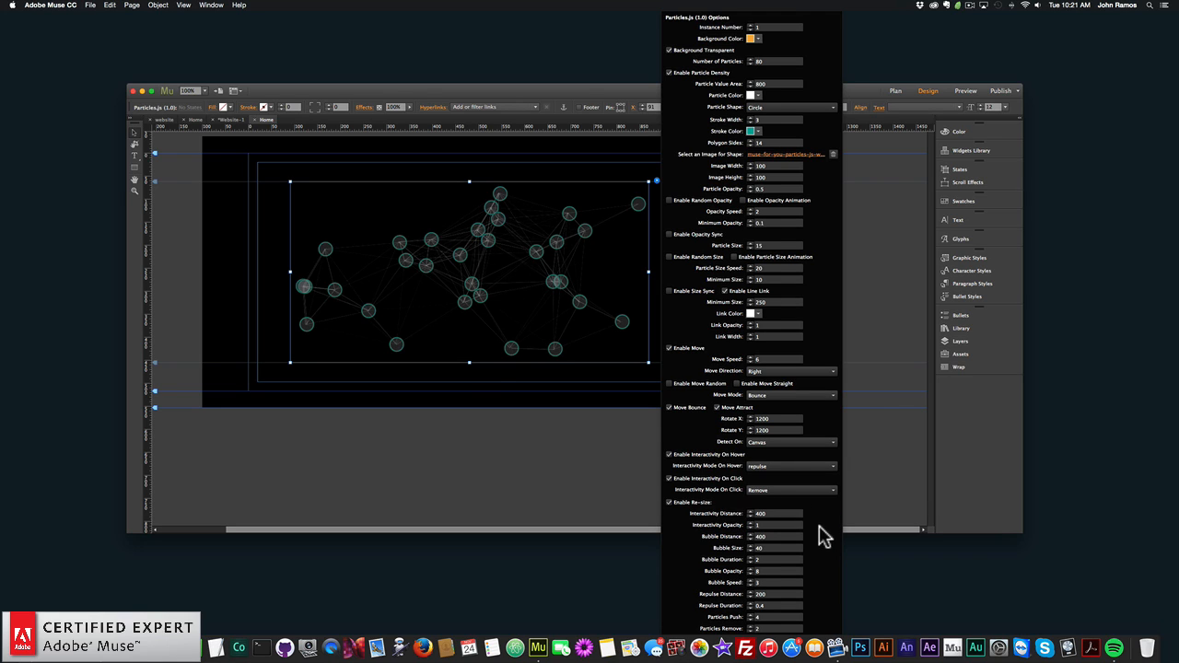
{"action": "left_click", "coordinate": [194, 249]}
- Preview the page in the browser to test the Remove click effect, and return to Adobe Muse
{"action": "left_click", "coordinate": [90, 5]}
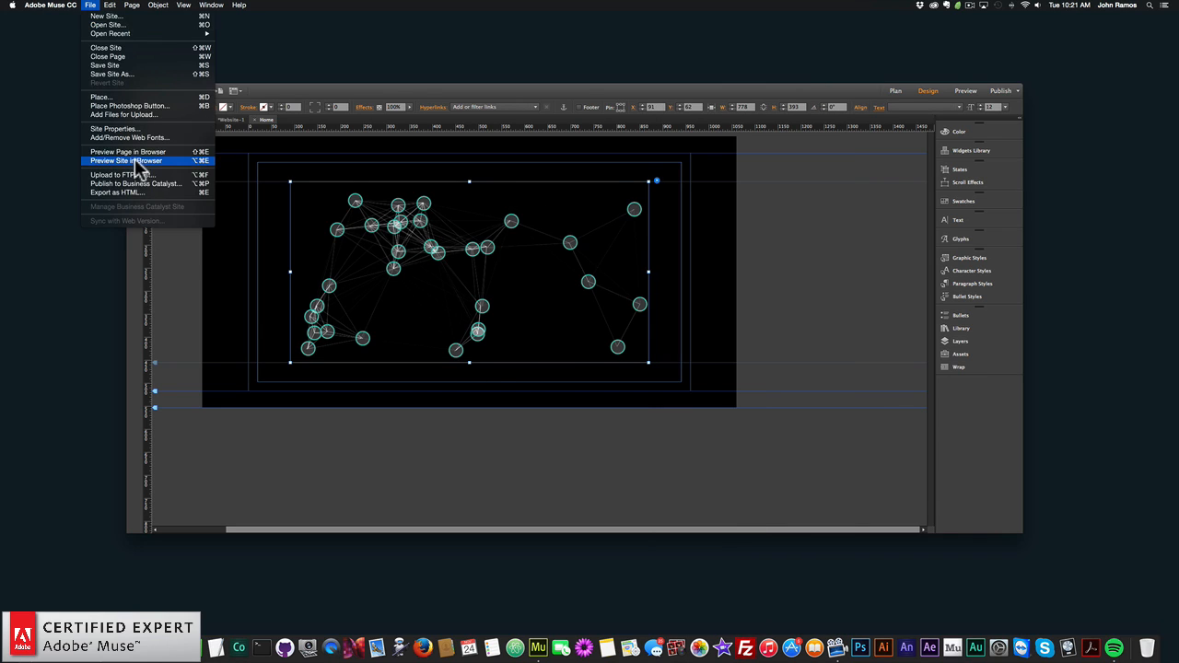
{"action": "left_click", "coordinate": [135, 155]}
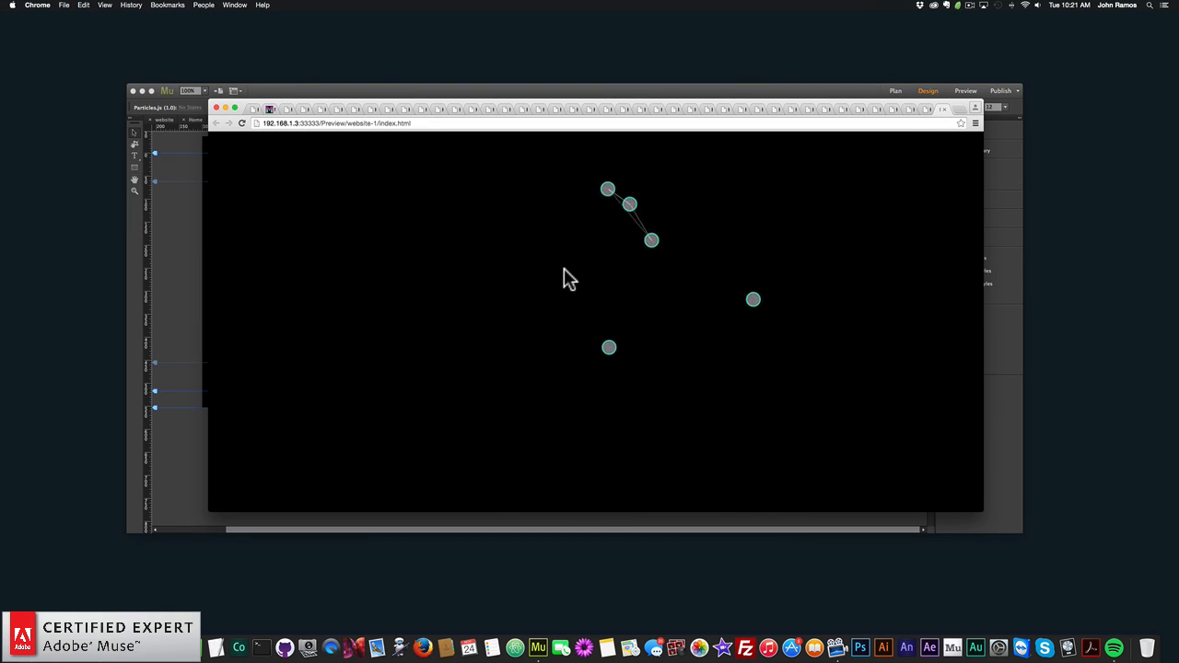
{"action": "left_click", "coordinate": [171, 238]}
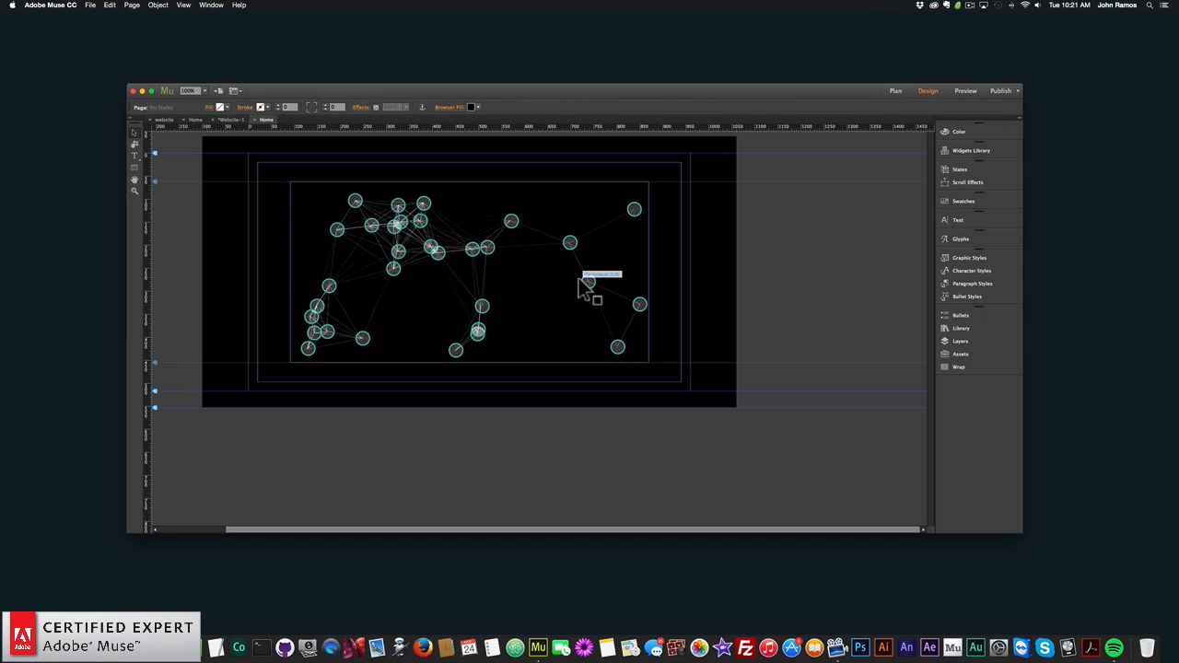
- Set the Particles.js widget's Interactivity Mode On Click to Bubble, and close the widget options
{"action": "left_click", "coordinate": [655, 180]}
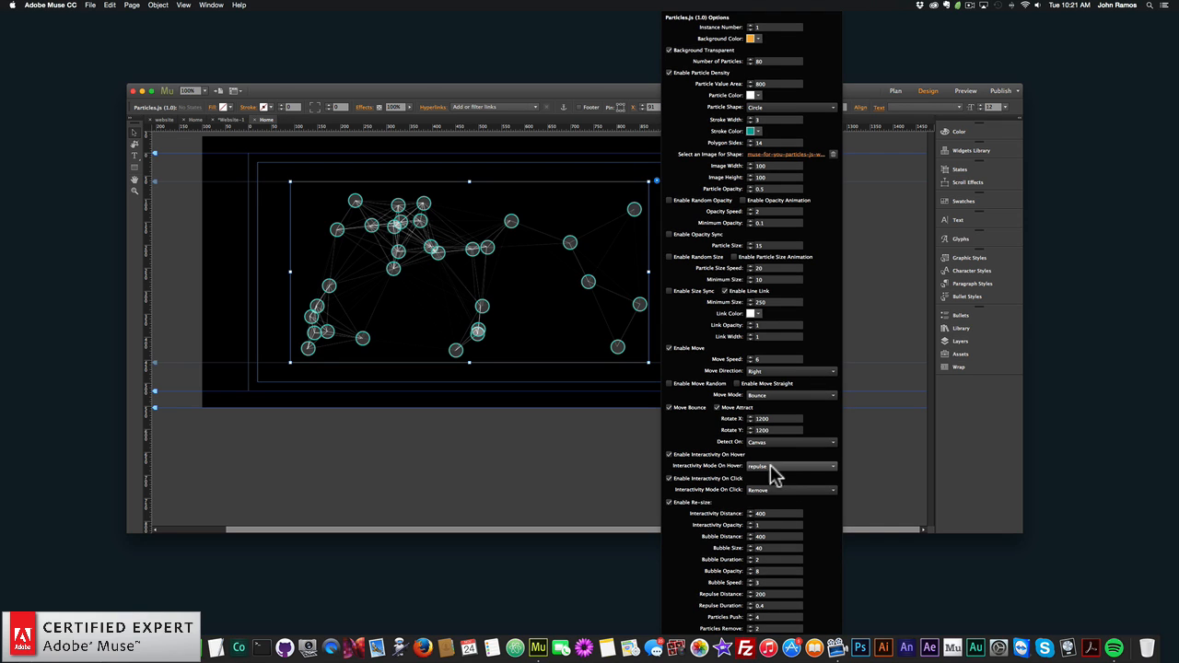
{"action": "left_click", "coordinate": [772, 473]}
{"action": "left_click", "coordinate": [714, 475]}
{"action": "left_click", "coordinate": [763, 493]}
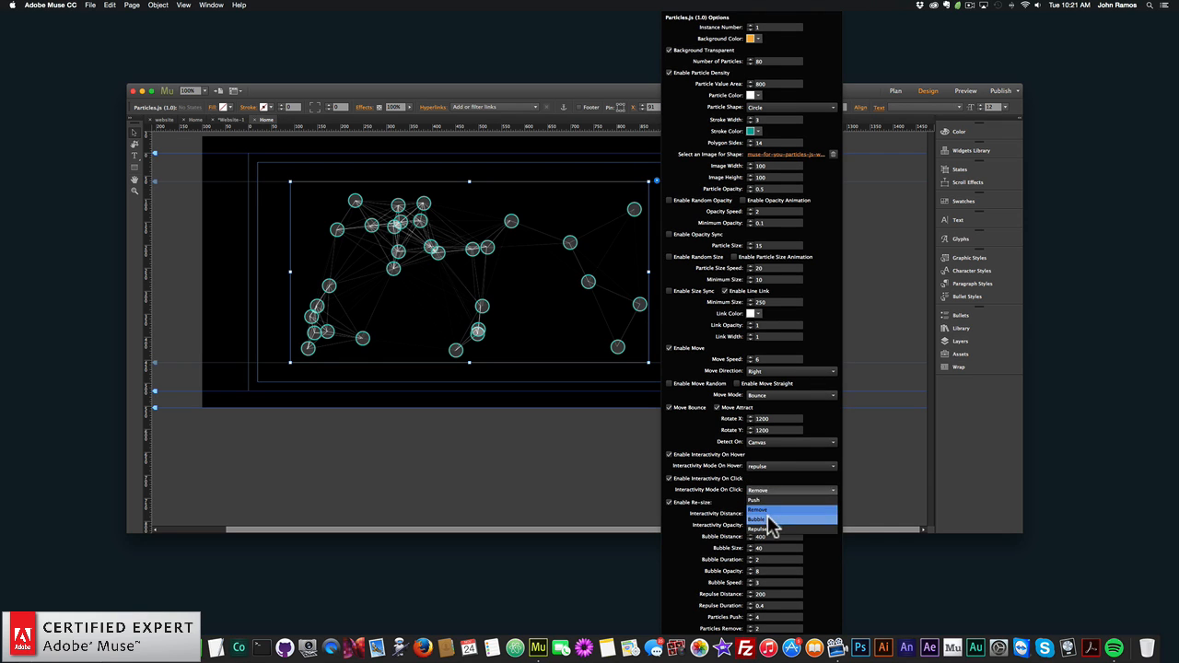
{"action": "left_click", "coordinate": [783, 522]}
{"action": "left_click", "coordinate": [243, 267]}
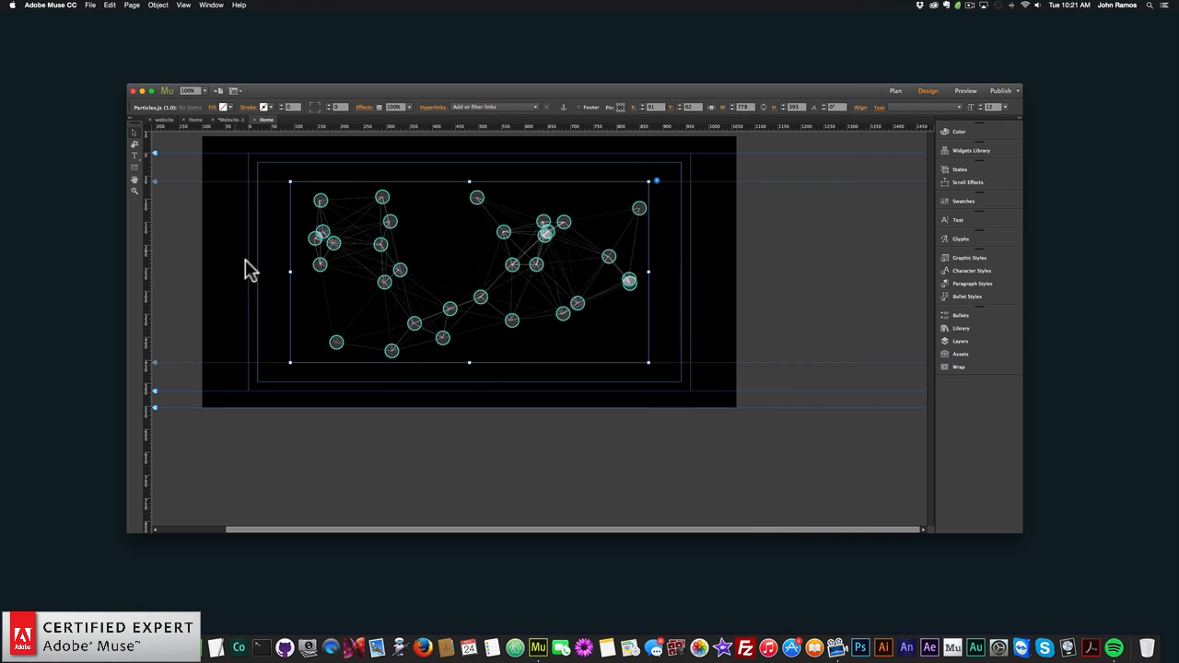
- Preview the page in the browser, test the Bubble click effect several times among the particles, and return to Adobe Muse
{"action": "left_click", "coordinate": [92, 6]}
{"action": "left_click", "coordinate": [148, 152]}
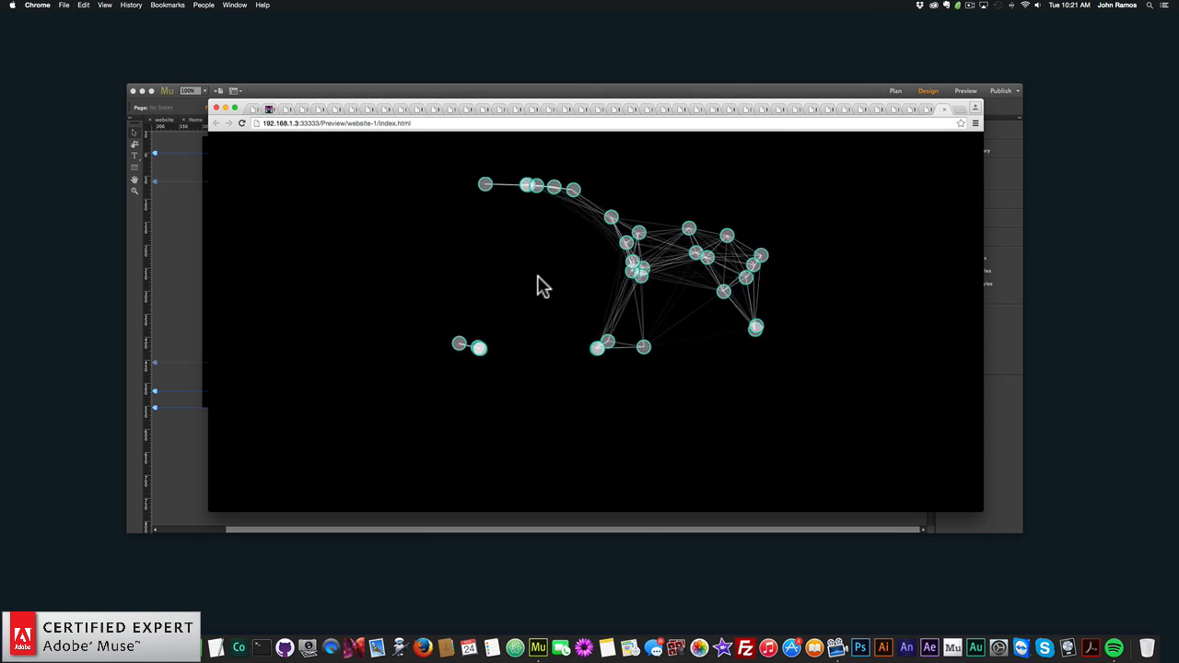
{"action": "left_click", "coordinate": [533, 284]}
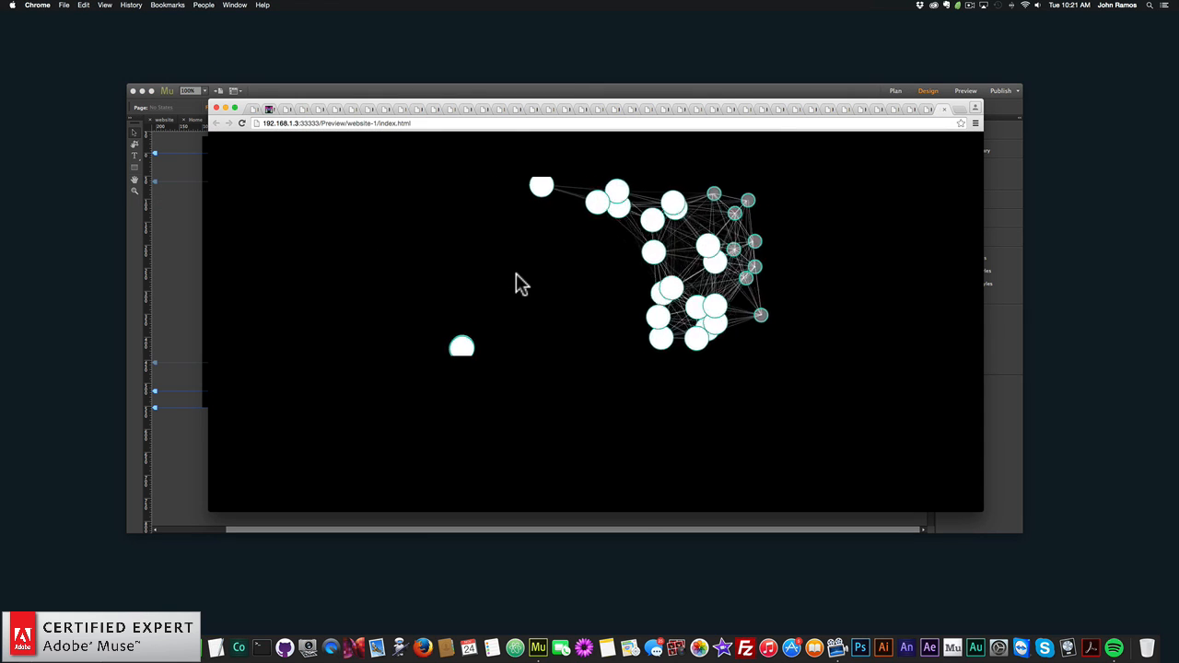
{"action": "left_click", "coordinate": [507, 277]}
{"action": "left_click", "coordinate": [552, 276]}
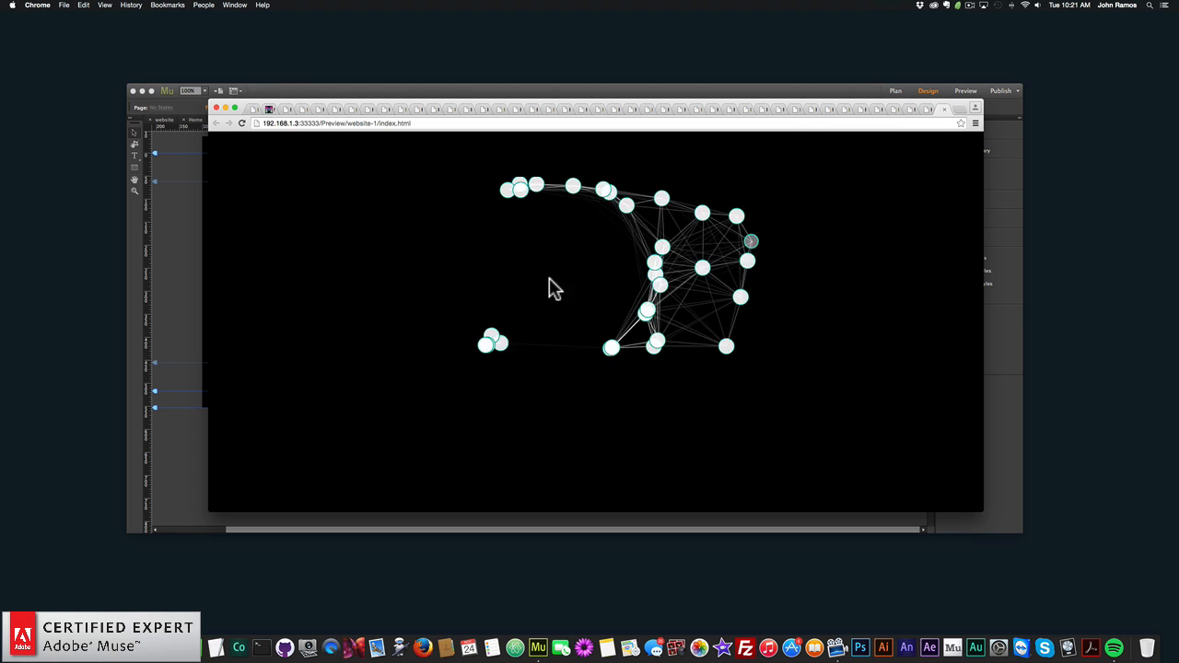
{"action": "left_click", "coordinate": [538, 275]}
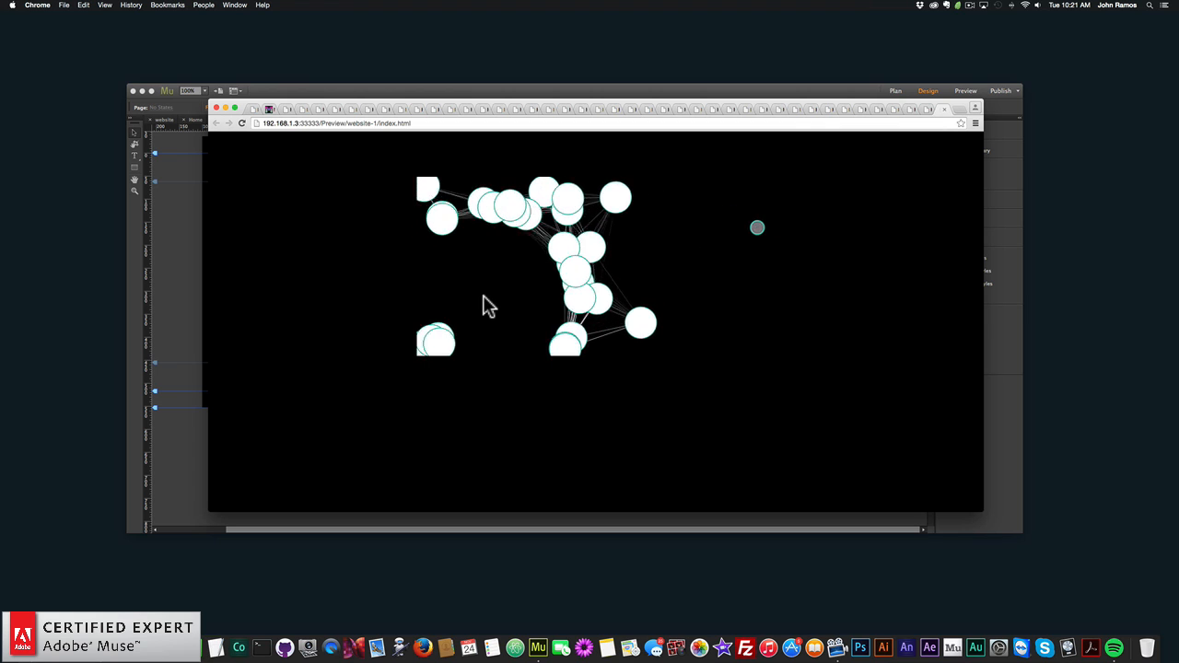
{"action": "left_click", "coordinate": [189, 253]}
- Set the Particles.js widget's Interactivity Mode On Click to Repulse, and close the widget options
{"action": "left_click", "coordinate": [632, 243]}
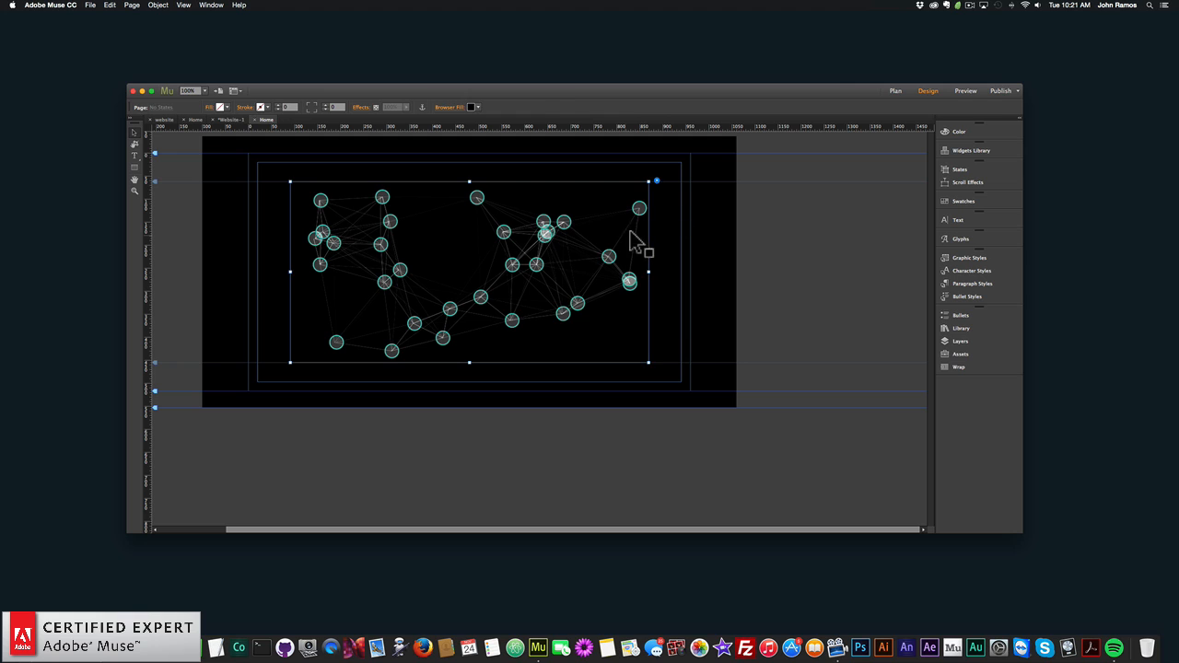
{"action": "left_click", "coordinate": [657, 182]}
{"action": "left_click", "coordinate": [782, 489]}
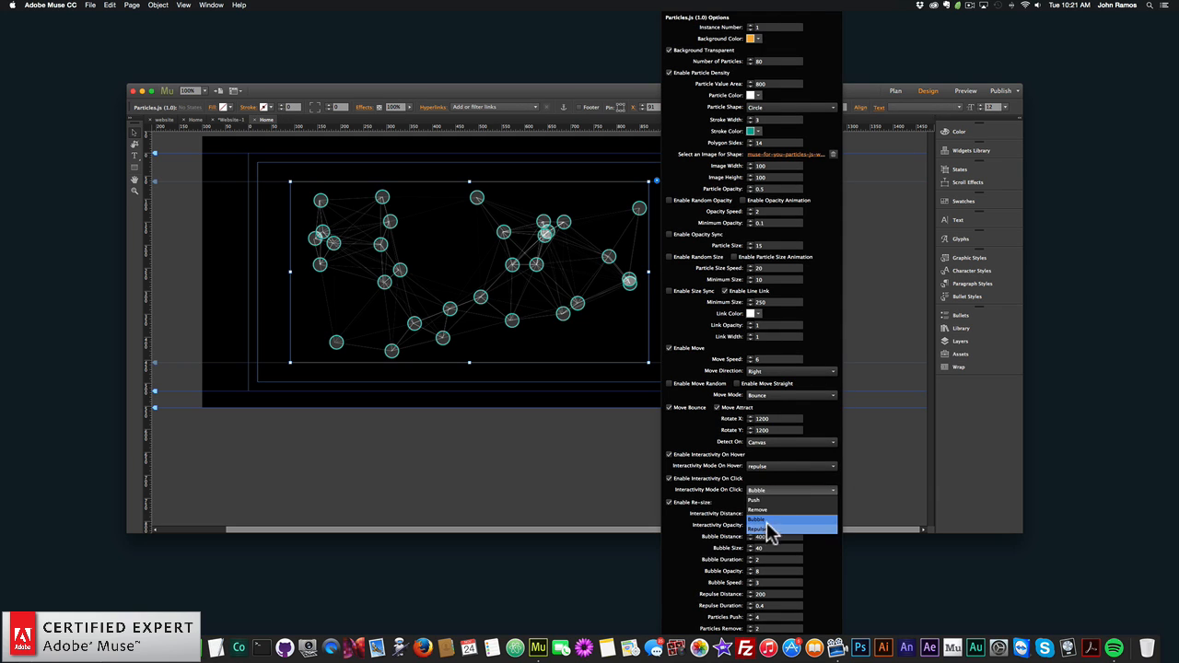
{"action": "left_click", "coordinate": [769, 530]}
{"action": "left_click", "coordinate": [260, 250]}
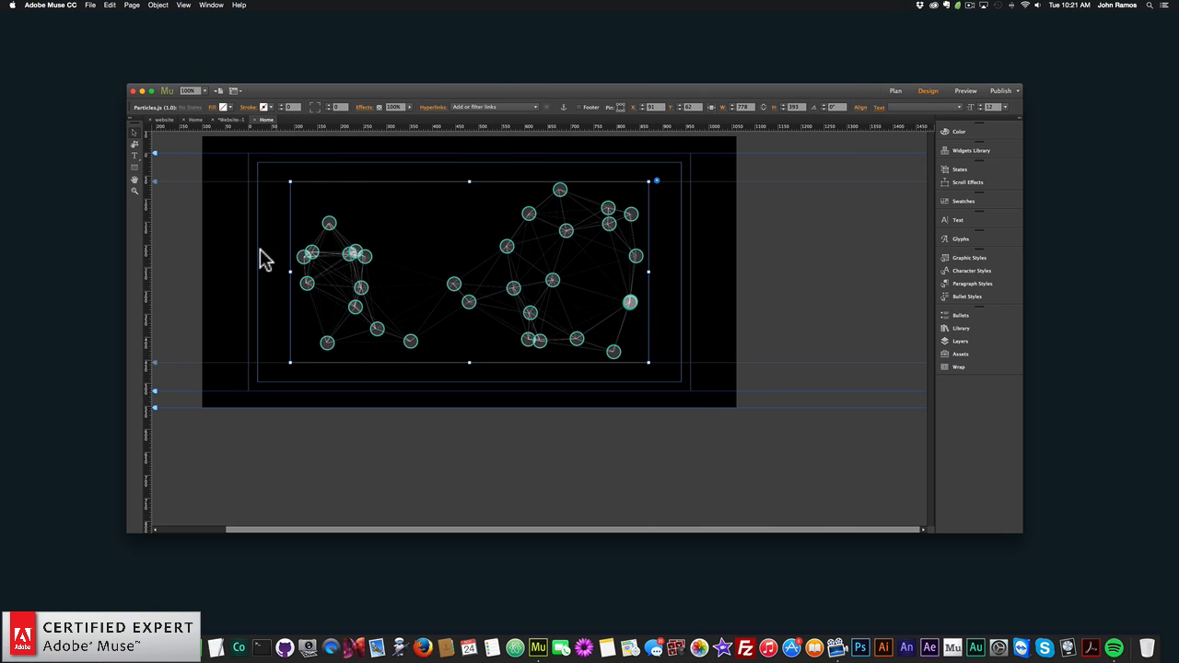
- Preview the page in the browser to test the Repulse click effect
{"action": "left_click", "coordinate": [91, 5]}
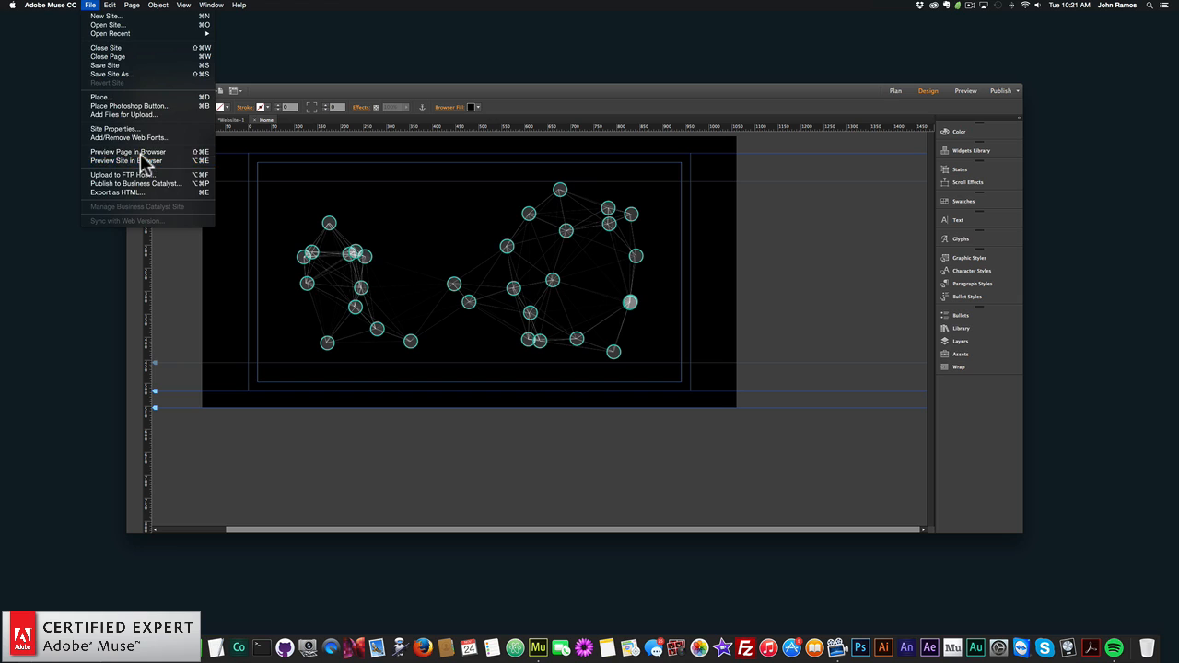
{"action": "left_click", "coordinate": [129, 151]}
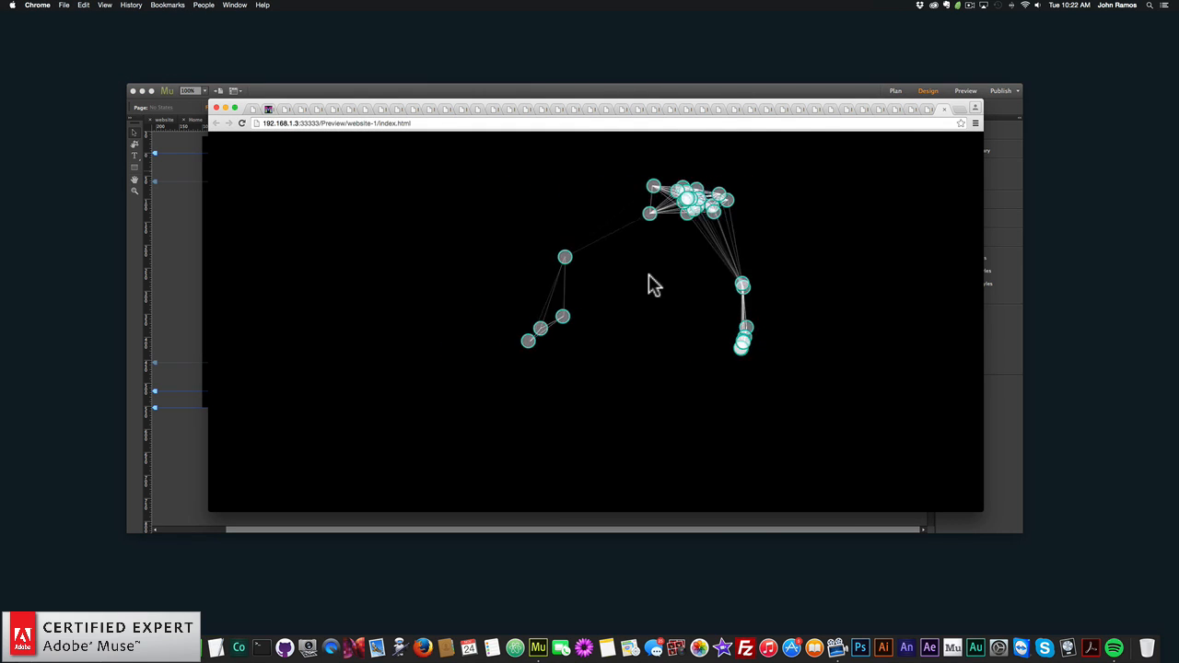
- Return to Adobe Muse and set both Particles Push and Particles Remove to 10 in the Particles.js widget options
{"action": "left_click", "coordinate": [190, 260]}
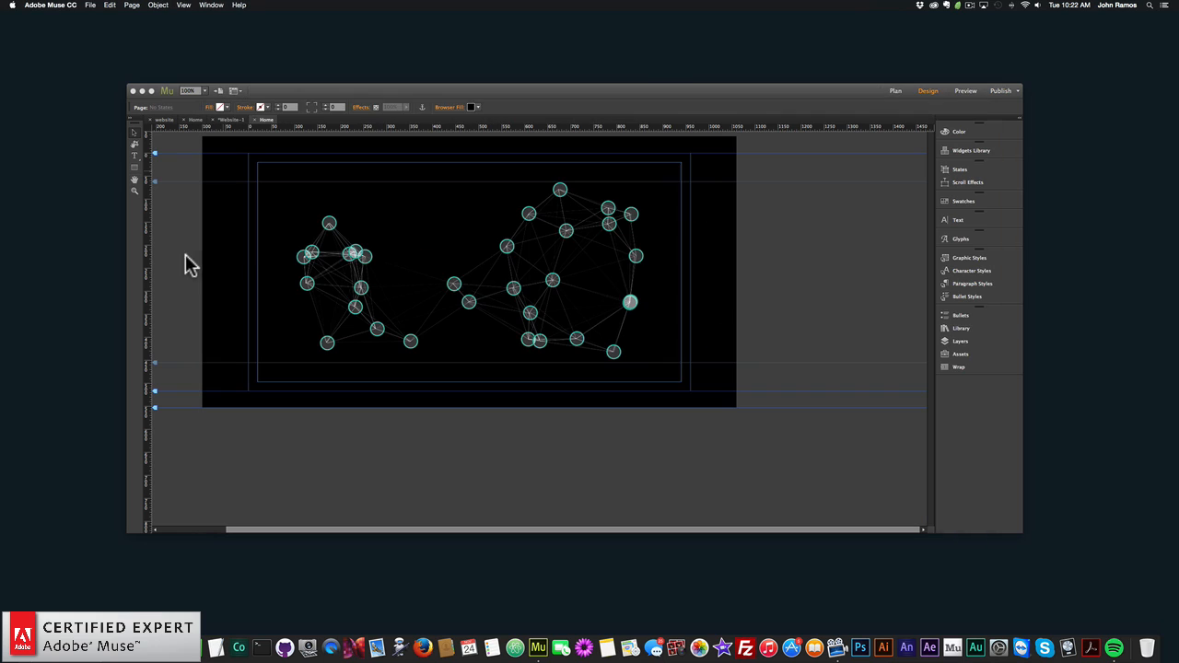
{"action": "left_click", "coordinate": [657, 181]}
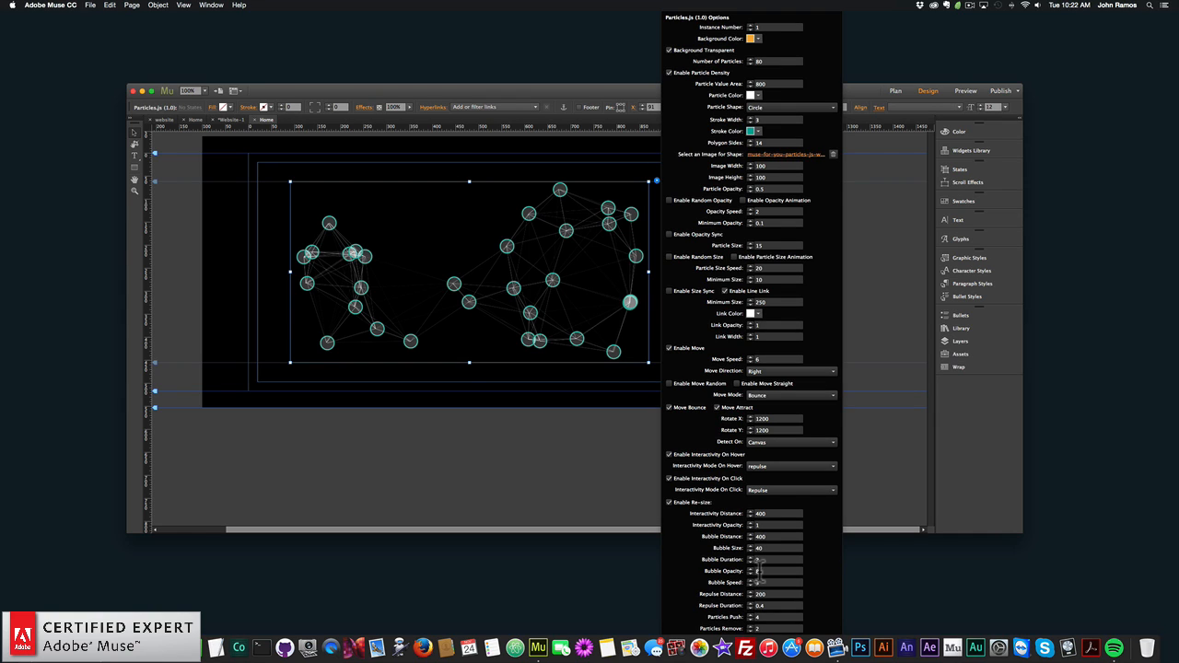
{"action": "left_click", "coordinate": [756, 583]}
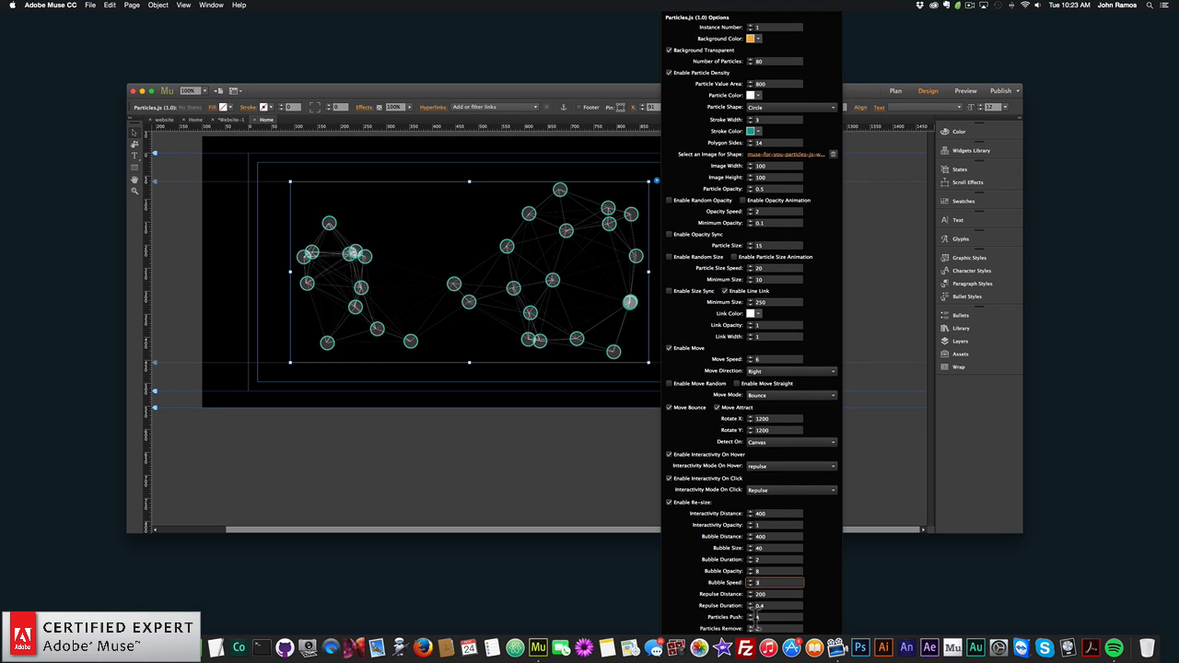
{"action": "left_click", "coordinate": [763, 618]}
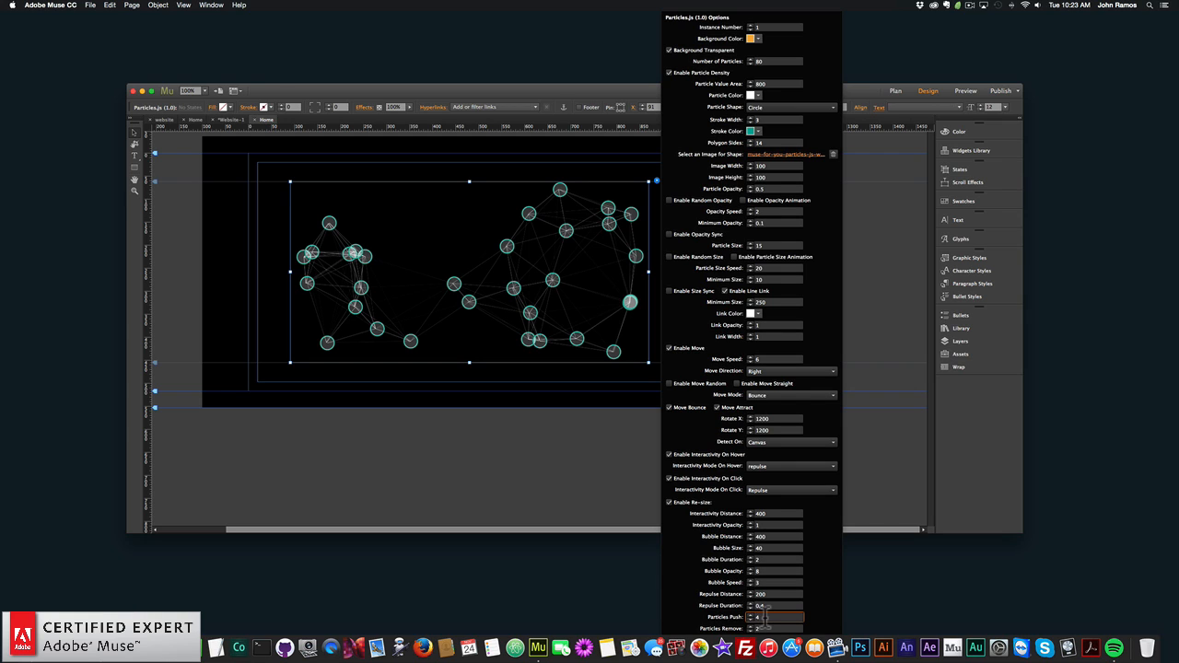
{"action": "left_click", "coordinate": [774, 459]}
{"action": "left_click", "coordinate": [772, 460]}
{"action": "type", "text": "10"}
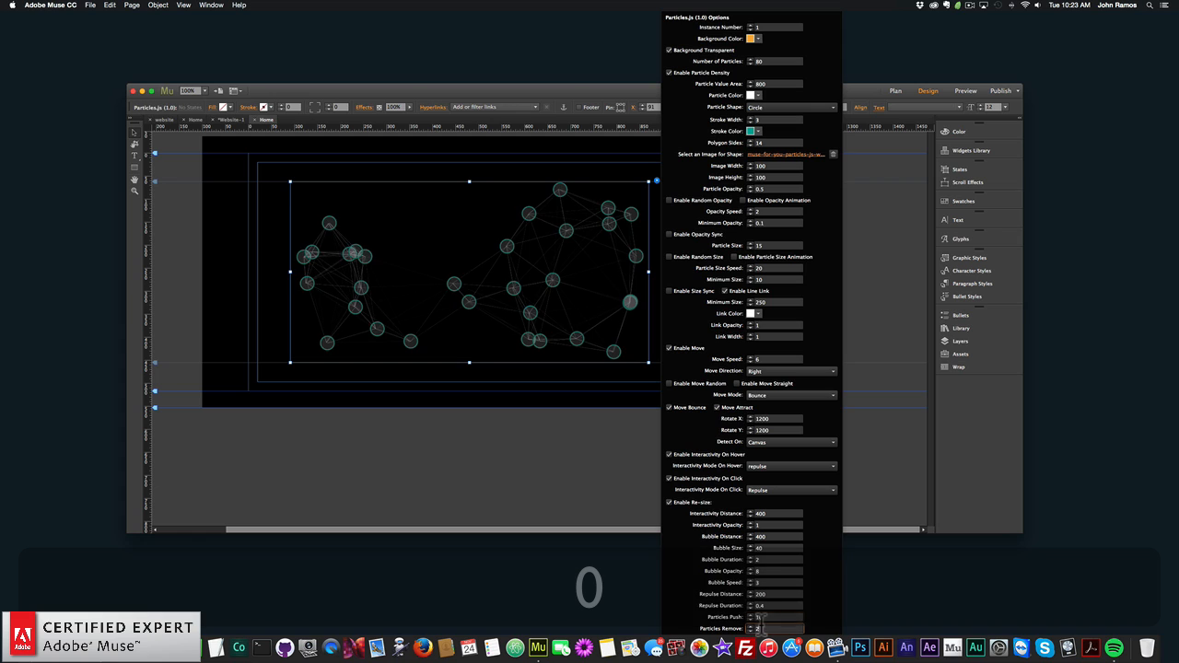
{"action": "key", "text": "BackSpace"}
{"action": "type", "text": "0"}
{"action": "key", "text": "Return"}
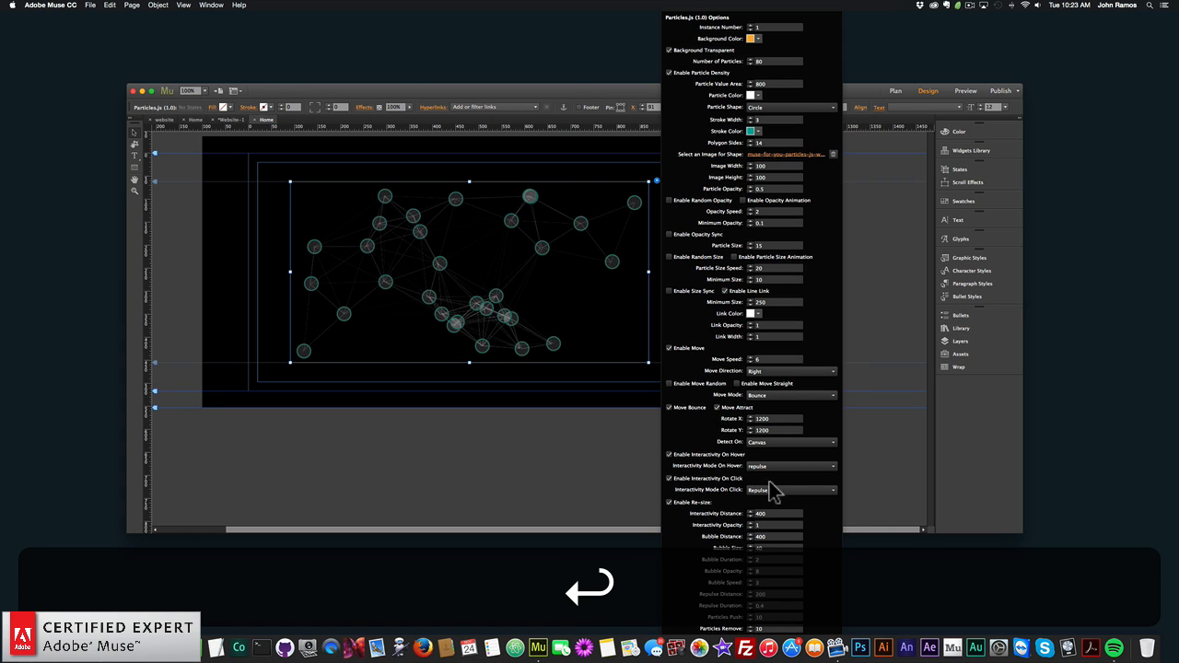
- Set the Particles.js widget's Interactivity Mode On Click to Remove, and close the widget options
{"action": "left_click", "coordinate": [770, 492]}
{"action": "left_click", "coordinate": [763, 510]}
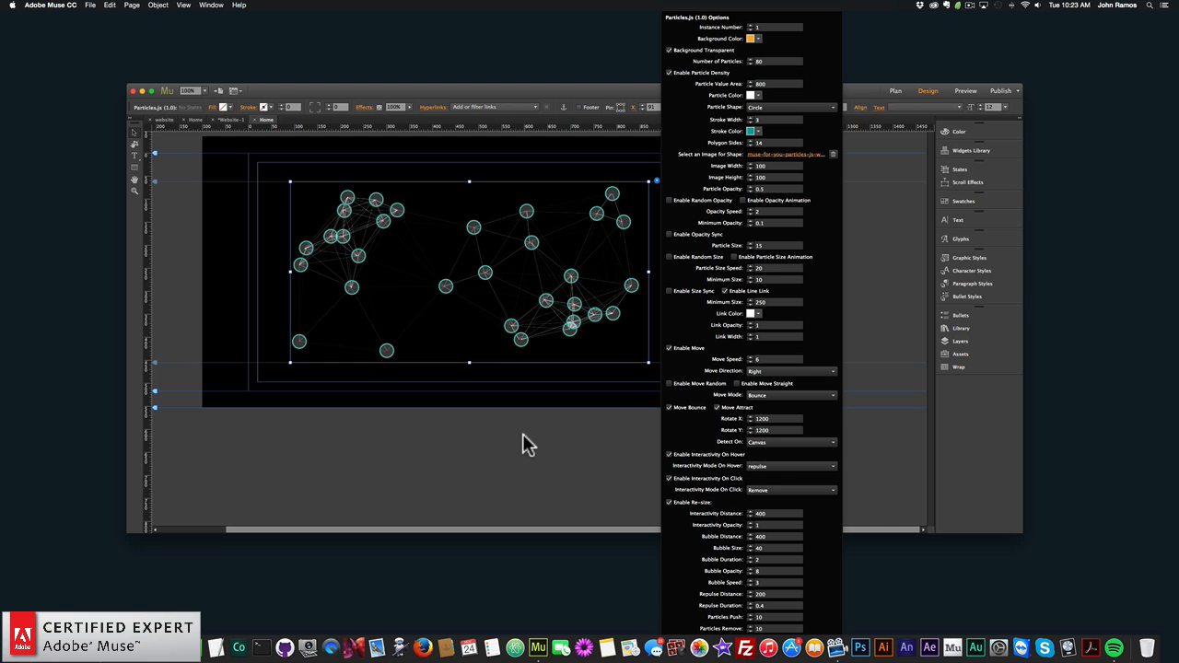
{"action": "left_click", "coordinate": [468, 448]}
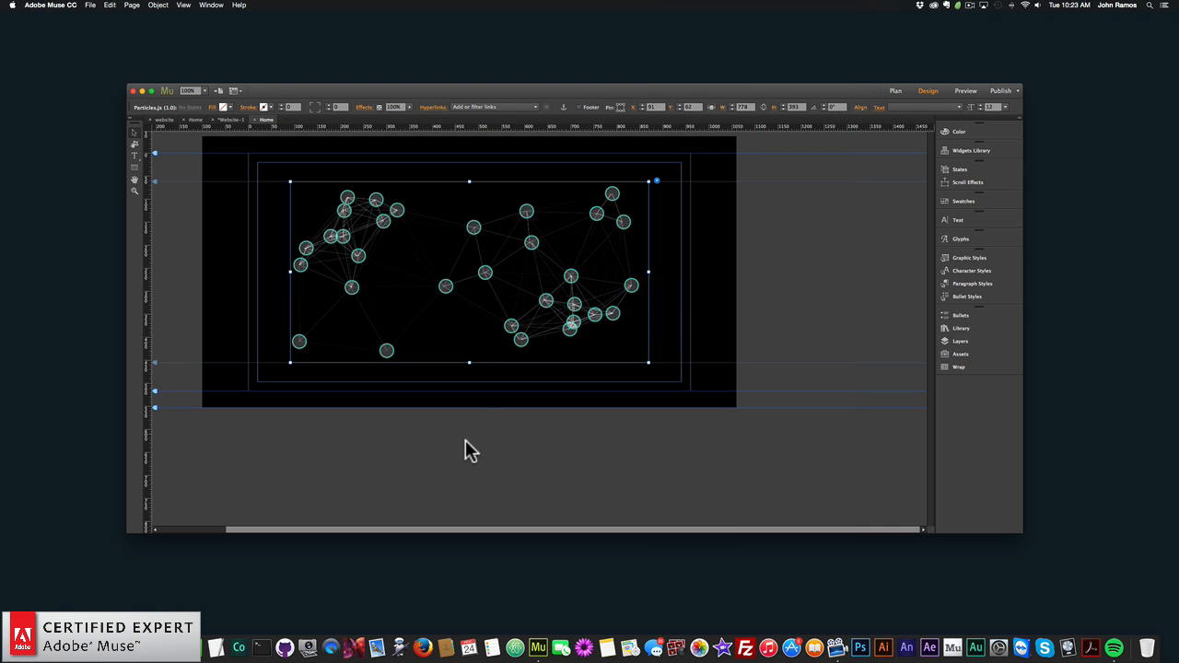
- Set the widget's Repulse Distance to 100 and Repulse Duration to 1, and close the options
{"action": "left_click", "coordinate": [656, 180]}
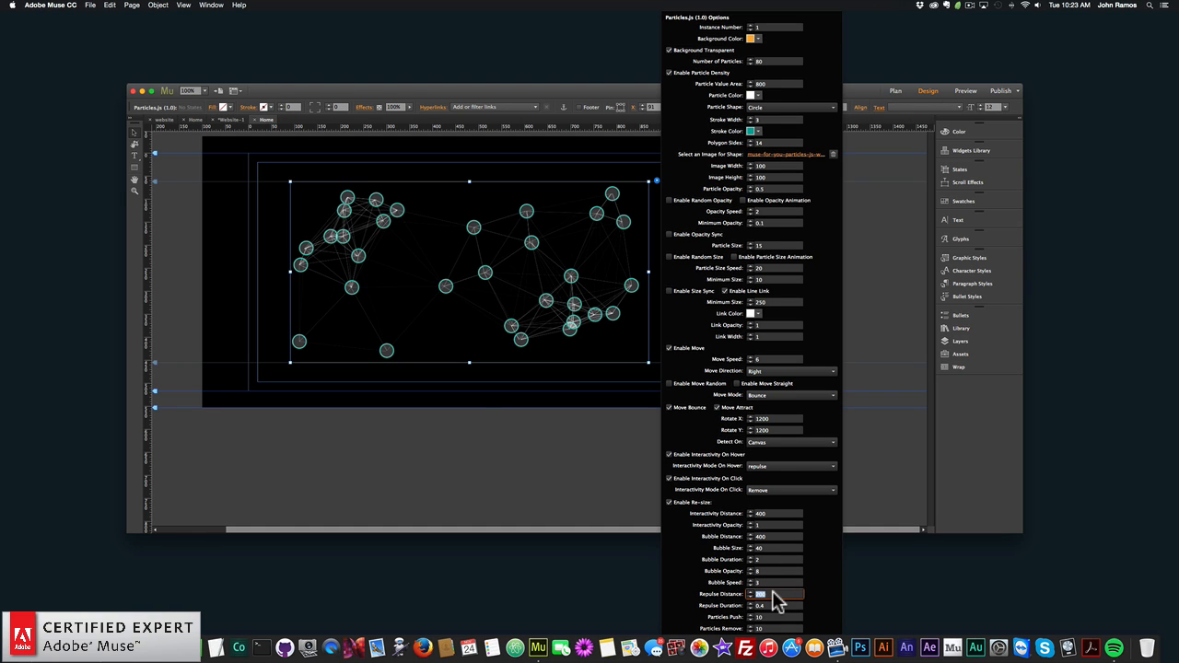
{"action": "key", "text": "Return"}
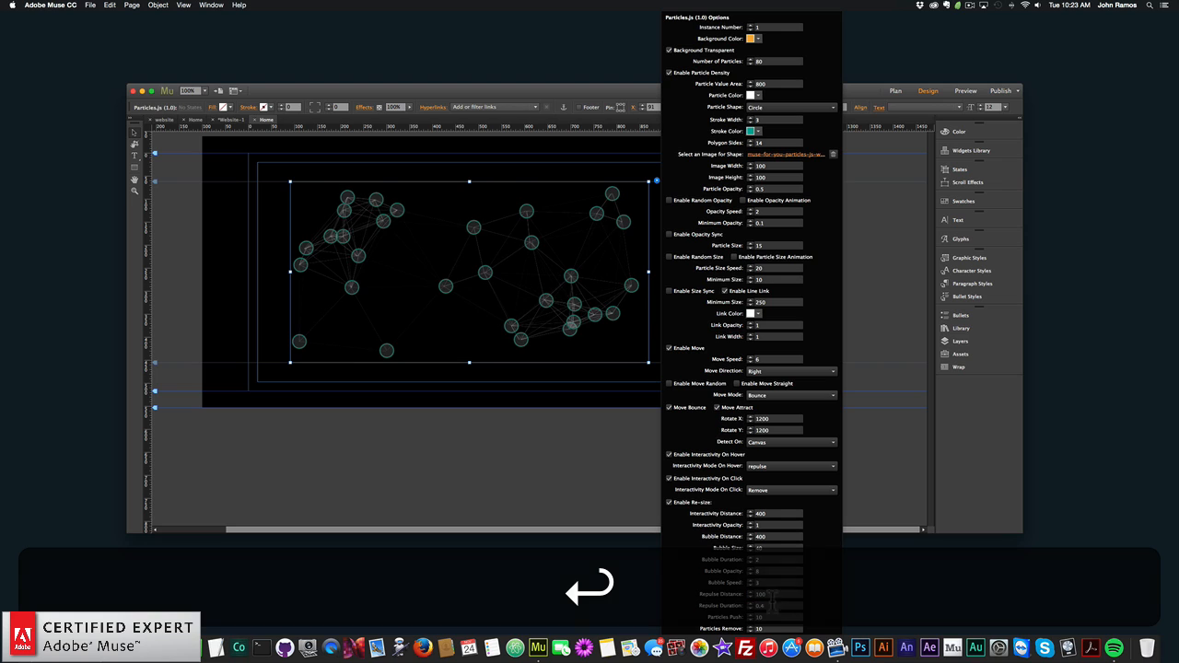
{"action": "left_click", "coordinate": [769, 605]}
{"action": "key", "text": "BackSpace"}
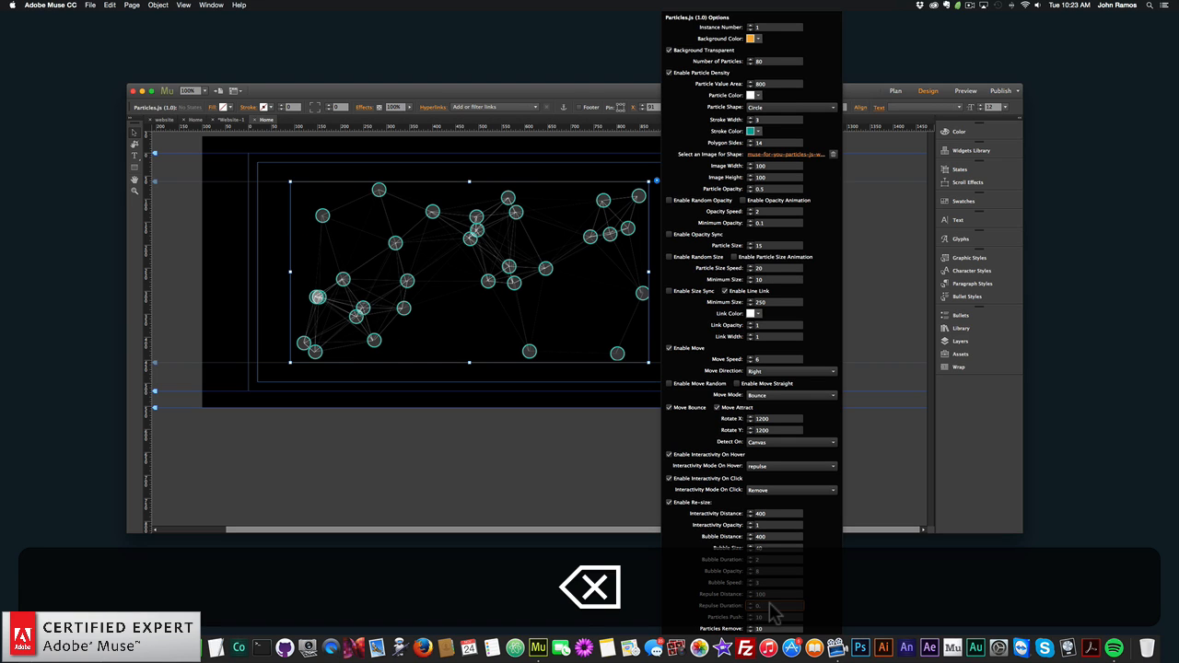
{"action": "type", "text": "1"}
{"action": "key", "text": "Return"}
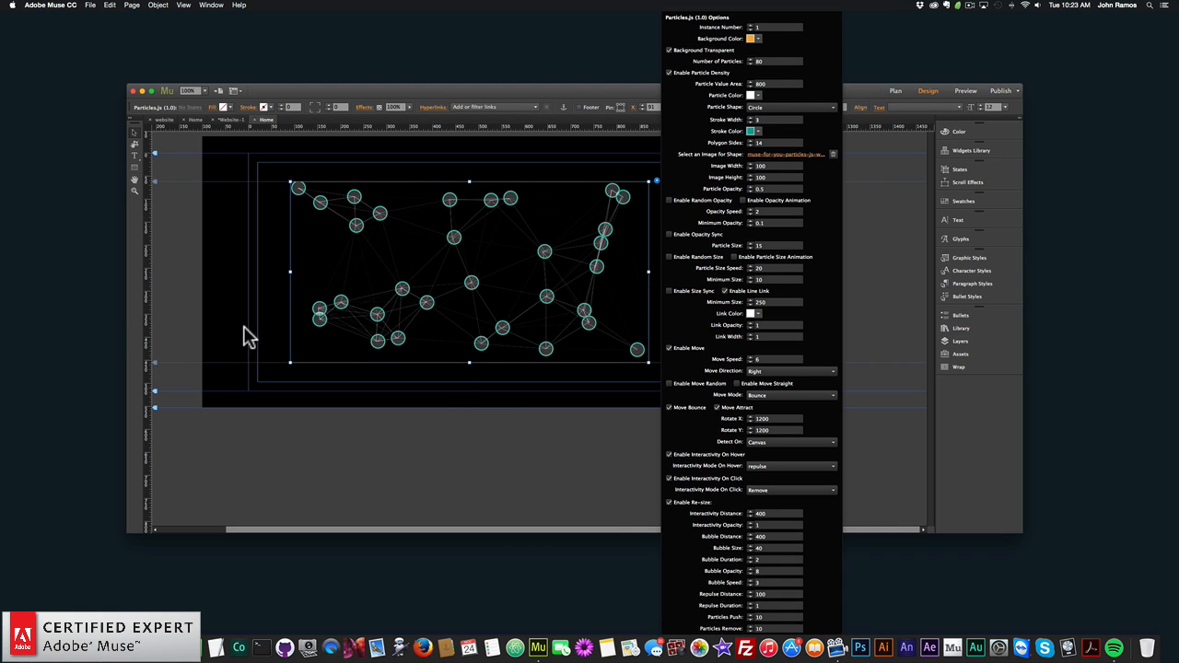
{"action": "left_click", "coordinate": [245, 335]}
- Preview the page in the browser, reload it to test the hover repulse and click remove effects, and return to Adobe Muse
{"action": "left_click", "coordinate": [90, 4]}
{"action": "left_click", "coordinate": [124, 153]}
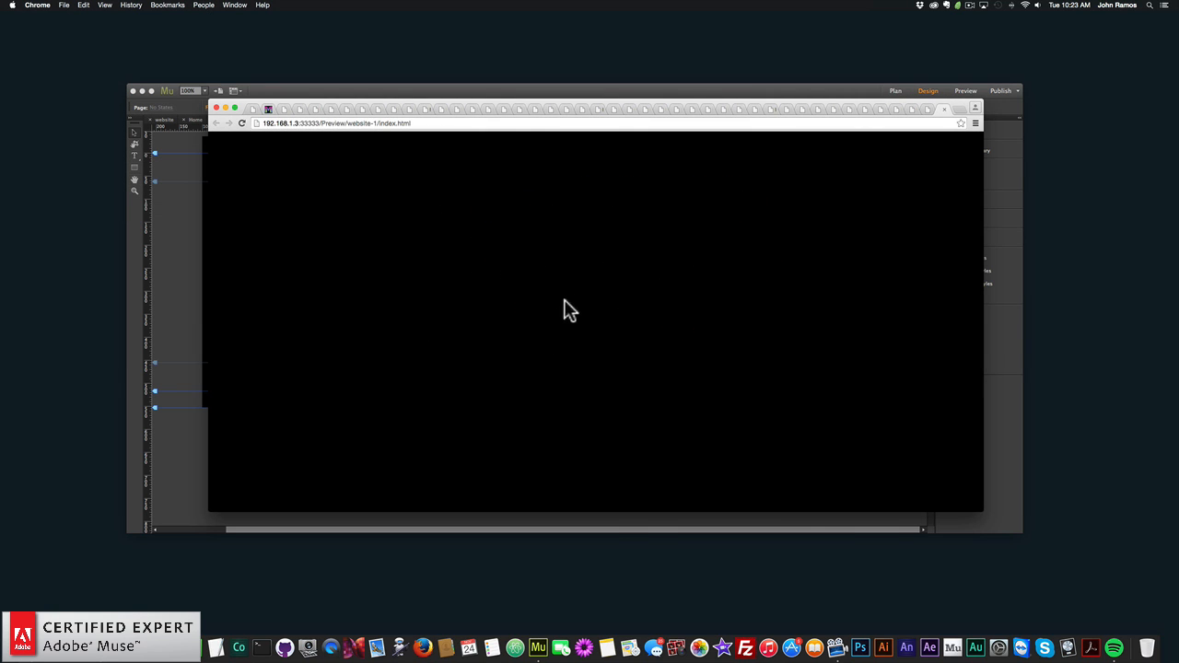
{"action": "left_click", "coordinate": [240, 126]}
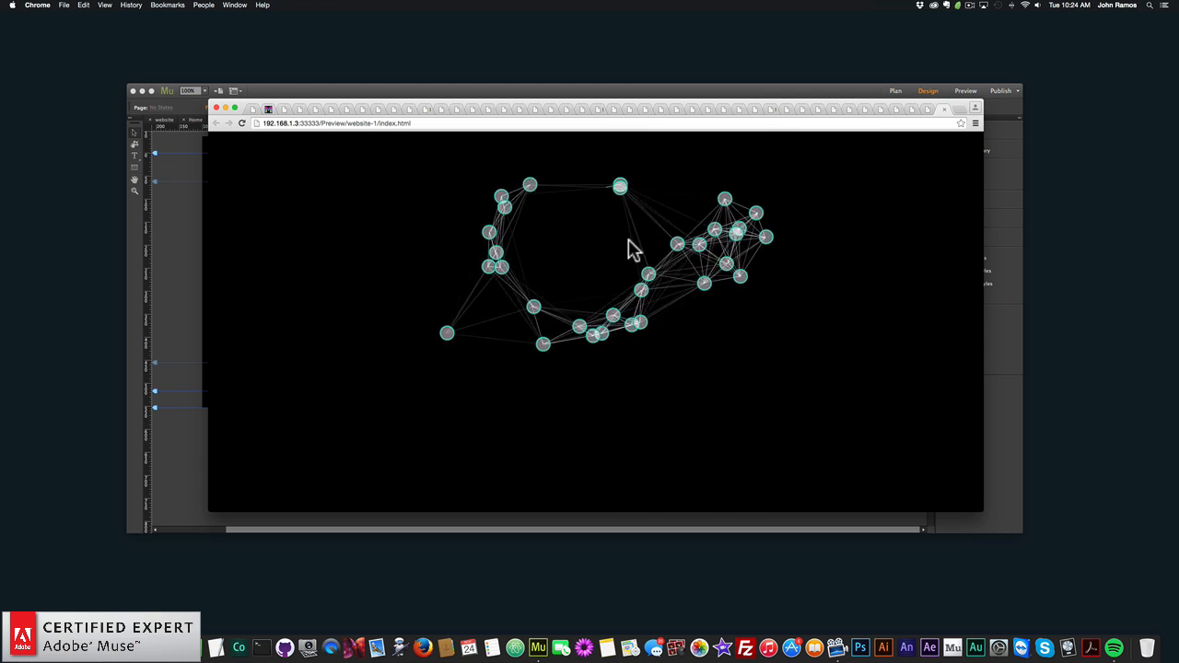
{"action": "left_click", "coordinate": [191, 279]}
- Set the Particles.js widget's Repulse Distance to 50, and close the widget options
{"action": "left_click", "coordinate": [468, 269]}
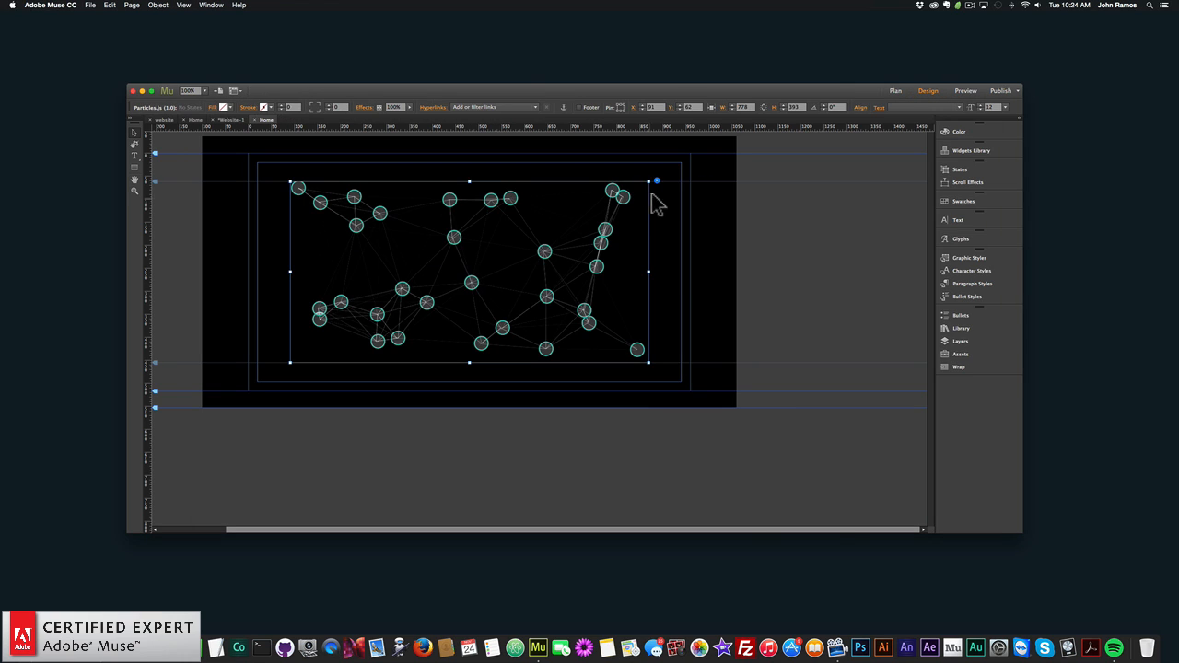
{"action": "left_click", "coordinate": [657, 182]}
{"action": "left_click", "coordinate": [781, 594]}
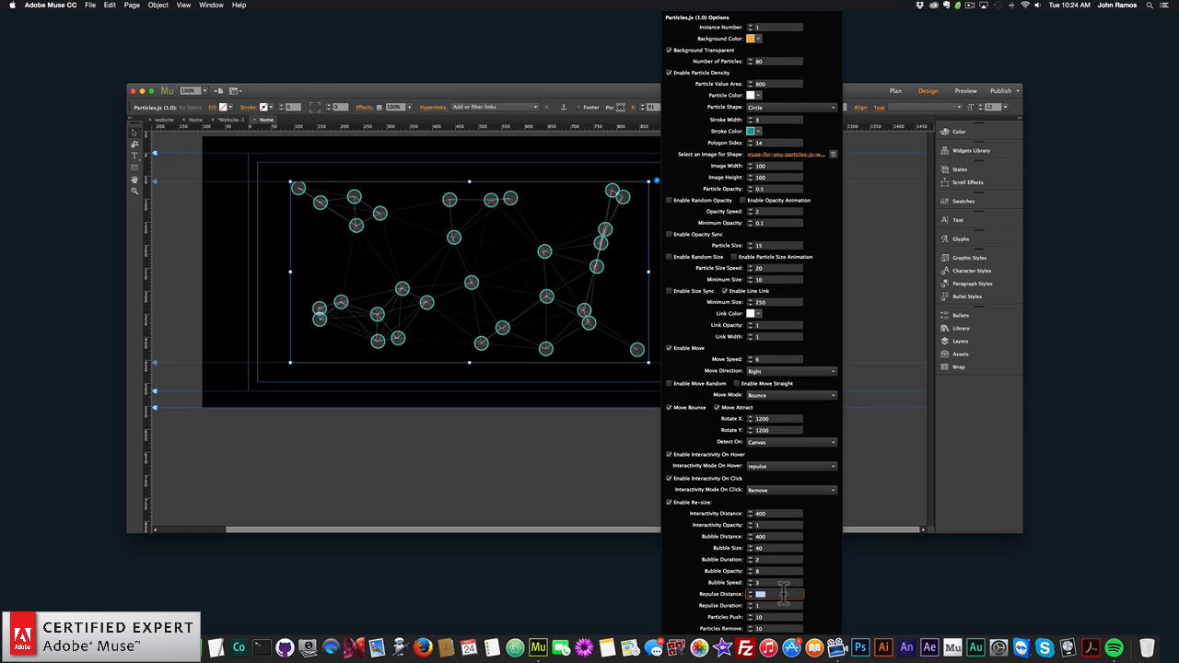
{"action": "type", "text": "50"}
{"action": "key", "text": "Return"}
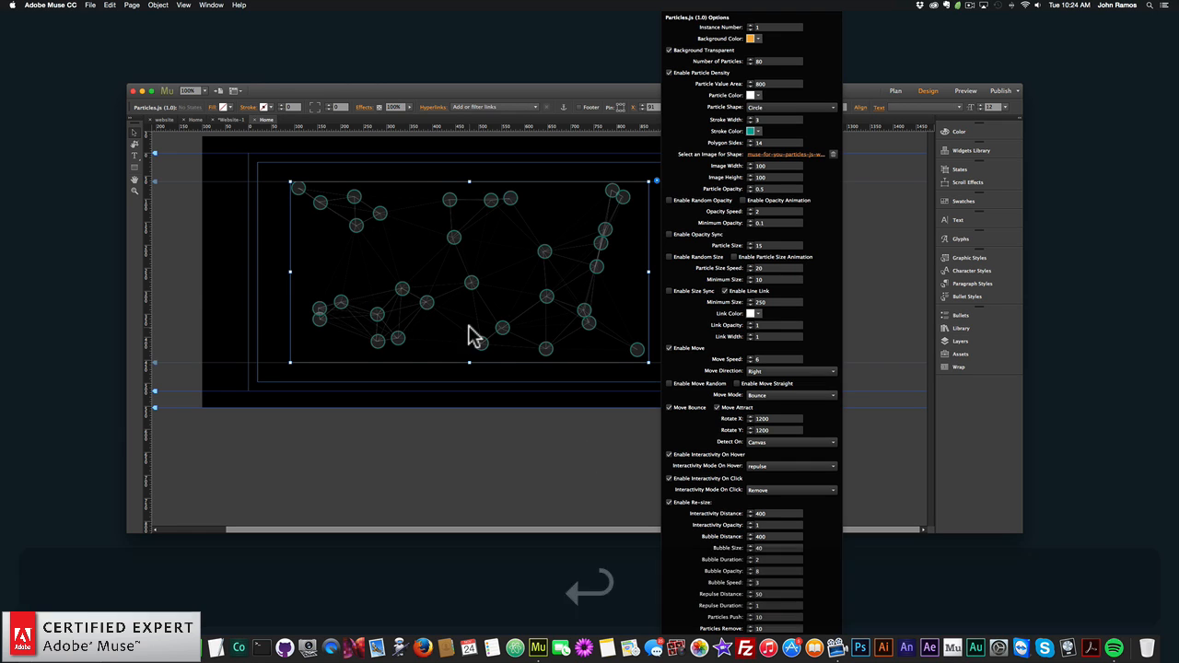
{"action": "left_click", "coordinate": [191, 264]}
- Preview the page in the browser to test the shorter repulse distance on hover, and return to Adobe Muse
{"action": "left_click", "coordinate": [91, 4]}
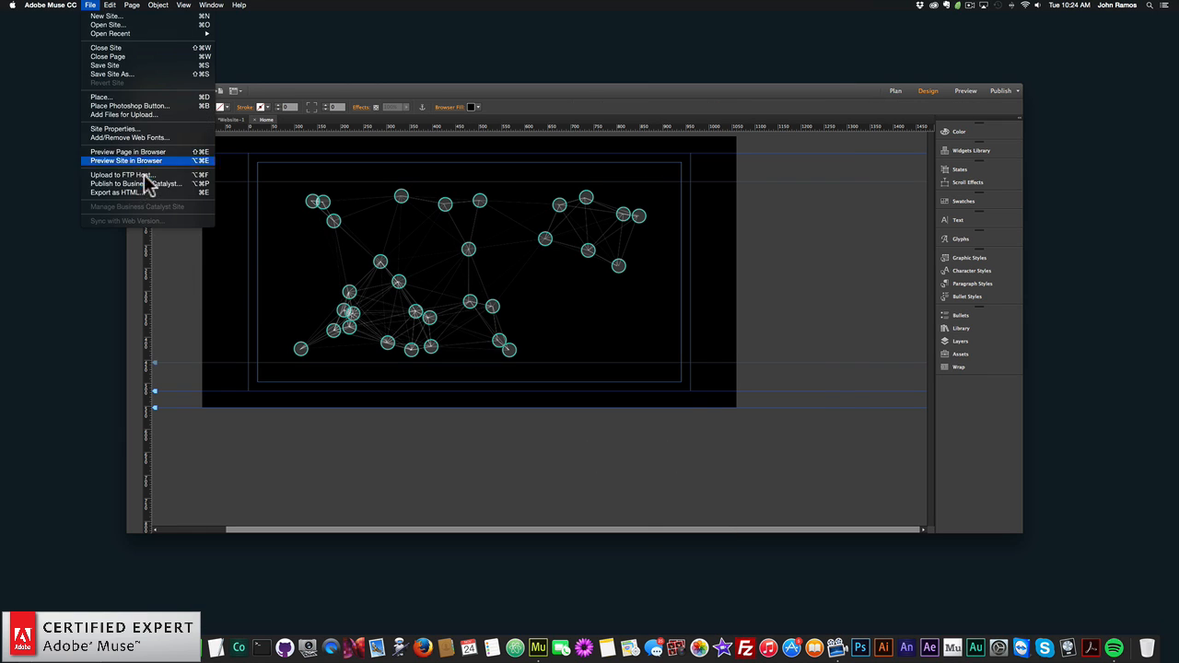
{"action": "left_click", "coordinate": [146, 153]}
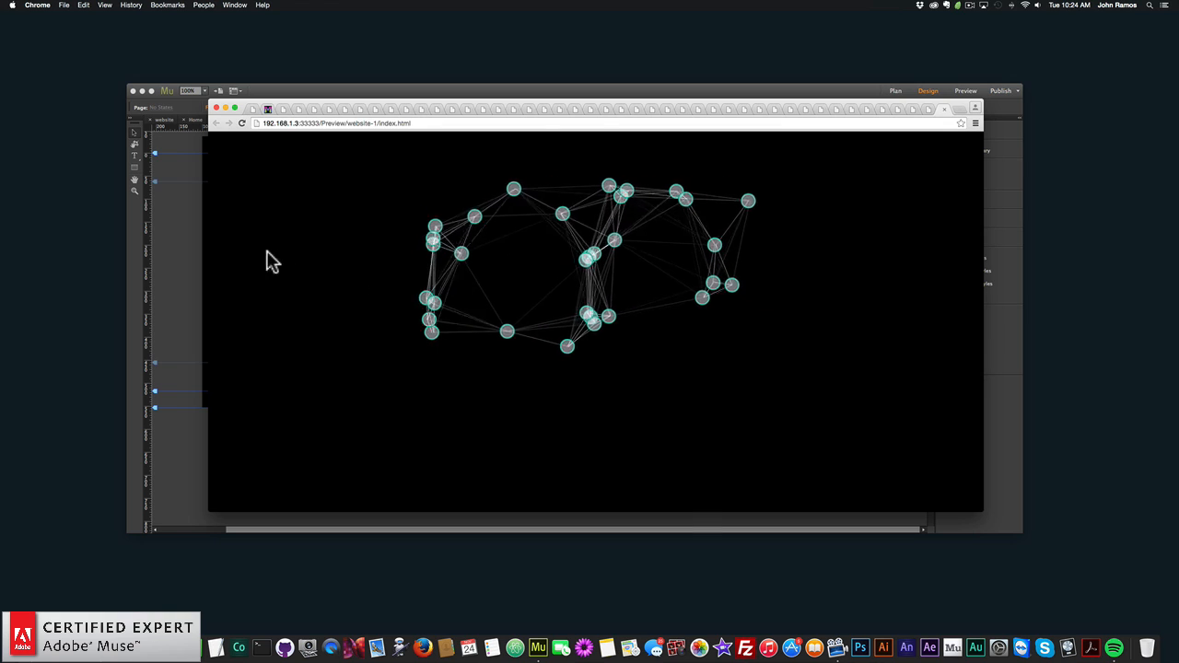
{"action": "left_click", "coordinate": [181, 278]}
- Set the Particles.js widget's Repulse Duration to 0.4, and close the widget options
{"action": "left_click", "coordinate": [395, 274]}
{"action": "left_click", "coordinate": [656, 182]}
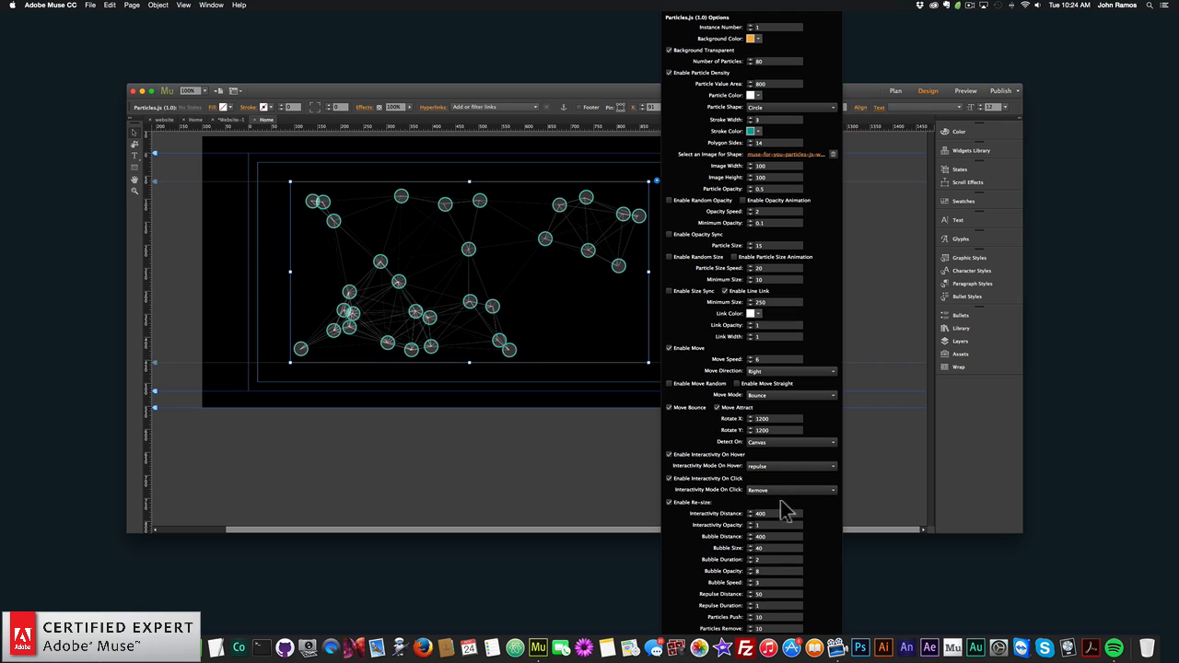
{"action": "key", "text": "Return"}
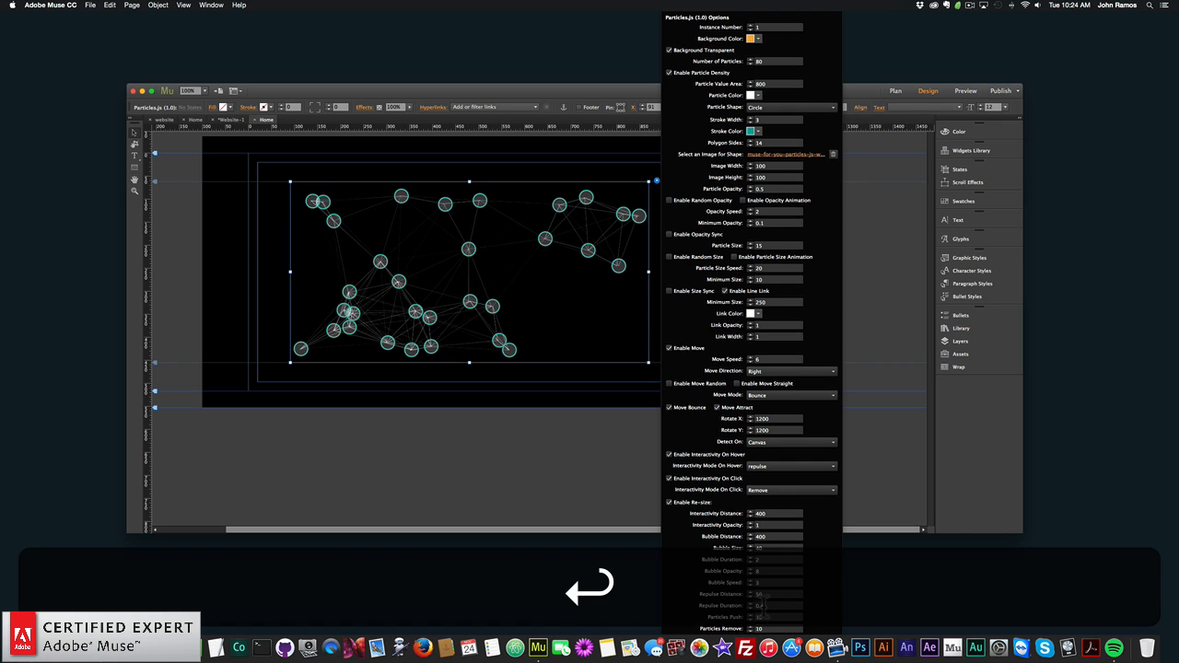
{"action": "left_click", "coordinate": [209, 270]}
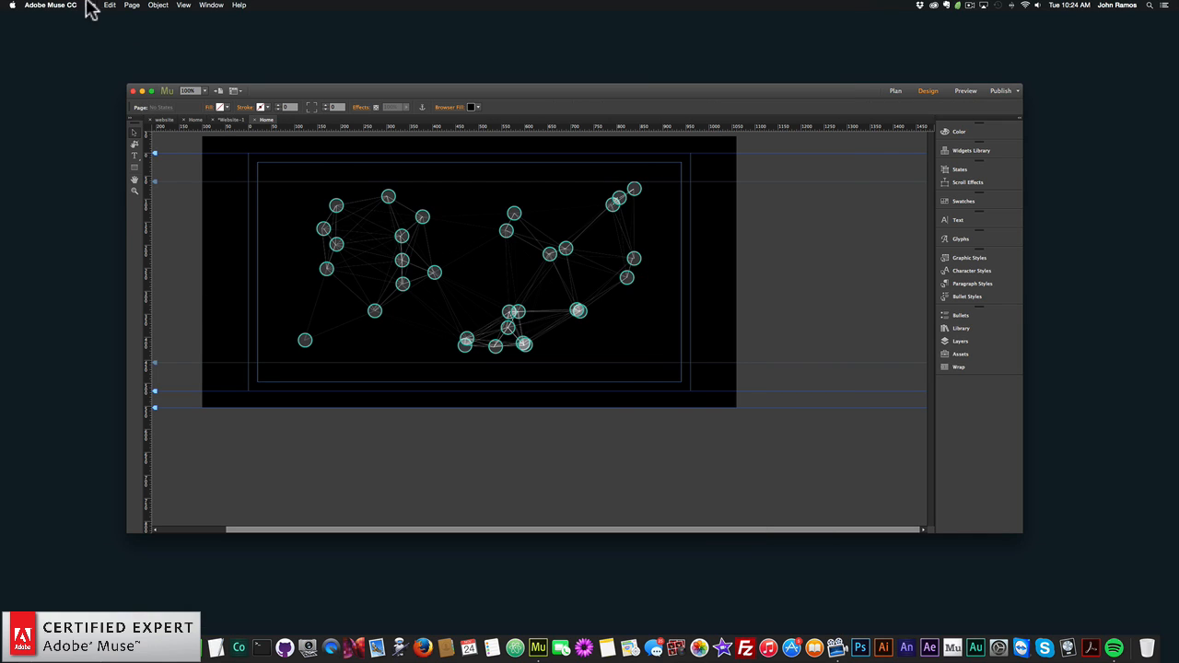
- Preview the page in the browser to test the changed repulse duration, and return to Adobe Muse
{"action": "left_click", "coordinate": [90, 4]}
{"action": "left_click", "coordinate": [165, 151]}
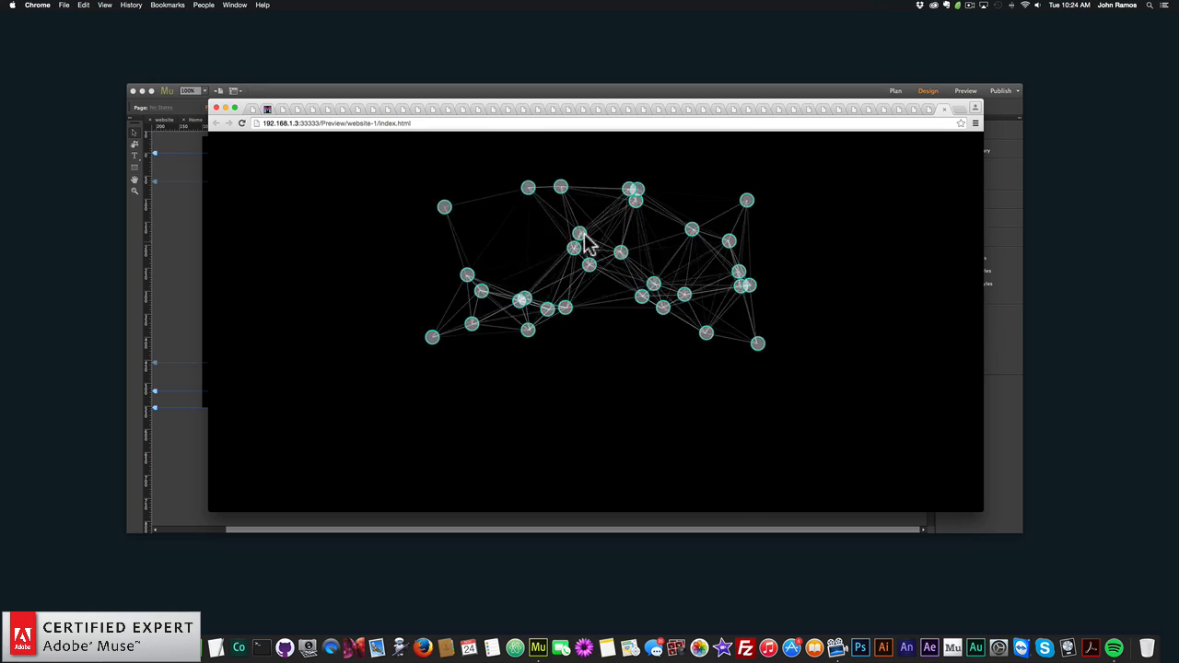
{"action": "left_click", "coordinate": [192, 246]}
- Set the Particles.js widget's Interactivity Mode On Hover to Bubble and On Click to Push, and close the options
{"action": "left_click", "coordinate": [456, 254]}
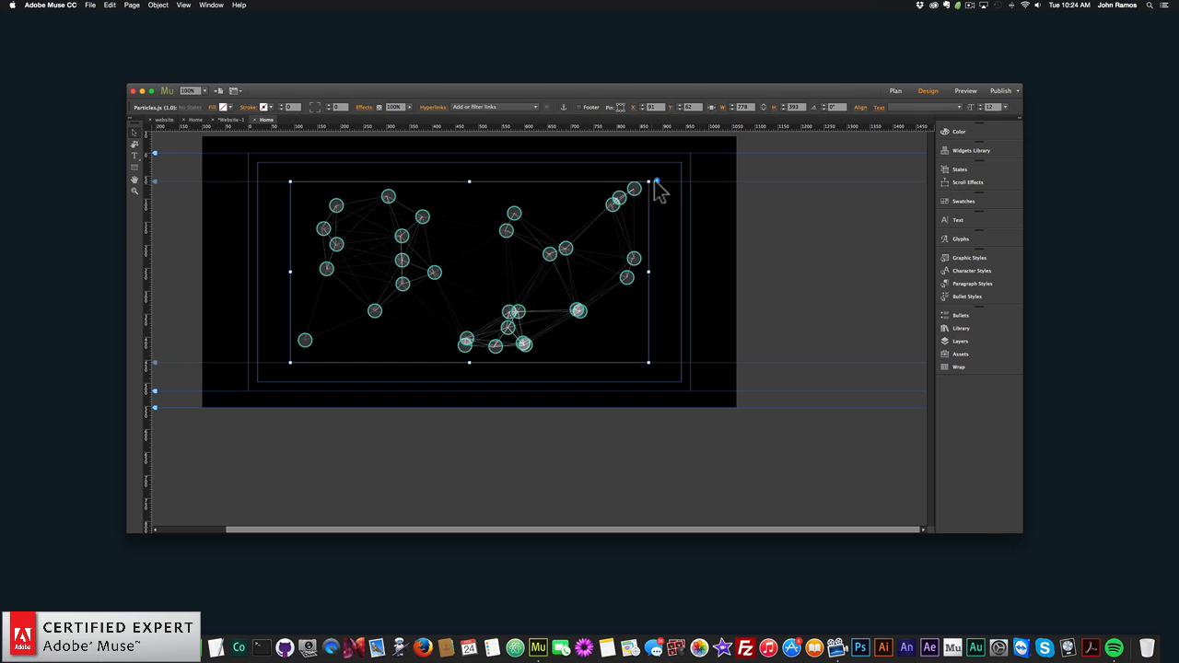
{"action": "left_click", "coordinate": [657, 181]}
{"action": "left_click", "coordinate": [765, 467]}
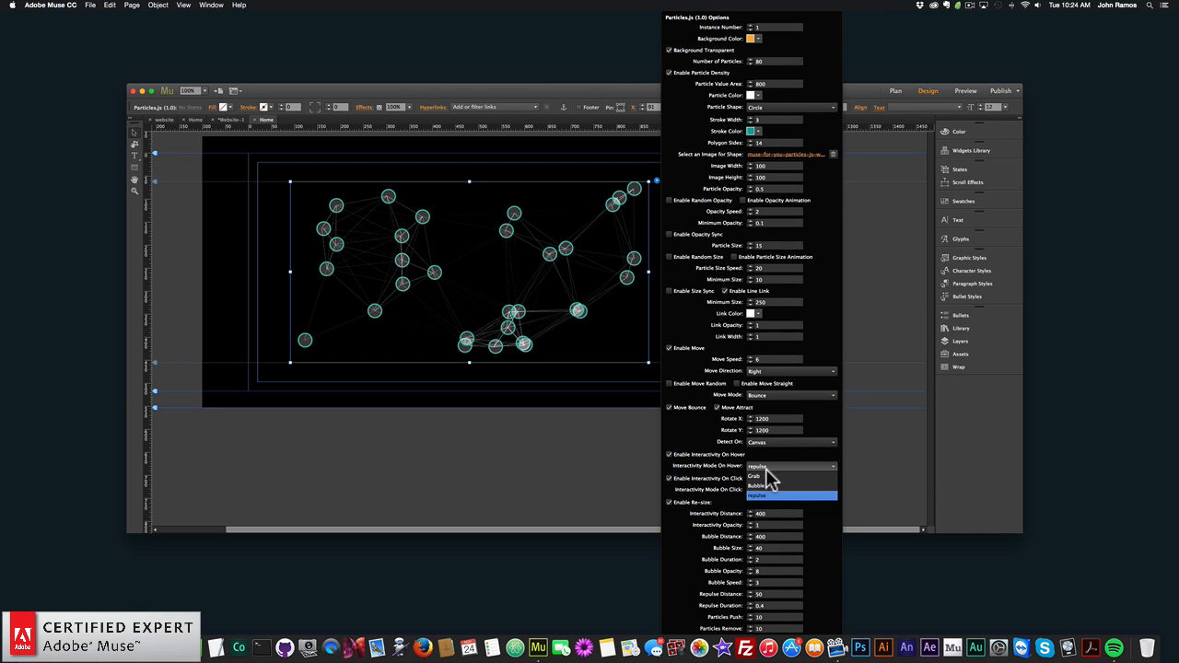
{"action": "left_click", "coordinate": [764, 491]}
{"action": "left_click", "coordinate": [774, 490]}
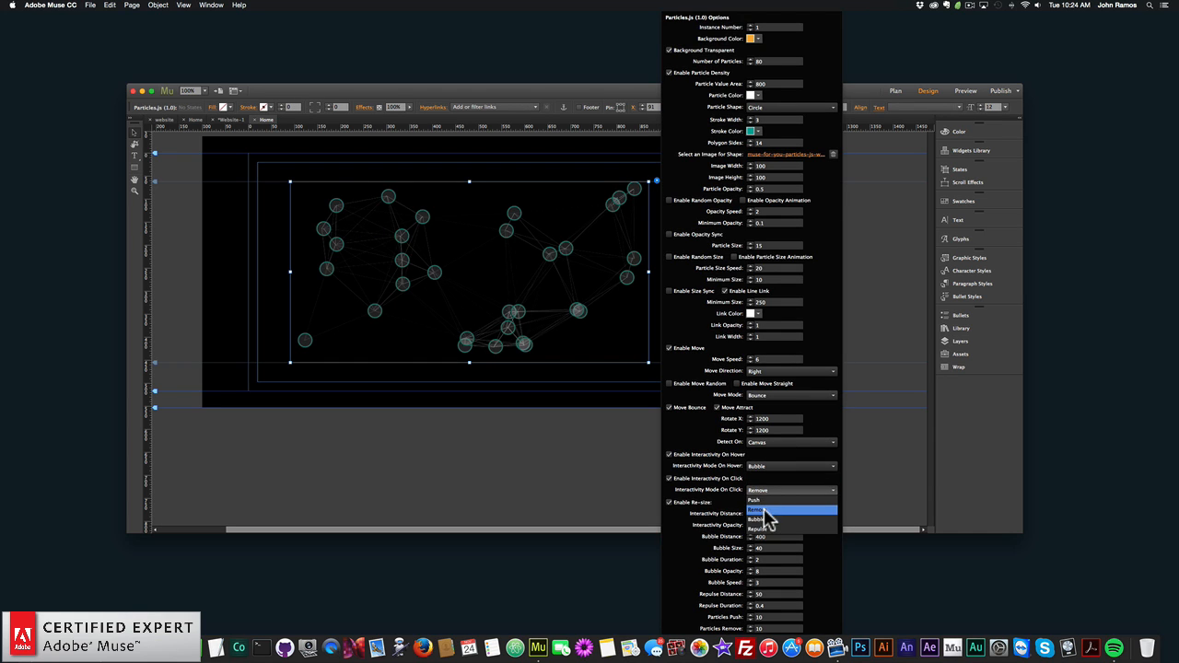
{"action": "left_click", "coordinate": [768, 501]}
{"action": "left_click", "coordinate": [771, 489]}
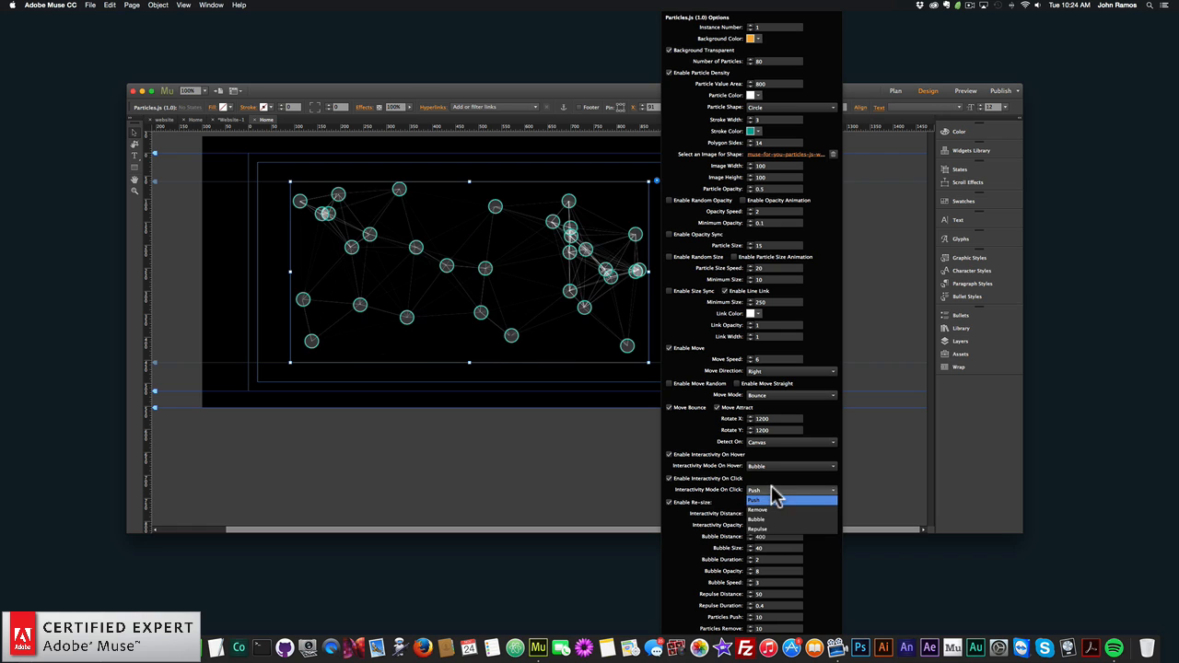
{"action": "left_click", "coordinate": [779, 489]}
{"action": "left_click", "coordinate": [212, 242]}
- Preview the page in the browser, test the Bubble hover and Push click effects together, and return to Adobe Muse
{"action": "left_click", "coordinate": [91, 5]}
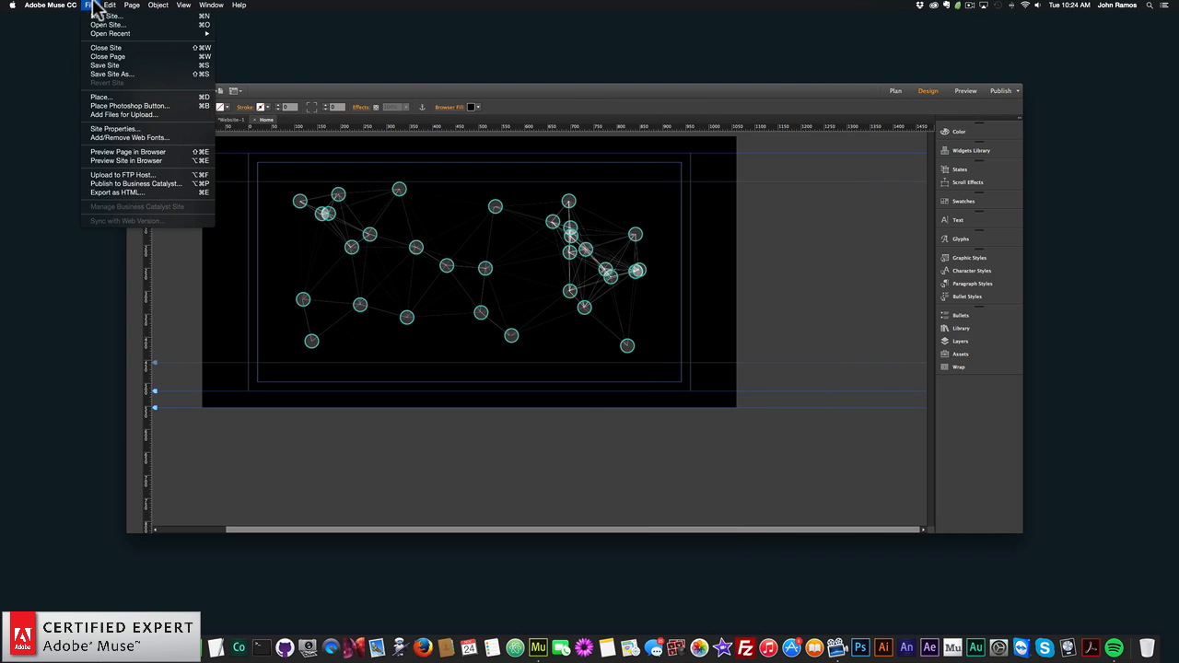
{"action": "left_click", "coordinate": [183, 156]}
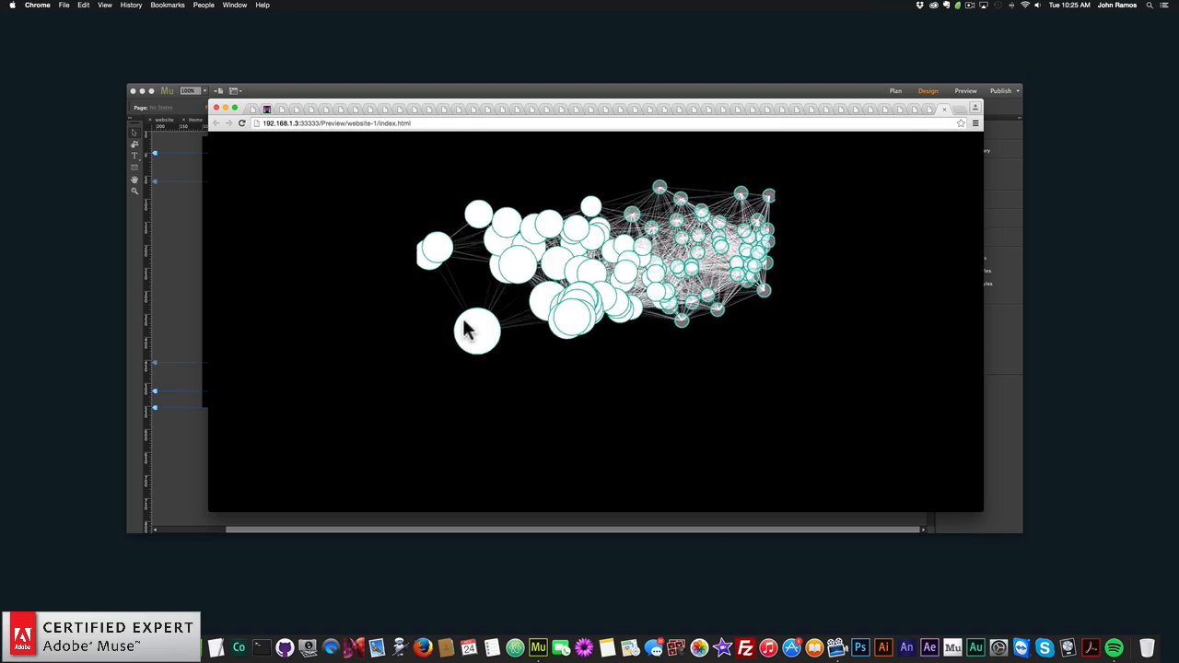
{"action": "left_click", "coordinate": [191, 281]}
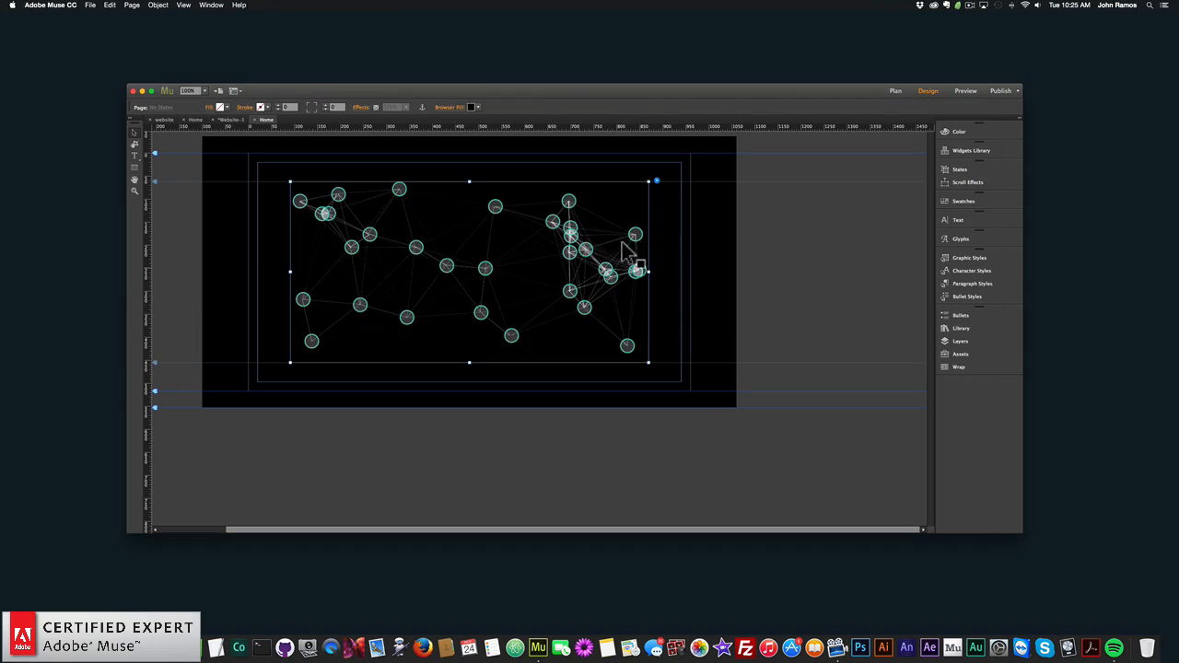
{"action": "left_click", "coordinate": [656, 182]}
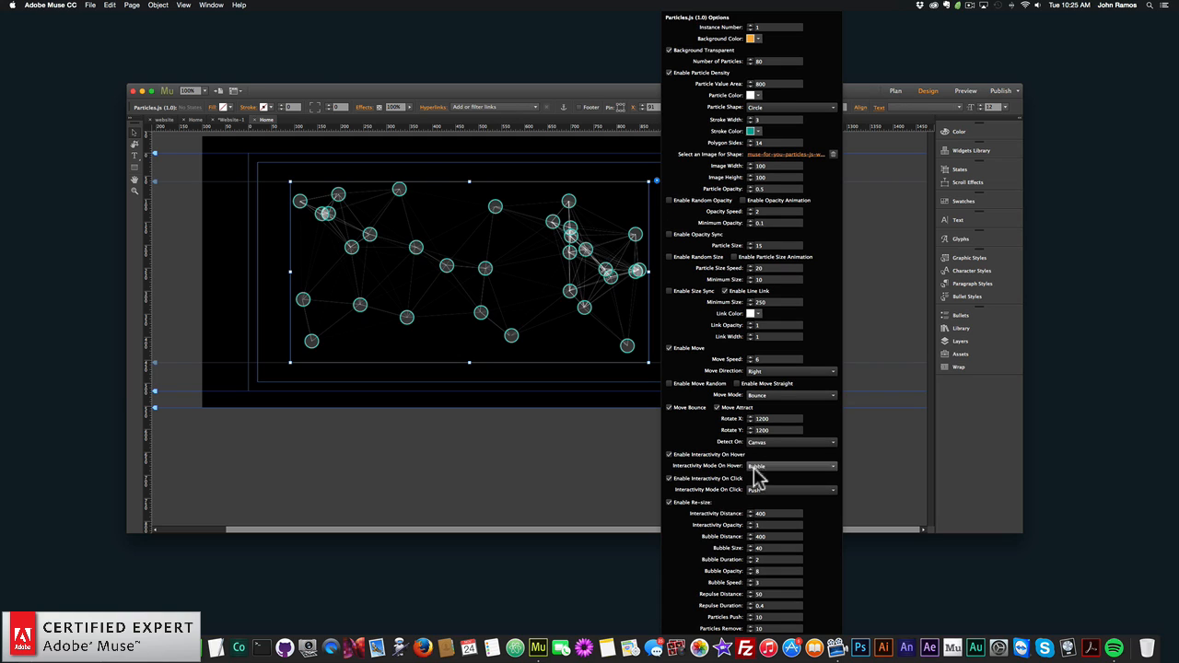
{"action": "left_click", "coordinate": [750, 463]}
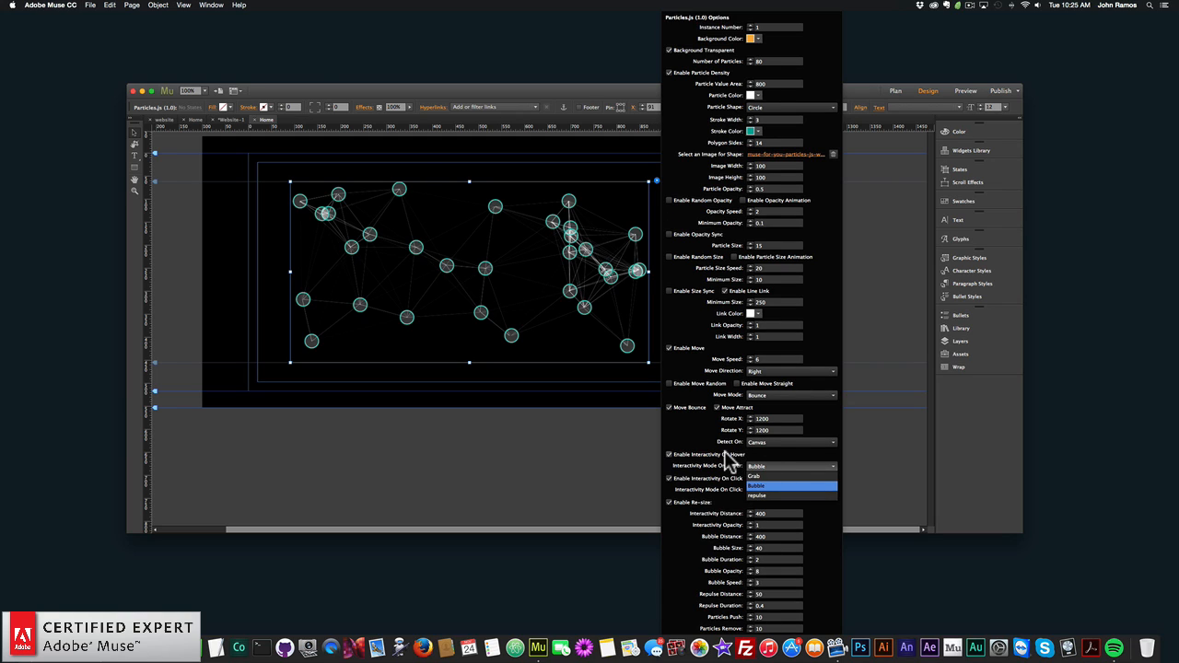
{"action": "left_click", "coordinate": [725, 495]}
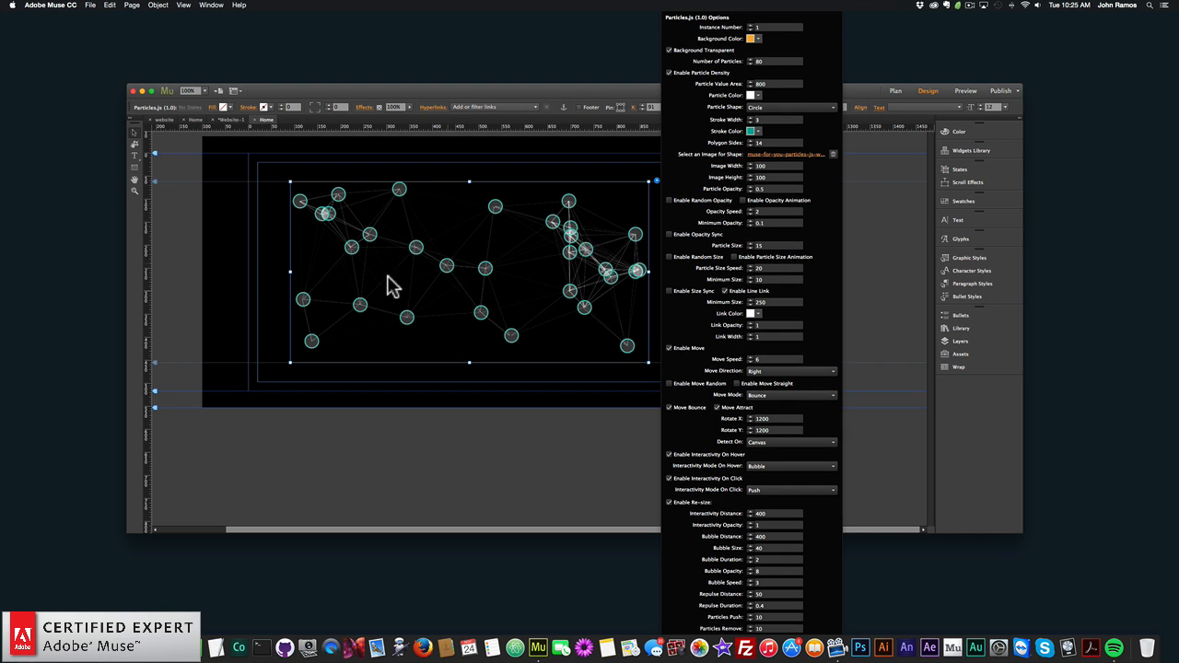
{"action": "left_click", "coordinate": [245, 249]}
- Preview the page with the finished particle settings in the browser once more
{"action": "left_click", "coordinate": [90, 5]}
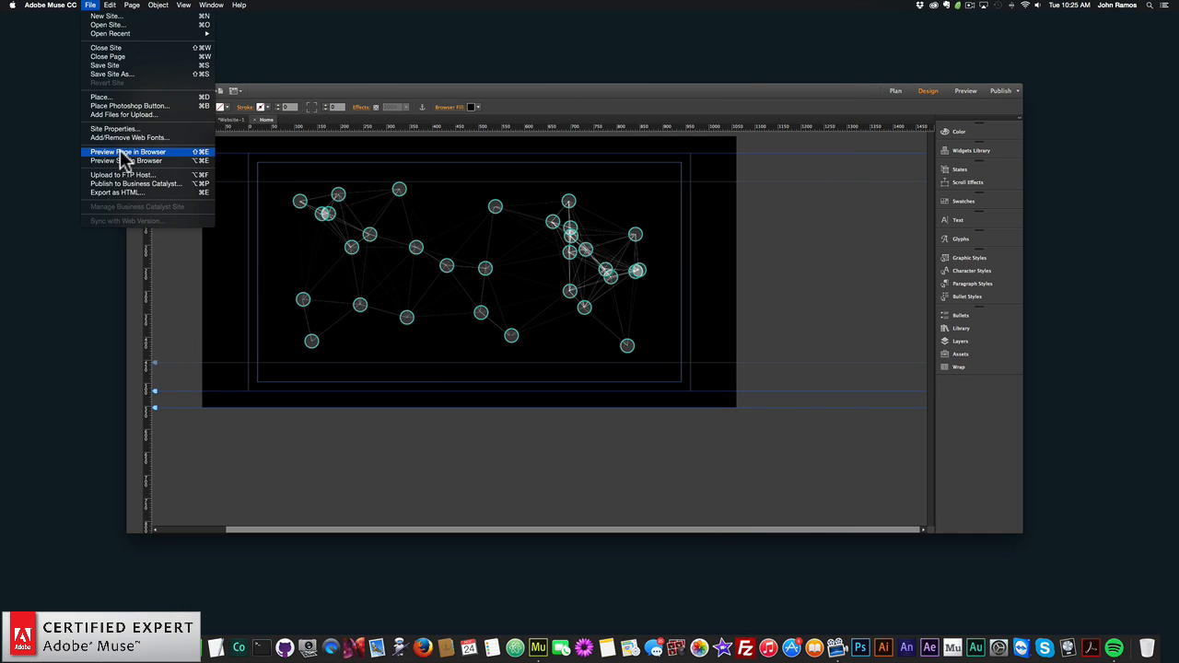
{"action": "left_click", "coordinate": [125, 152]}
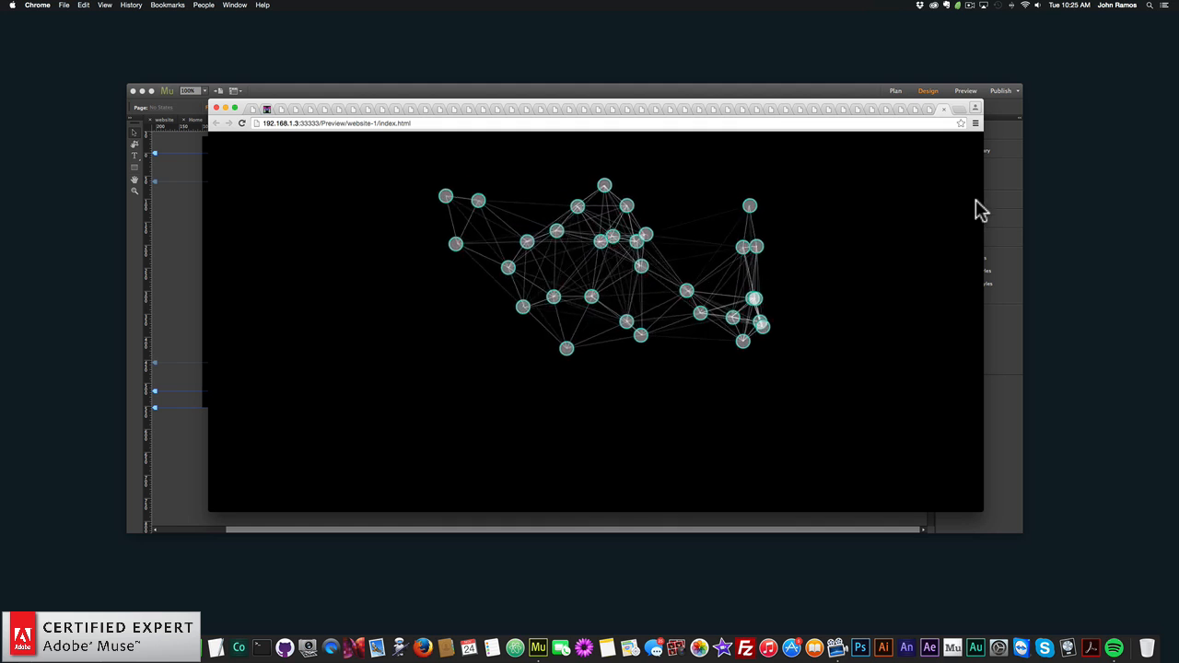
- Open museforyoushop.com in a new browser tab, go to its widget shop, and open the Particles.js Widget product page
{"action": "left_click", "coordinate": [958, 109]}
{"action": "type", "text": "museforyoushop"}
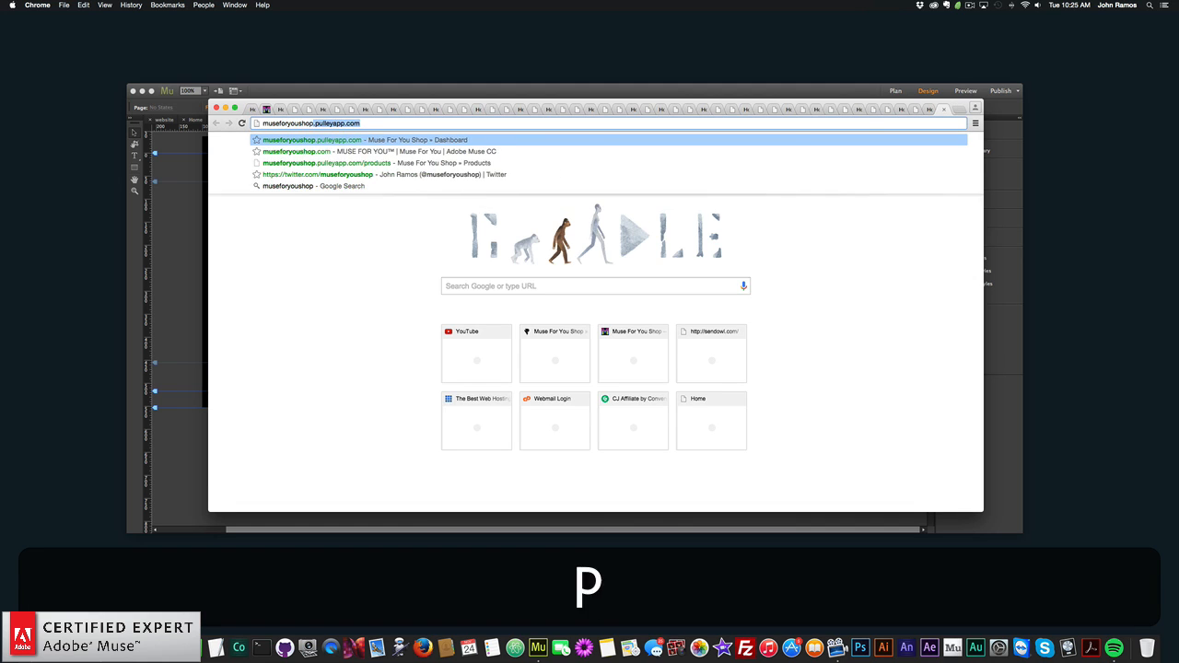
{"action": "key", "text": "Return"}
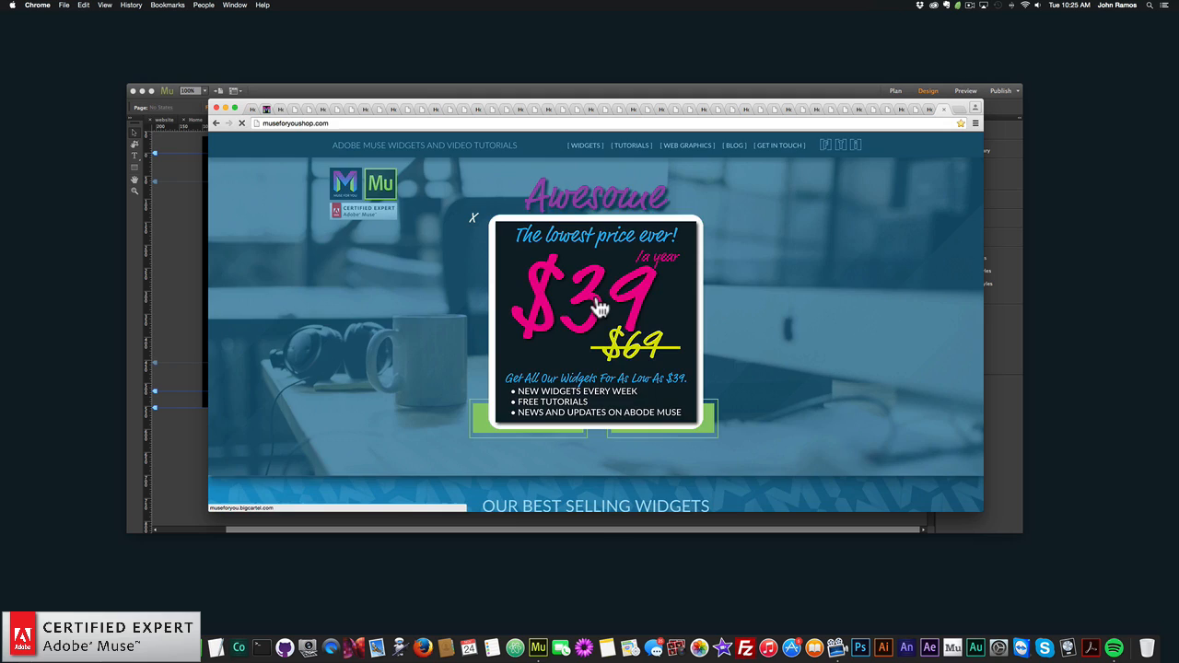
{"action": "left_click", "coordinate": [600, 309]}
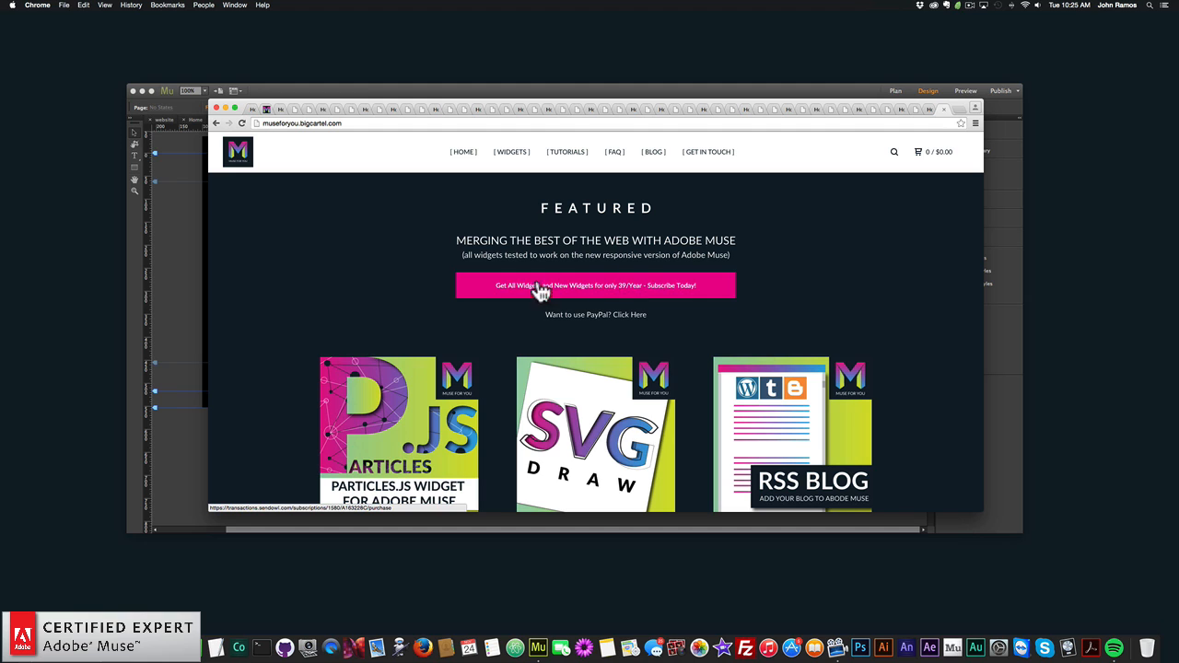
{"action": "scroll", "coordinate": [412, 330], "scroll_direction": "down", "scroll_amount": 2}
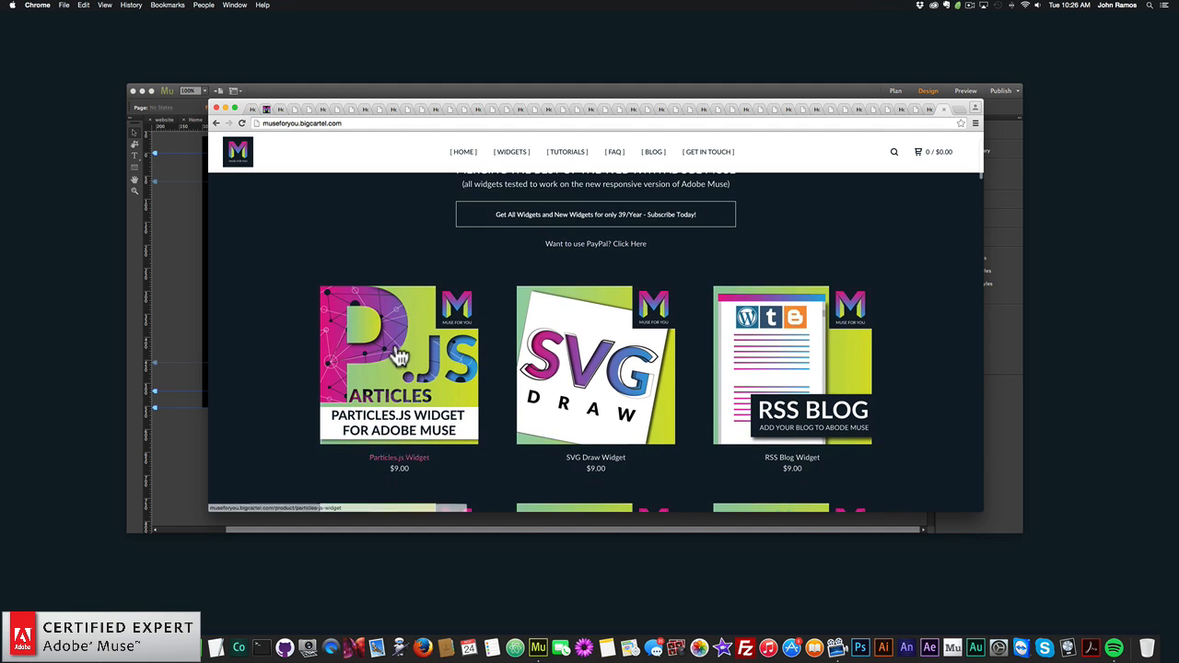
{"action": "left_click", "coordinate": [395, 350]}
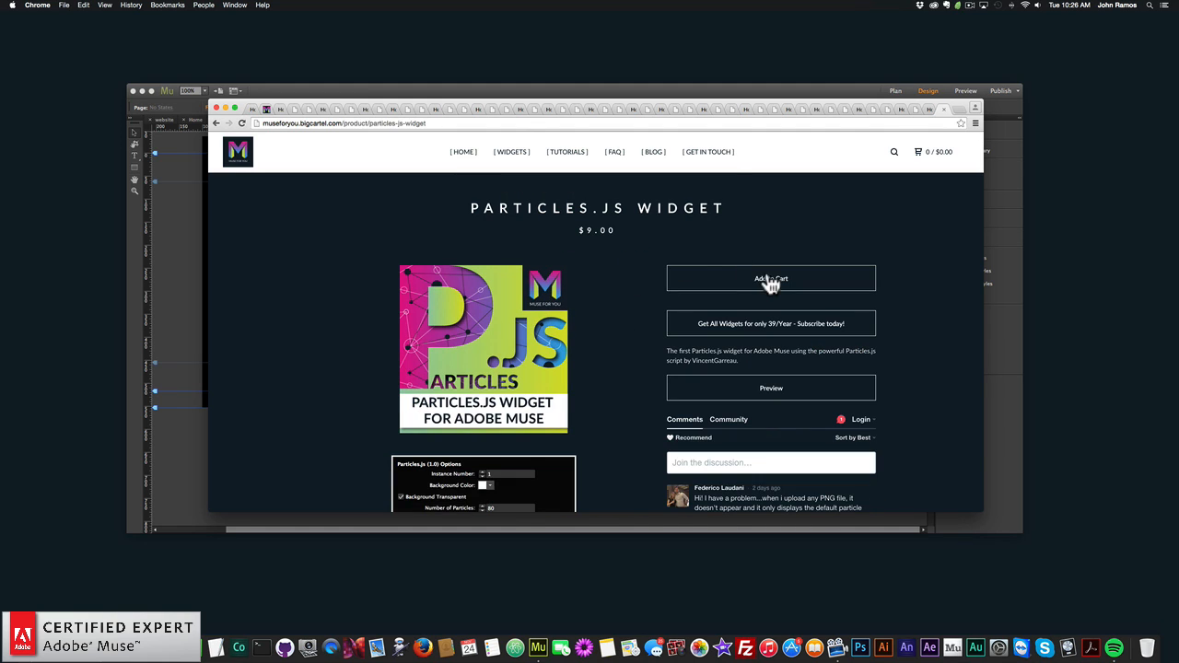